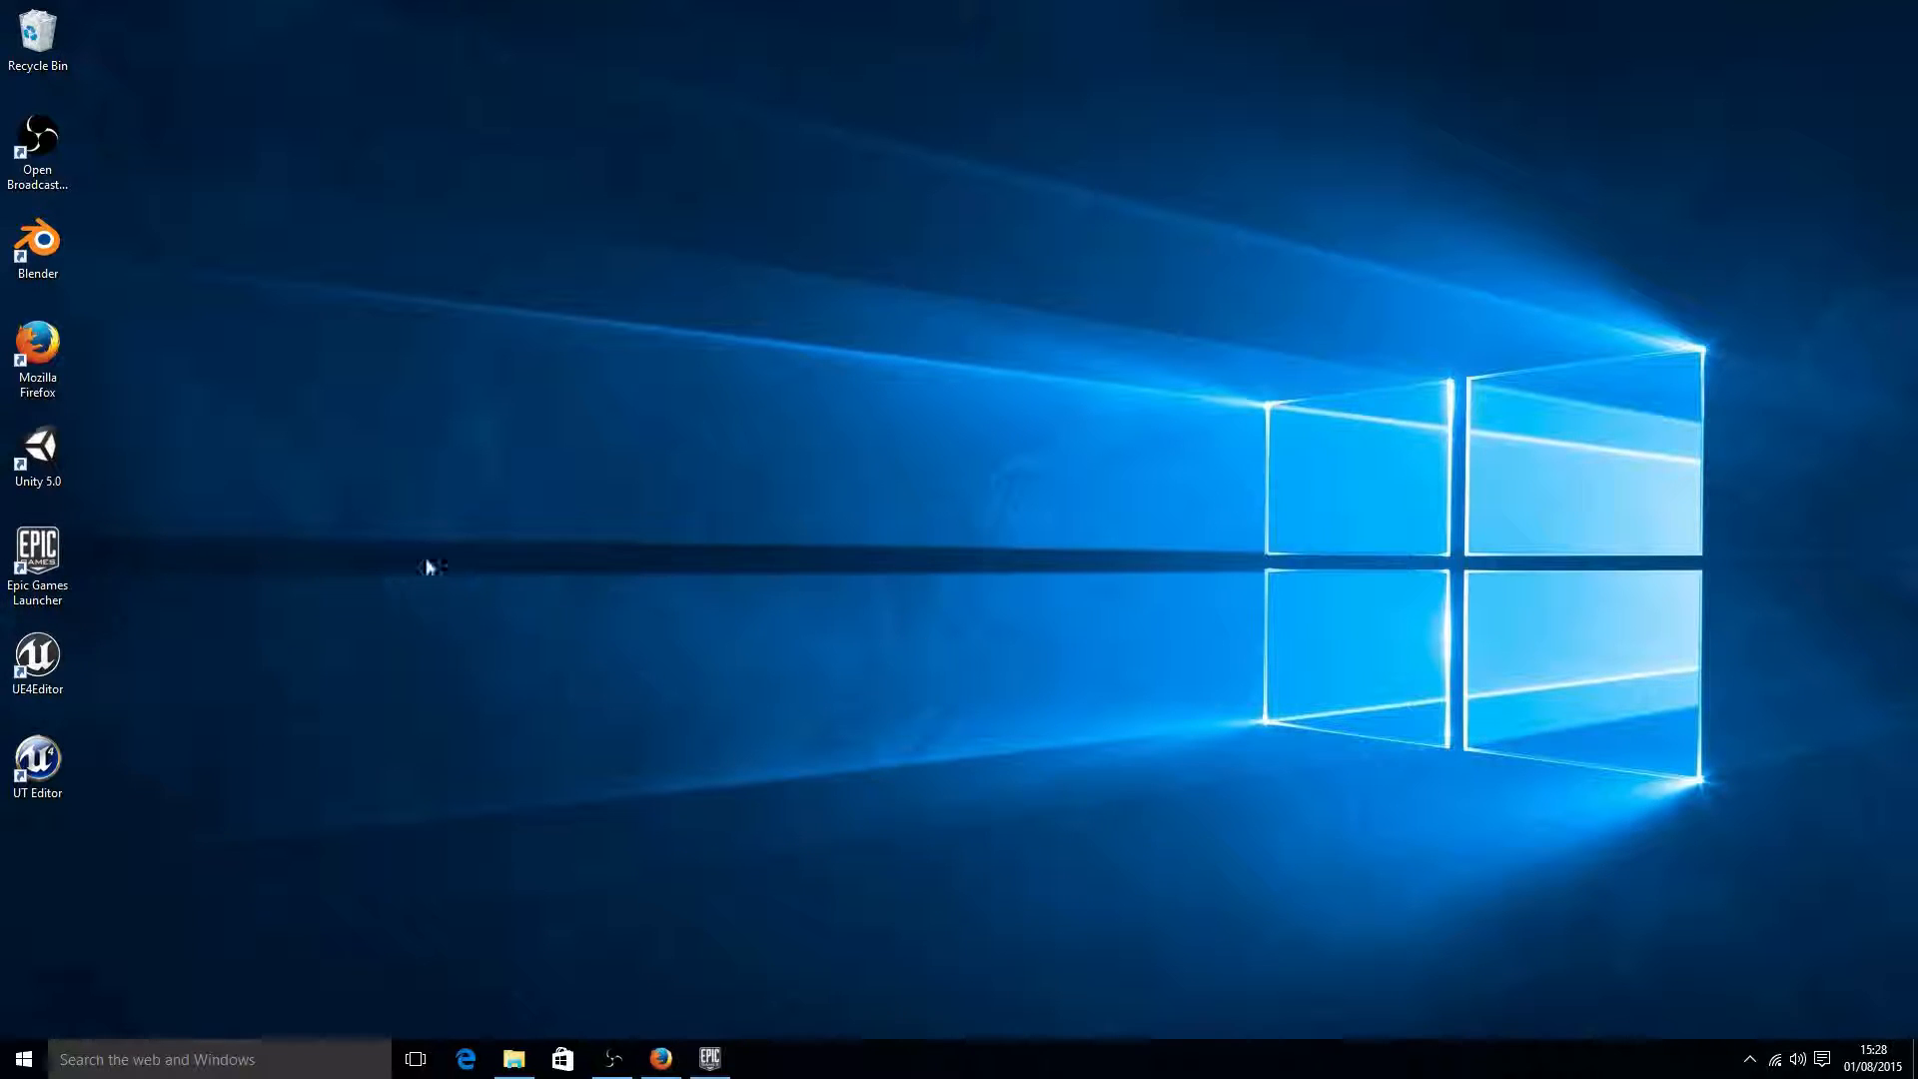
- Show the Unreal Tournament editor's Create page in the Epic Games Launcher and minimise the launcher
click(35, 549)
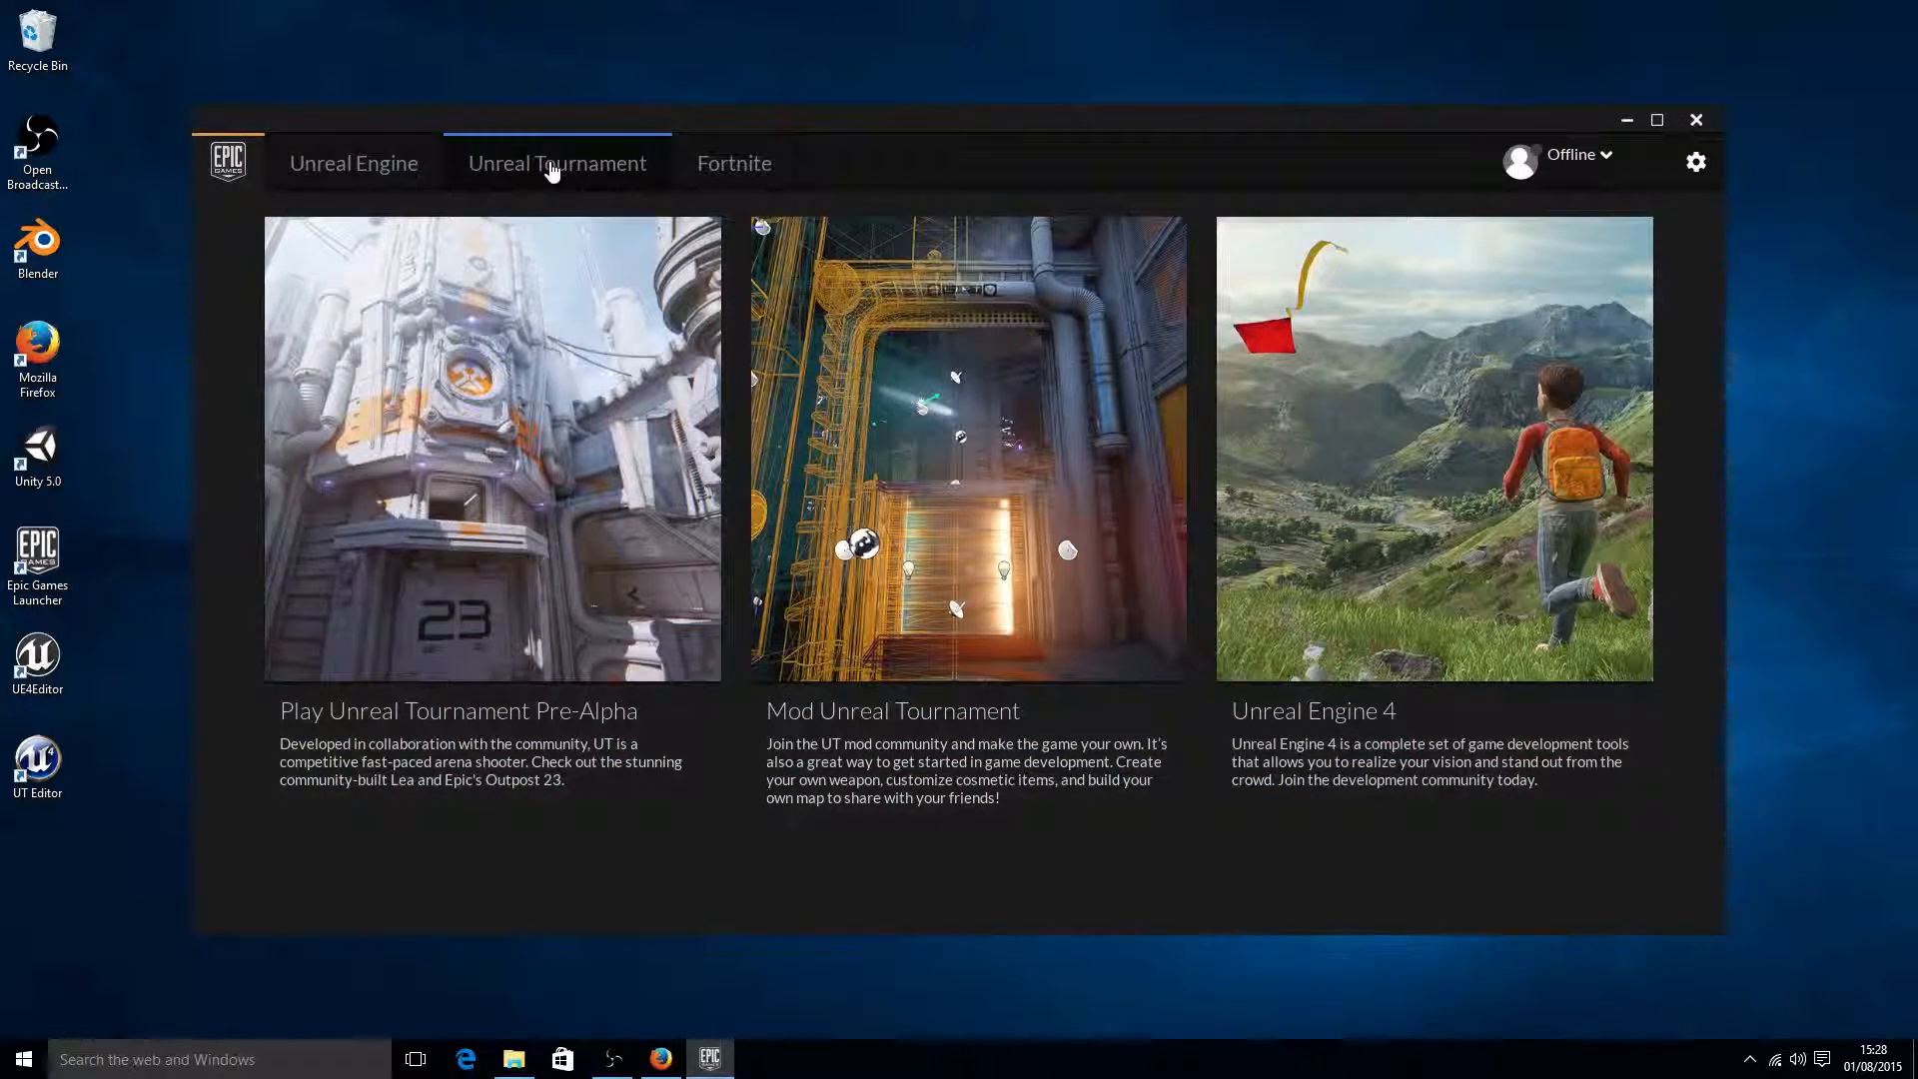
click(552, 167)
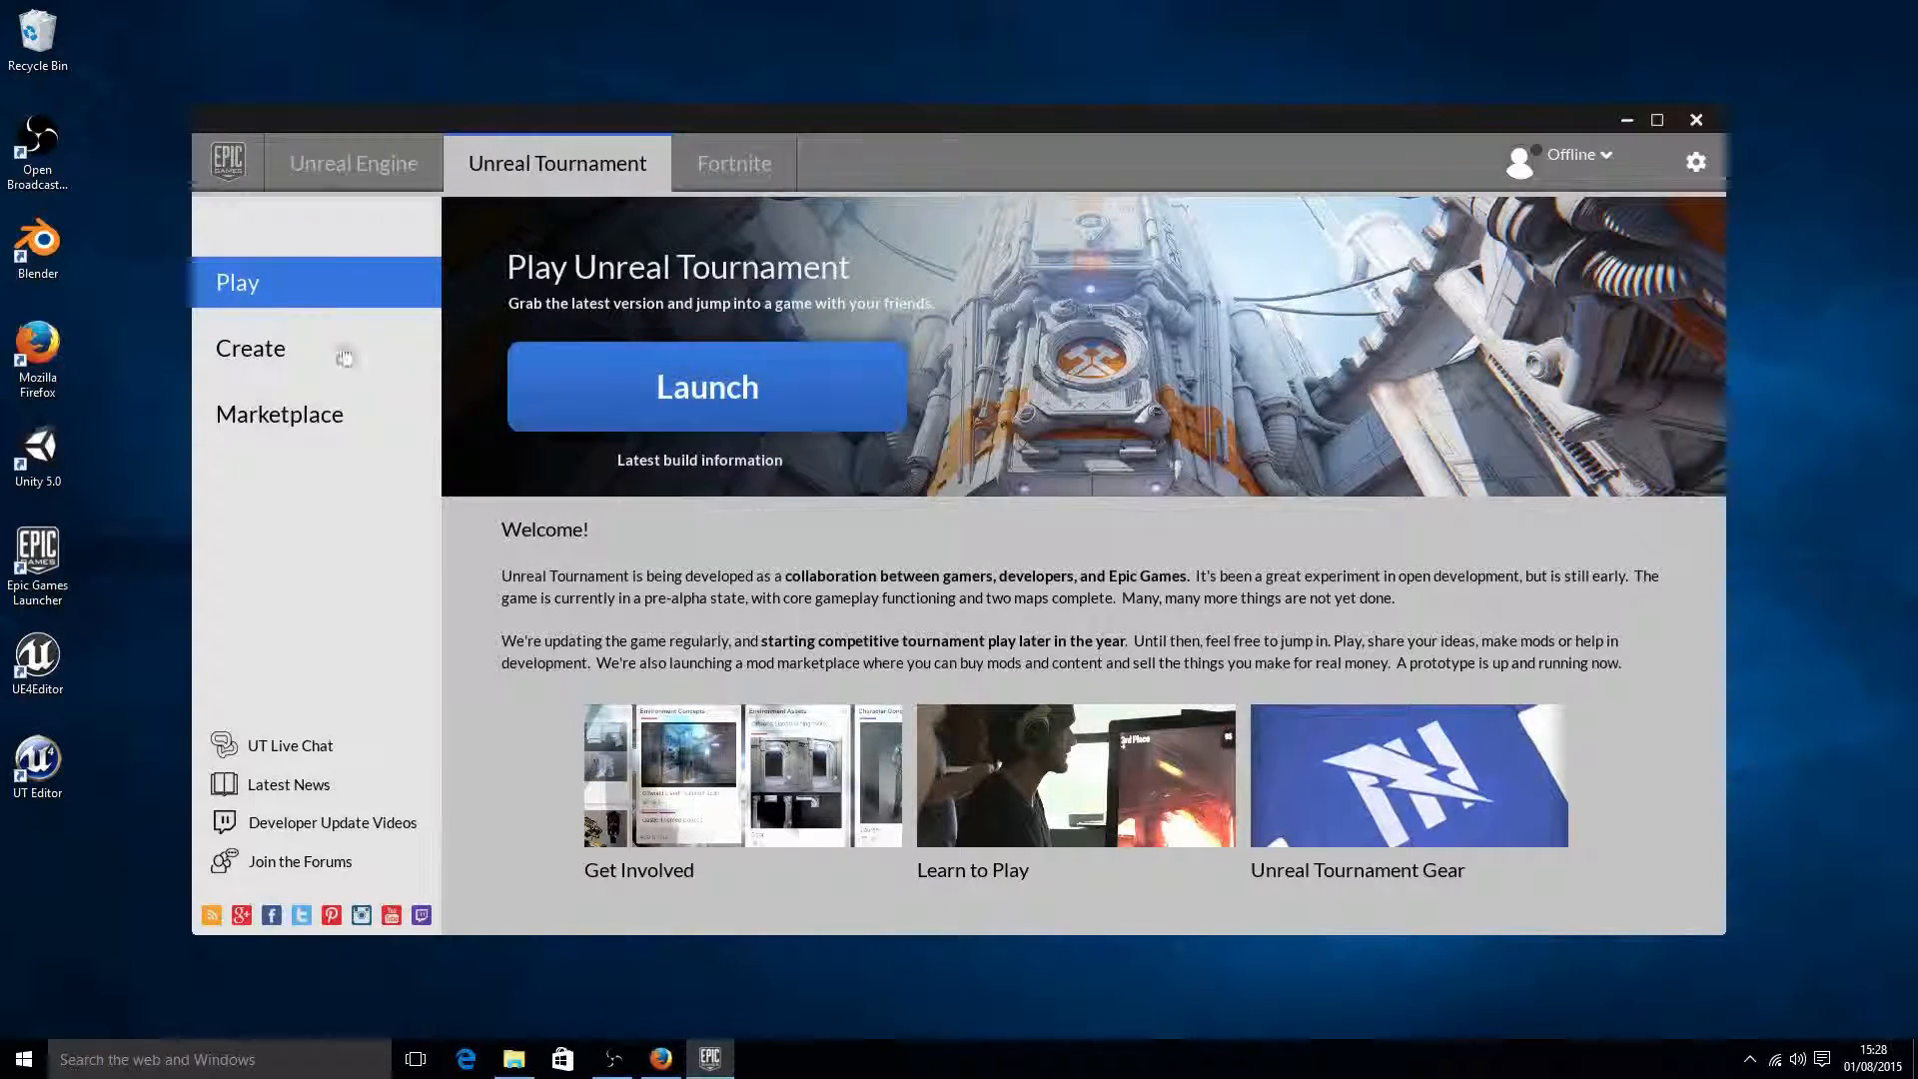
click(289, 354)
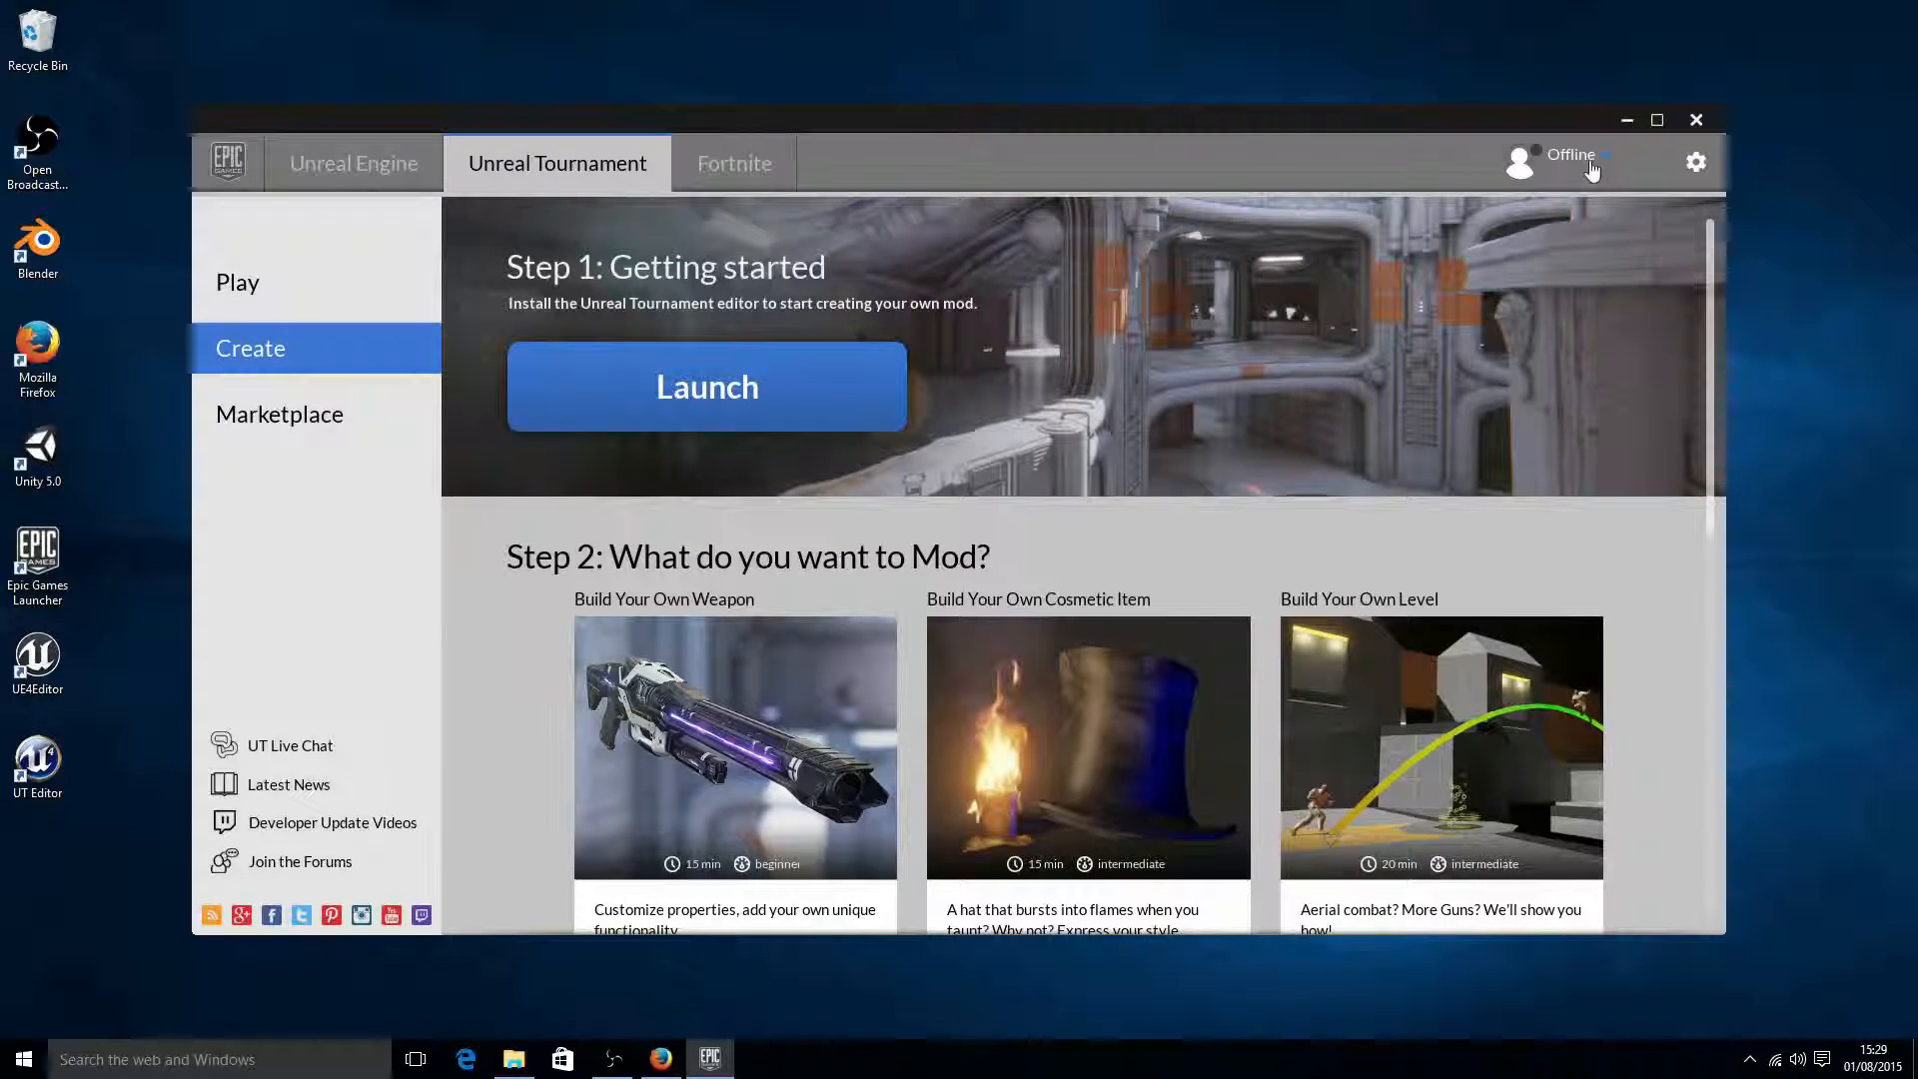
click(1640, 120)
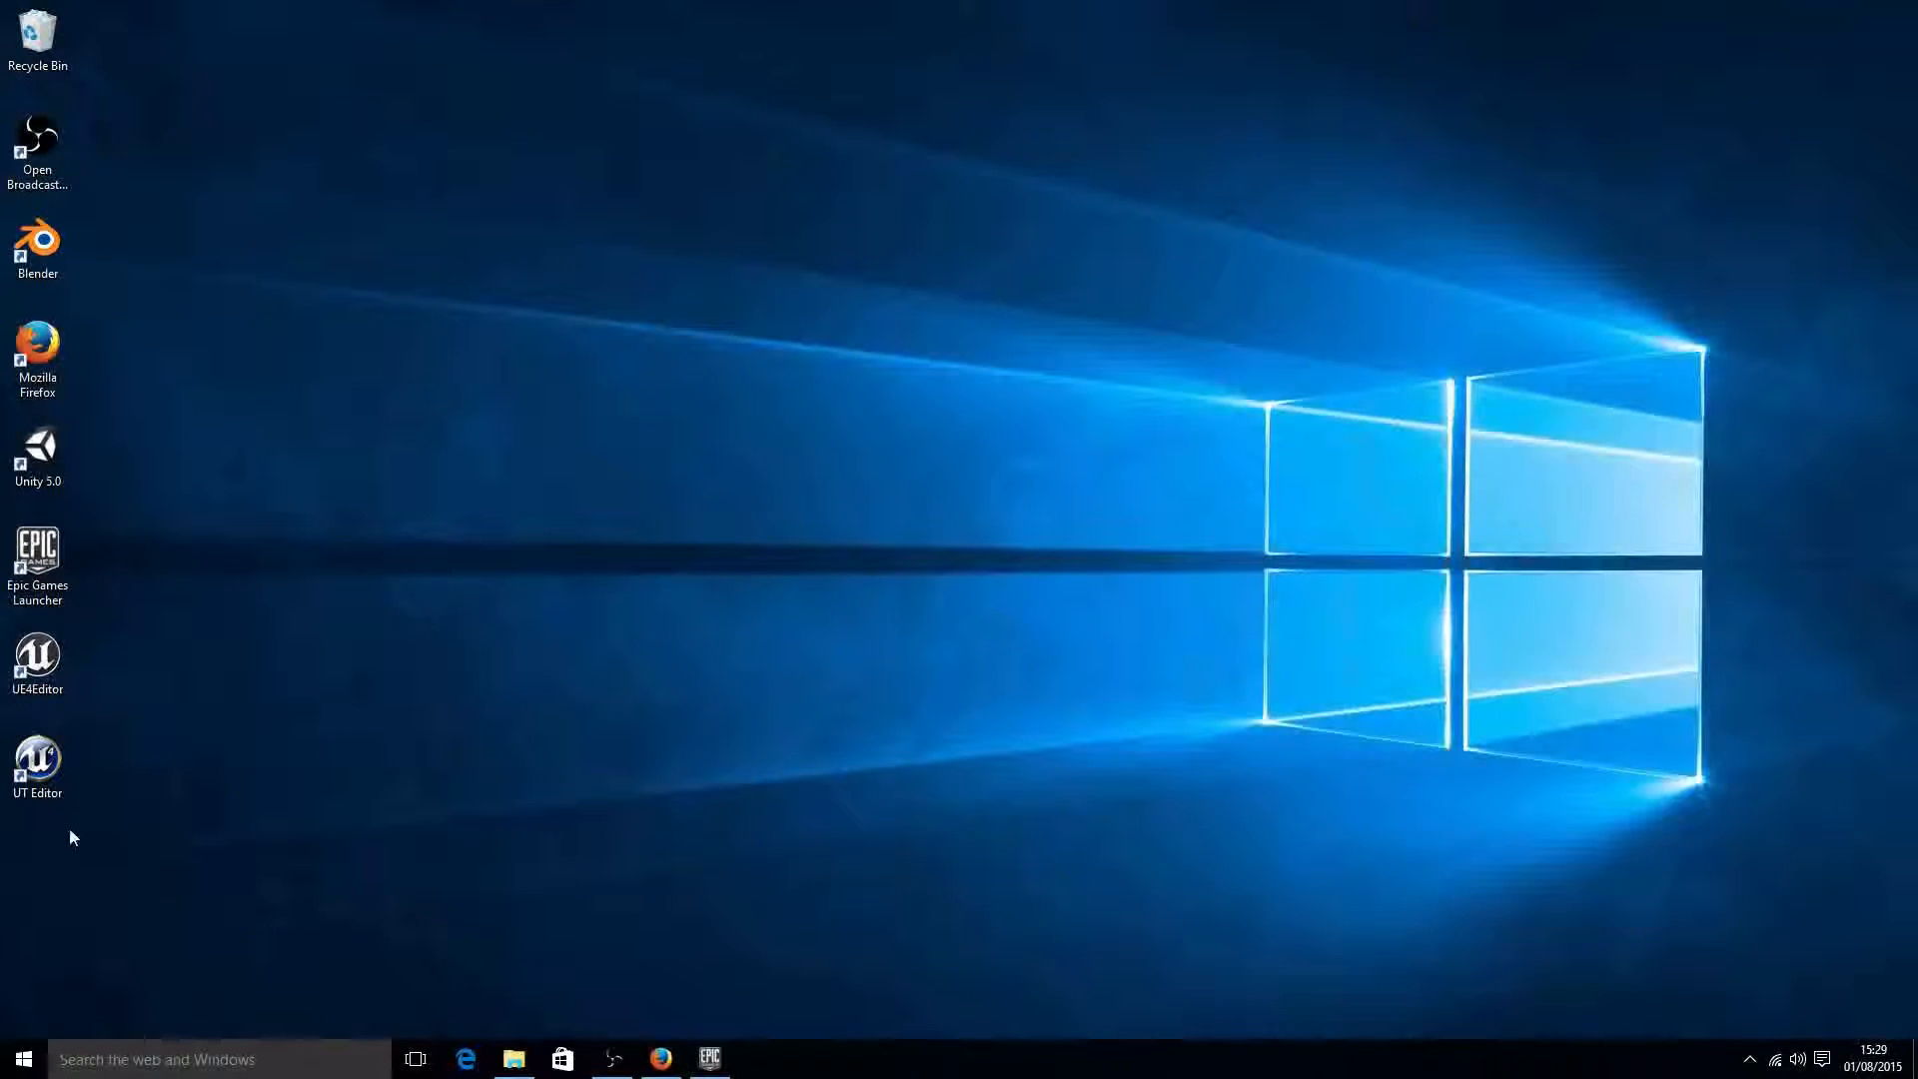
- Inspect the full target path in the UT Editor desktop shortcut's properties
right_click(56, 777)
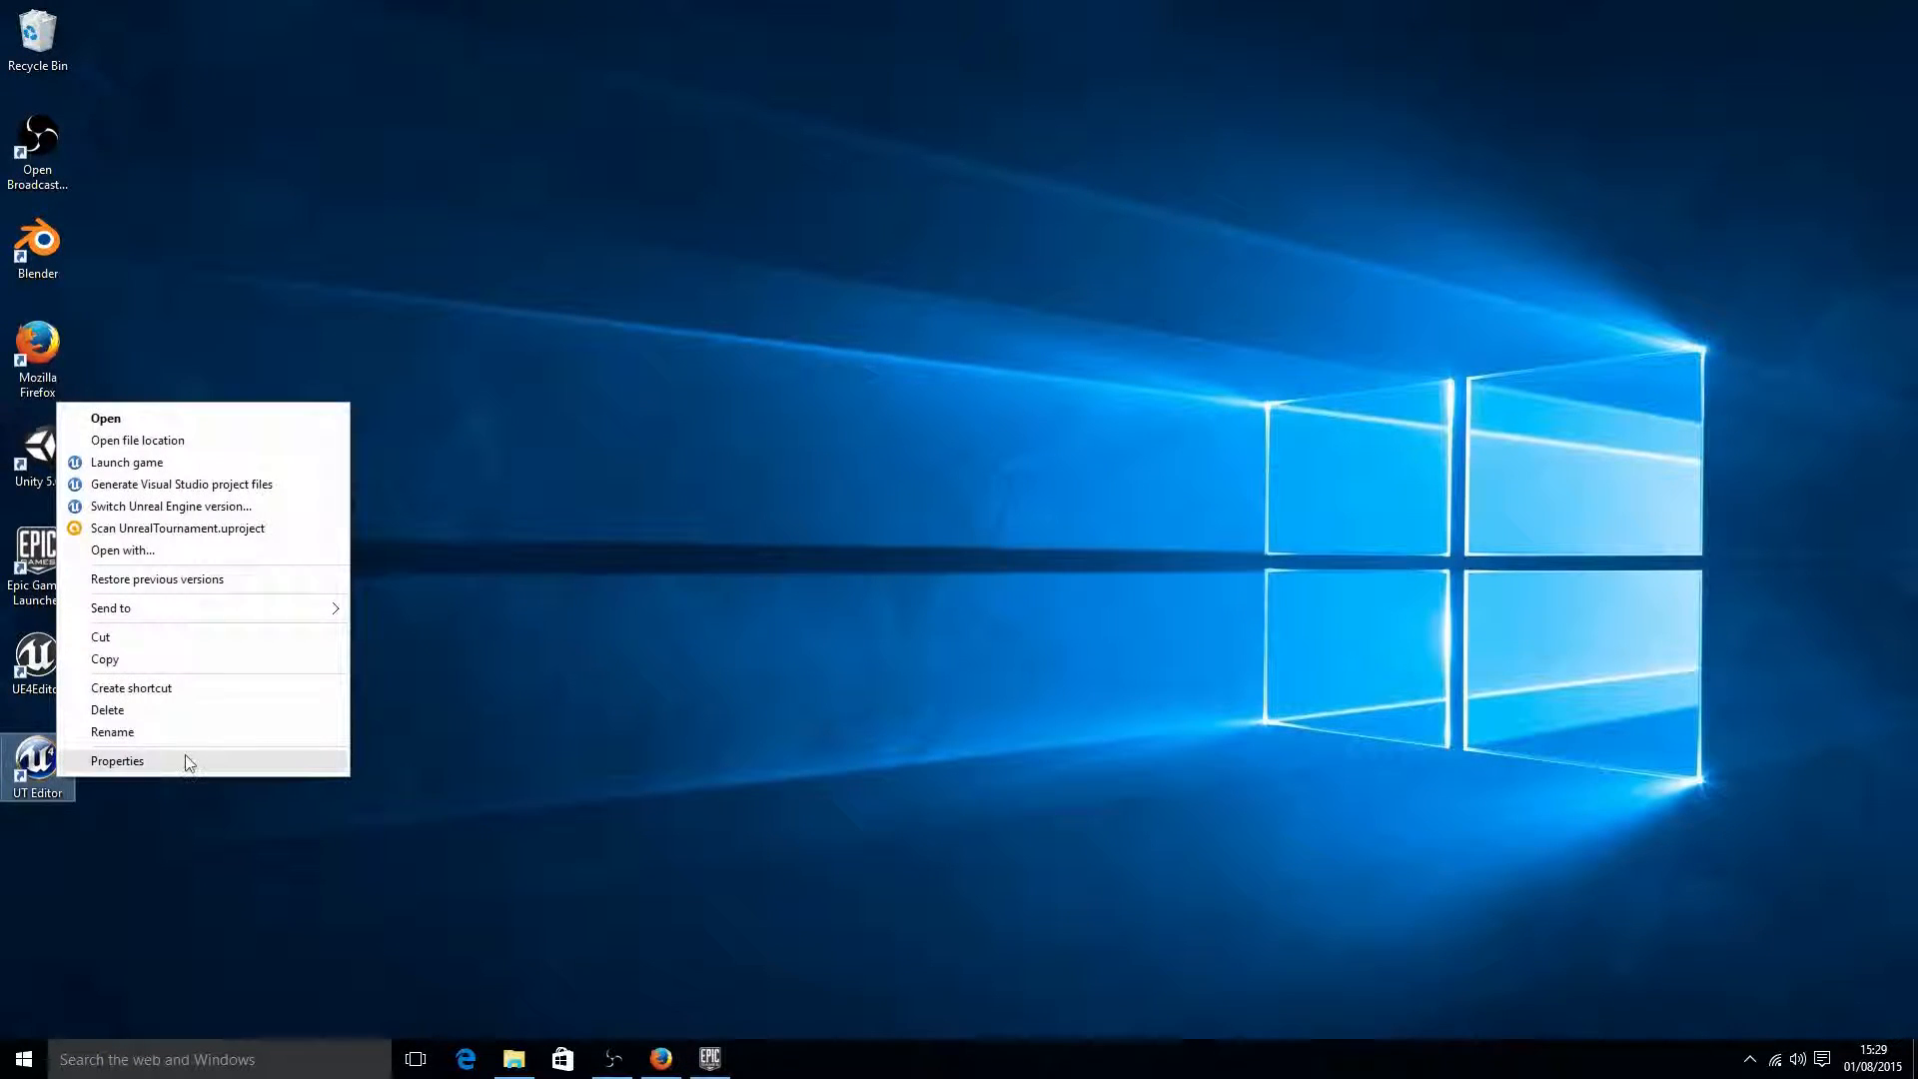
click(117, 761)
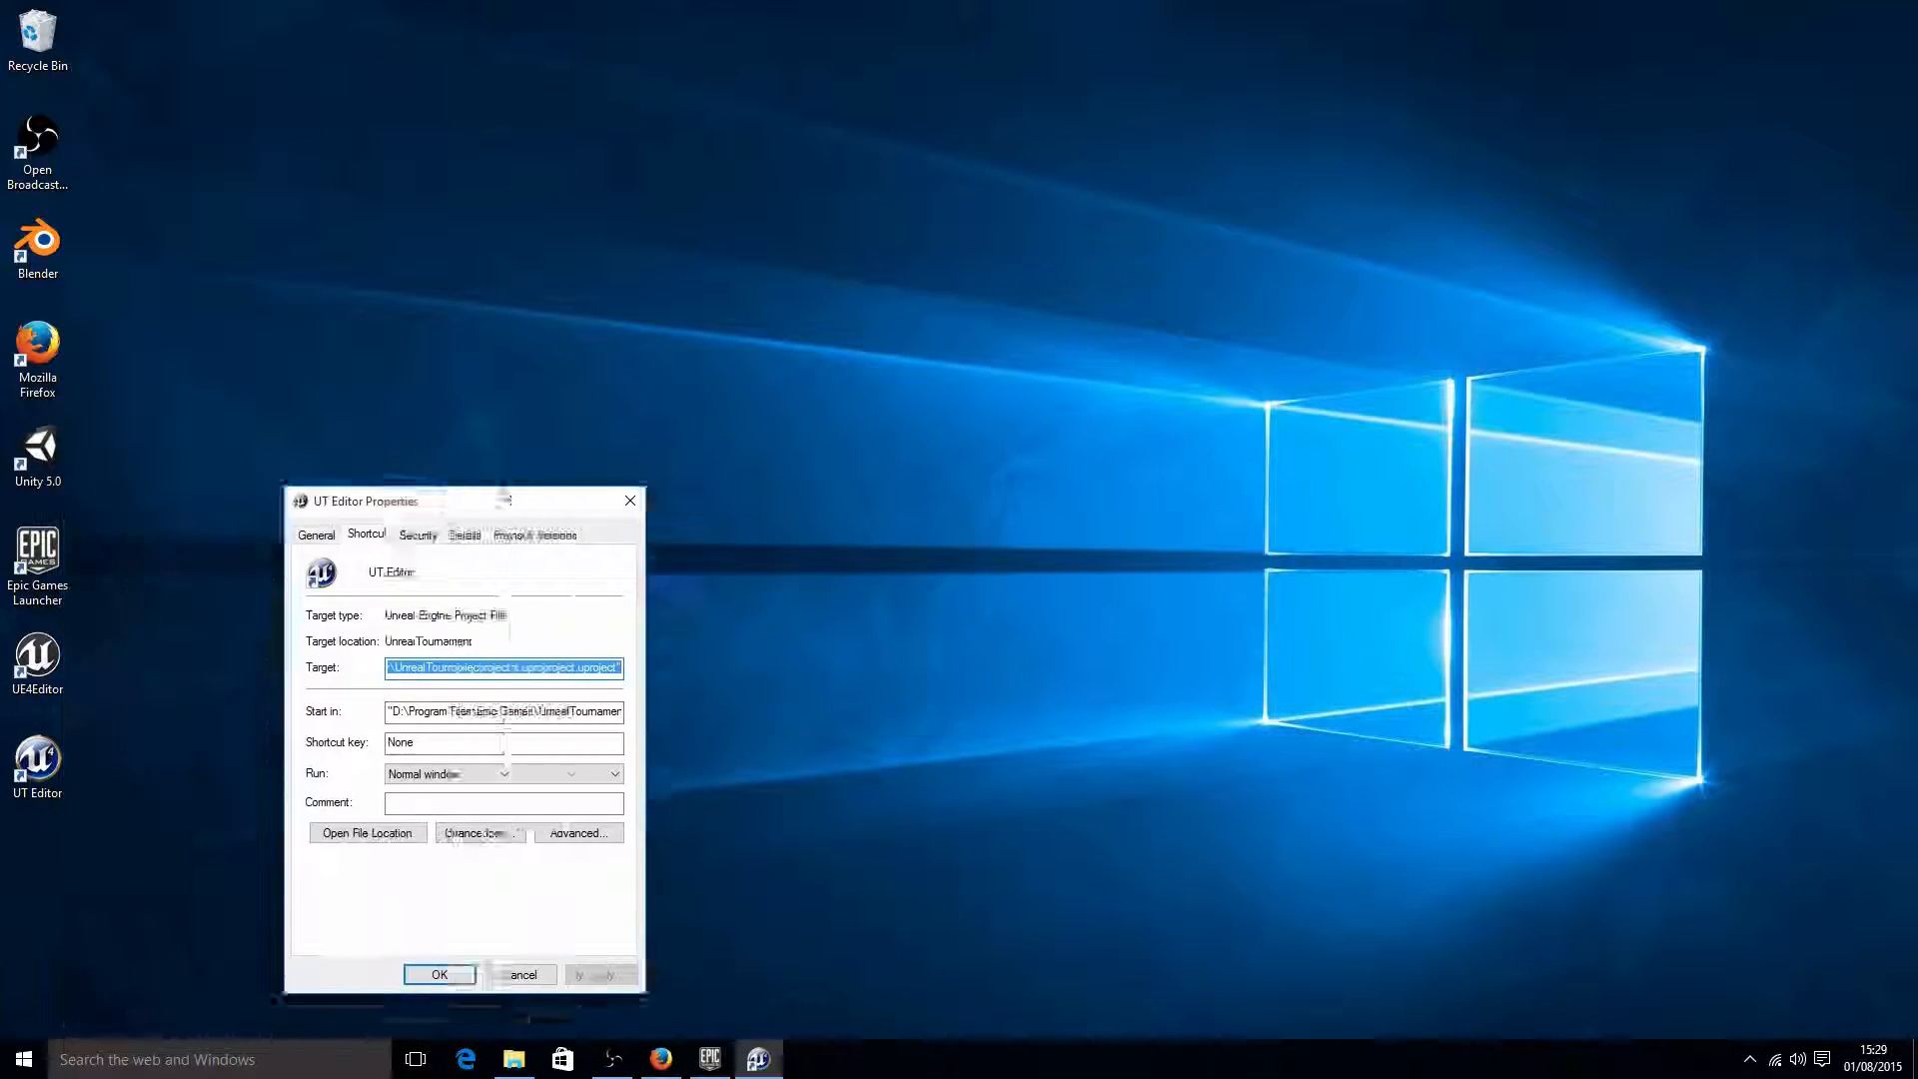
click(847, 529)
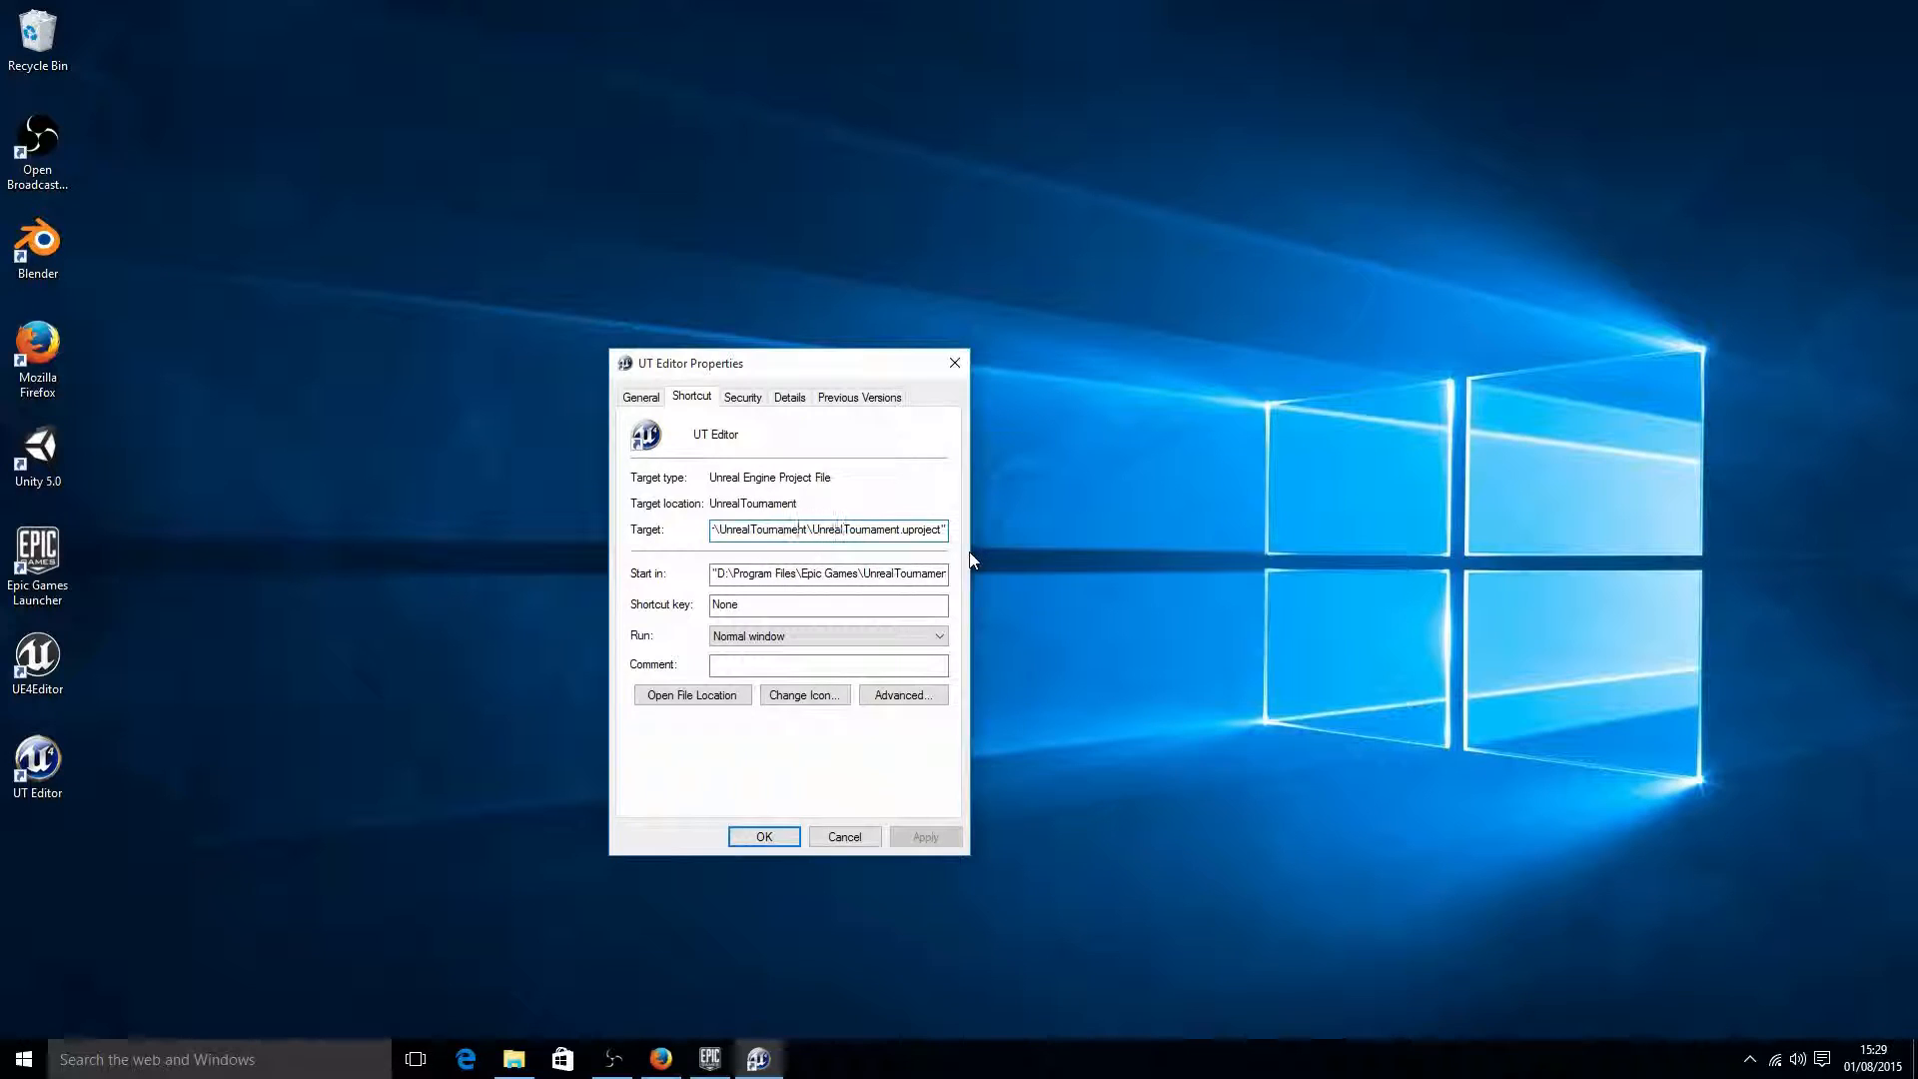
key(Left)
key(Left)
key(Left)
key(Left)
key(Left)
key(Left)
key(Left)
key(Left)
key(Left)
key(Left)
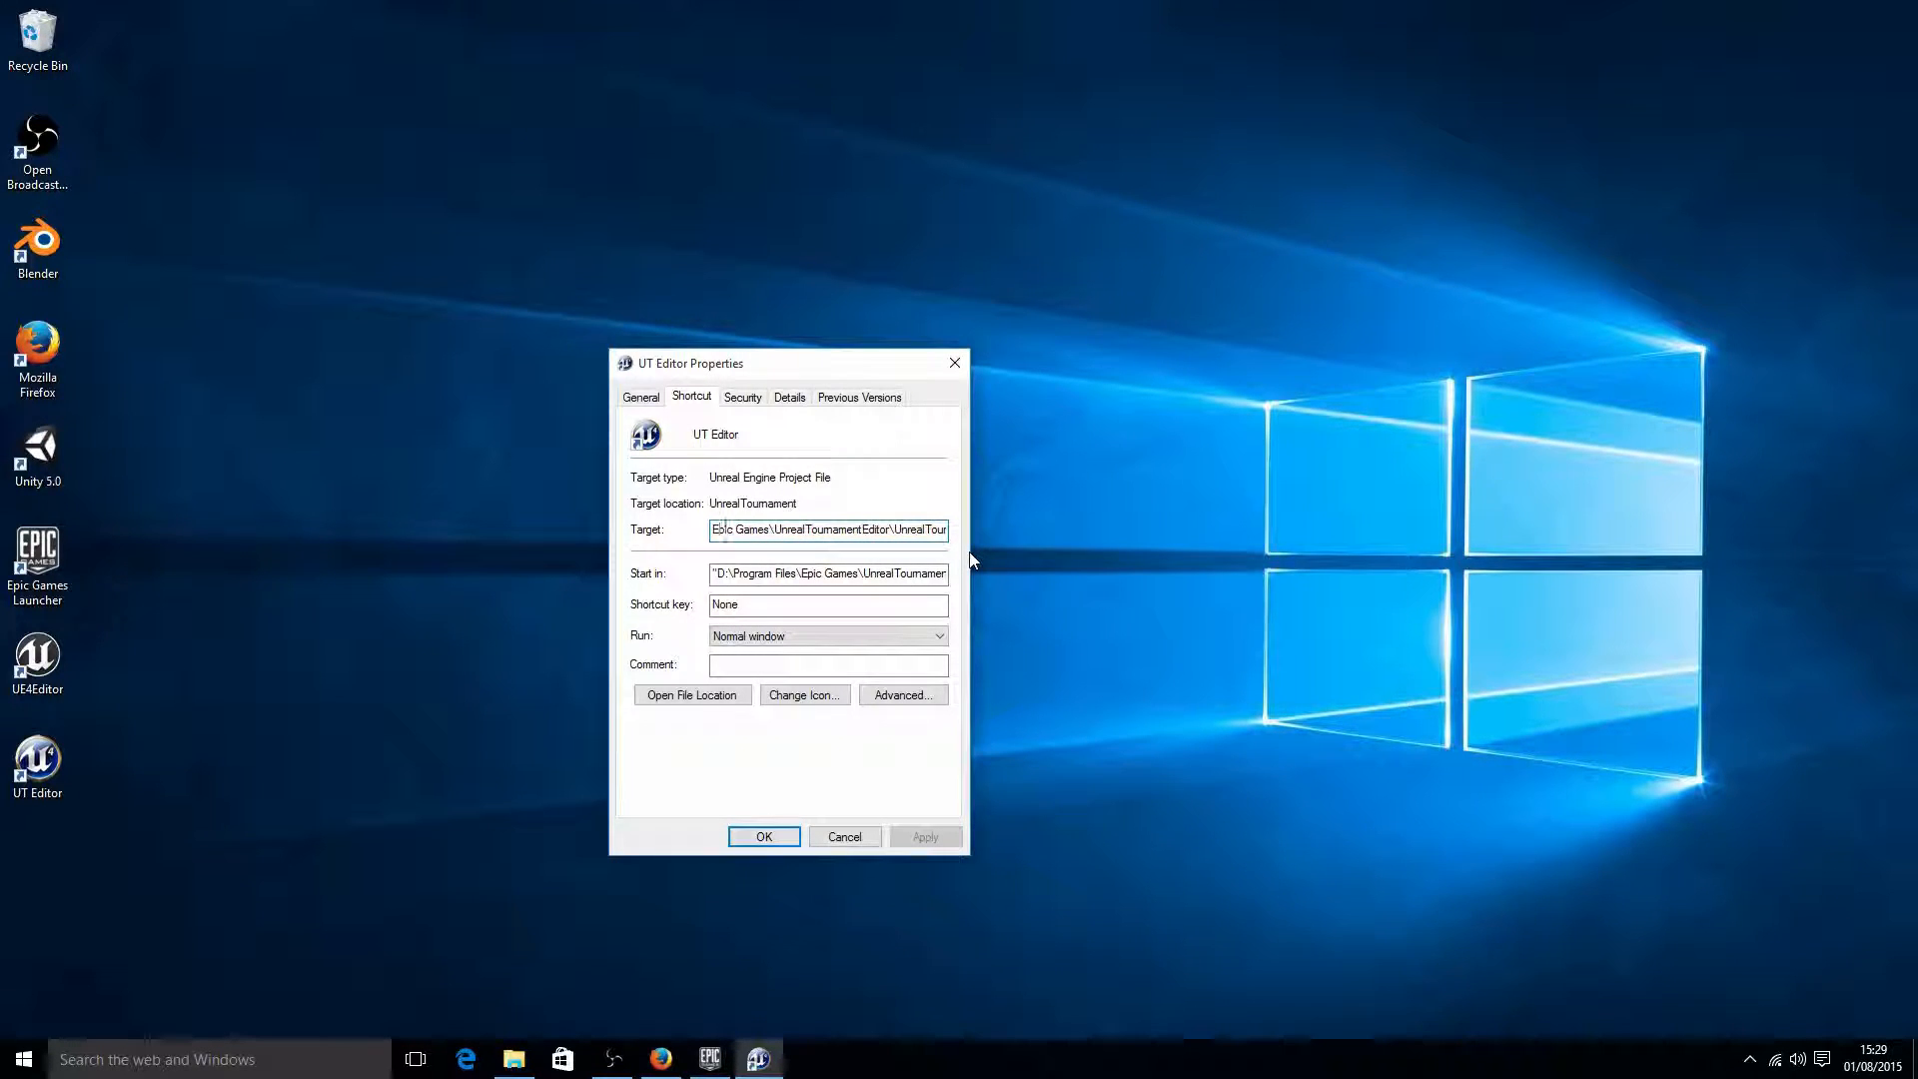
key(Left)
key(Left)
key(Left)
key(Left)
key(Left)
key(Left)
key(Left)
key(Left)
key(Left)
key(Left)
key(Left)
key(Left)
key(Left)
key(Left)
key(Left)
key(Left)
key(Left)
key(Left)
key(Left)
key(Right)
key(Right)
key(Right)
key(Right)
key(Right)
key(Right)
key(Right)
key(Right)
key(Right)
key(Right)
key(Right)
key(Right)
key(Right)
key(Right)
key(Right)
key(Right)
key(Right)
key(Right)
key(Right)
key(Right)
key(Right)
key(Right)
key(Right)
key(Right)
key(Right)
key(Right)
key(Right)
key(Right)
key(Right)
key(Right)
key(Right)
key(Right)
key(Right)
key(Right)
key(Right)
key(Right)
key(Right)
key(Right)
key(Right)
key(Right)
key(Right)
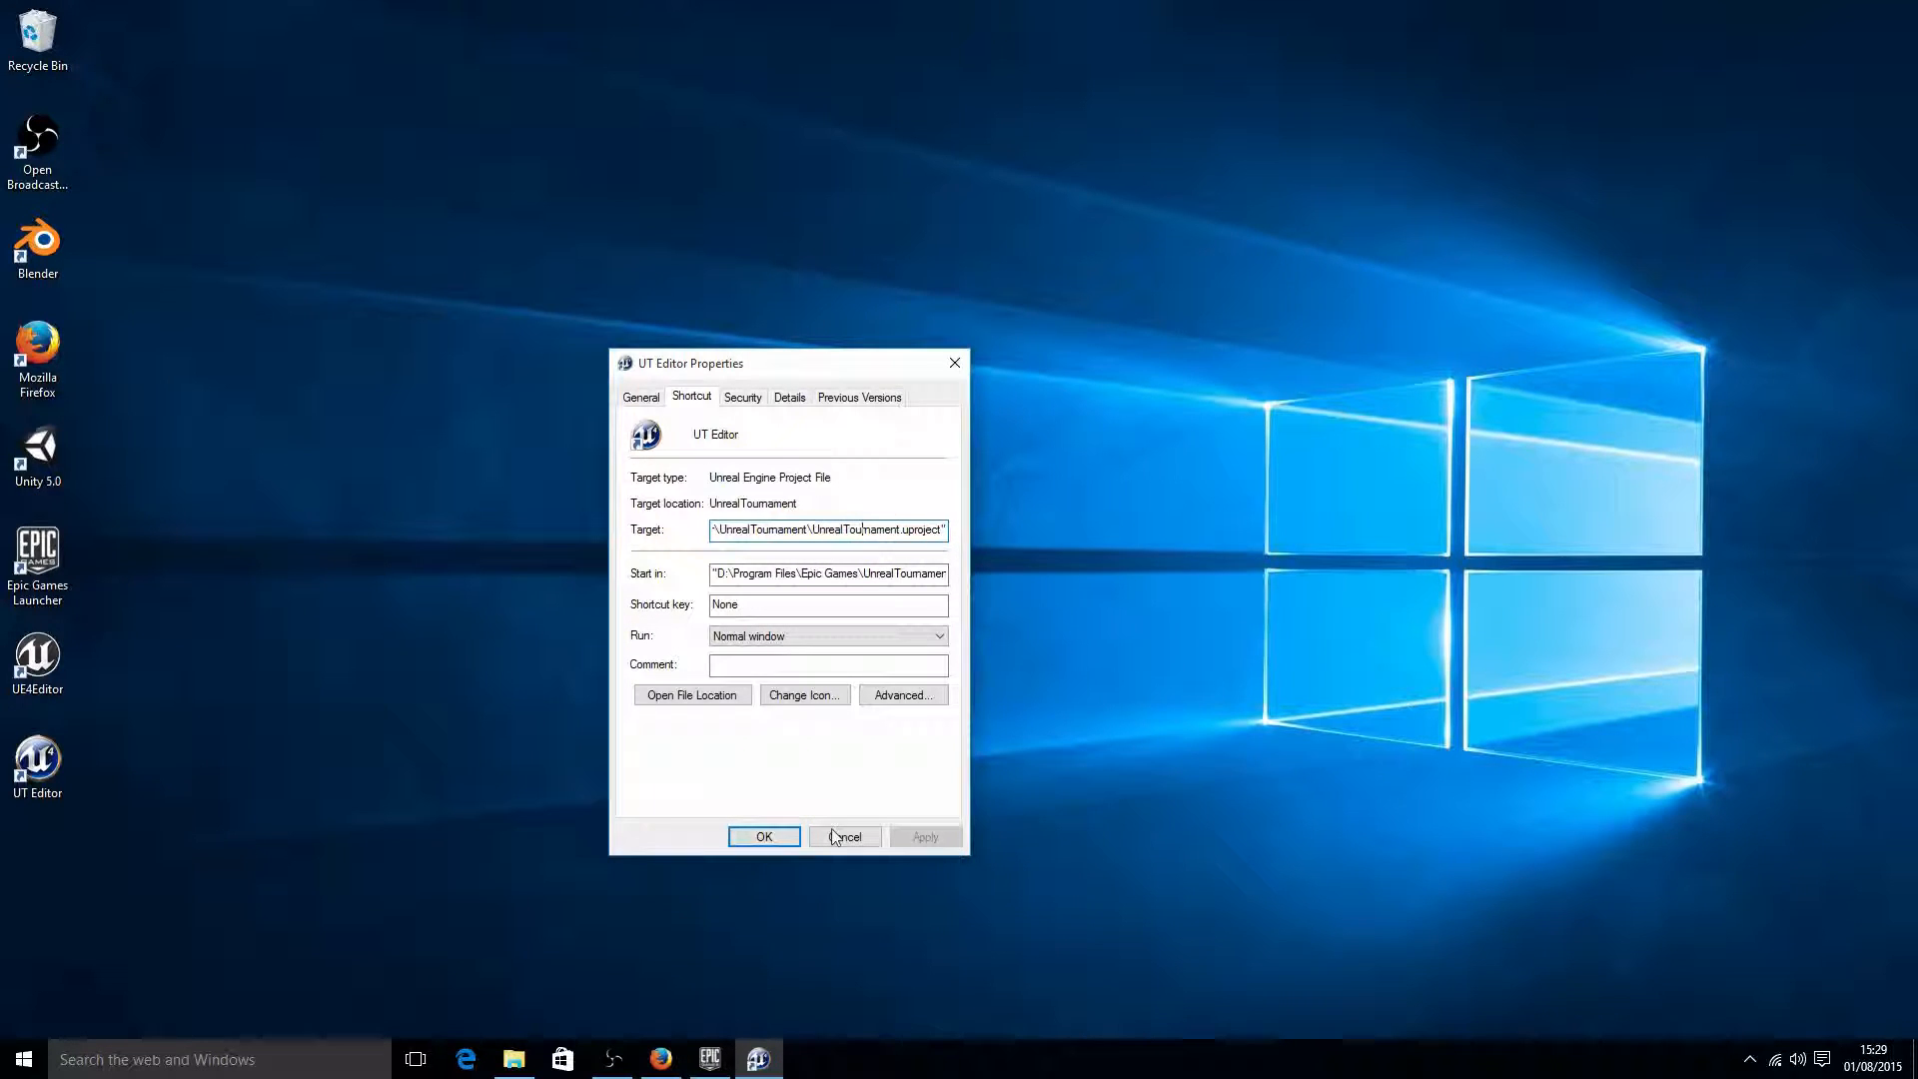
- Open the shortcut's file location, view the UnrealTournament project file's properties, and close everything without changes
click(692, 696)
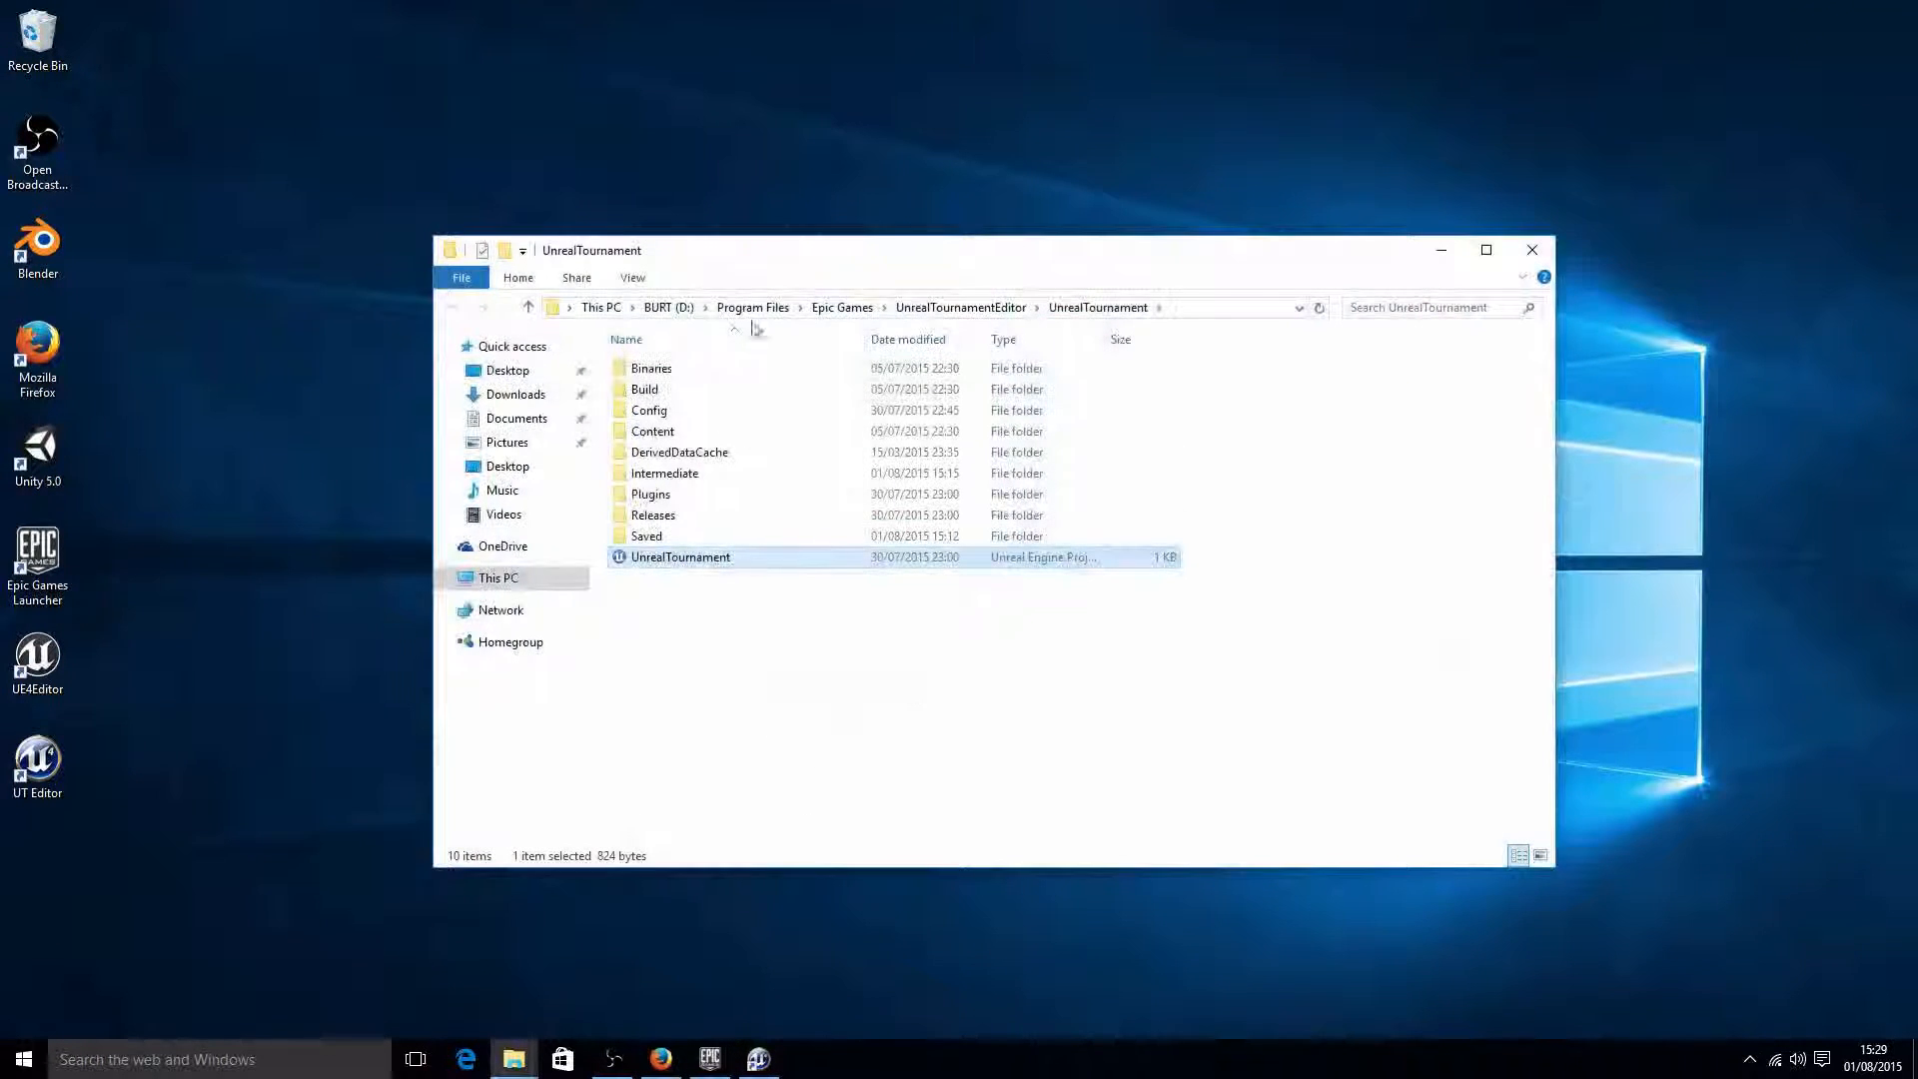
right_click(734, 565)
click(860, 890)
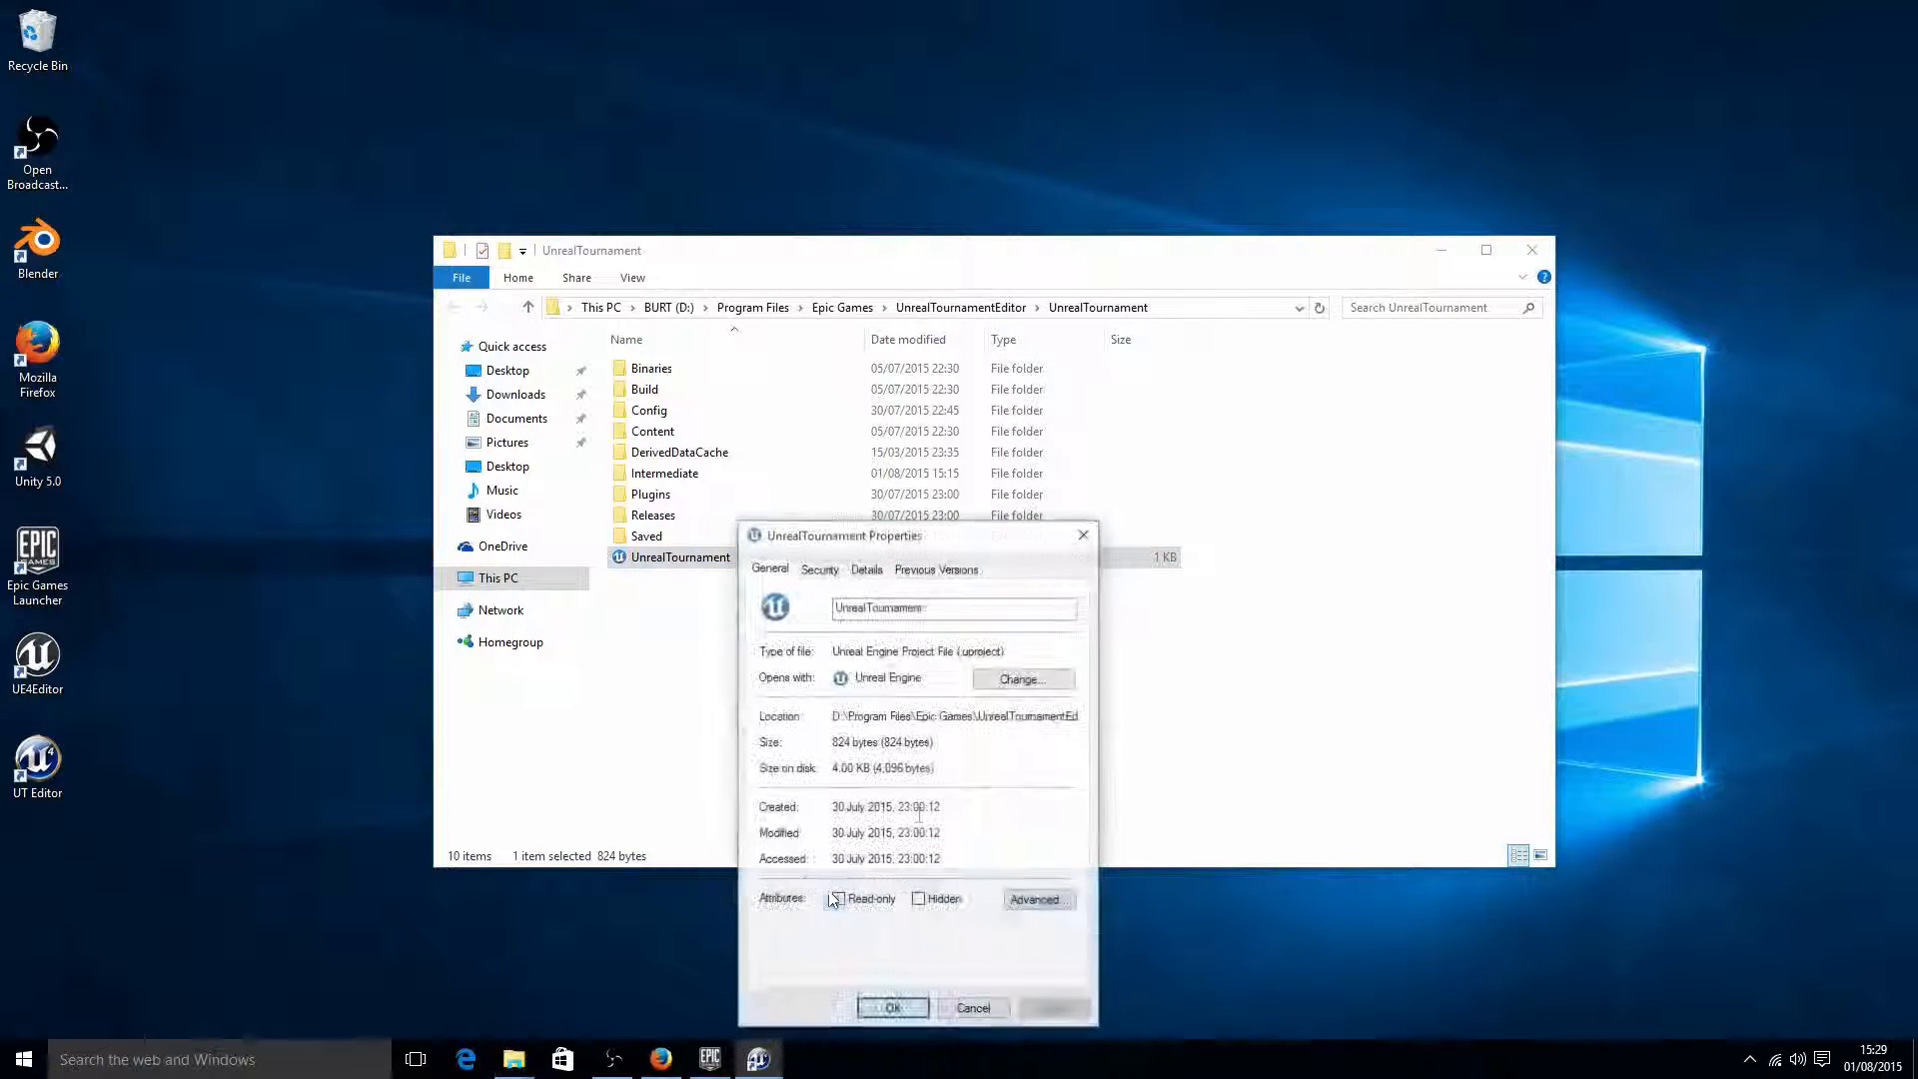
click(973, 1009)
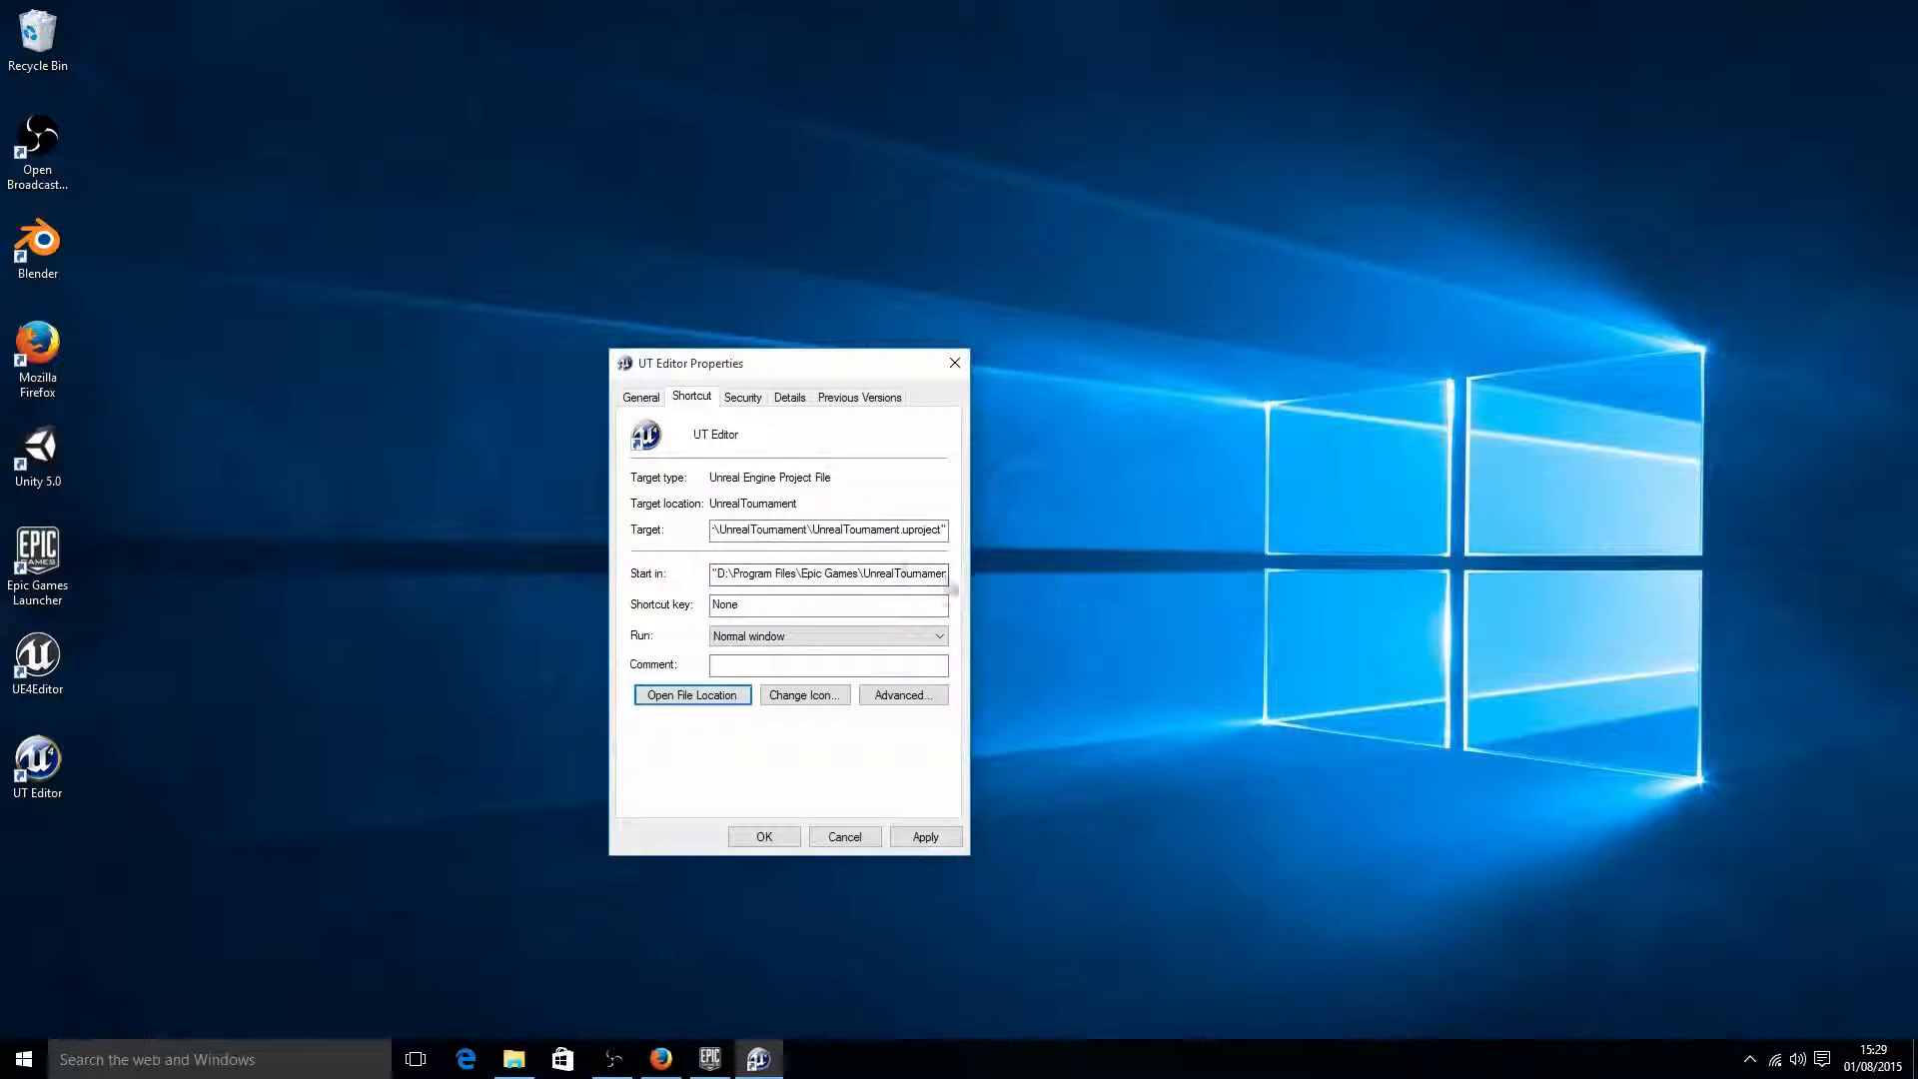
click(868, 840)
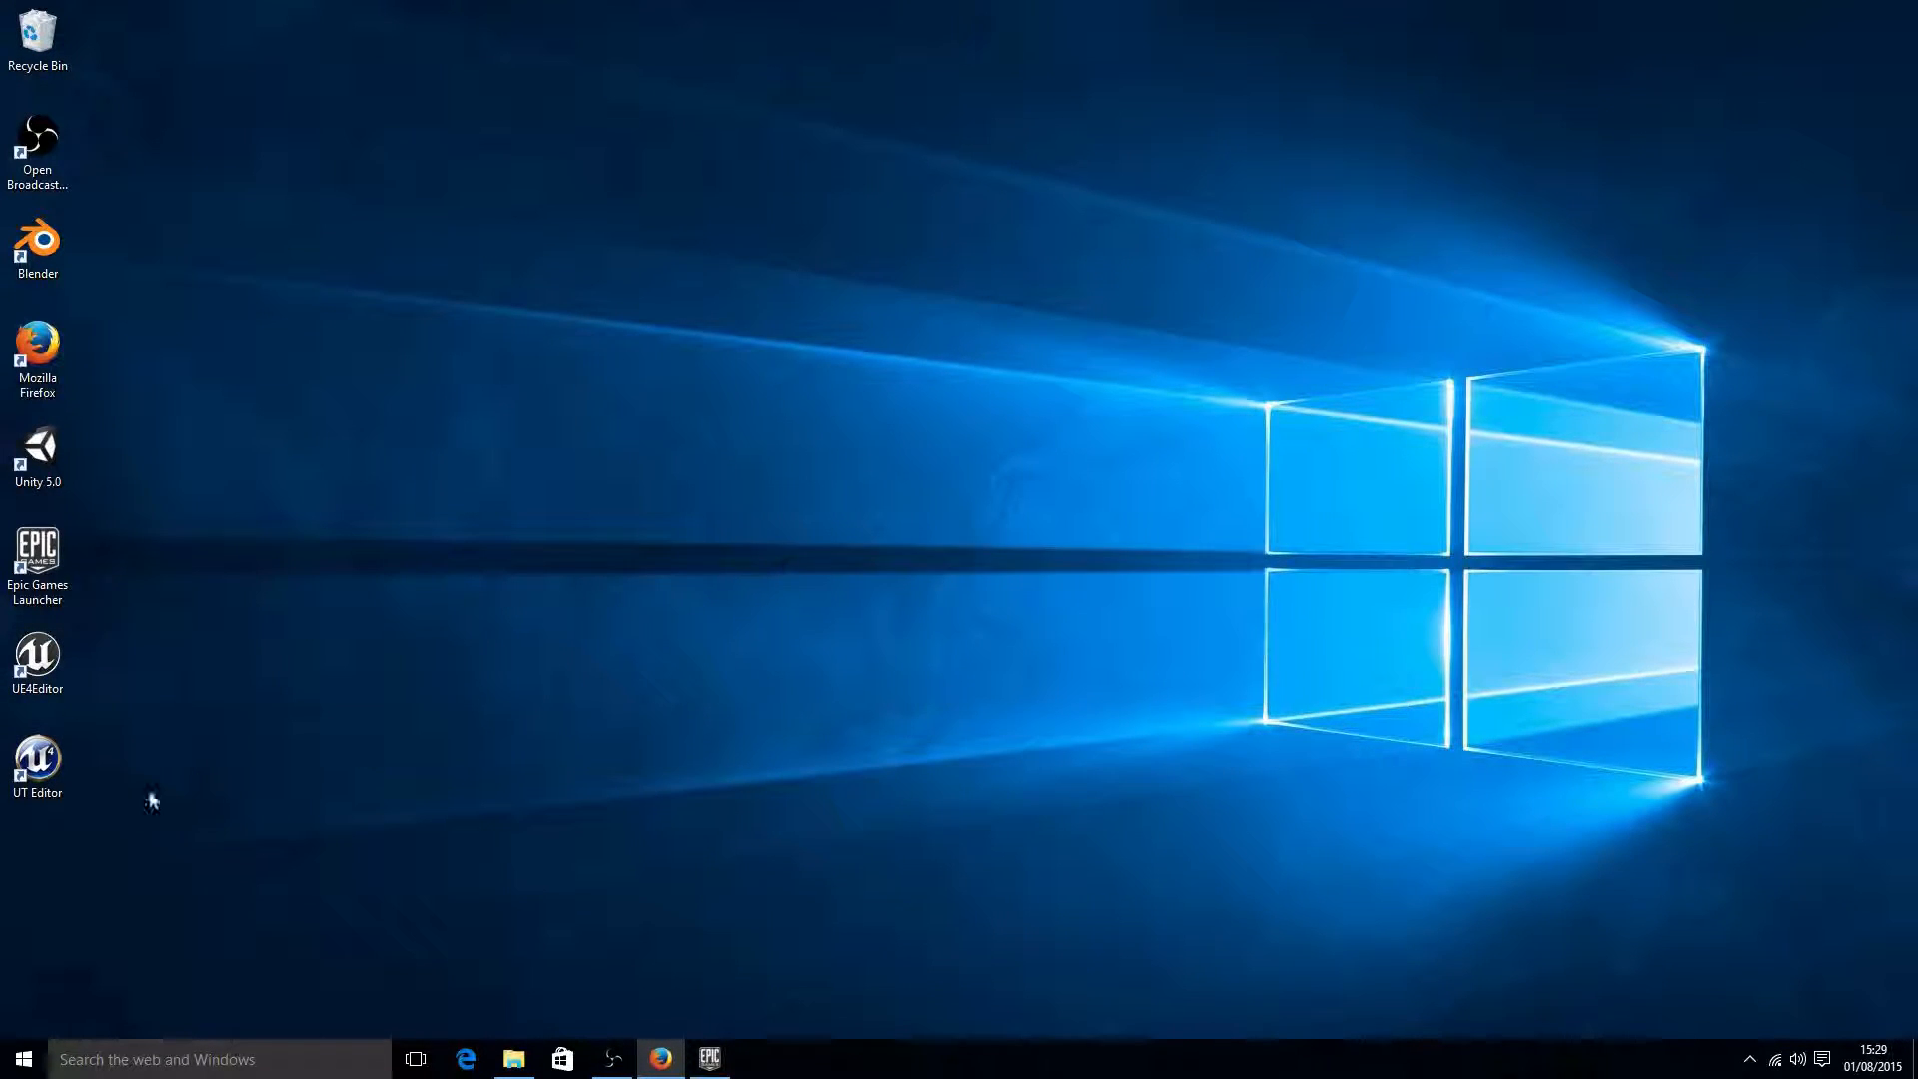
- Launch the UT Editor from the desktop shortcut and look around the example map's pickup and movement actor areas
click(38, 764)
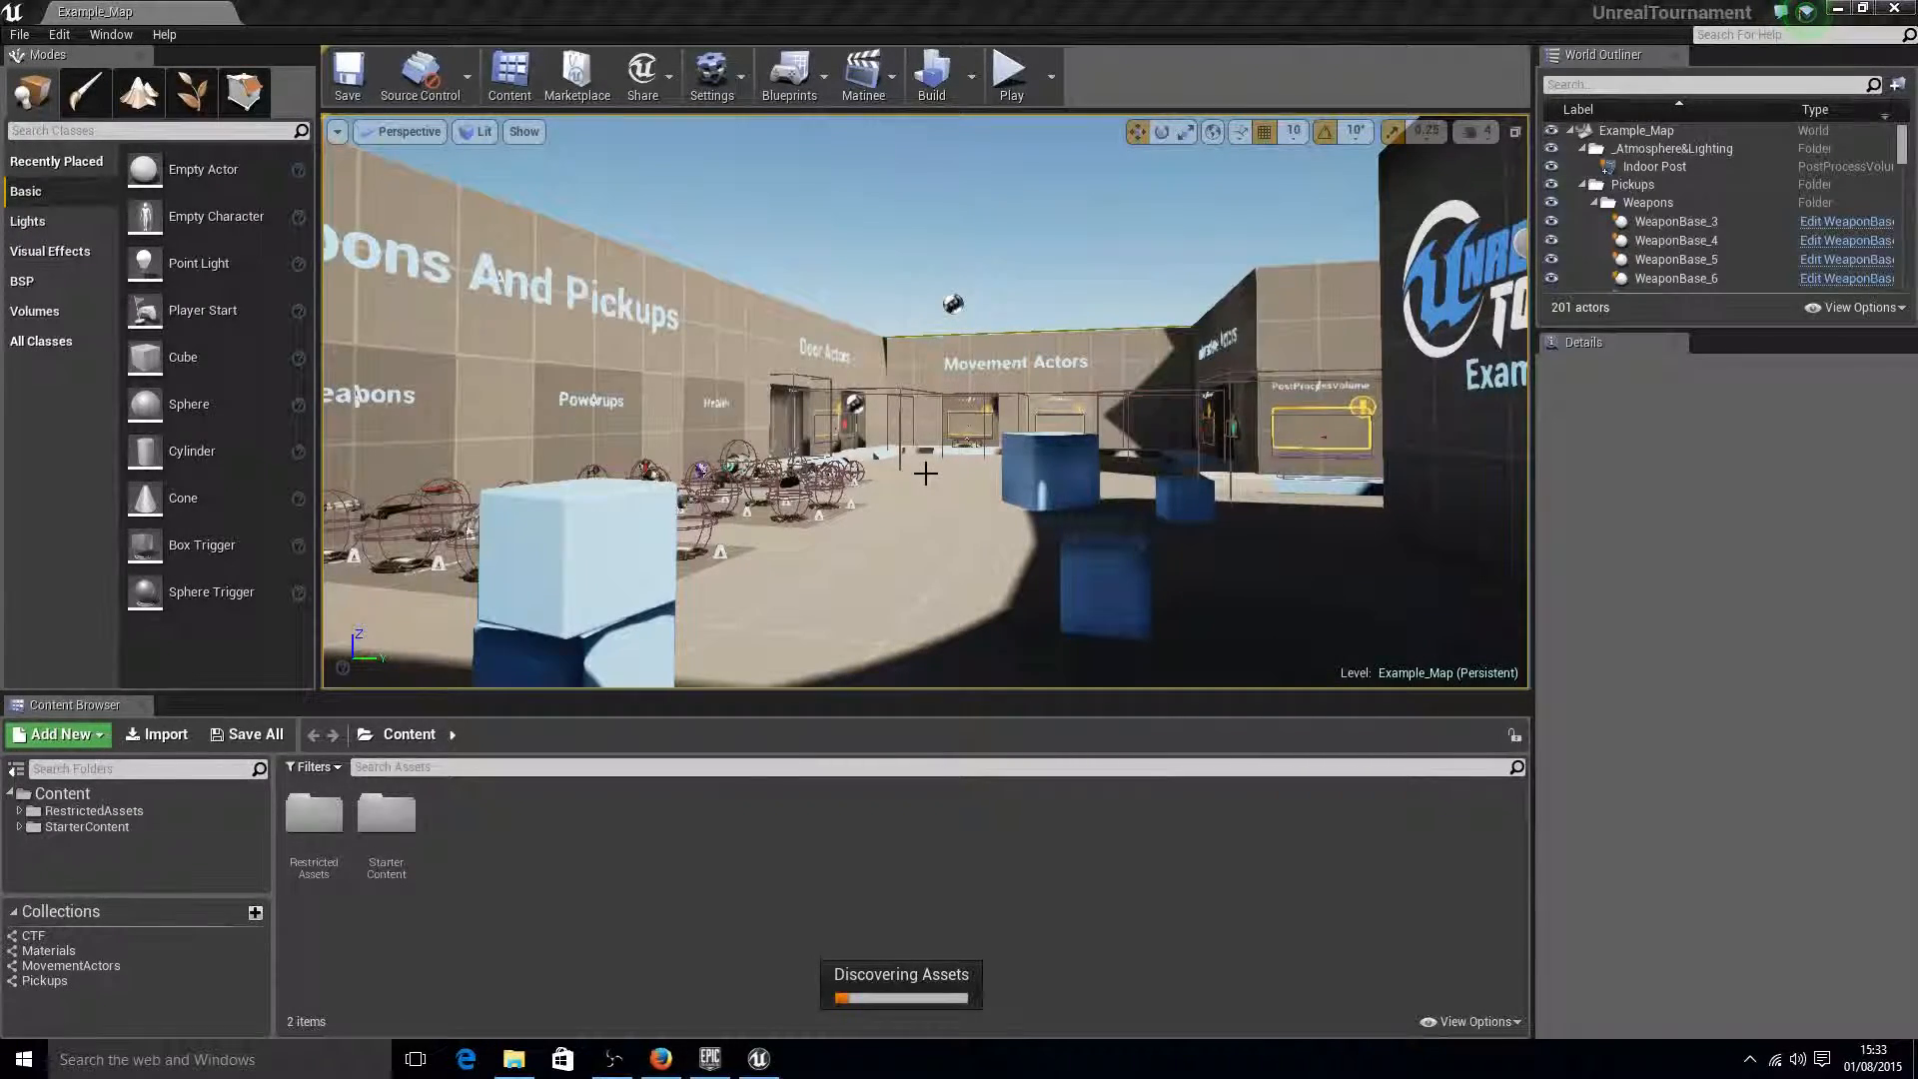
mouse_move(975, 432)
right_down()
mouse_move(1189, 434)
mouse_move(1208, 400)
mouse_move(1124, 437)
mouse_move(981, 433)
right_up()
key(w)
key(s)
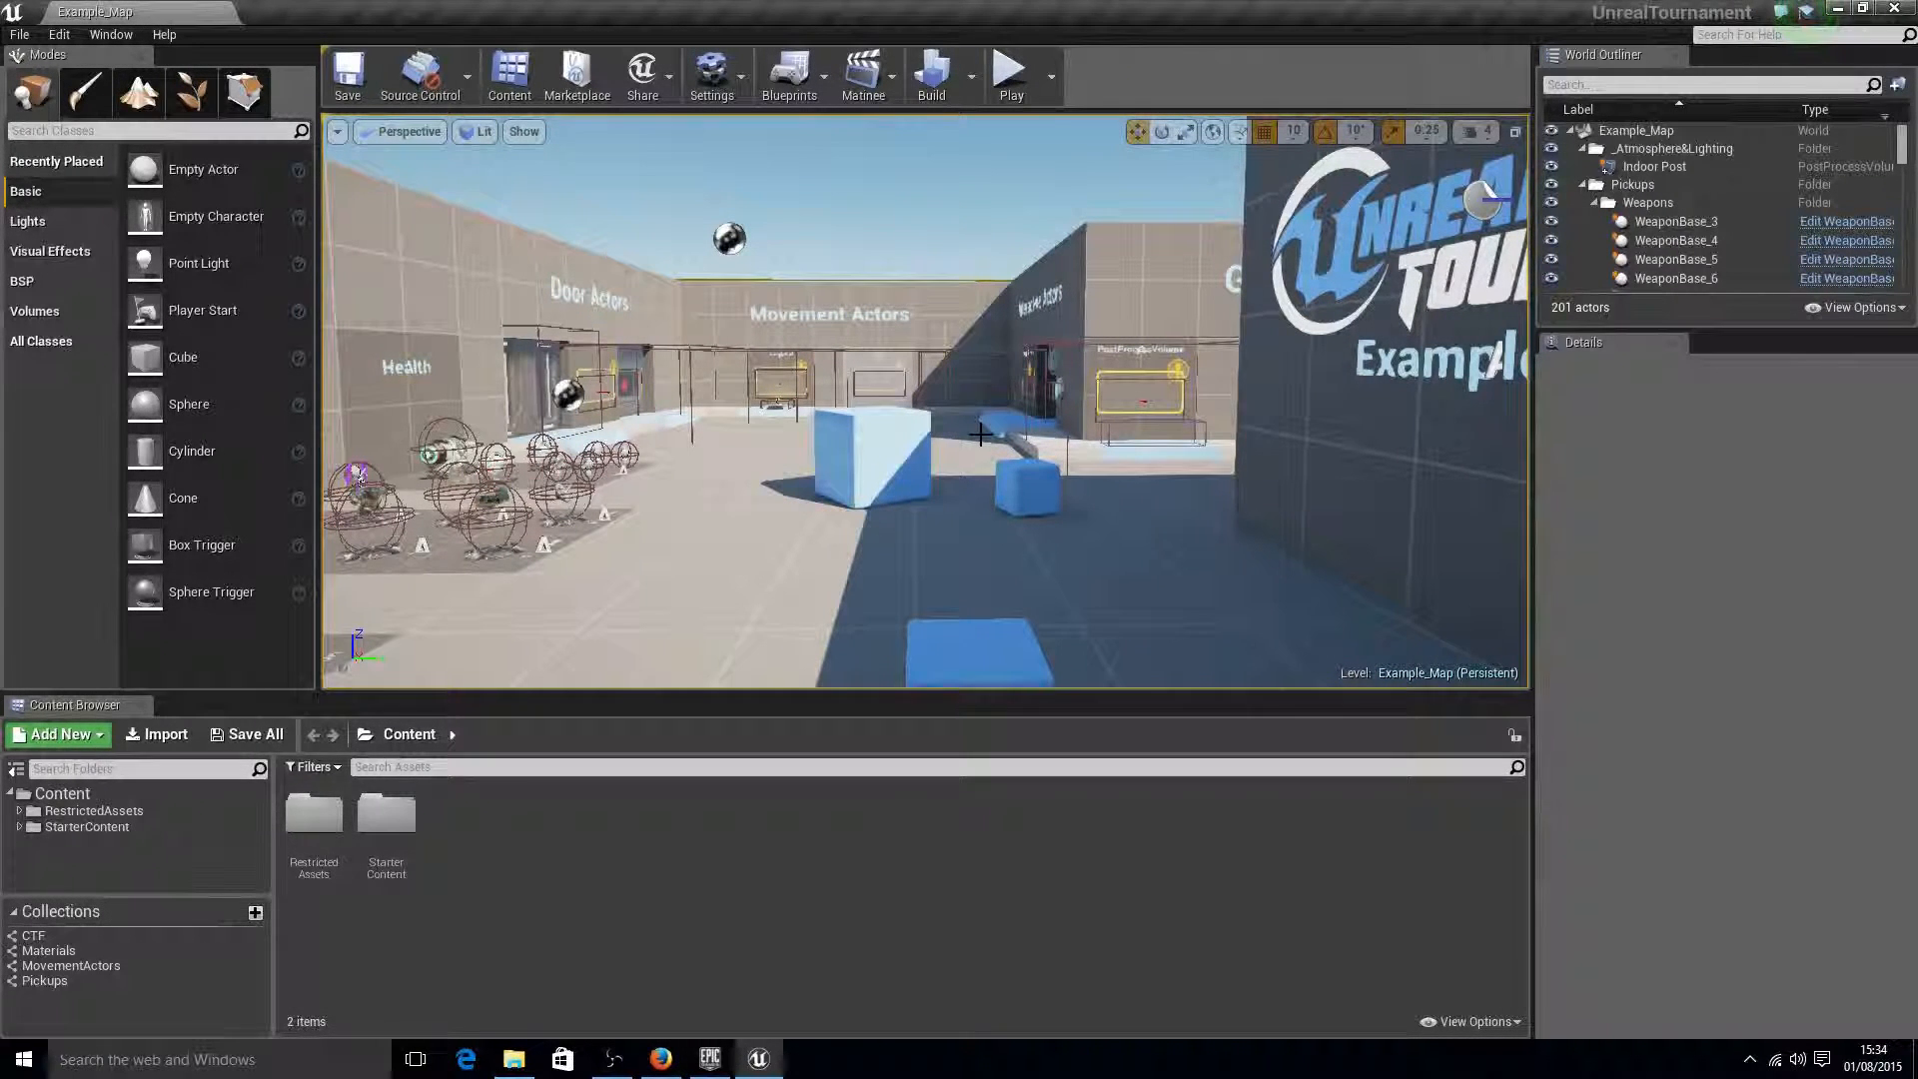
right_drag(956, 419, 689, 367)
key(w)
right_drag(882, 420, 956, 418)
- Open the recently used level TestMap and look over its layout from above
click(19, 34)
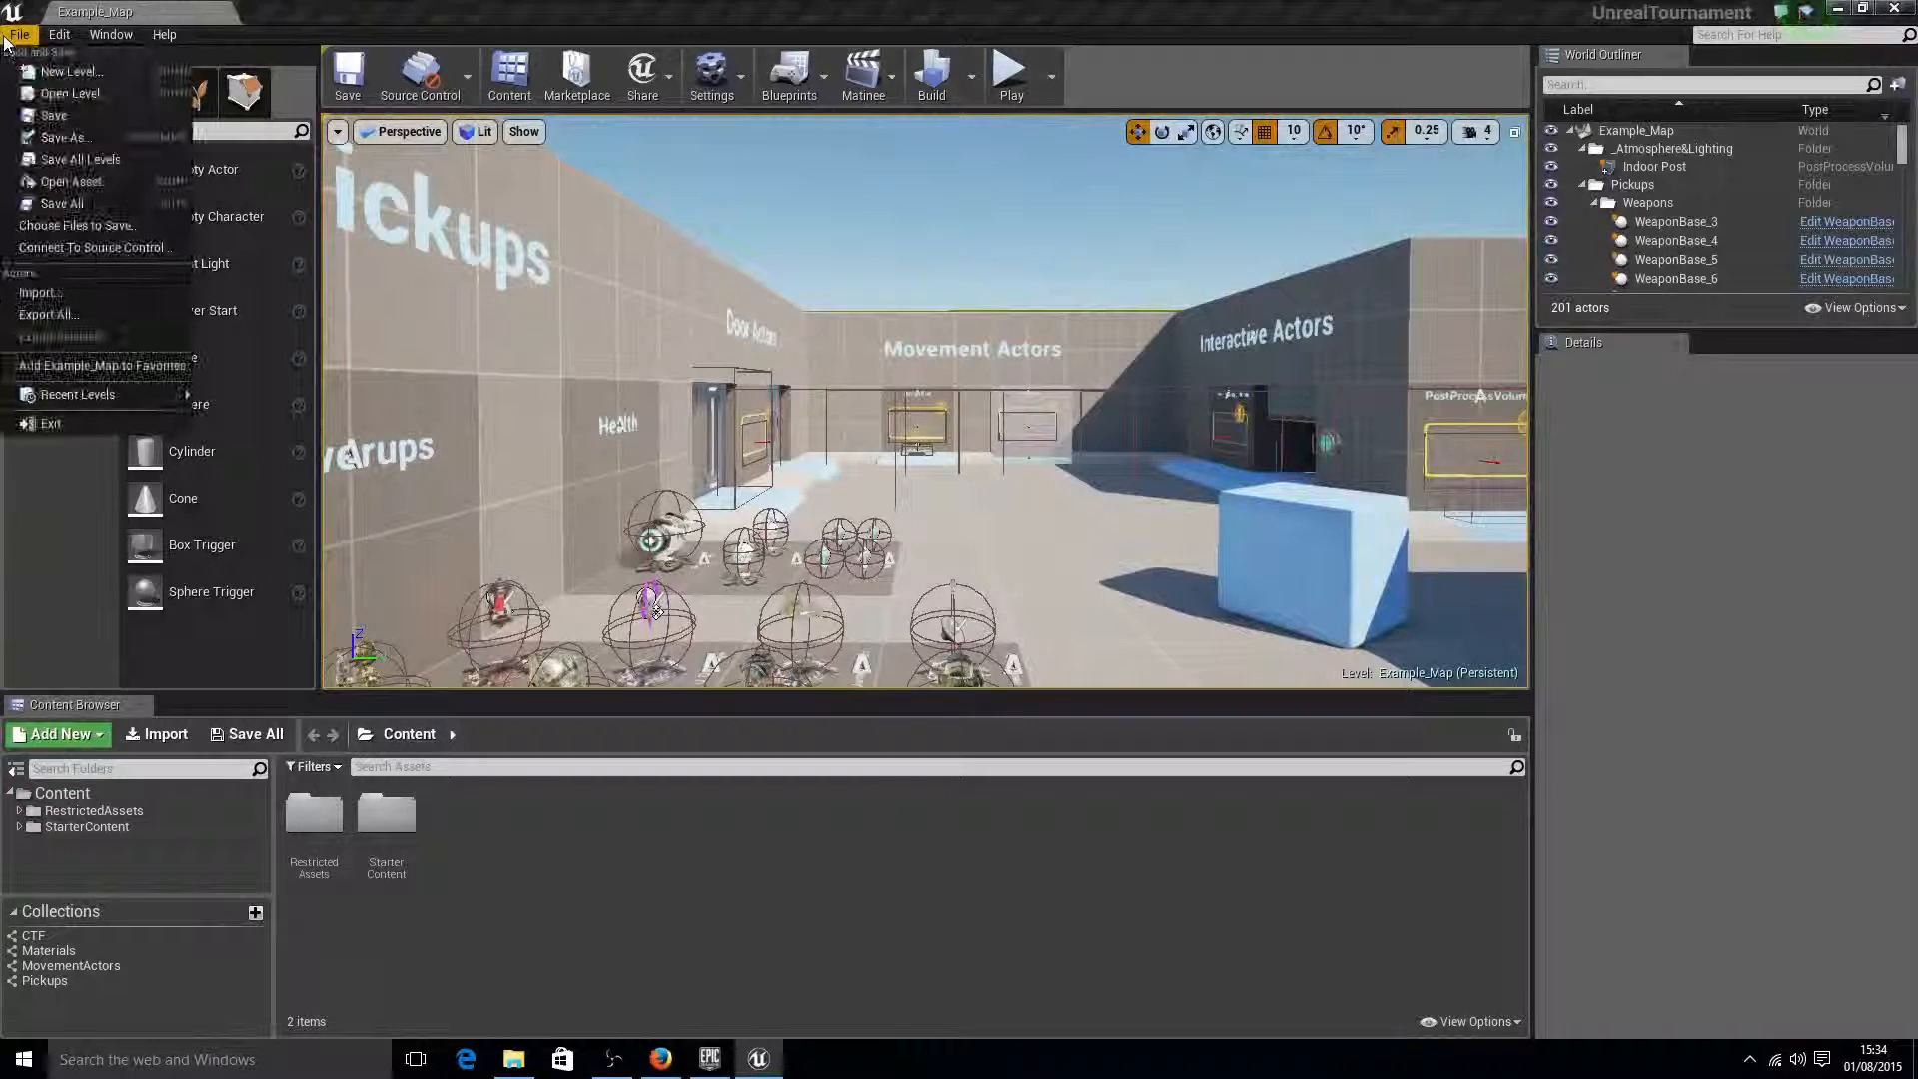
mouse_move(120, 393)
click(211, 398)
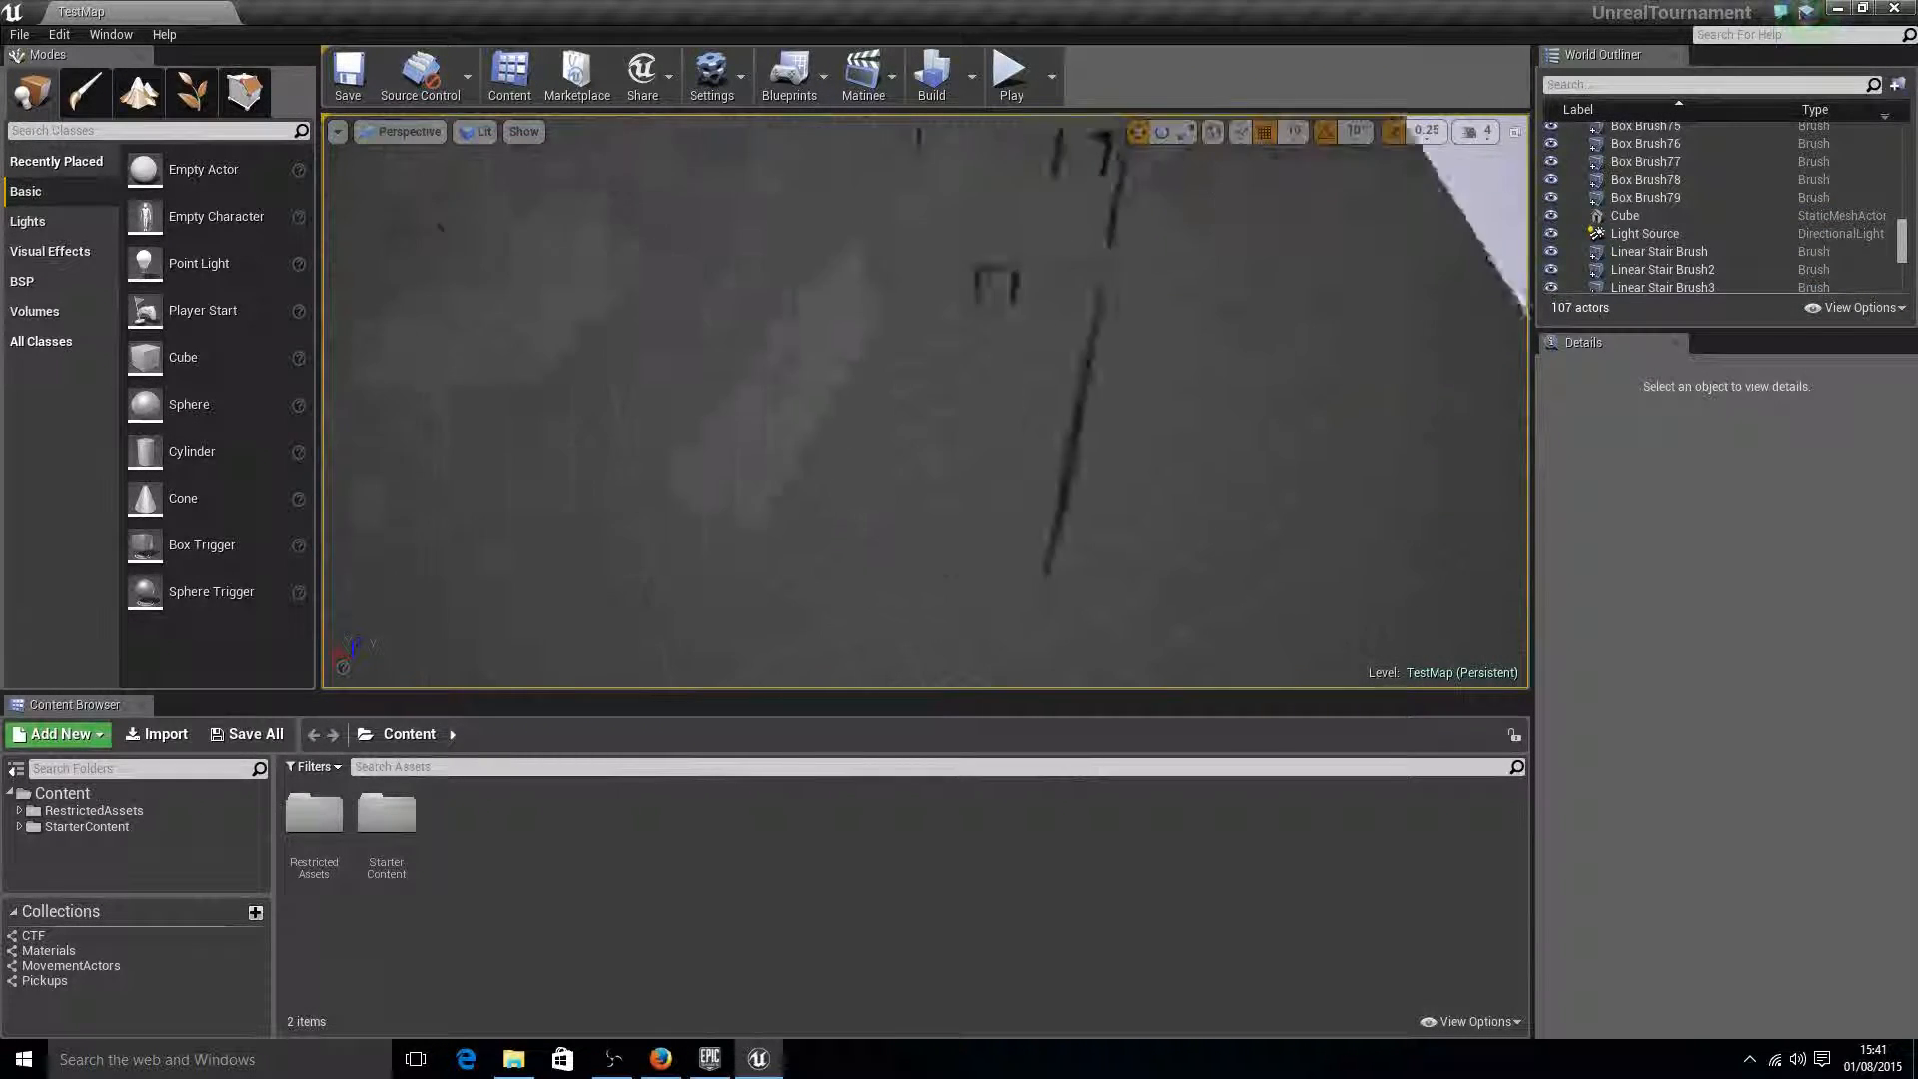
right_drag(924, 399, 911, 259)
mouse_move(719, 245)
right_down()
mouse_move(734, 410)
mouse_move(719, 245)
right_up()
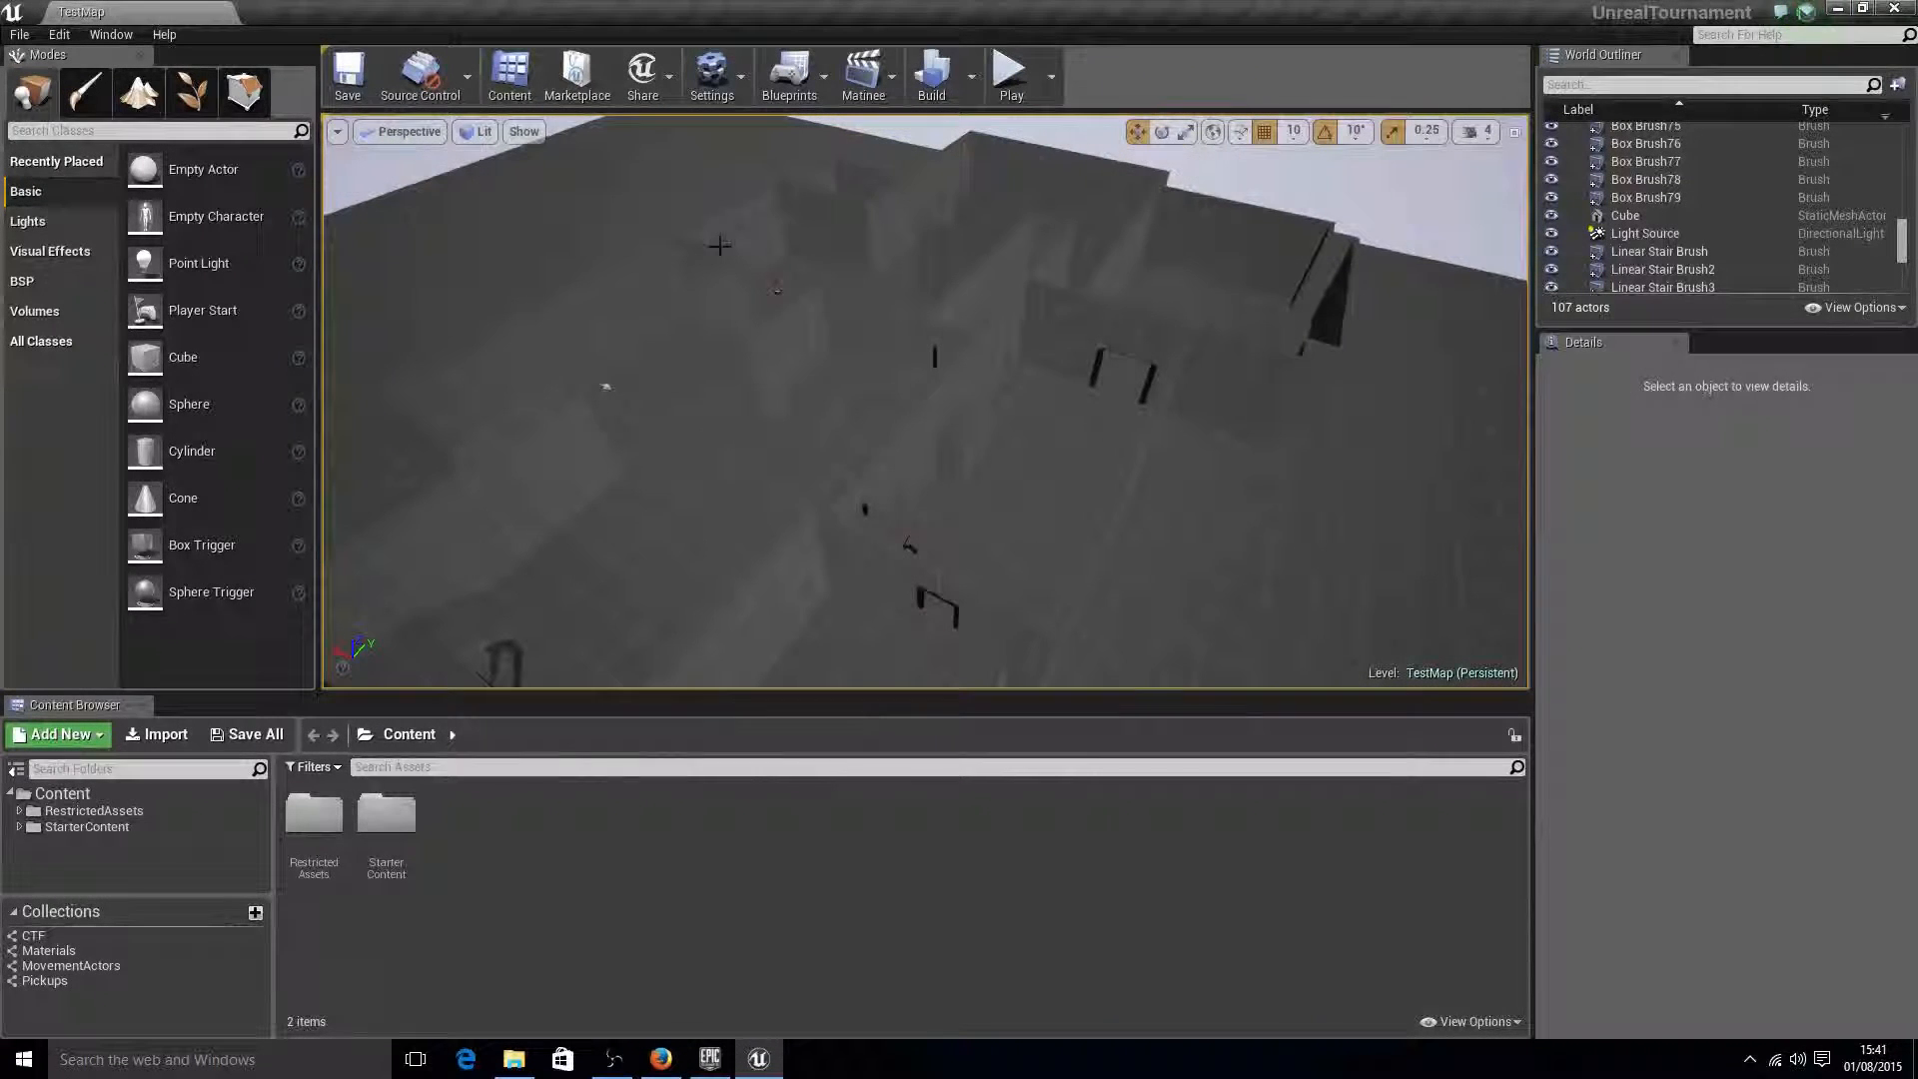
right_drag(727, 455, 859, 466)
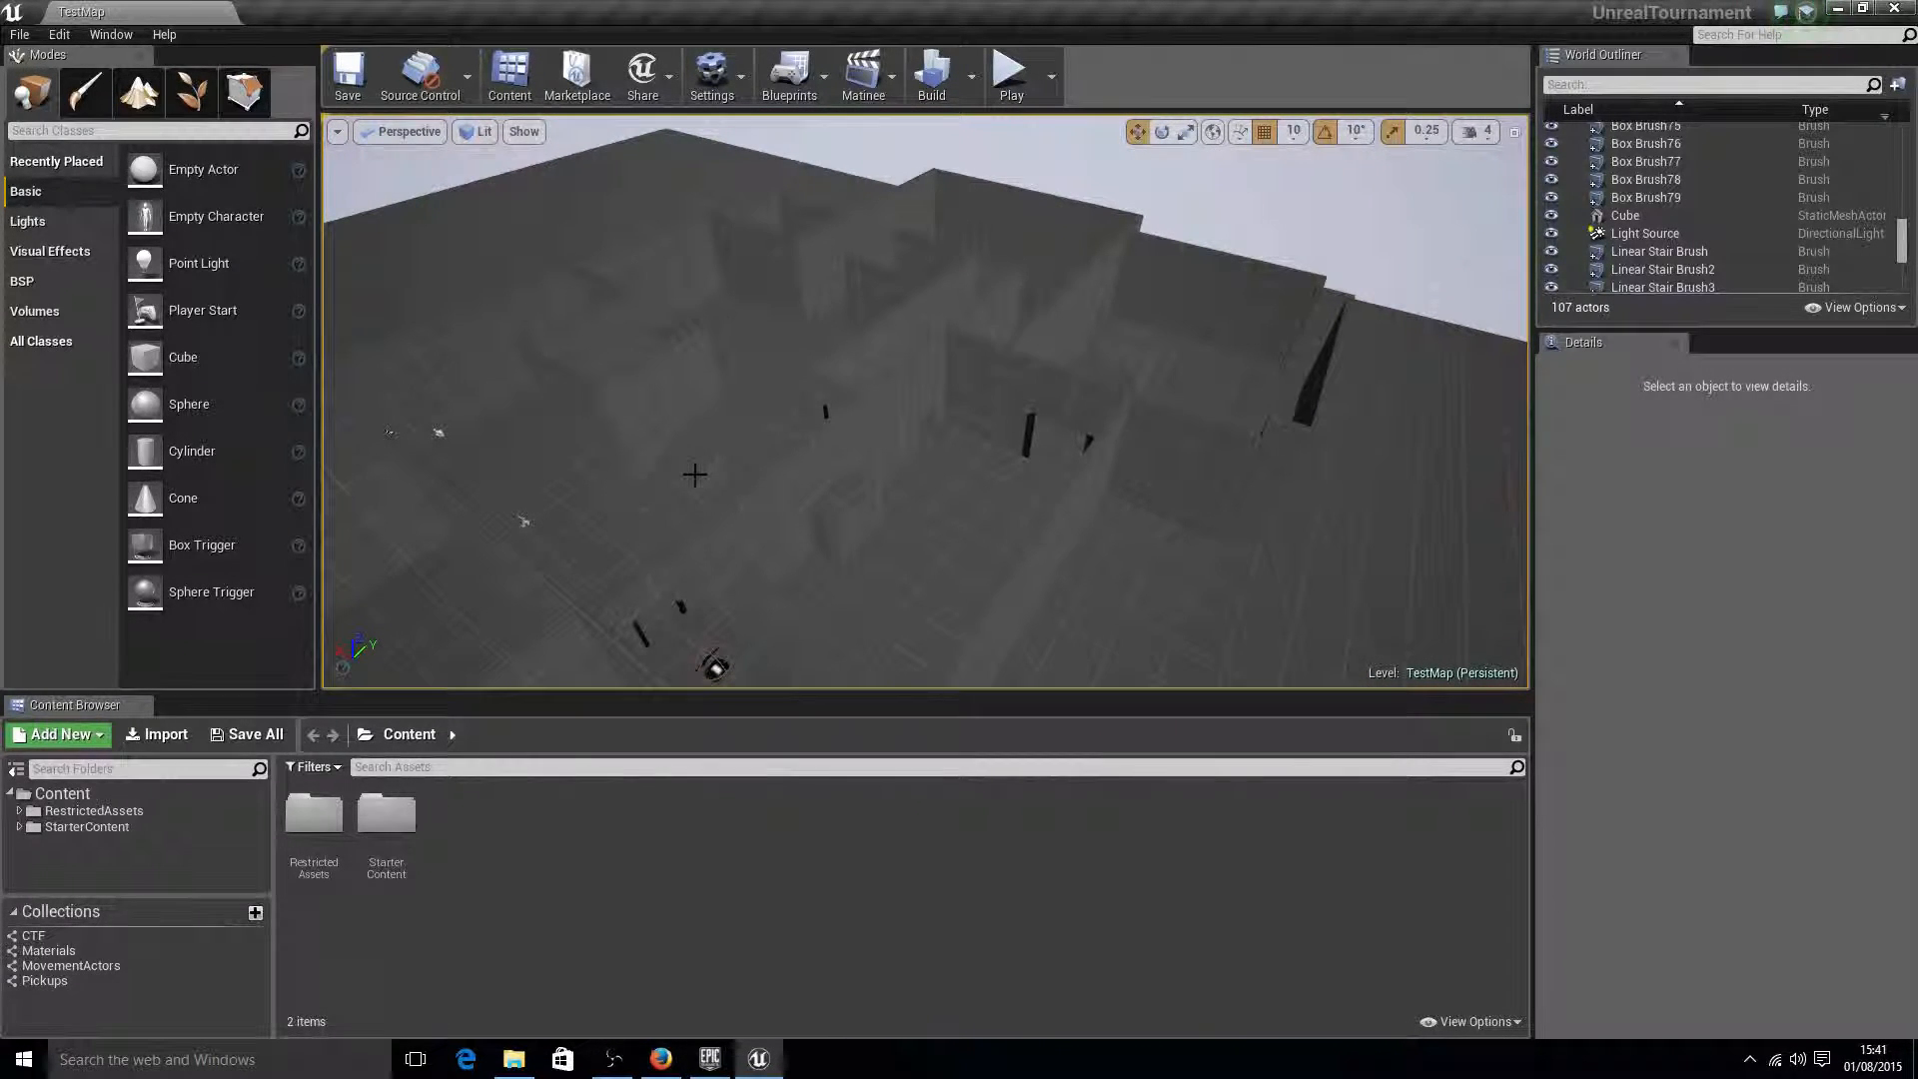
right_drag(703, 470, 644, 471)
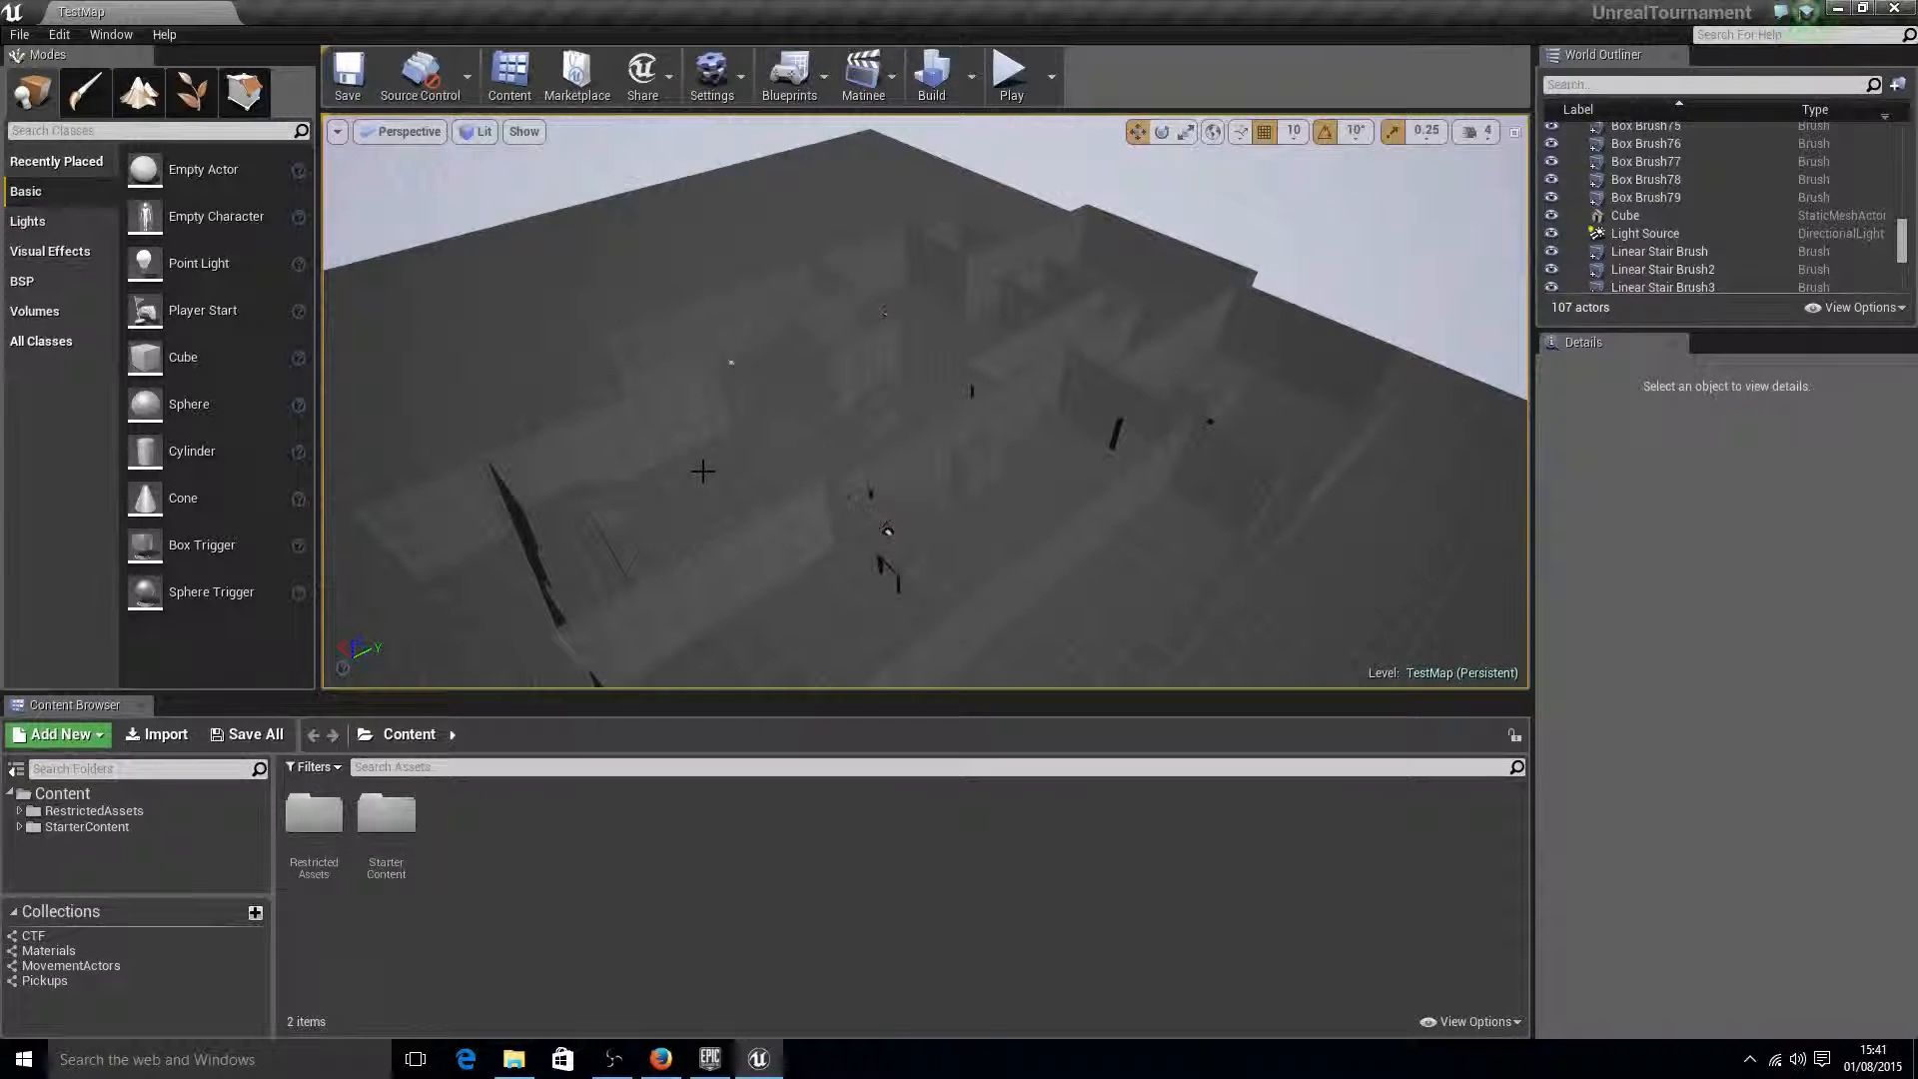
right_drag(644, 470, 642, 402)
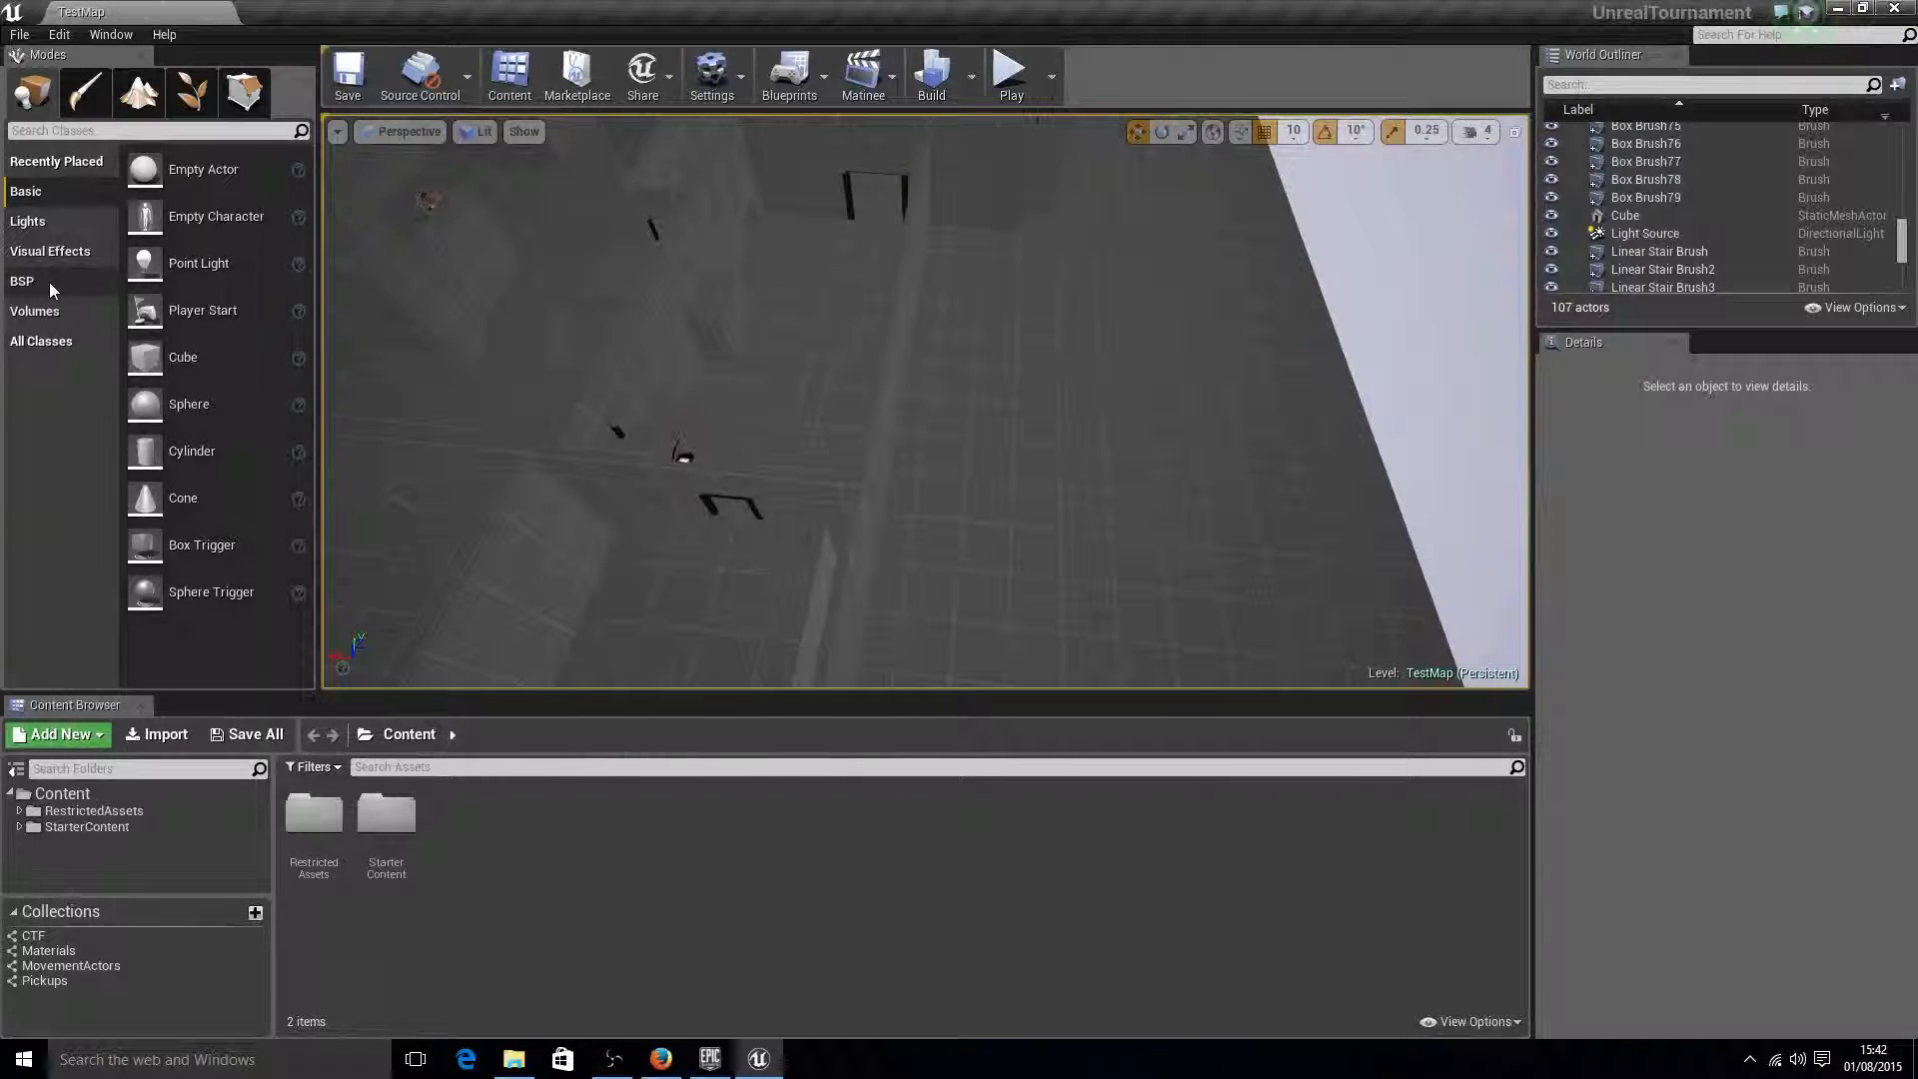
- Place an additive BSP box brush on the open floor and move it along Y to 620 cm
click(48, 282)
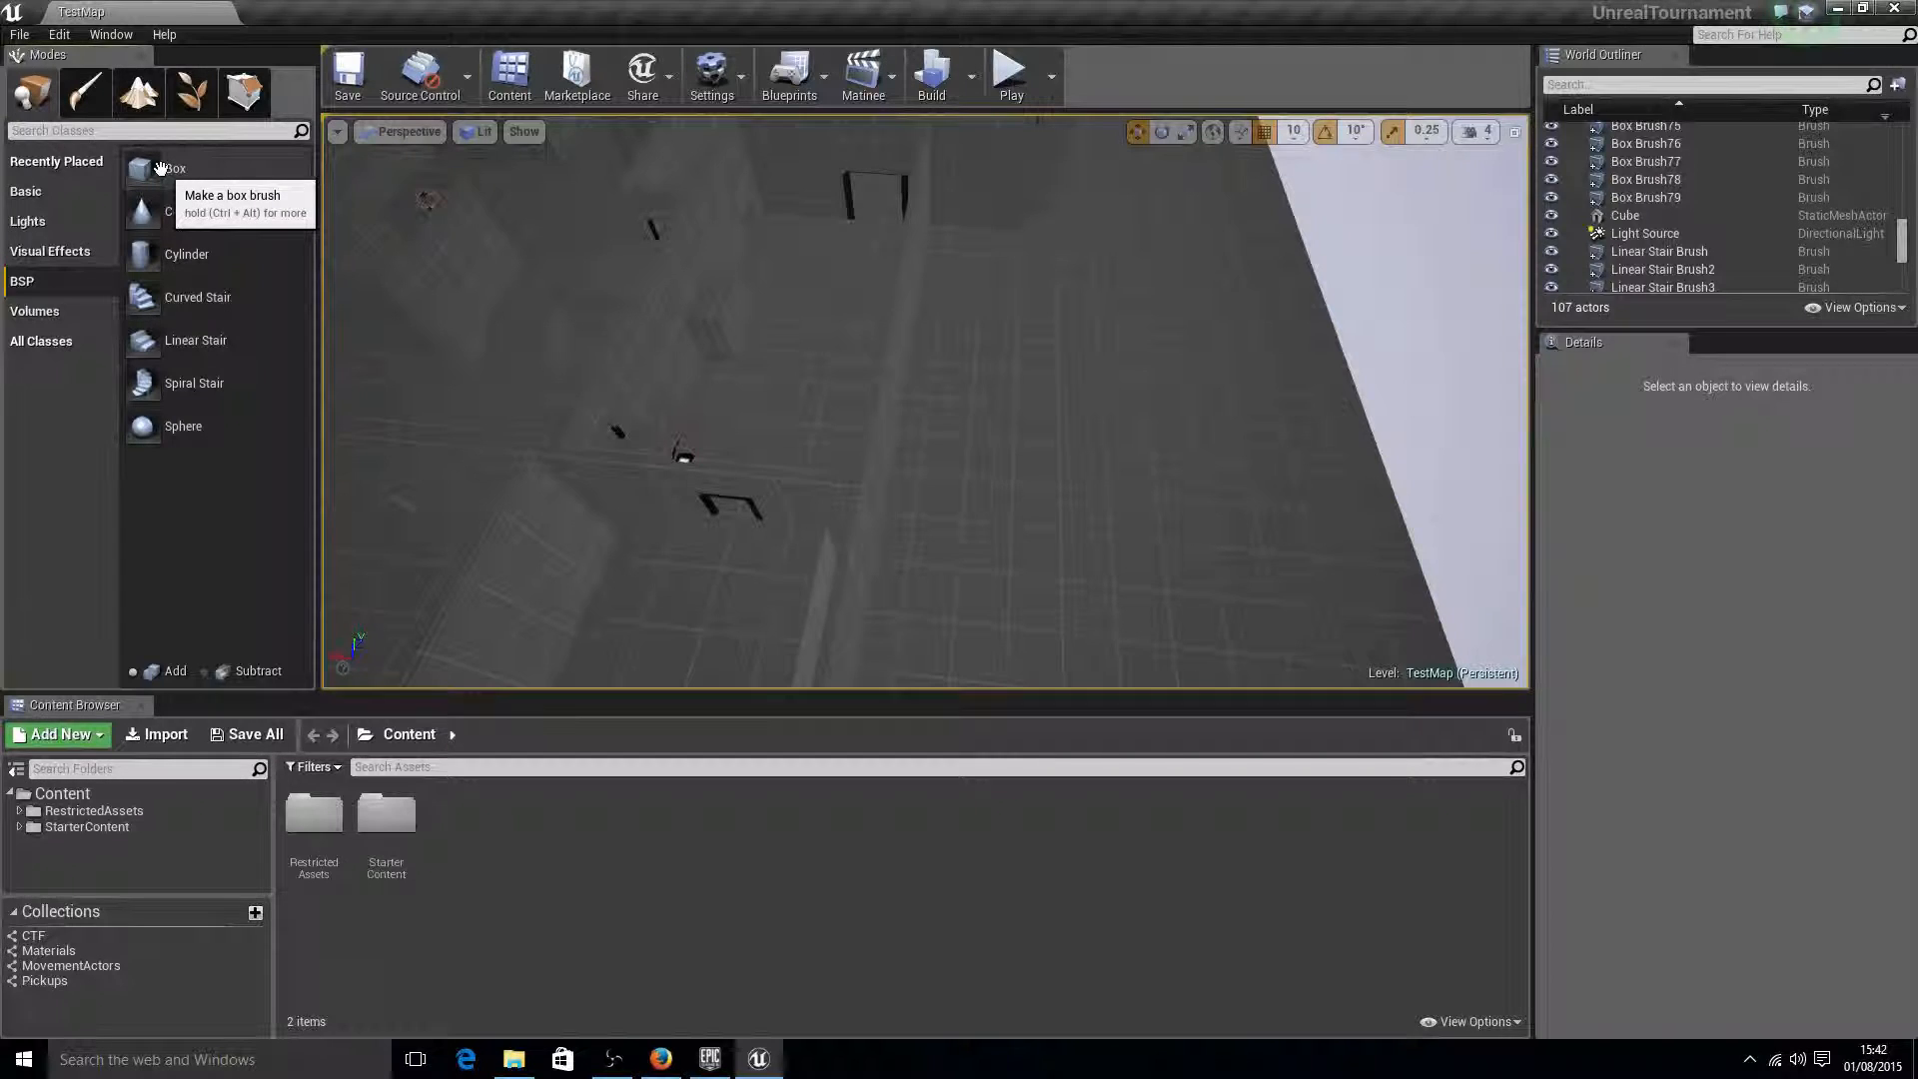
mouse_move(160, 168)
mouse_down()
mouse_move(1035, 432)
mouse_move(1075, 464)
mouse_up()
right_drag(1139, 394, 1095, 428)
right_drag(821, 370, 634, 372)
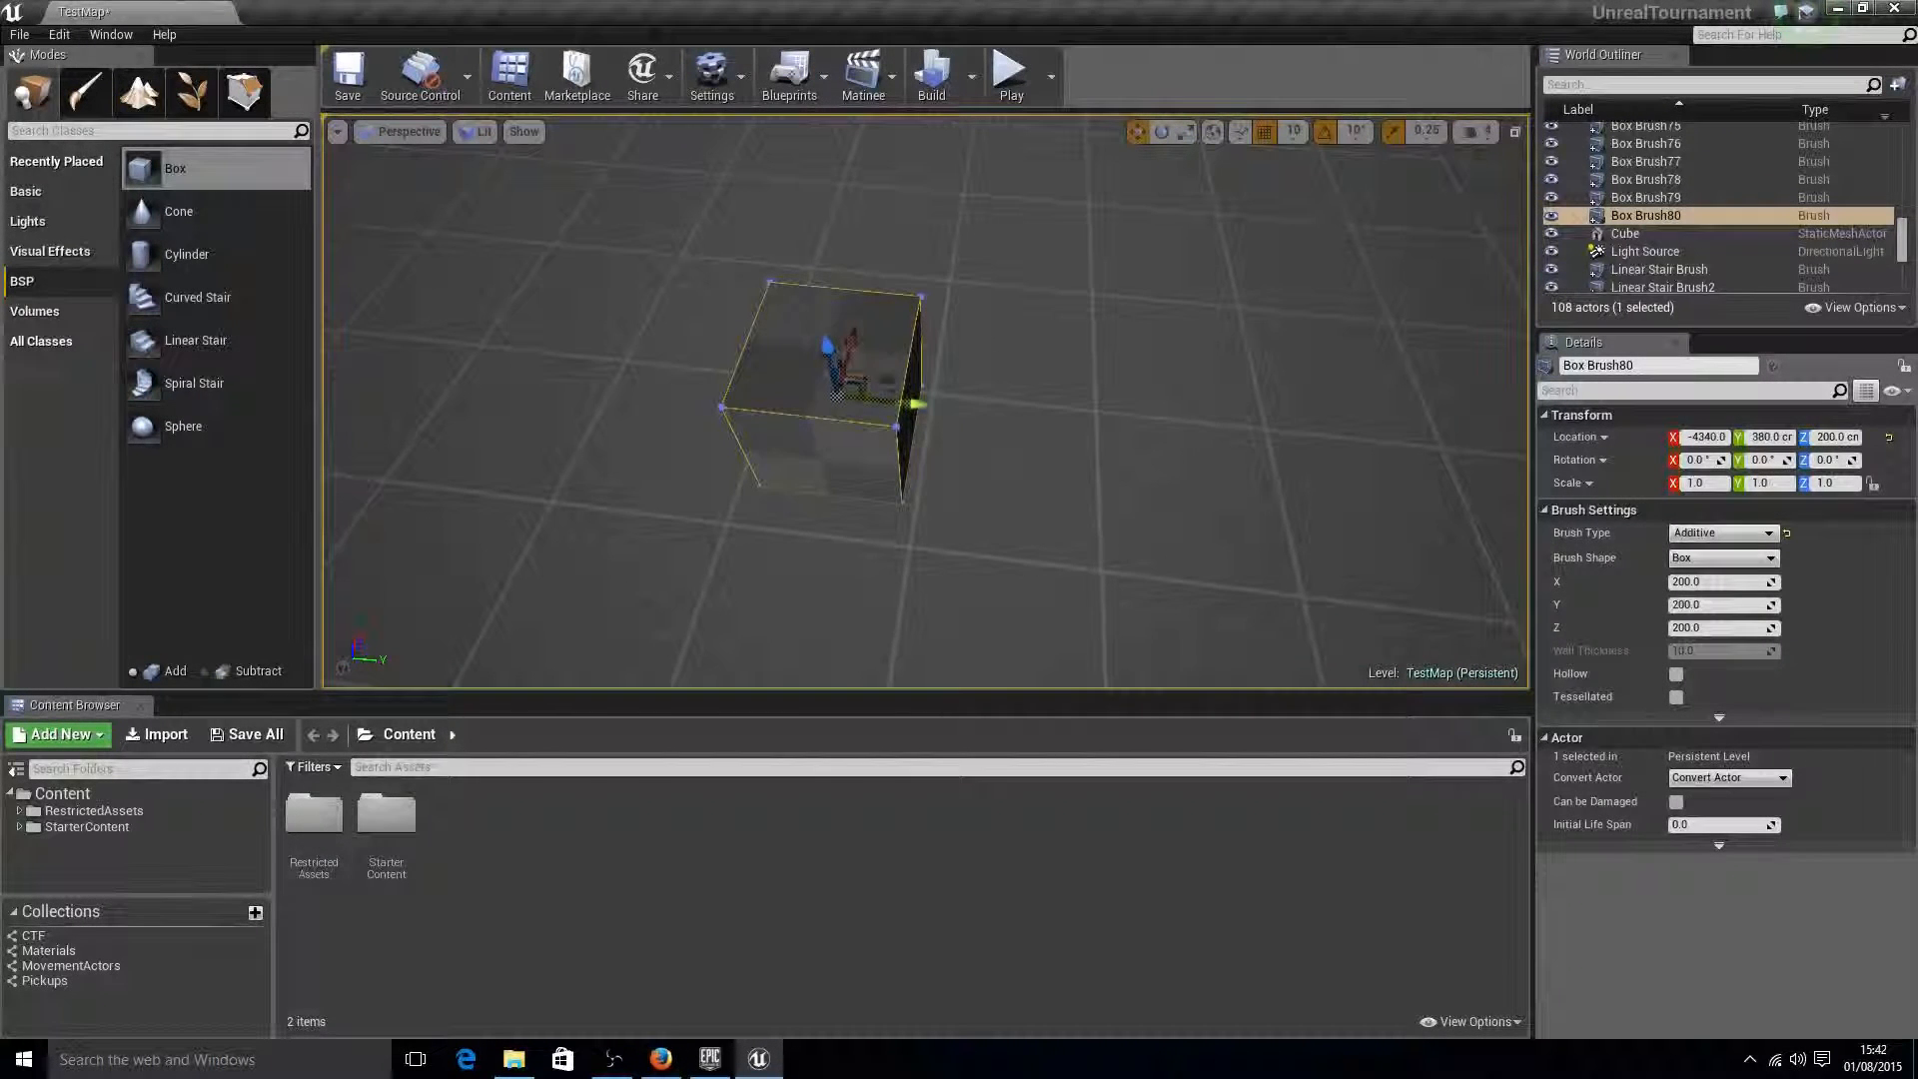
drag(915, 405, 1093, 428)
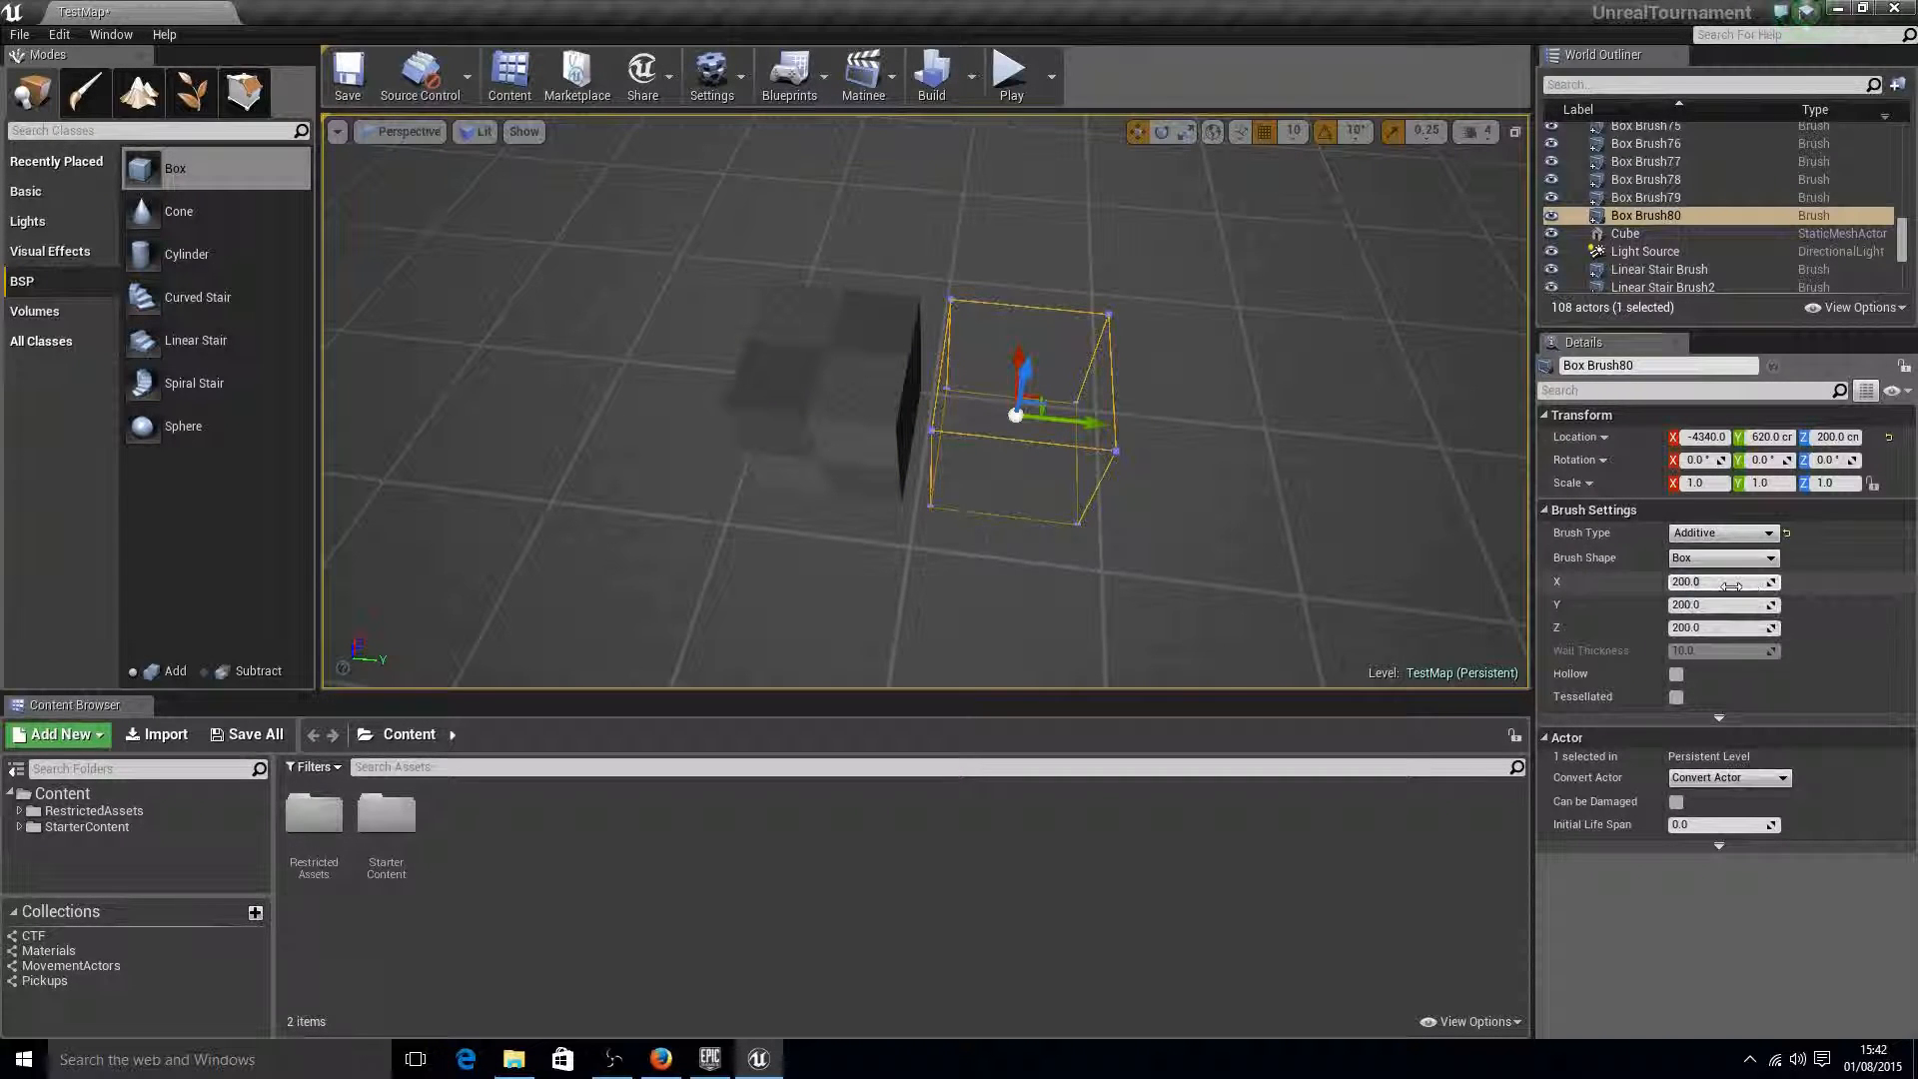
- Set the new box brush's X size to 40 and leave that brush selected for inspection
key(Return)
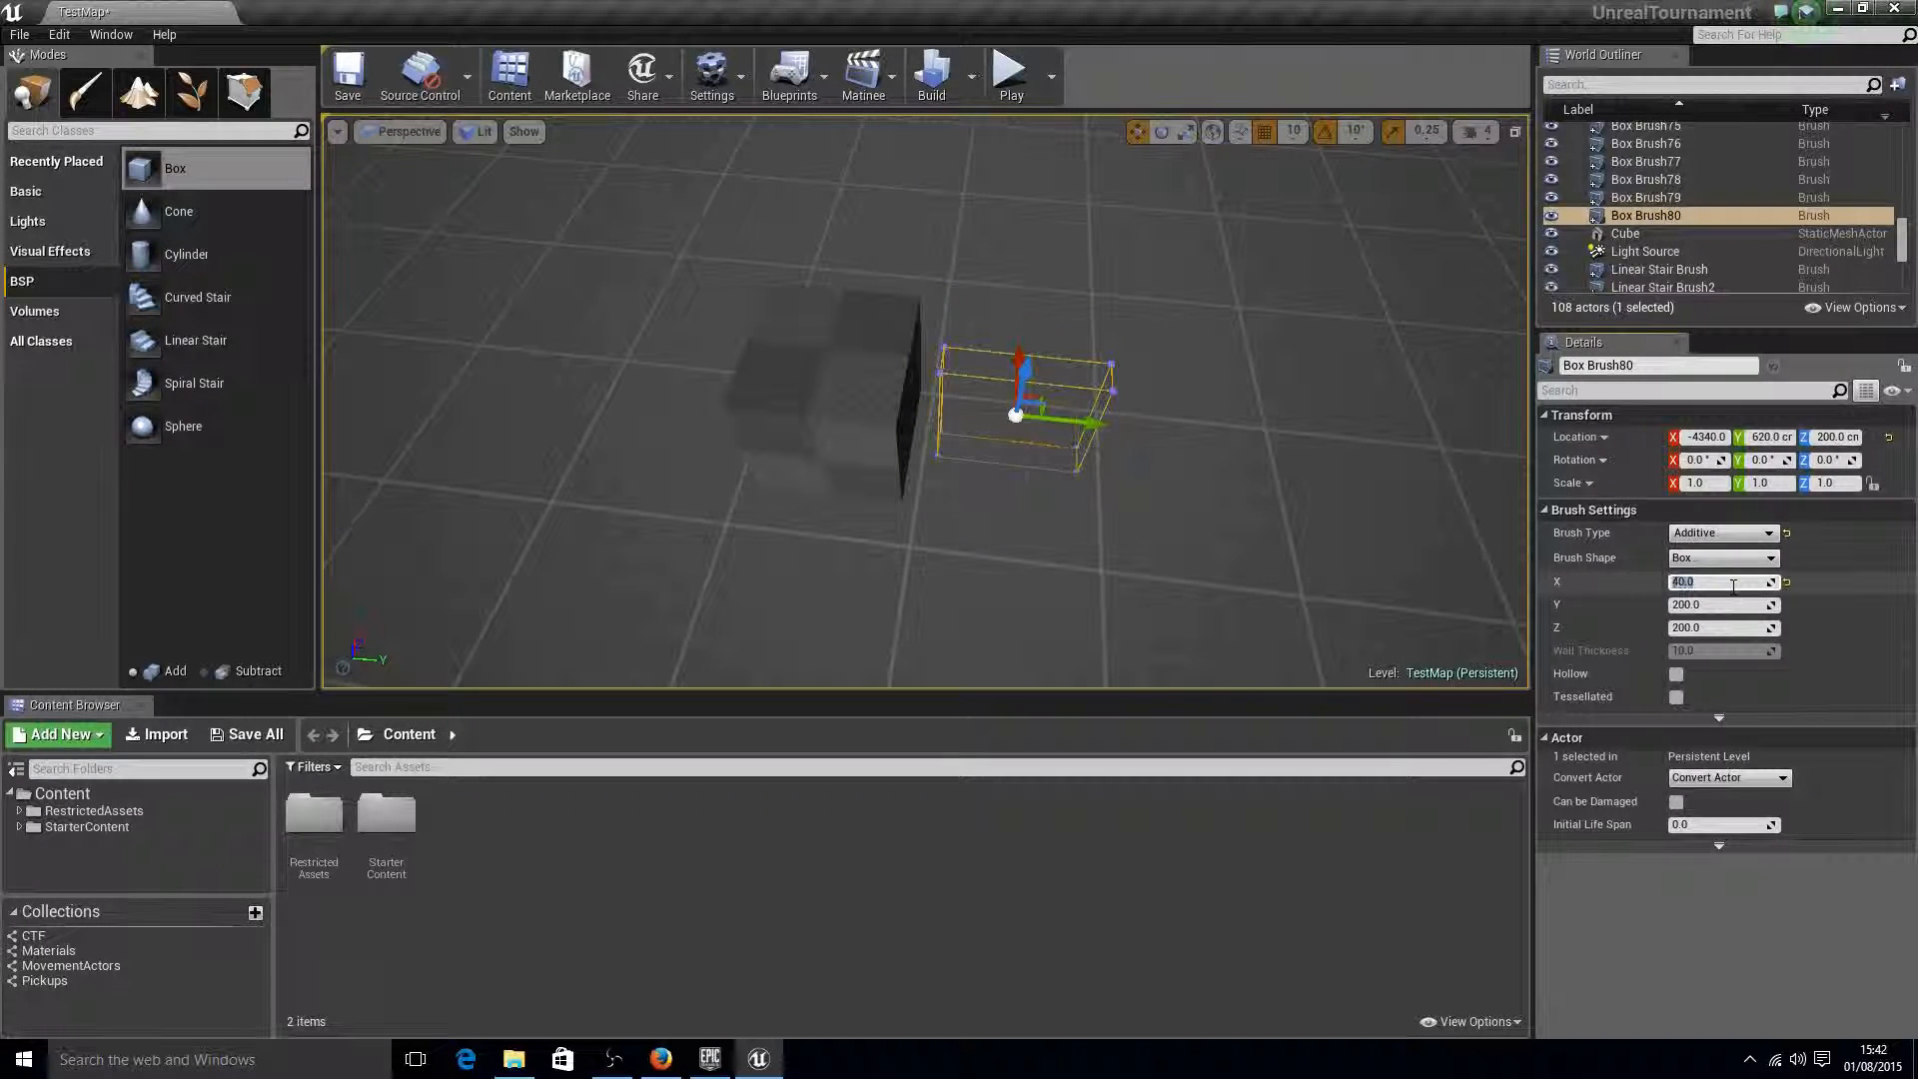
click(997, 594)
right_drag(997, 593, 1013, 496)
scroll(1014, 497, up, 2)
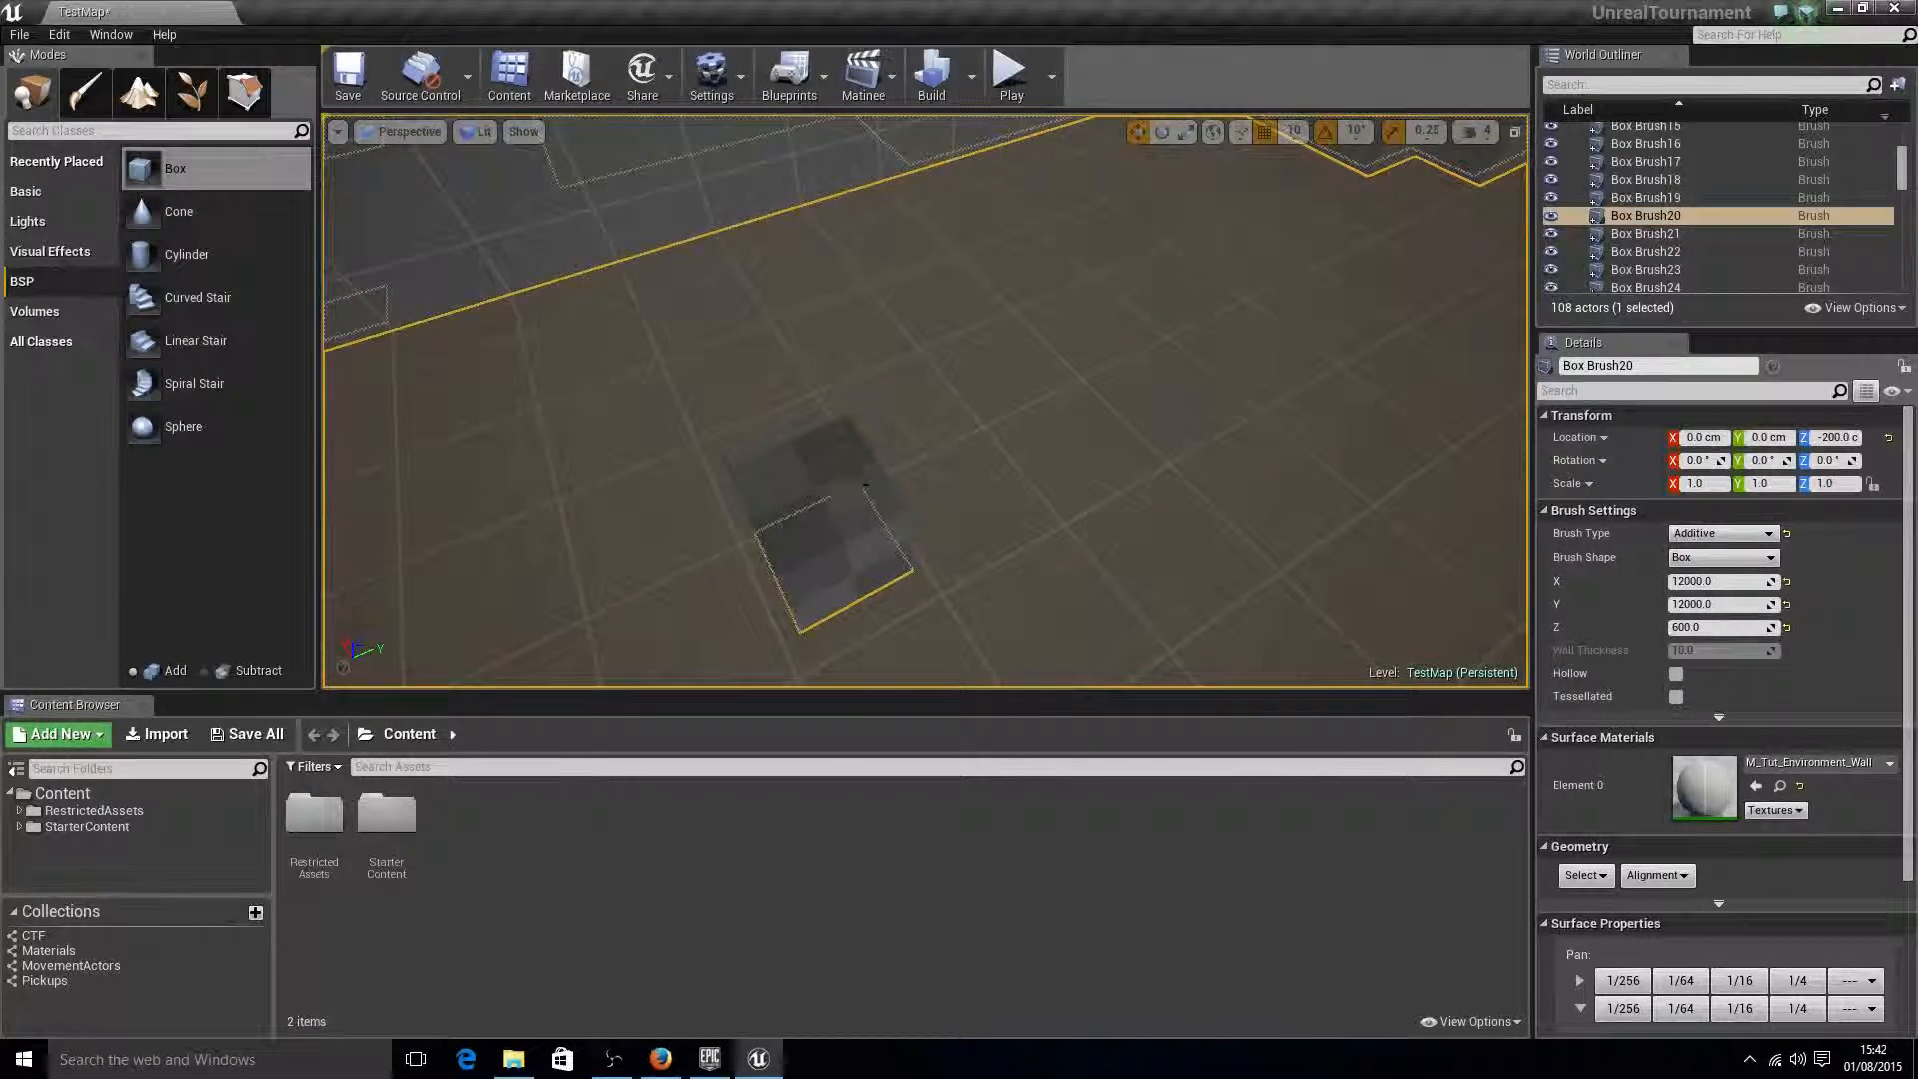
click(845, 487)
mouse_move(975, 468)
right_down()
mouse_move(1098, 454)
mouse_move(984, 470)
mouse_move(1013, 471)
mouse_move(959, 500)
mouse_move(1059, 449)
mouse_move(1139, 479)
mouse_move(1148, 519)
mouse_move(1098, 534)
right_up()
mouse_move(868, 408)
right_down()
mouse_move(1059, 400)
mouse_move(1179, 420)
mouse_move(1119, 360)
mouse_move(1179, 449)
mouse_move(1099, 440)
right_up()
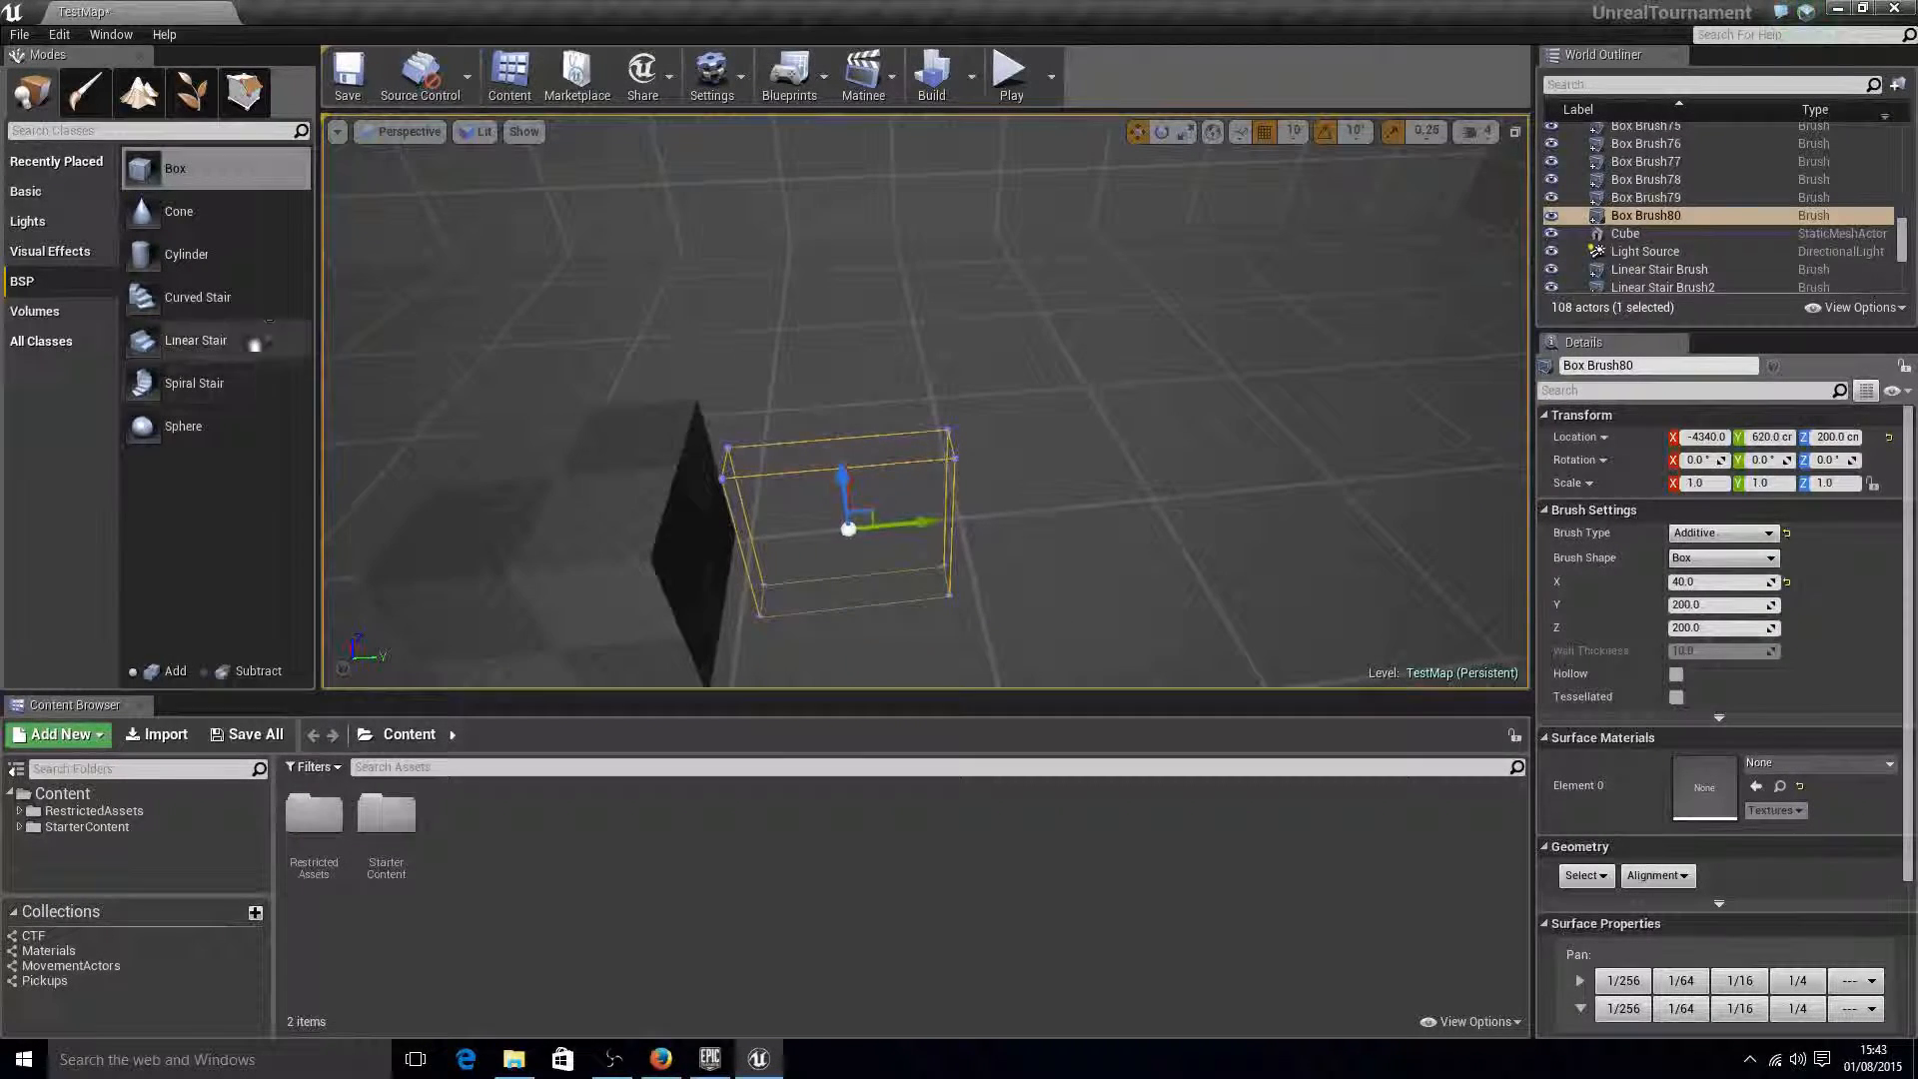
mouse_move(869, 489)
right_down()
mouse_move(874, 579)
mouse_move(899, 534)
right_up()
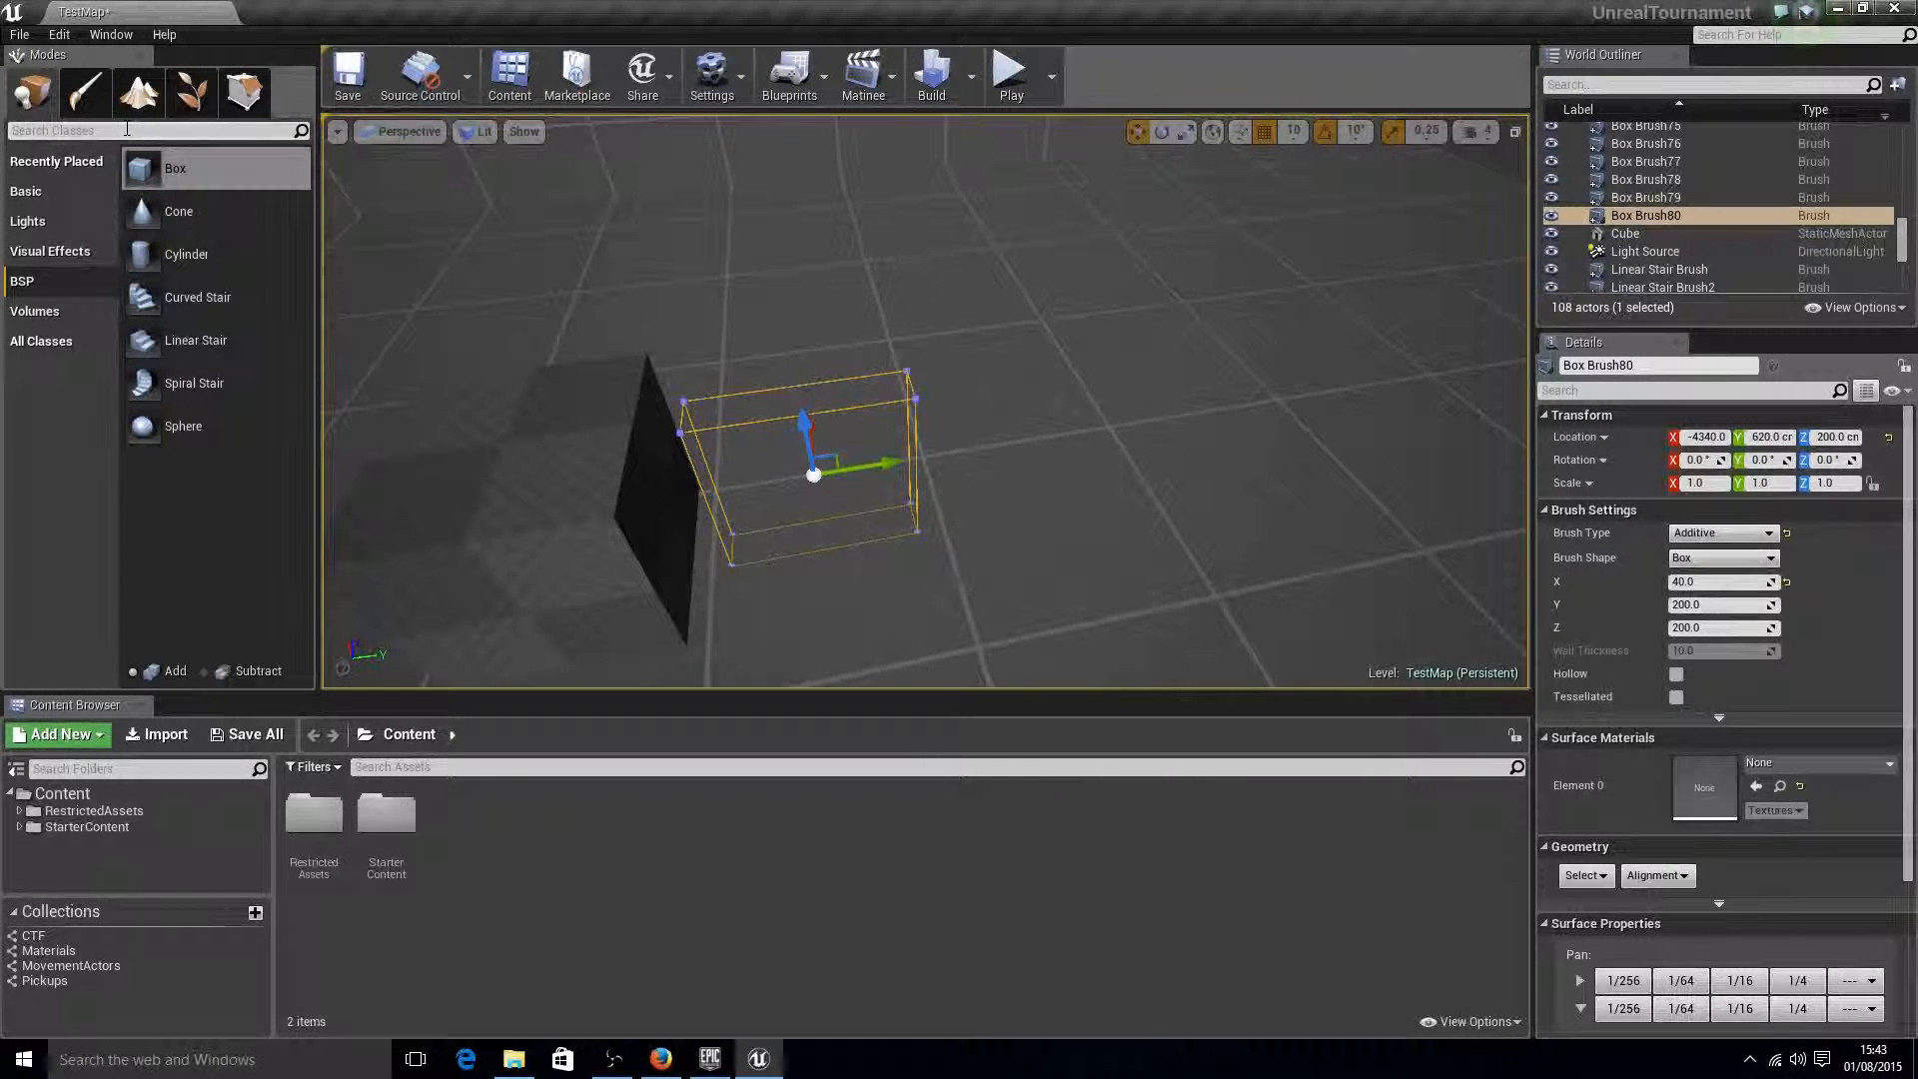
- Enable Update BSP Automatically in the Level Editor's miscellaneous preferences and close the preferences
click(50, 38)
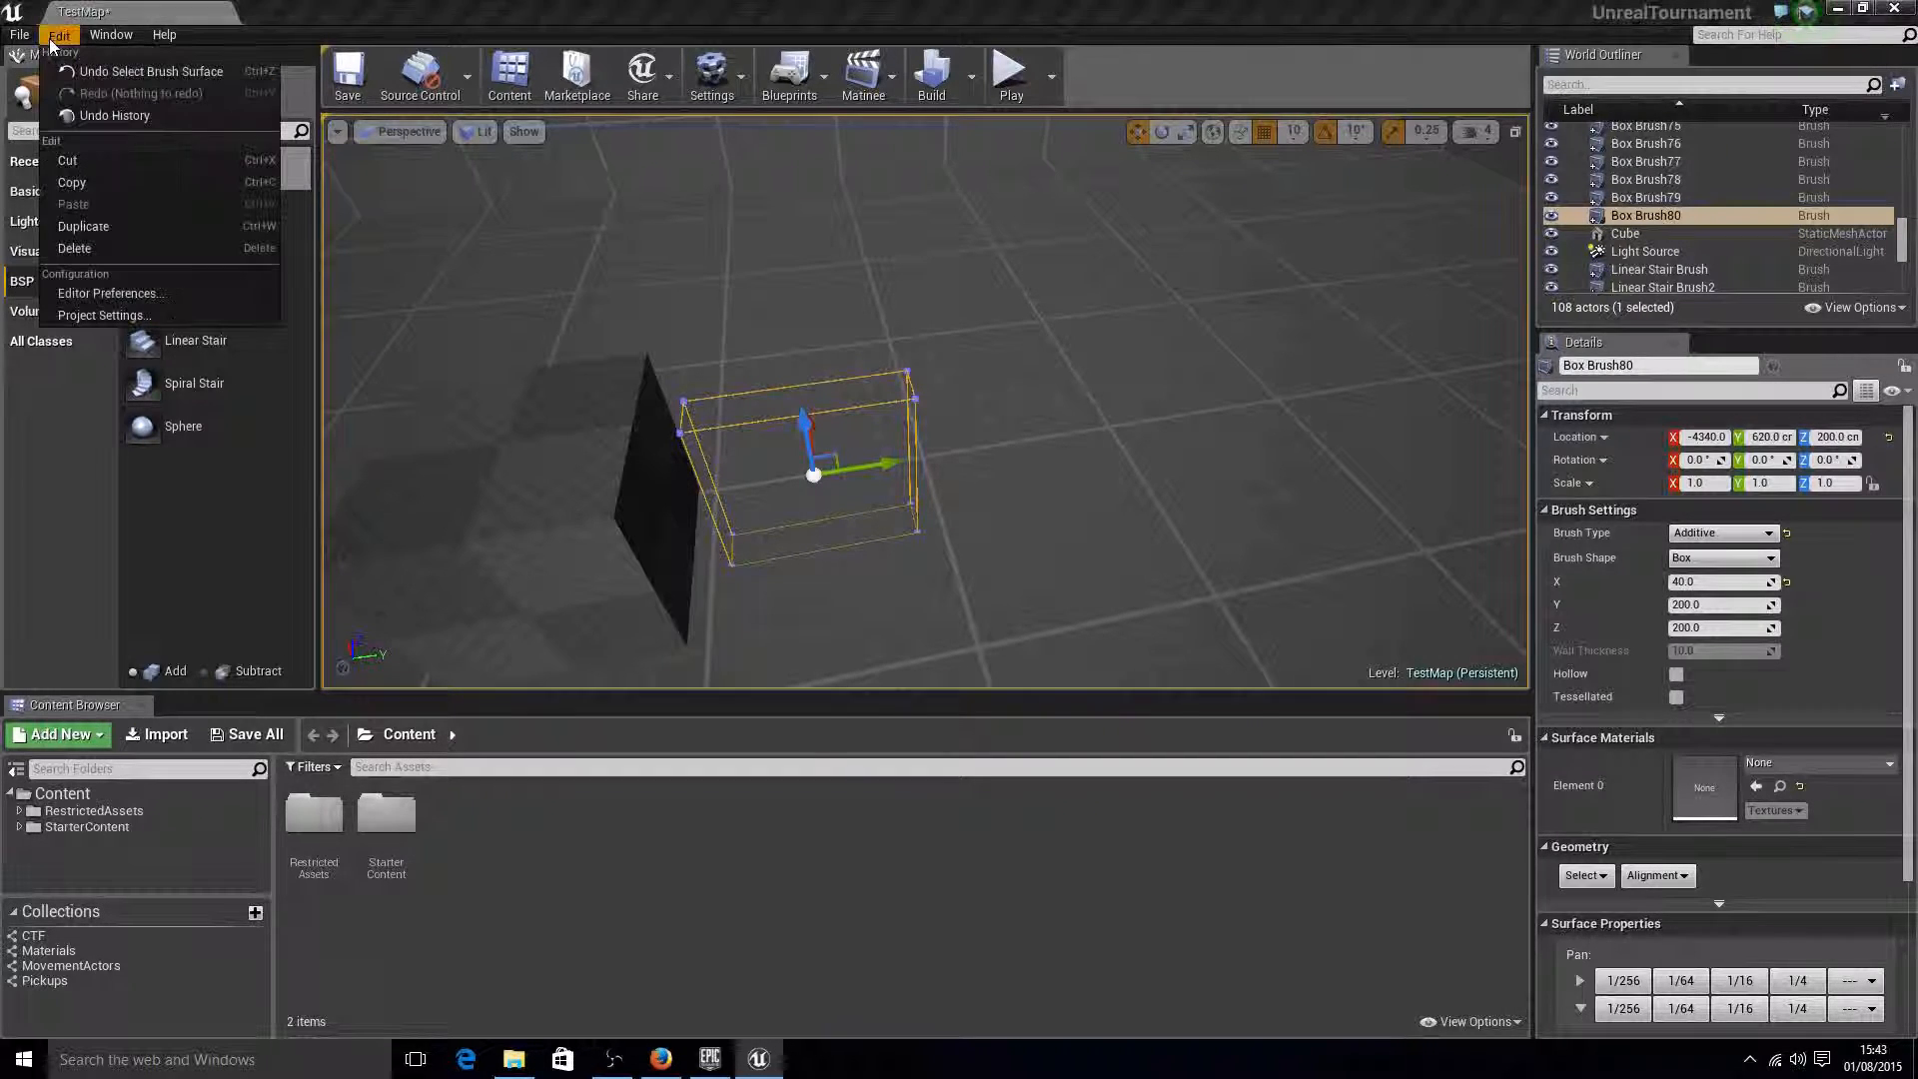
click(100, 294)
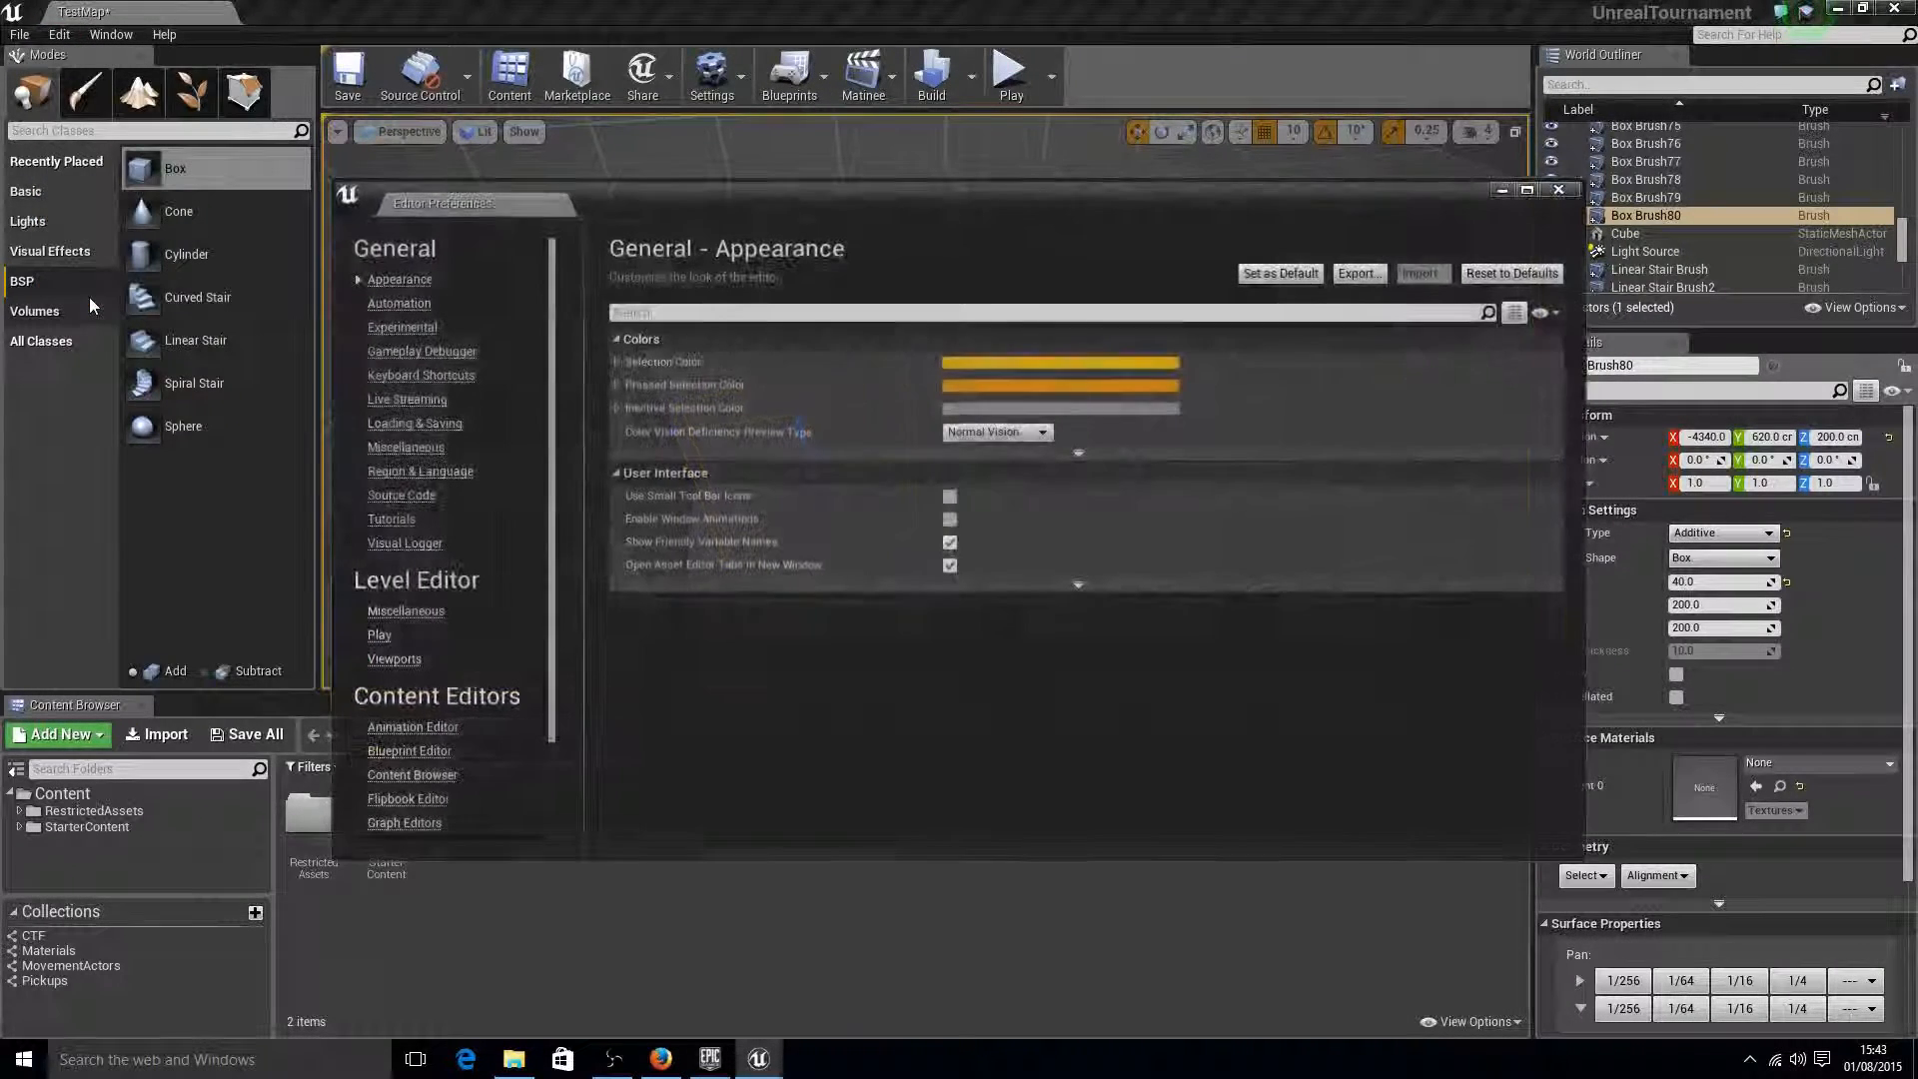
click(440, 612)
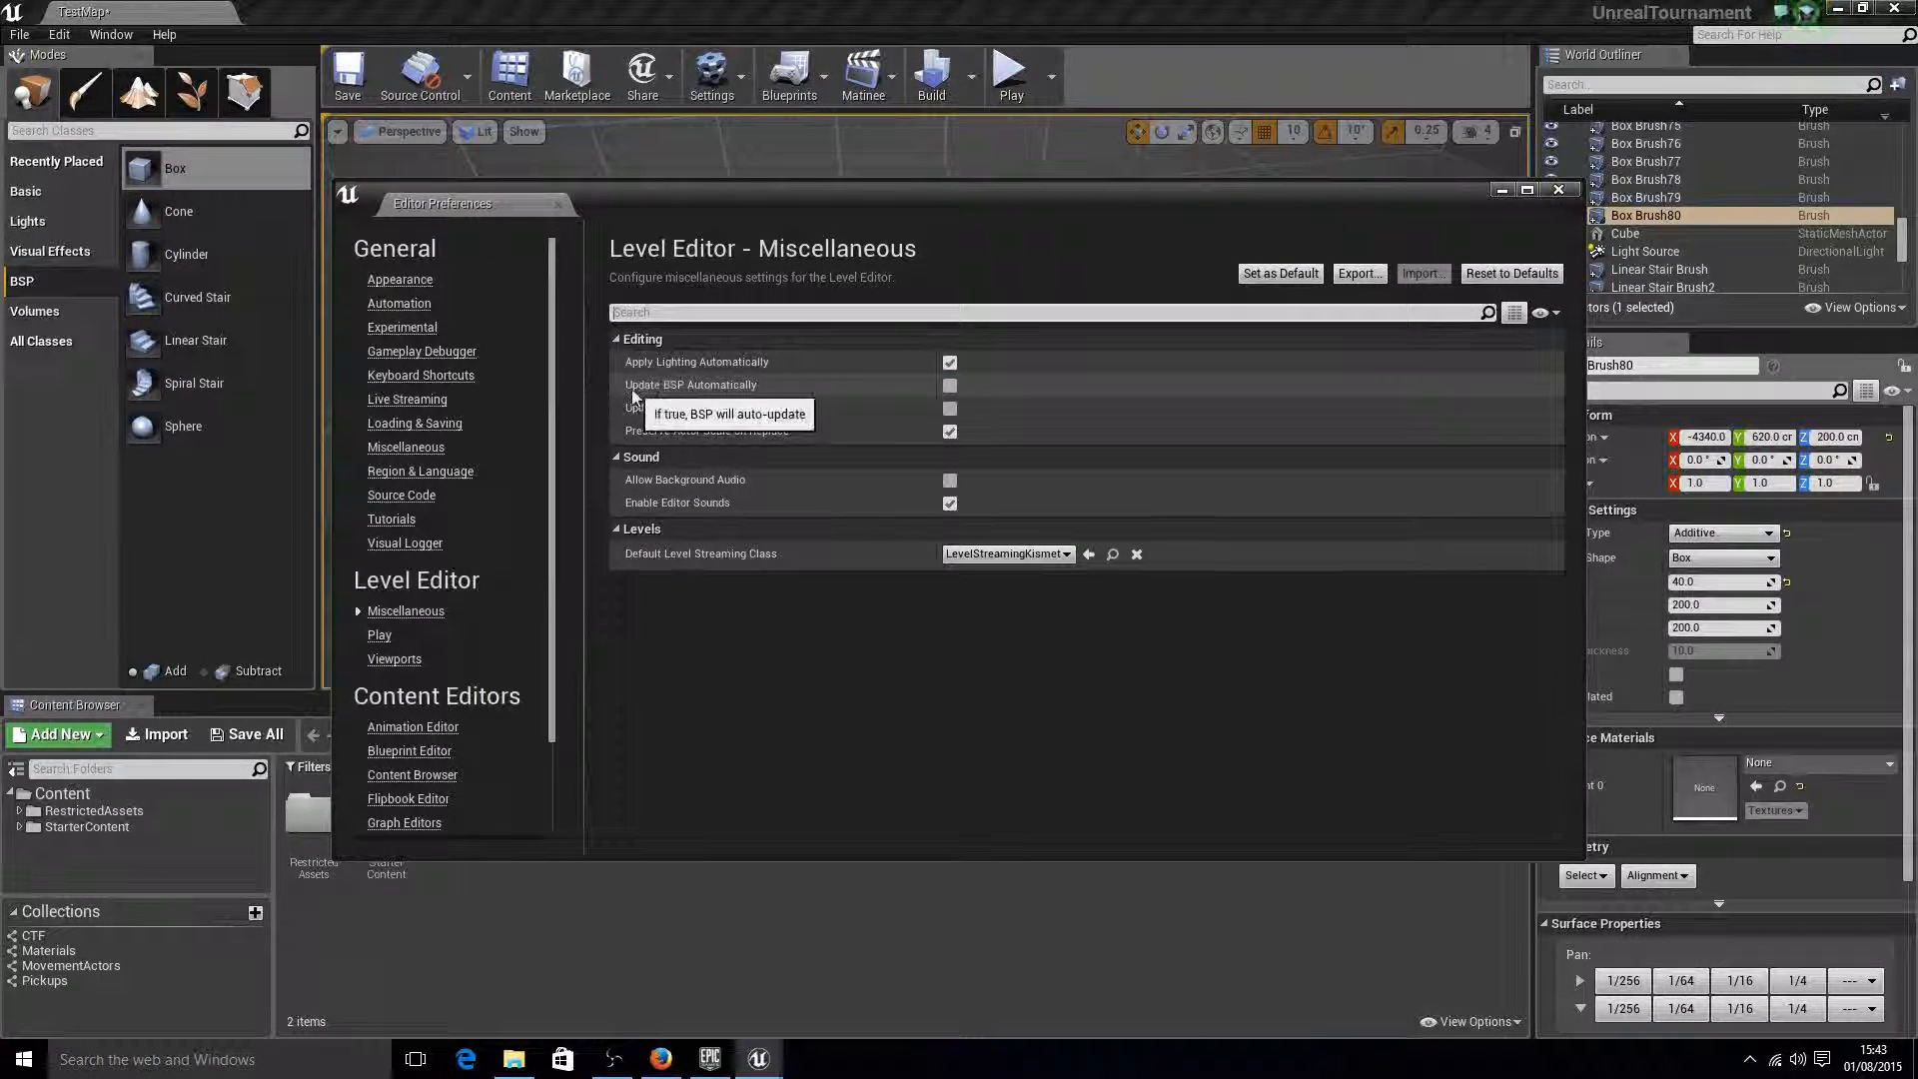
click(949, 385)
click(1558, 191)
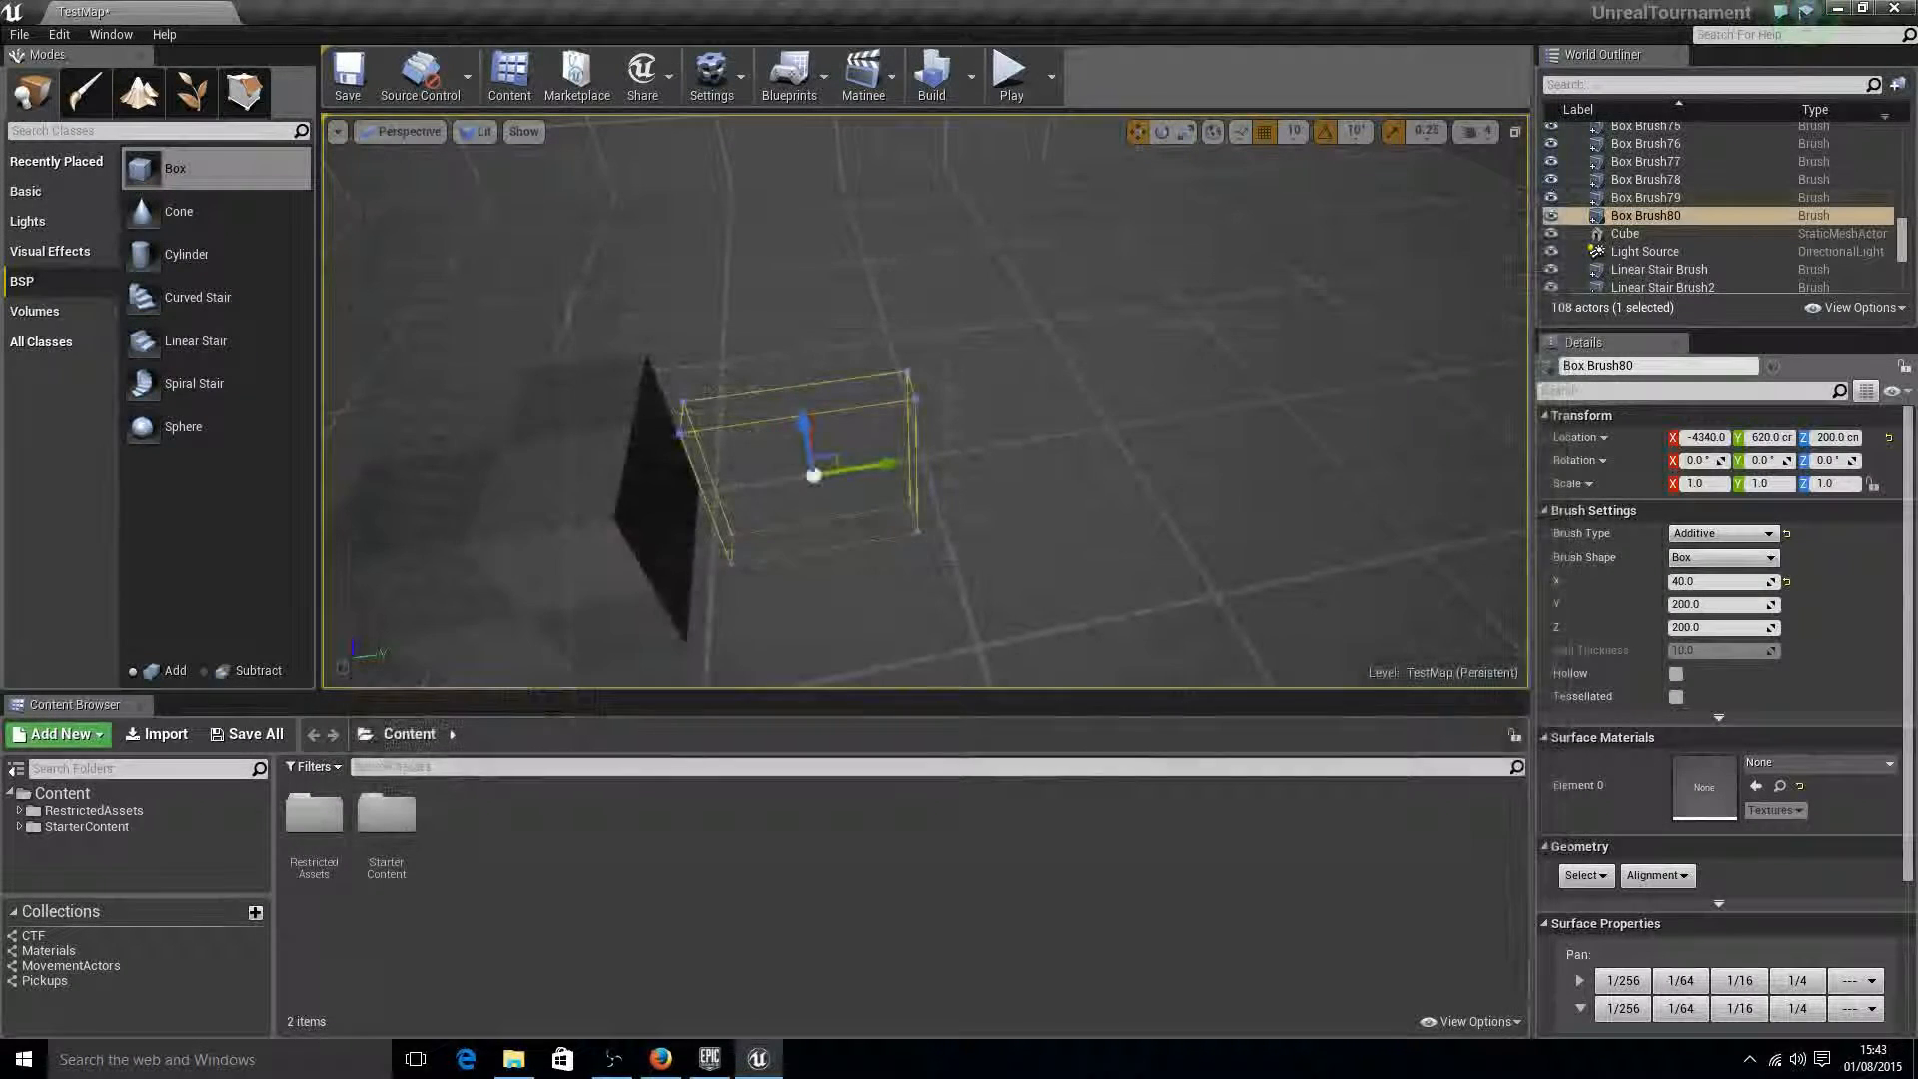
- Move the thin box brush along Y to 680 cm so its geometry updates
drag(883, 467, 941, 462)
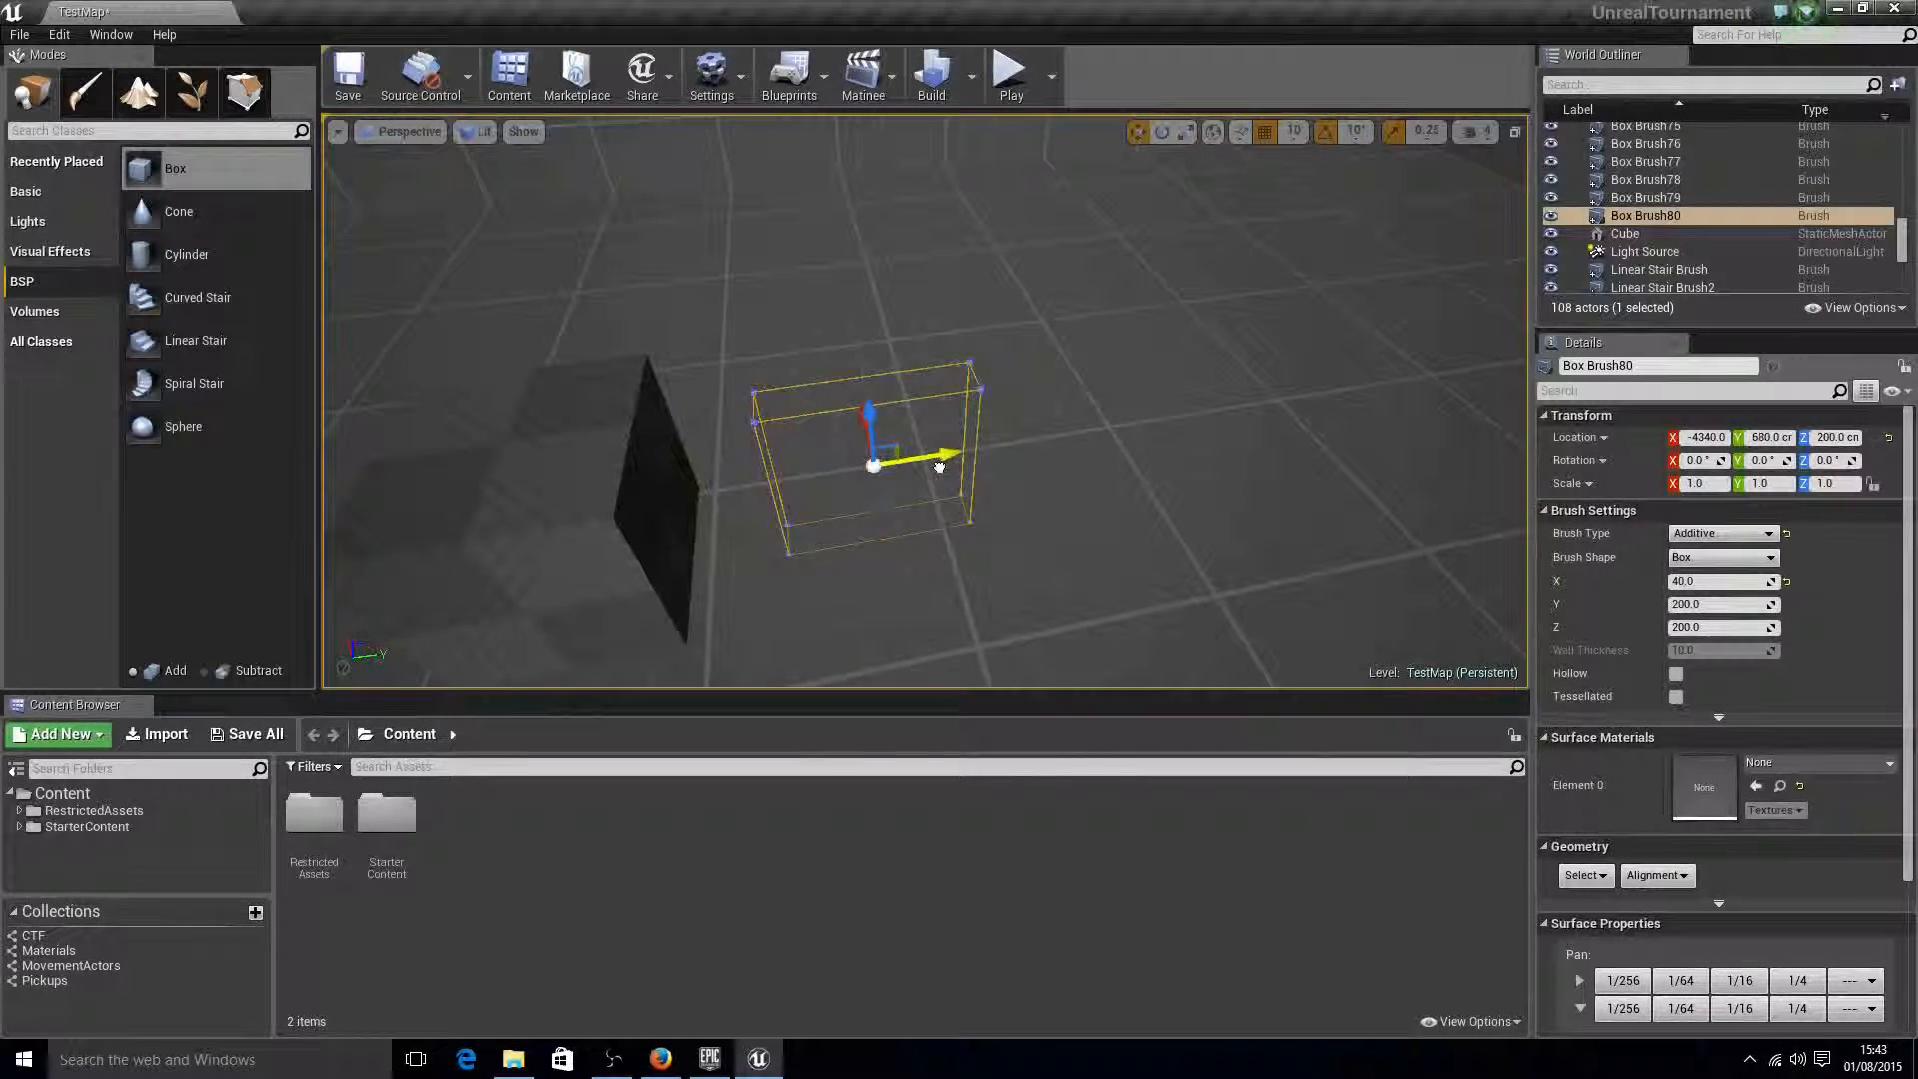
mouse_move(903, 336)
right_down()
mouse_move(939, 340)
mouse_move(887, 329)
right_up()
mouse_move(985, 432)
right_down()
mouse_move(1029, 424)
mouse_move(1017, 511)
mouse_move(977, 455)
mouse_move(879, 419)
mouse_move(929, 339)
mouse_move(939, 519)
mouse_move(884, 428)
mouse_move(739, 489)
mouse_move(609, 479)
mouse_move(629, 435)
mouse_move(774, 439)
right_up()
- In Geometry Editing mode, select the two top vertices at one end of the thin box brush and move them inward to slant that side
right_drag(963, 441, 911, 469)
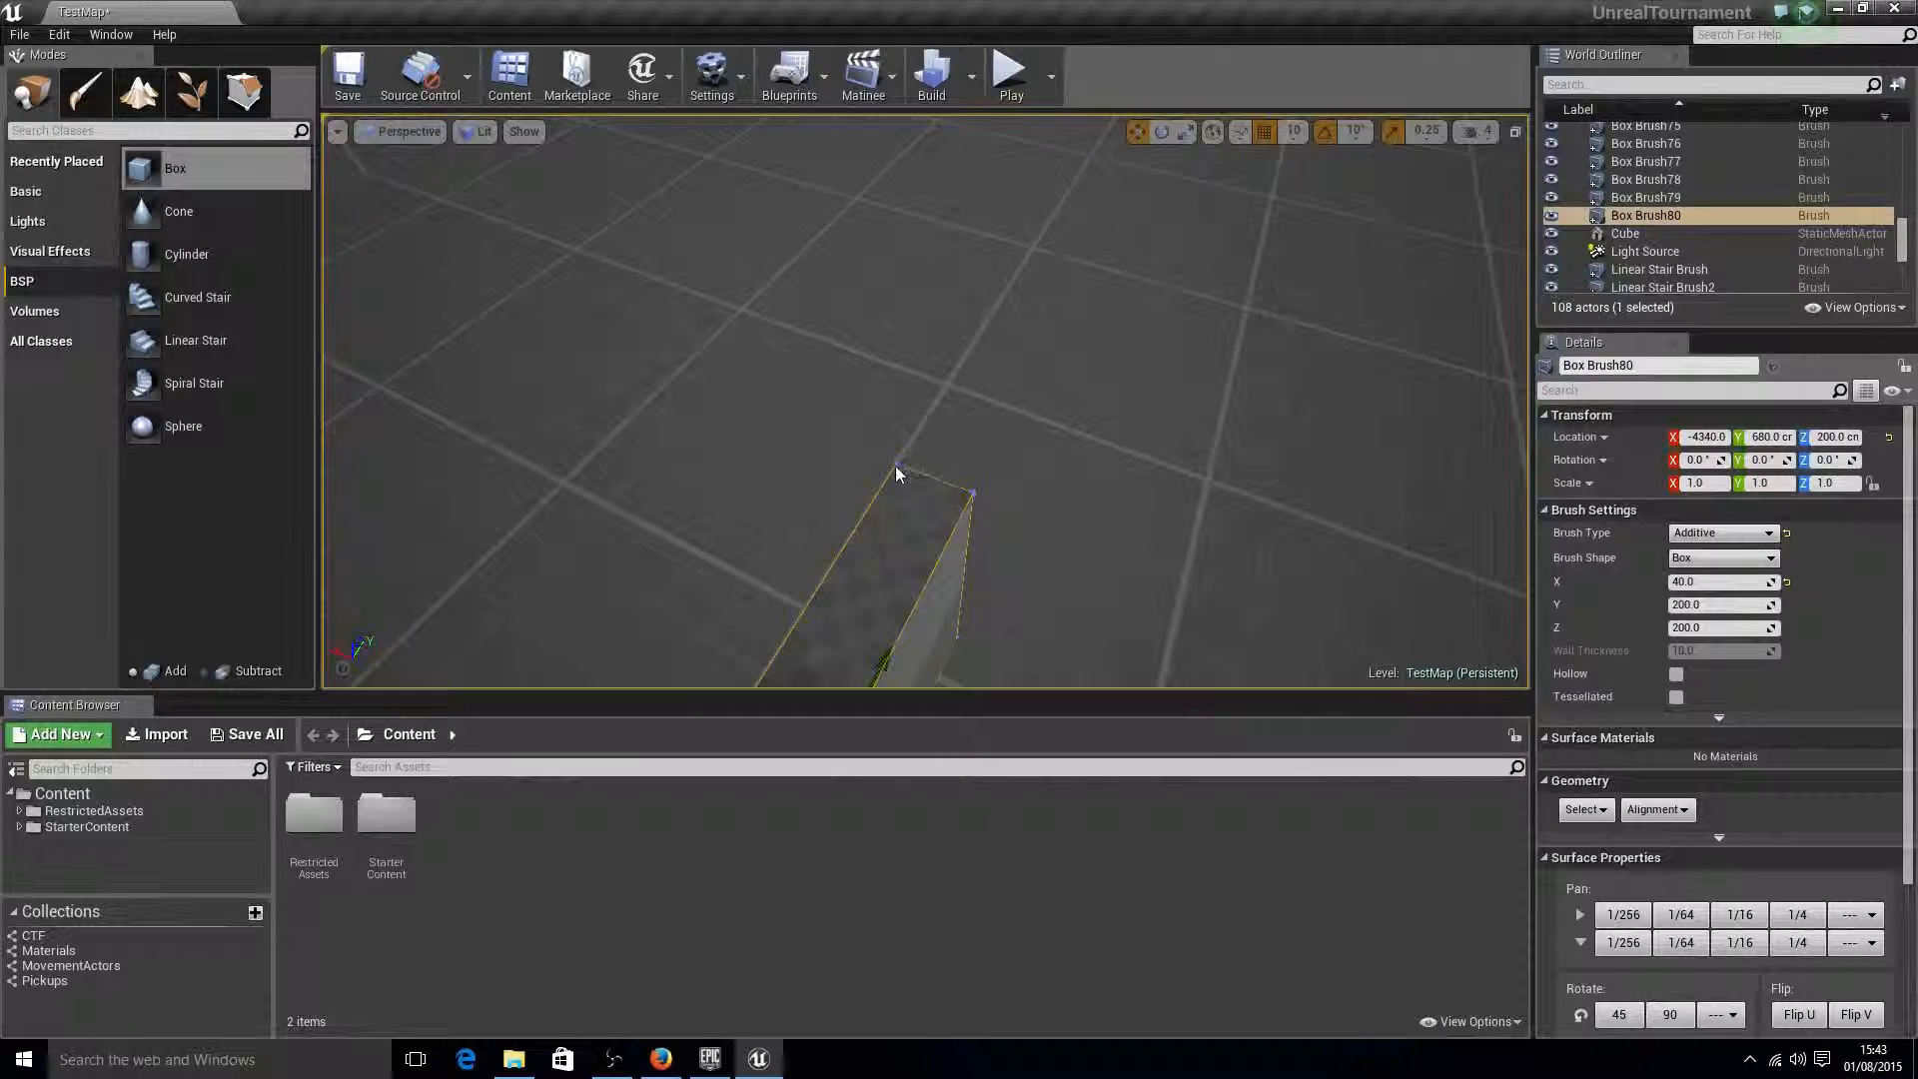
mouse_move(975, 498)
right_down()
mouse_move(1139, 485)
mouse_move(1059, 528)
right_up()
click(246, 95)
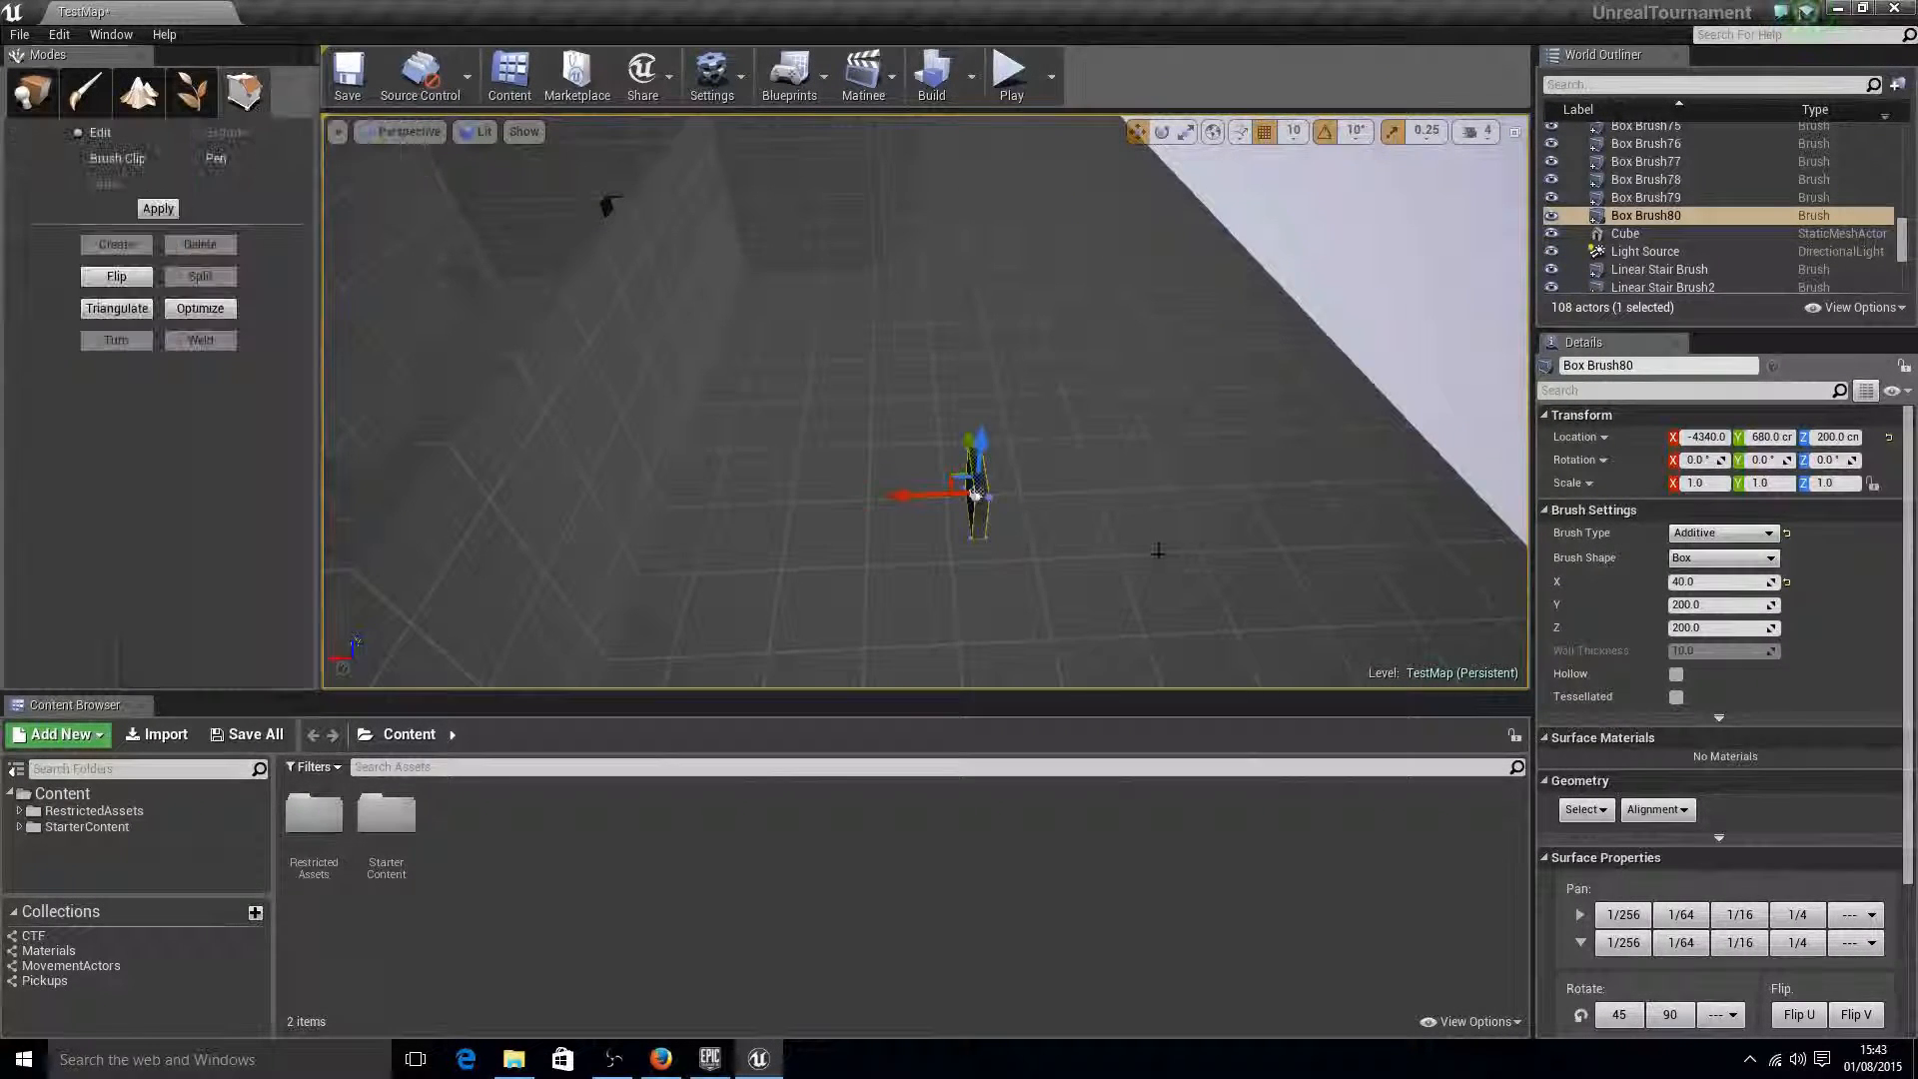
key(f)
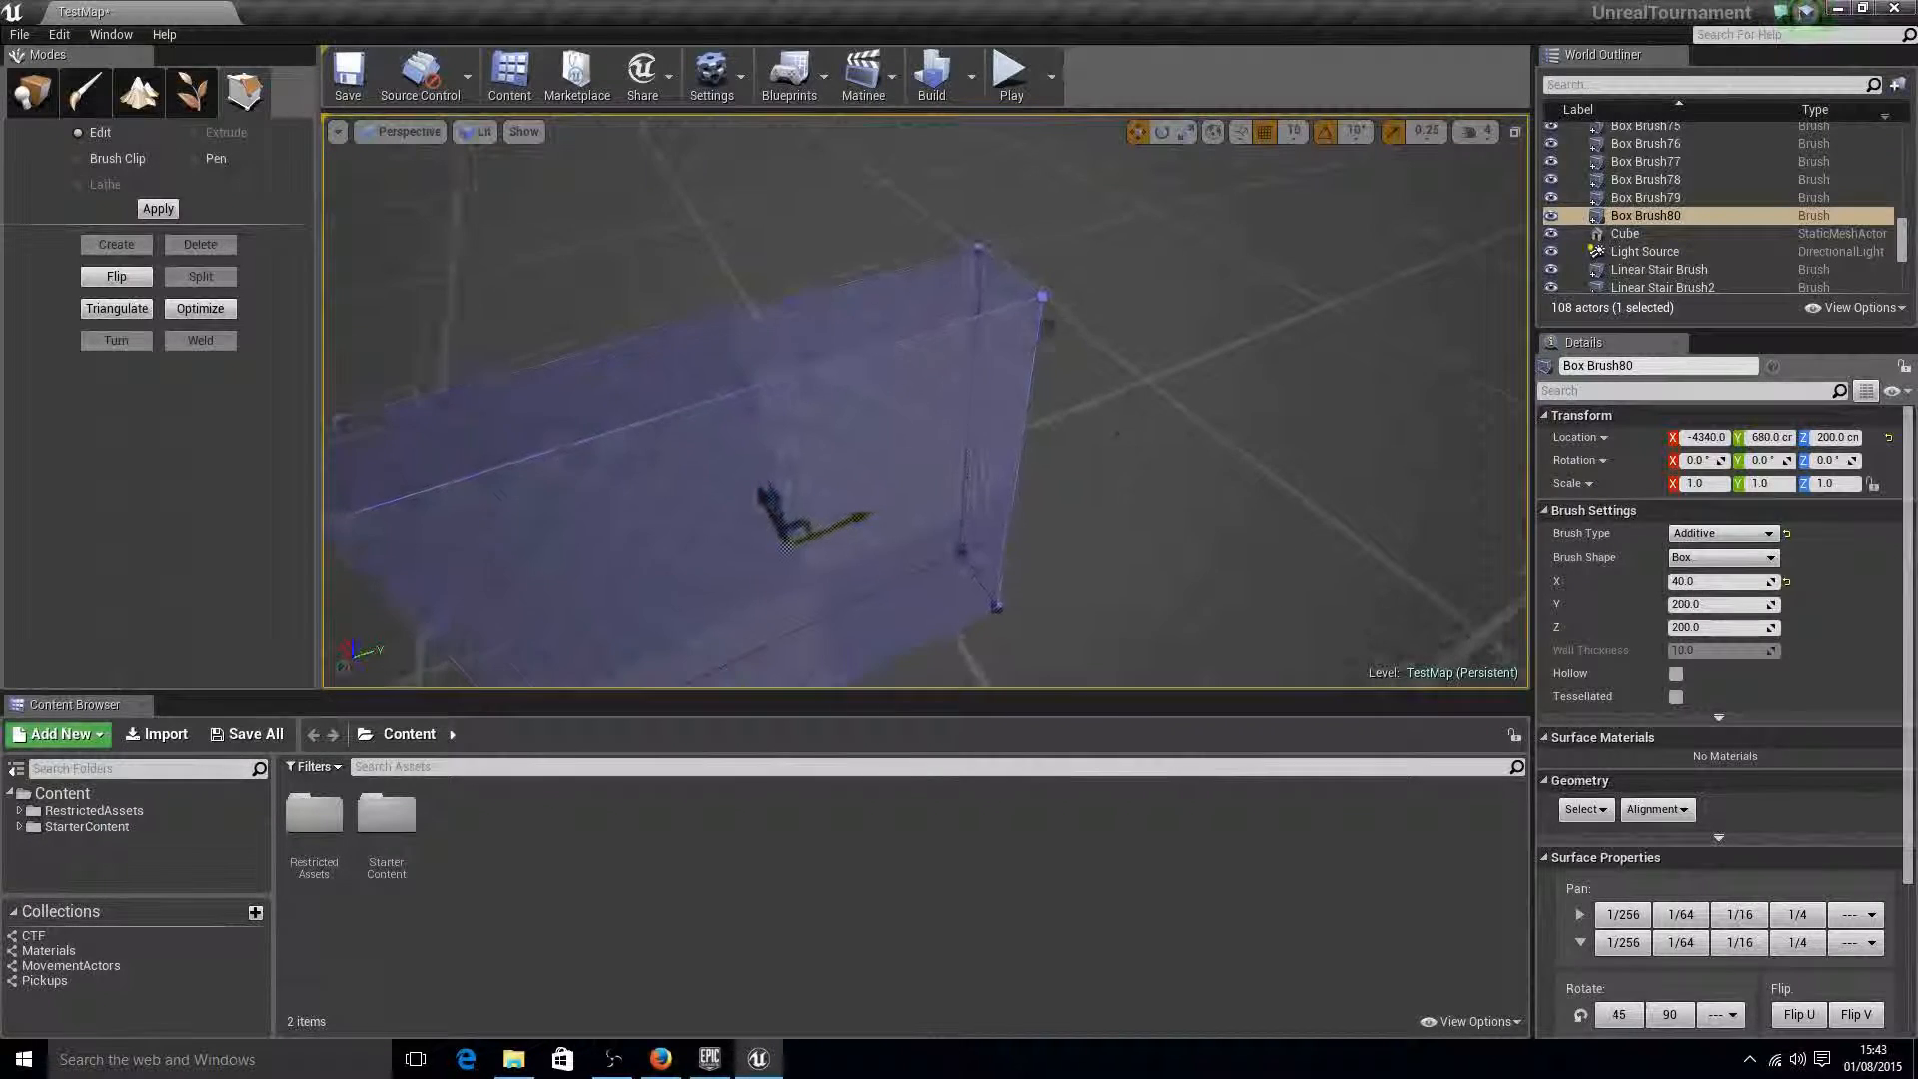
click(1041, 295)
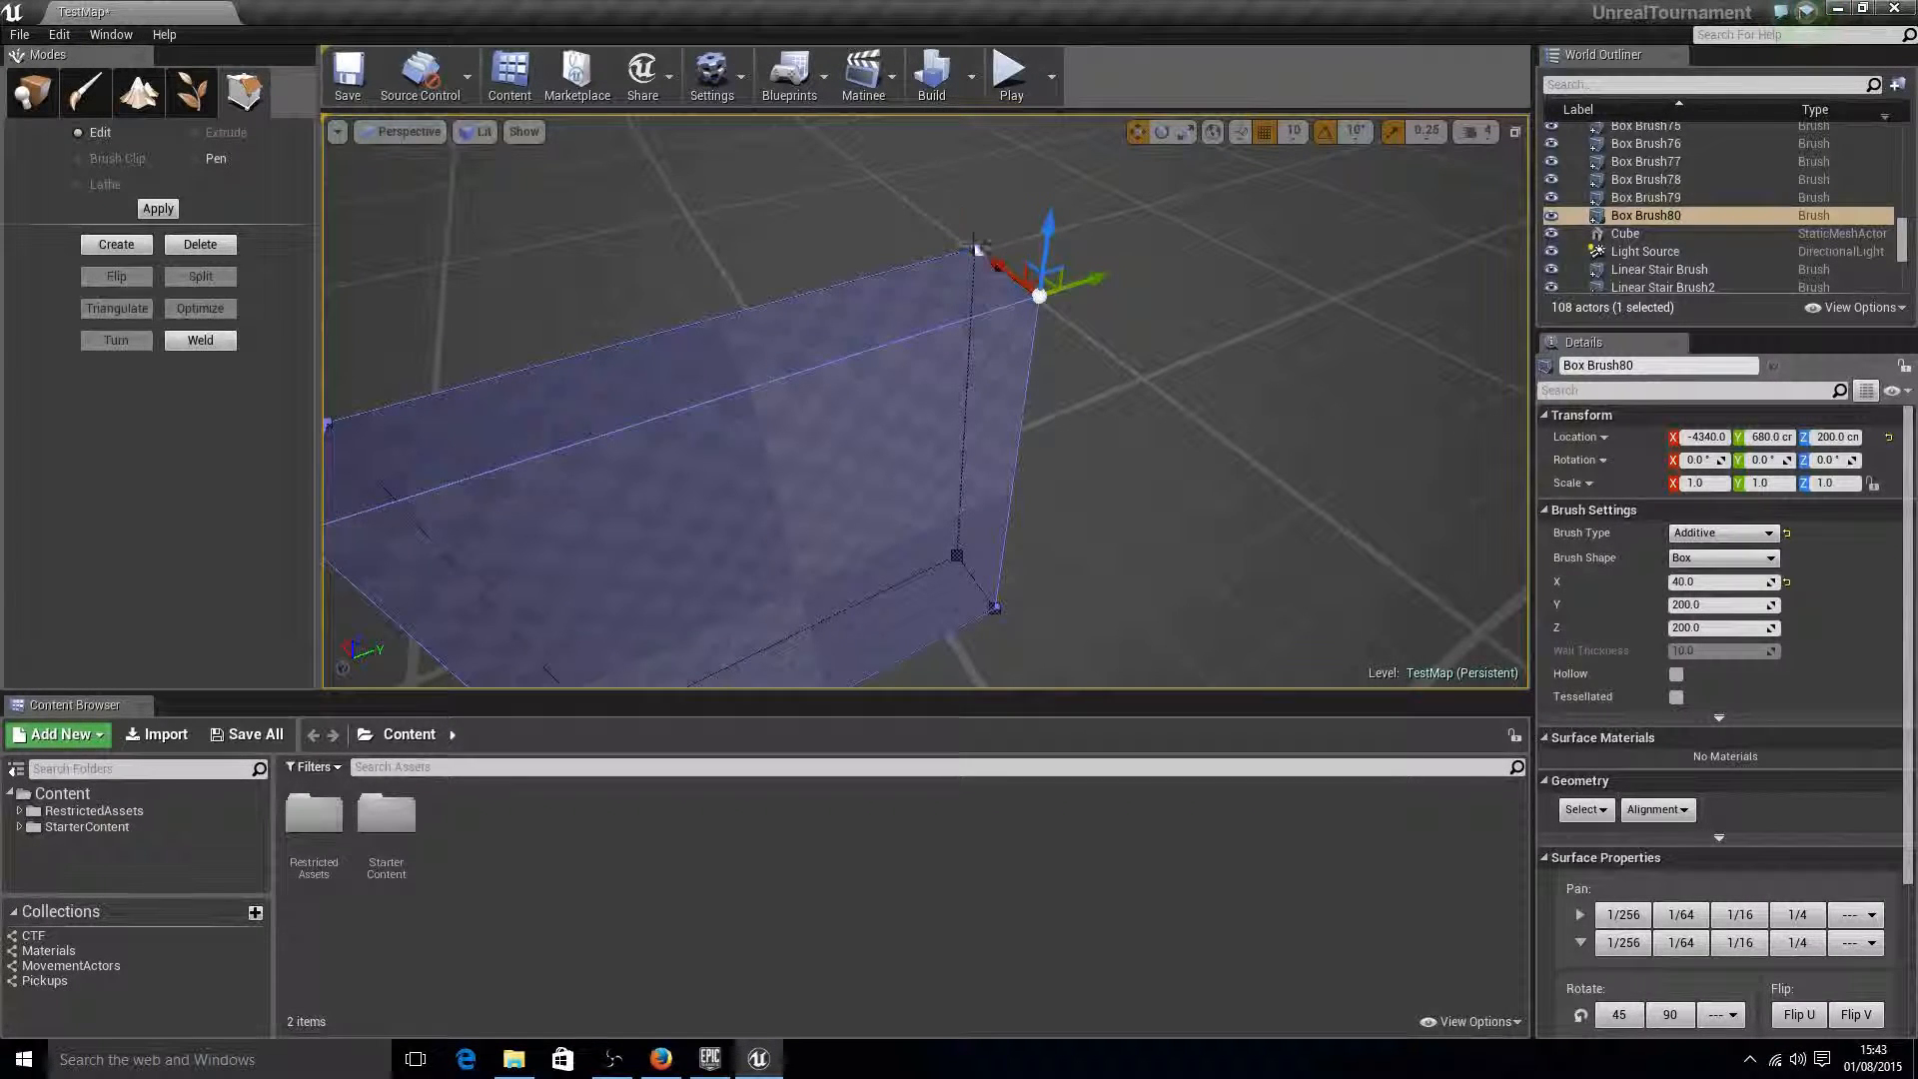
ctrl+click(974, 244)
drag(1033, 239, 867, 292)
right_drag(867, 291, 649, 297)
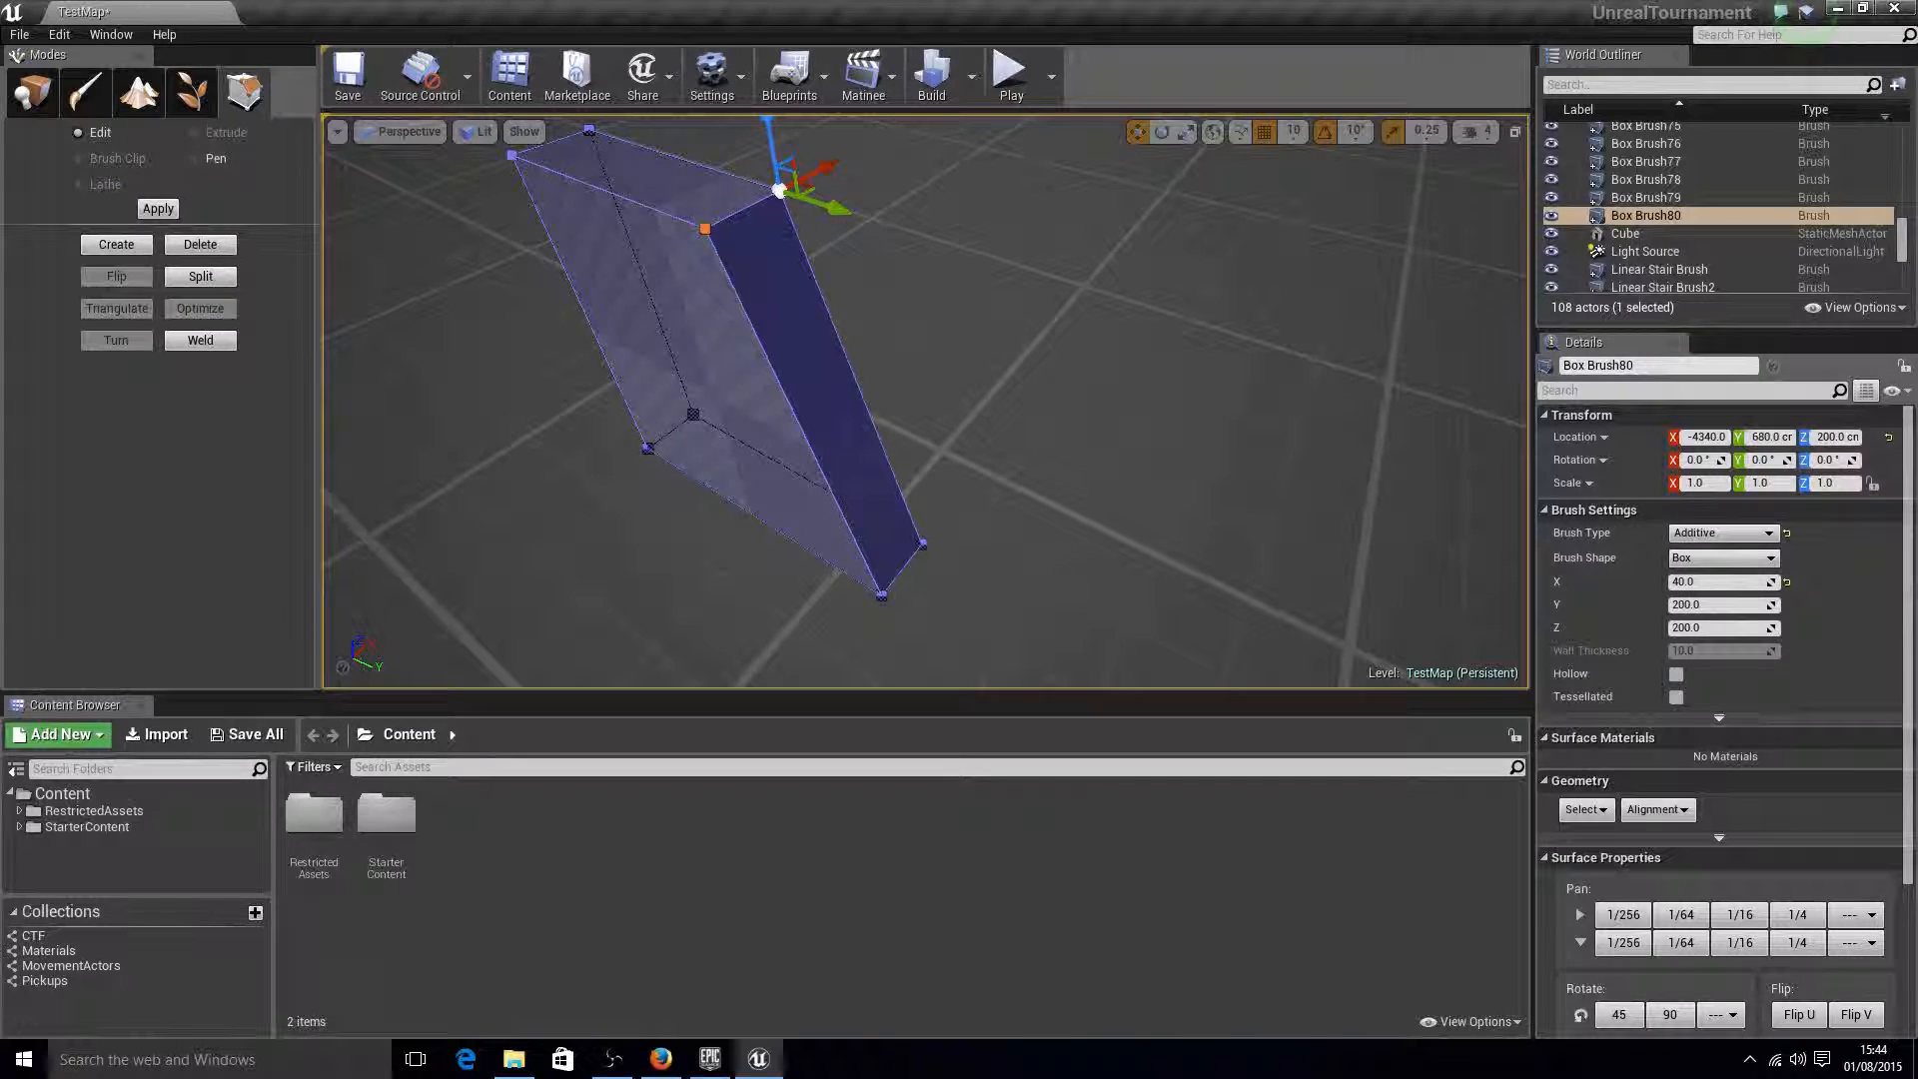
- Undo the vertex move on the thin box brush and return to Place mode
key(ctrl+z)
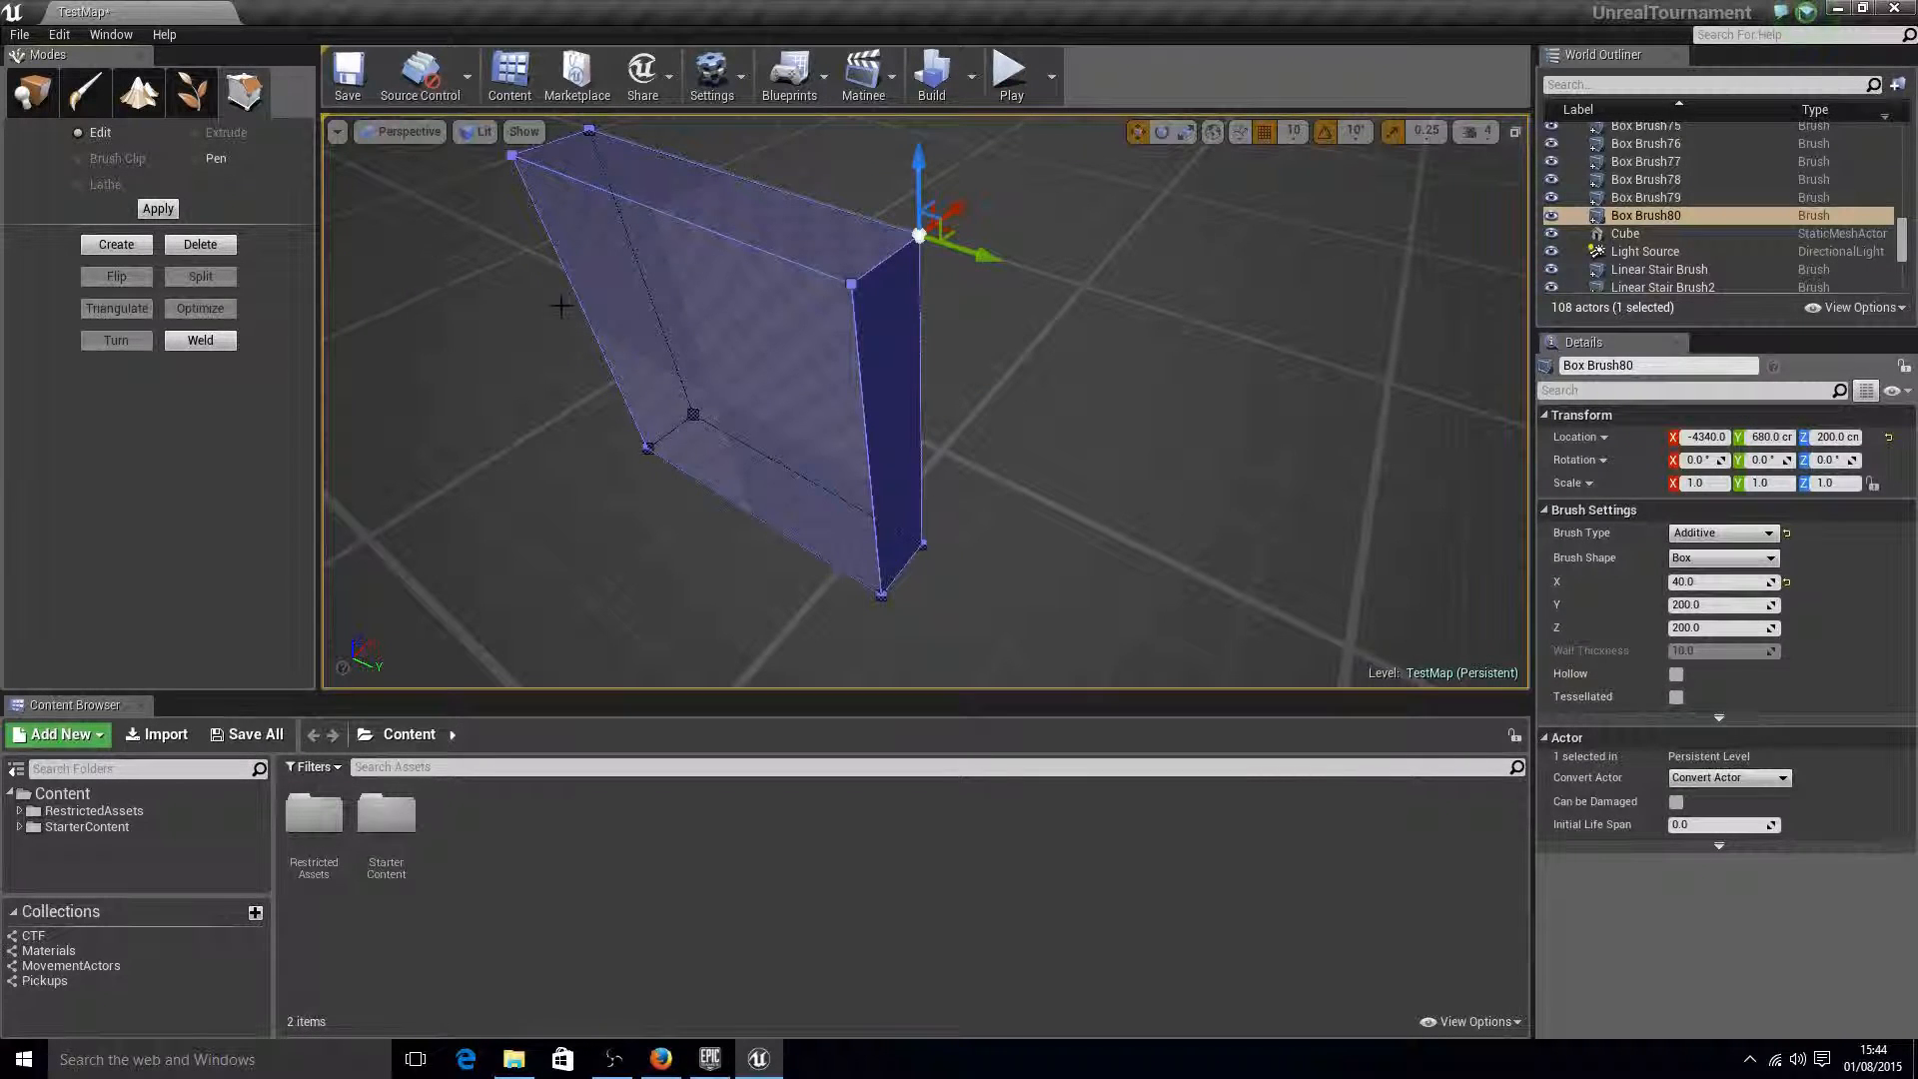
right_drag(902, 337, 799, 319)
click(48, 108)
- Delete the thin box brush standing on the open floor
mouse_move(923, 400)
right_down()
mouse_move(1063, 450)
mouse_move(1099, 400)
mouse_move(1149, 449)
mouse_move(1117, 426)
right_up()
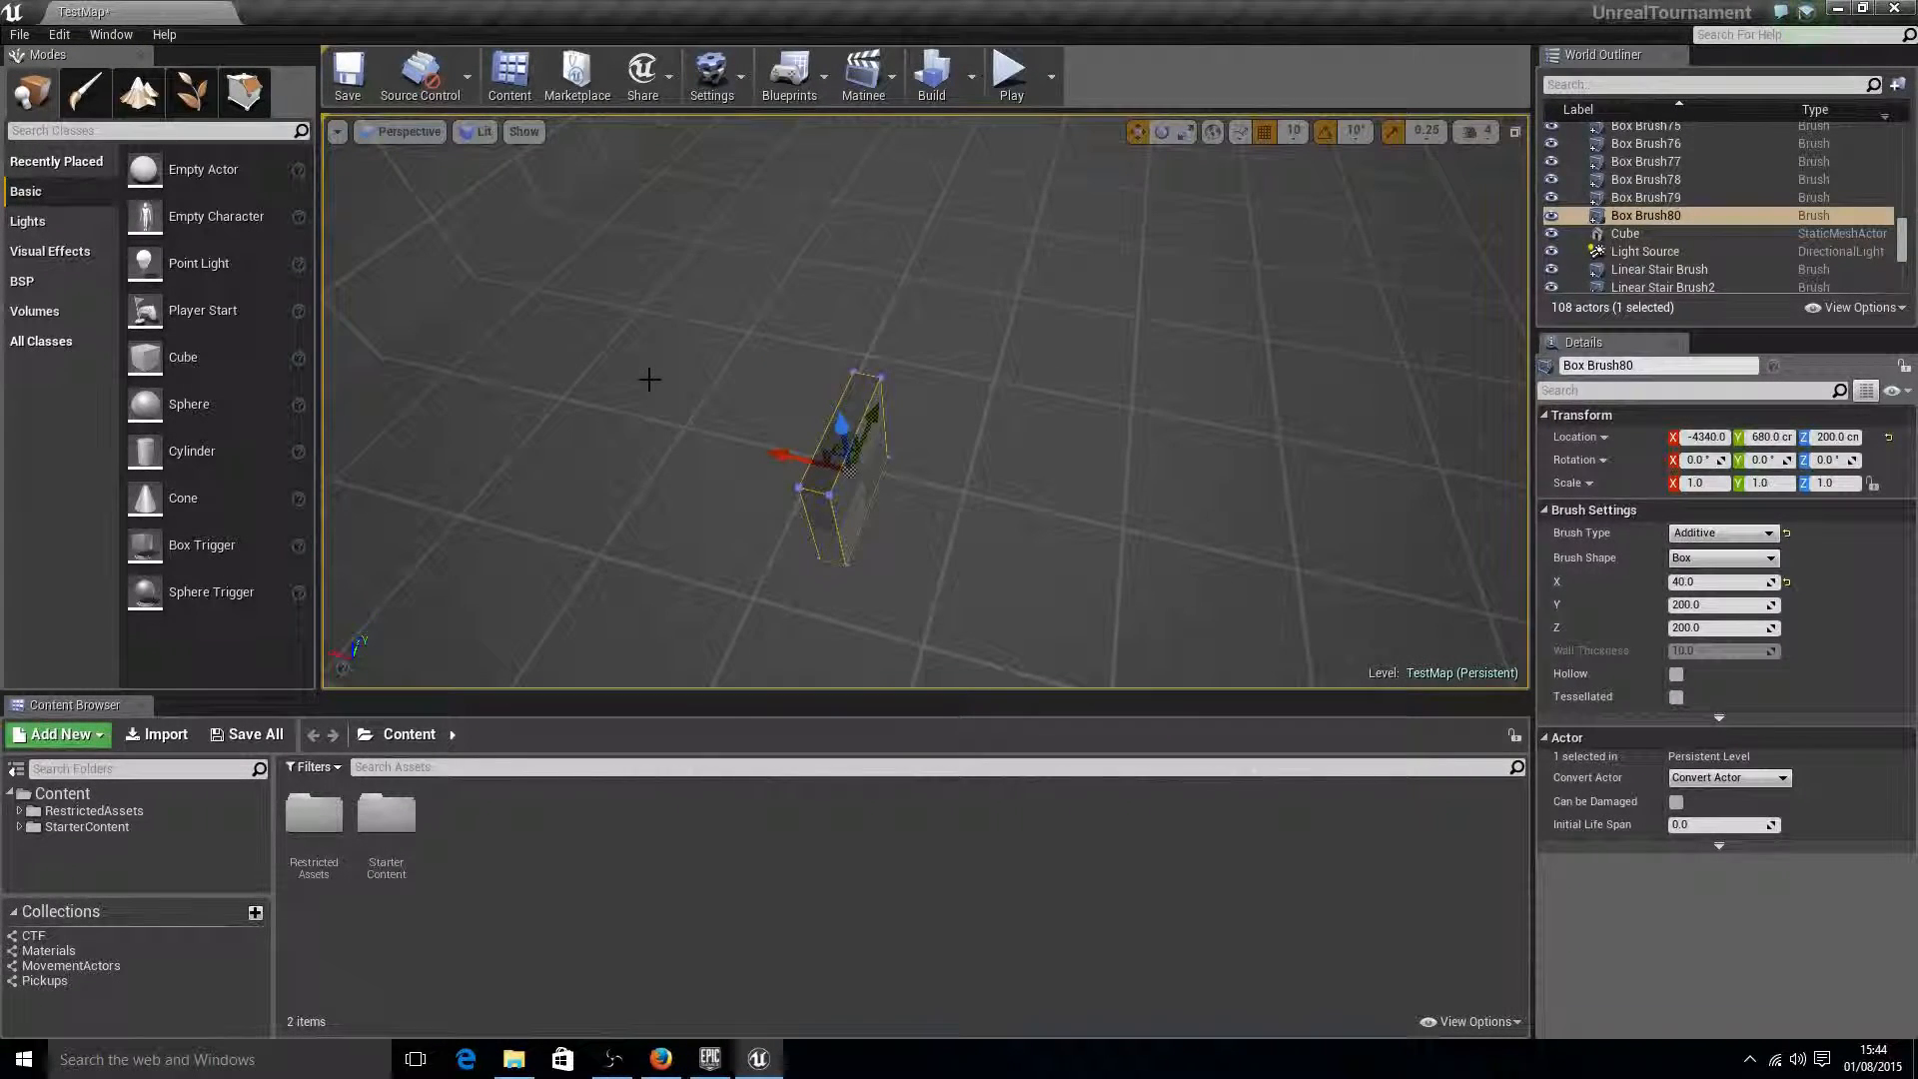
mouse_move(924, 399)
right_down()
mouse_move(1079, 289)
mouse_move(1119, 300)
mouse_move(1218, 429)
mouse_move(1268, 379)
right_up()
right_drag(581, 283, 710, 375)
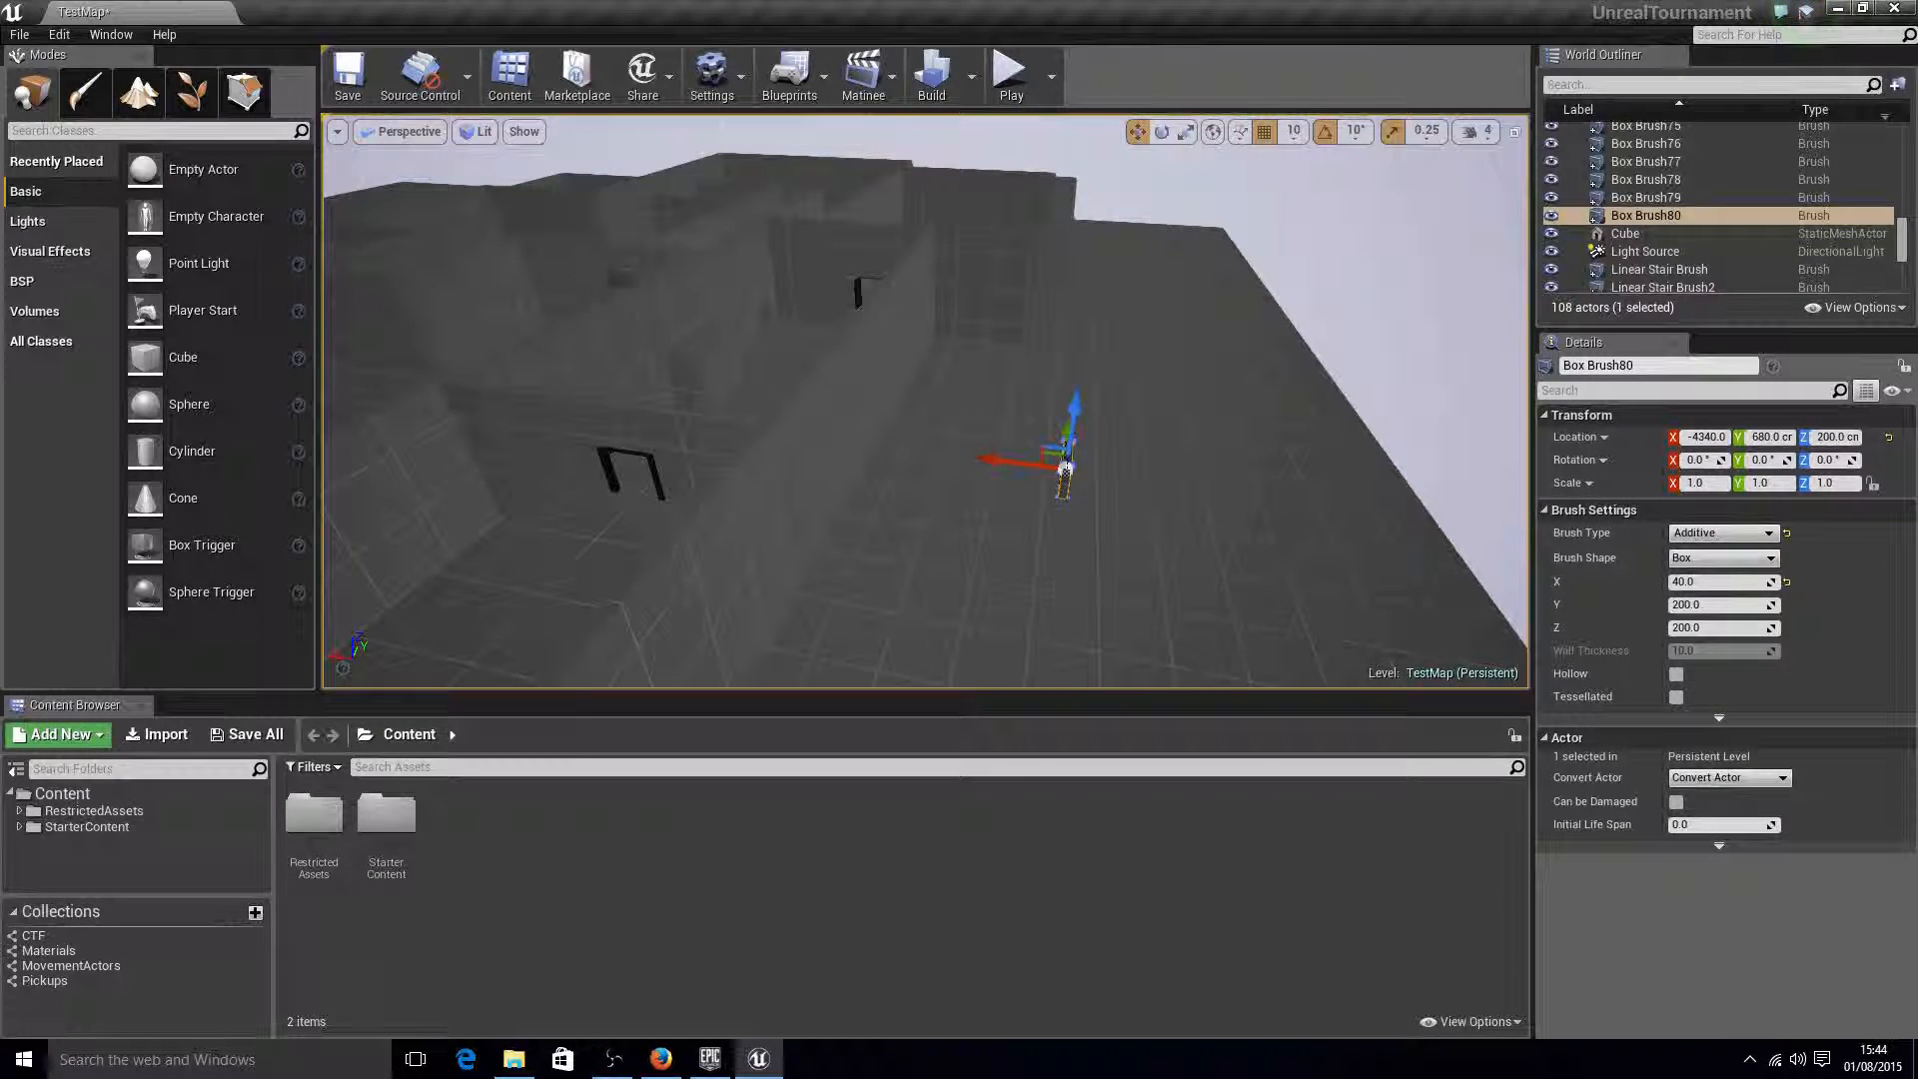
mouse_move(925, 402)
right_down()
mouse_move(921, 370)
mouse_move(877, 464)
mouse_move(934, 469)
mouse_move(983, 365)
mouse_move(924, 464)
mouse_move(989, 480)
right_up()
mouse_move(925, 400)
right_down()
mouse_move(829, 385)
mouse_move(959, 418)
right_up()
mouse_move(875, 470)
right_down()
mouse_move(839, 507)
mouse_move(875, 469)
right_up()
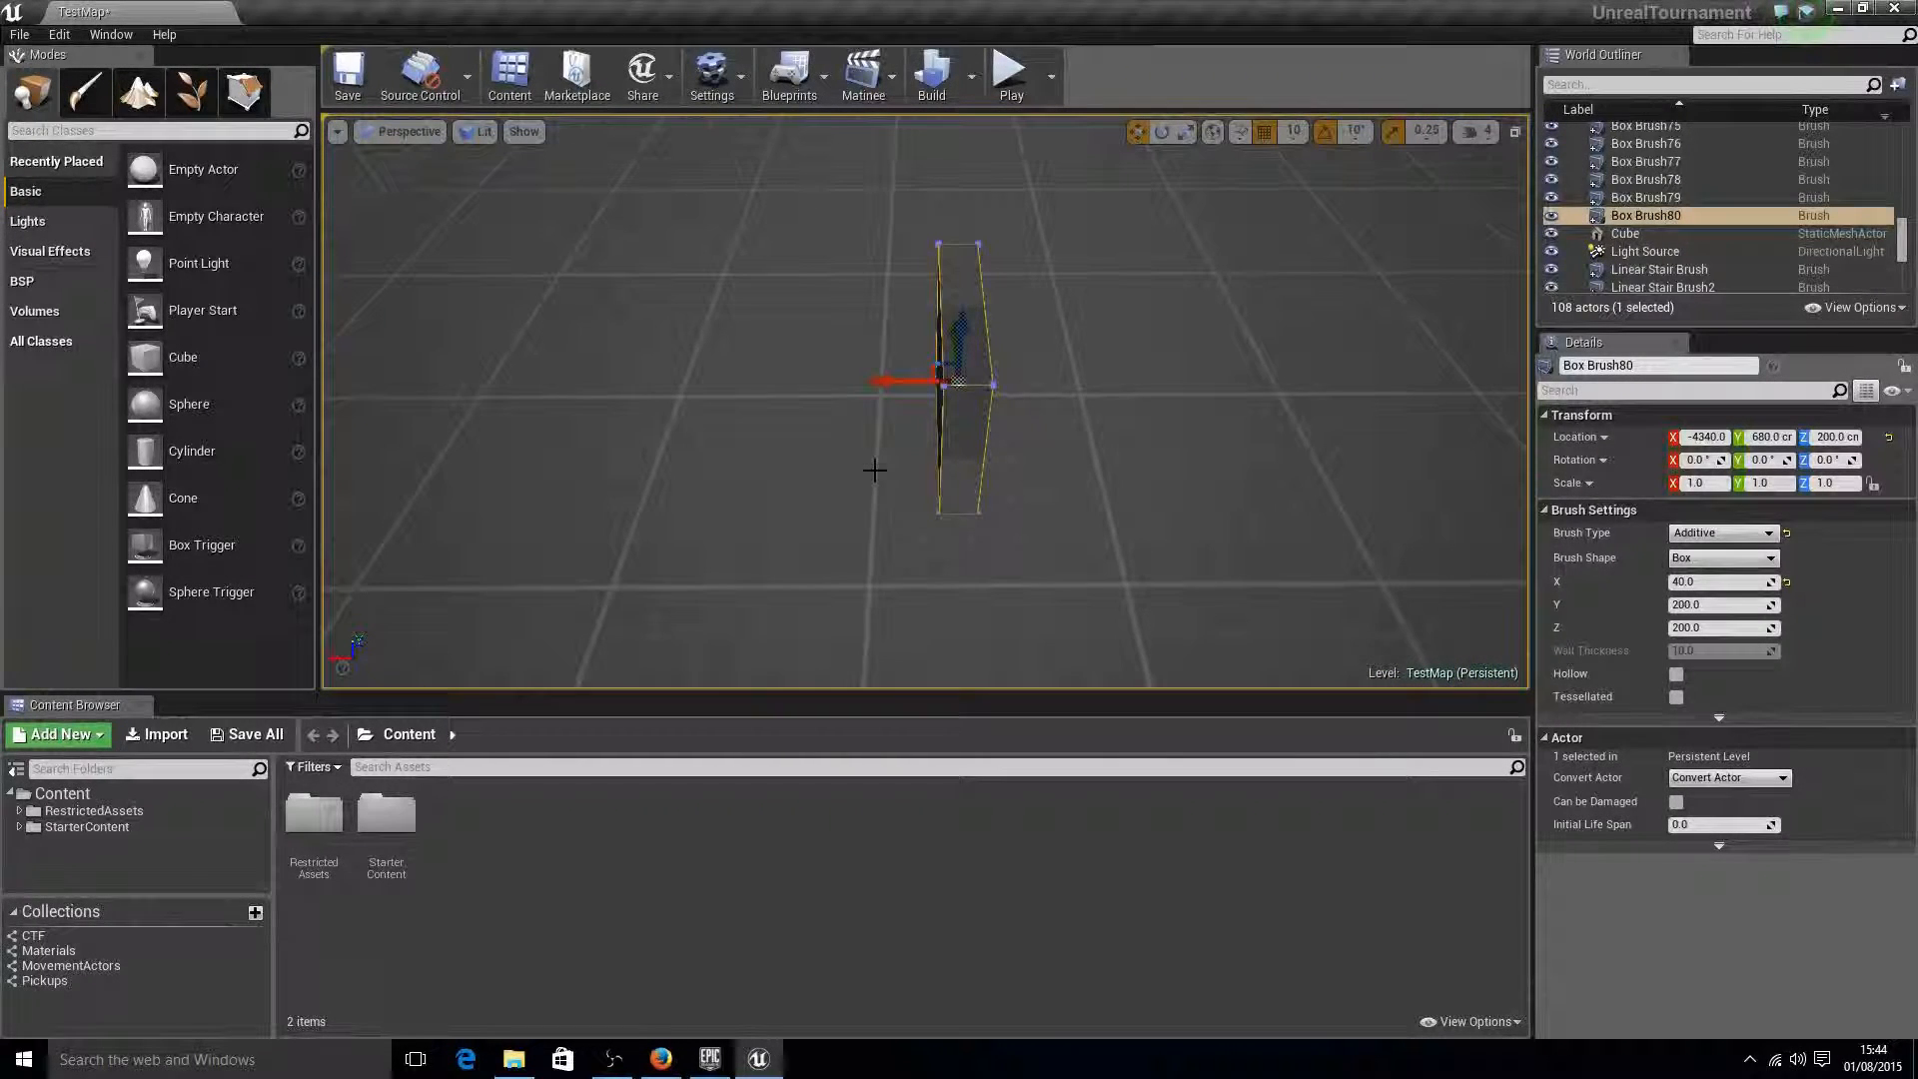
key(Delete)
mouse_move(878, 470)
right_down()
mouse_move(869, 440)
mouse_move(879, 520)
right_up()
right_drag(1012, 435, 1019, 427)
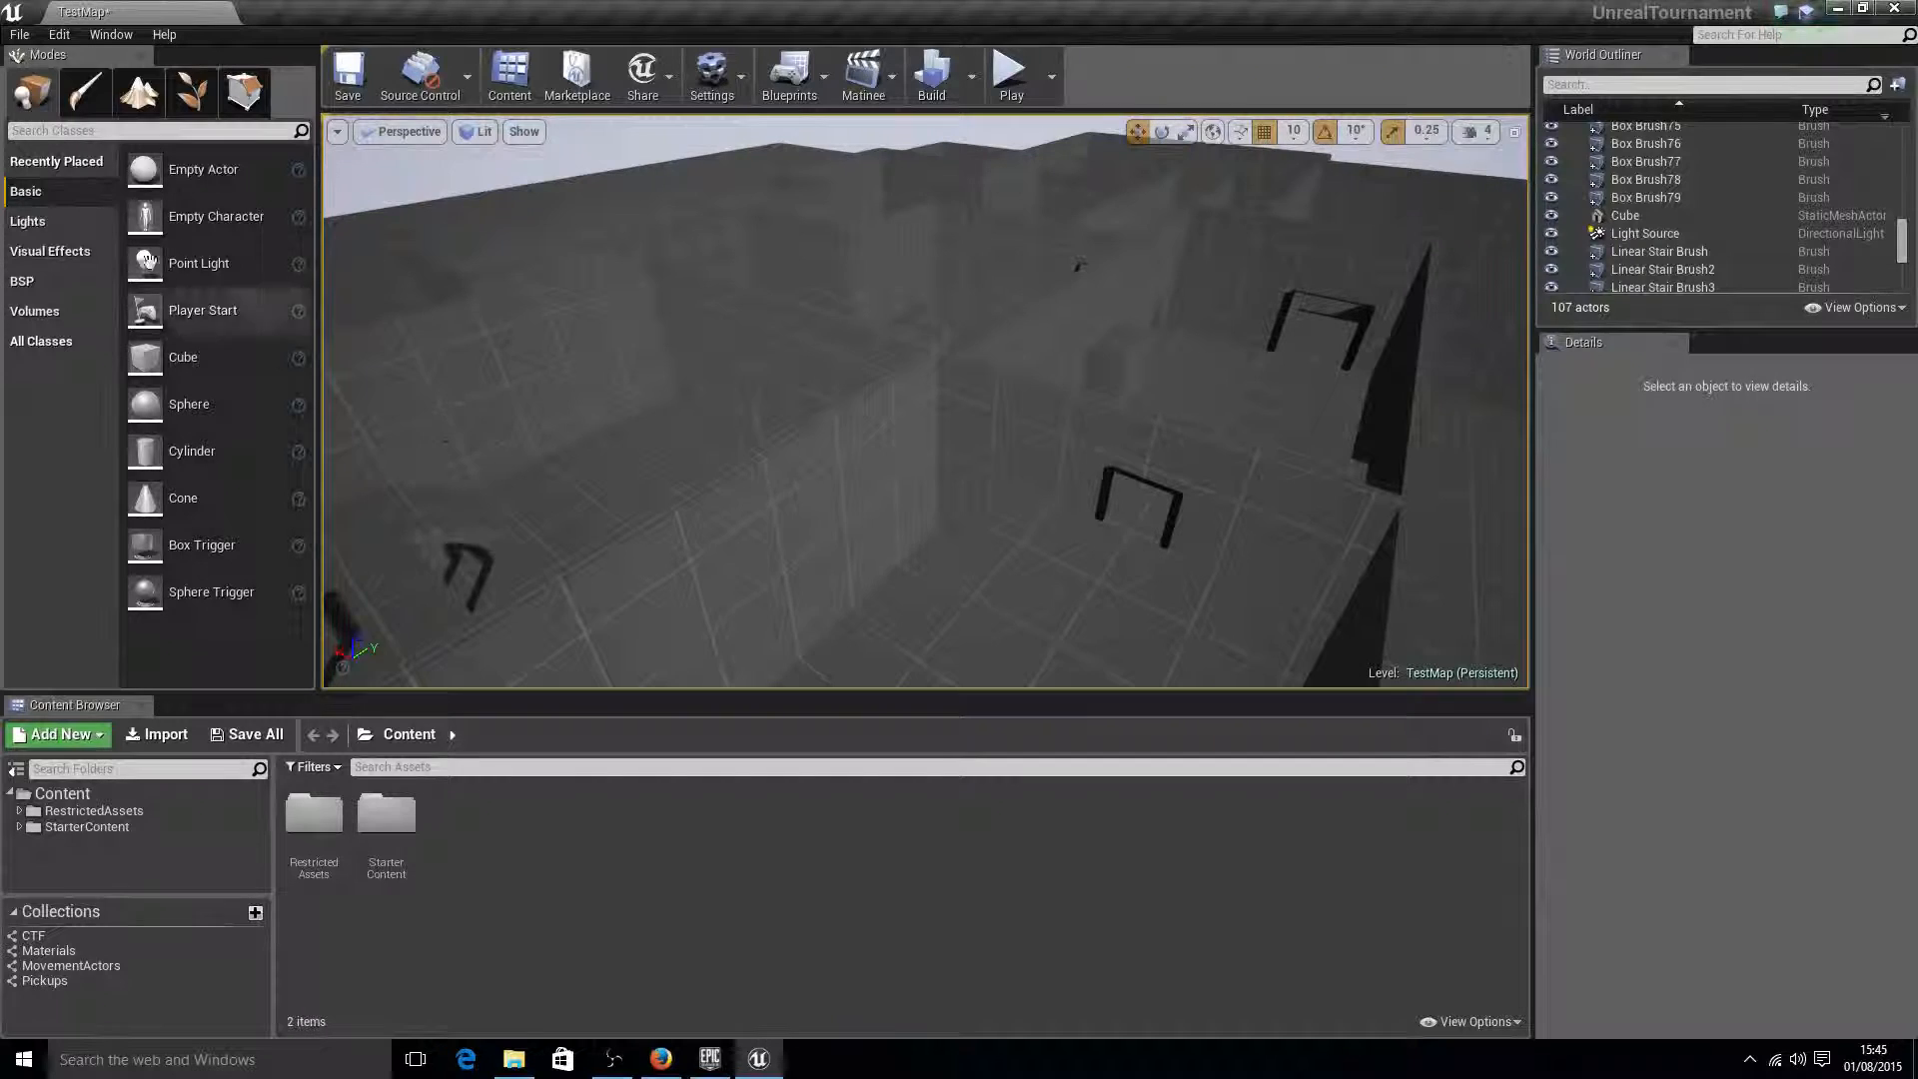
- In the project's Maps & Modes settings, set the Game Default Map to TestMap
click(60, 35)
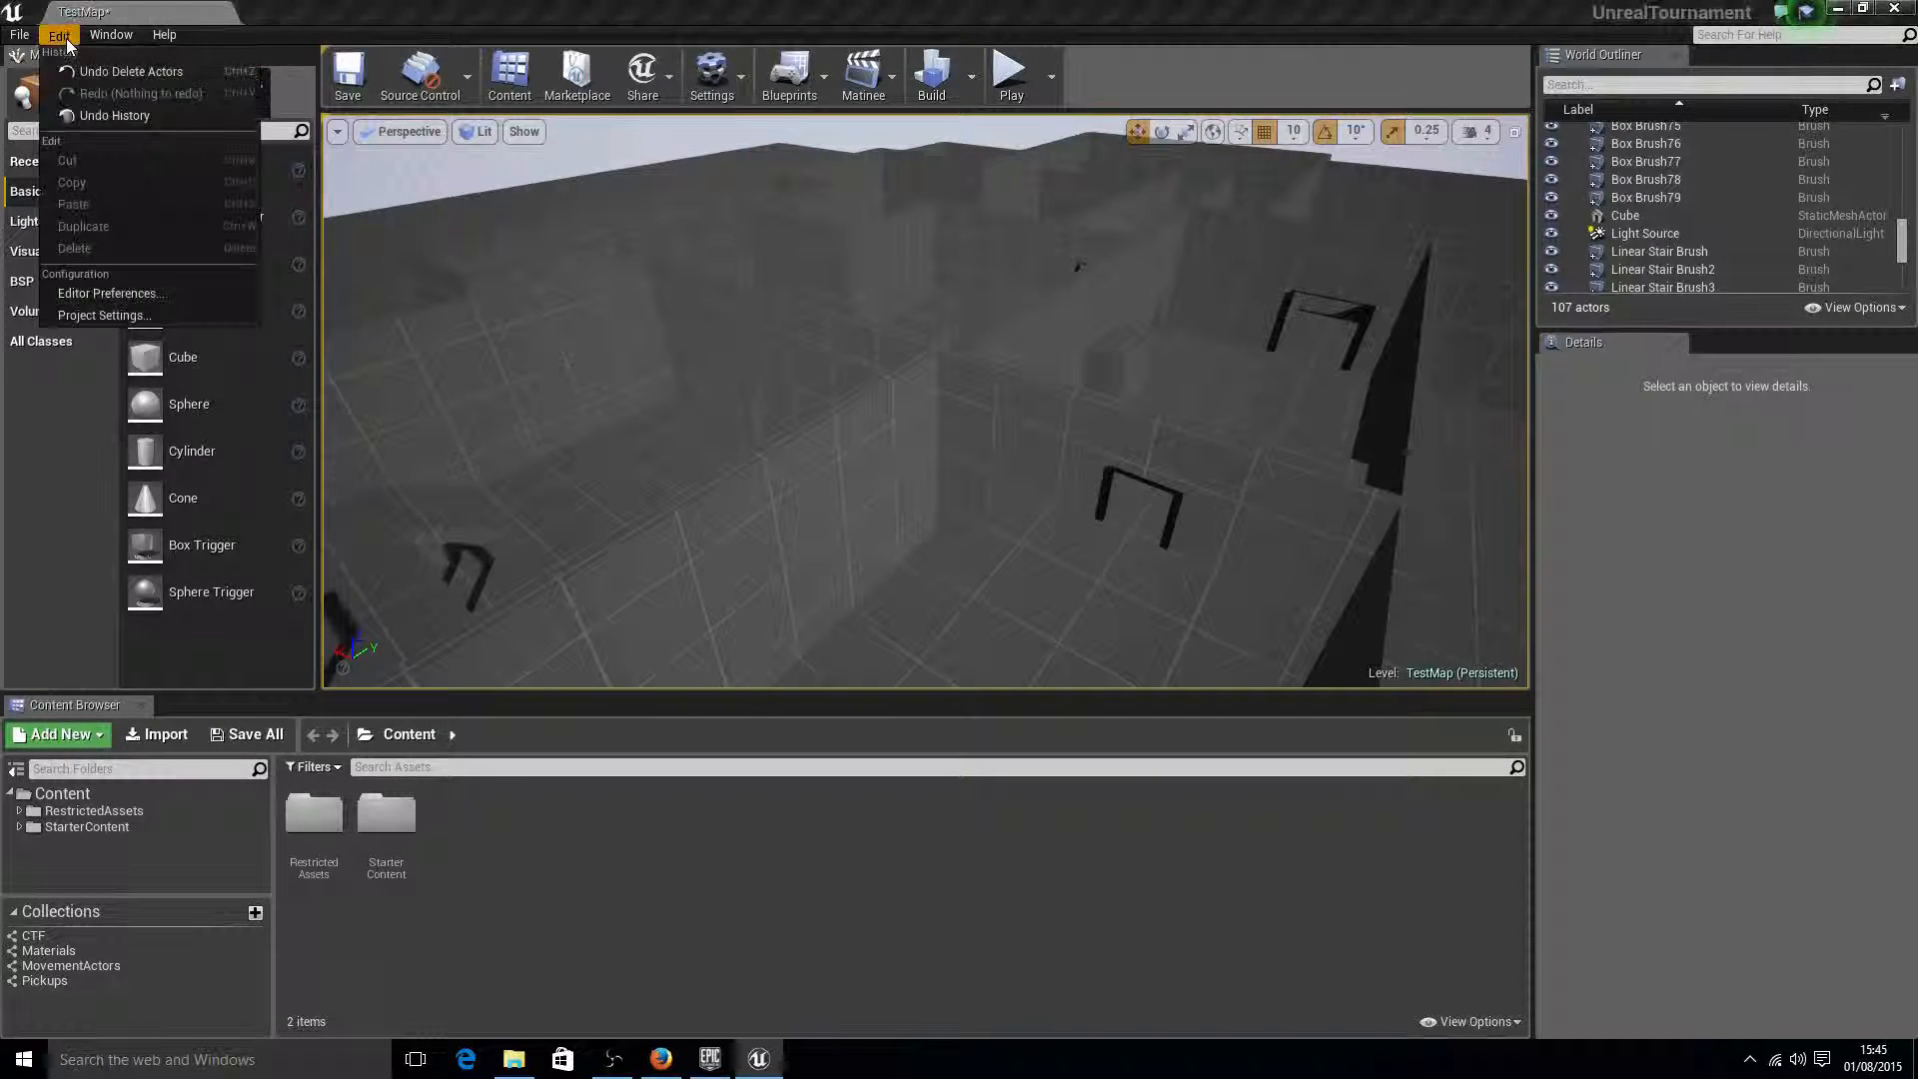
click(102, 316)
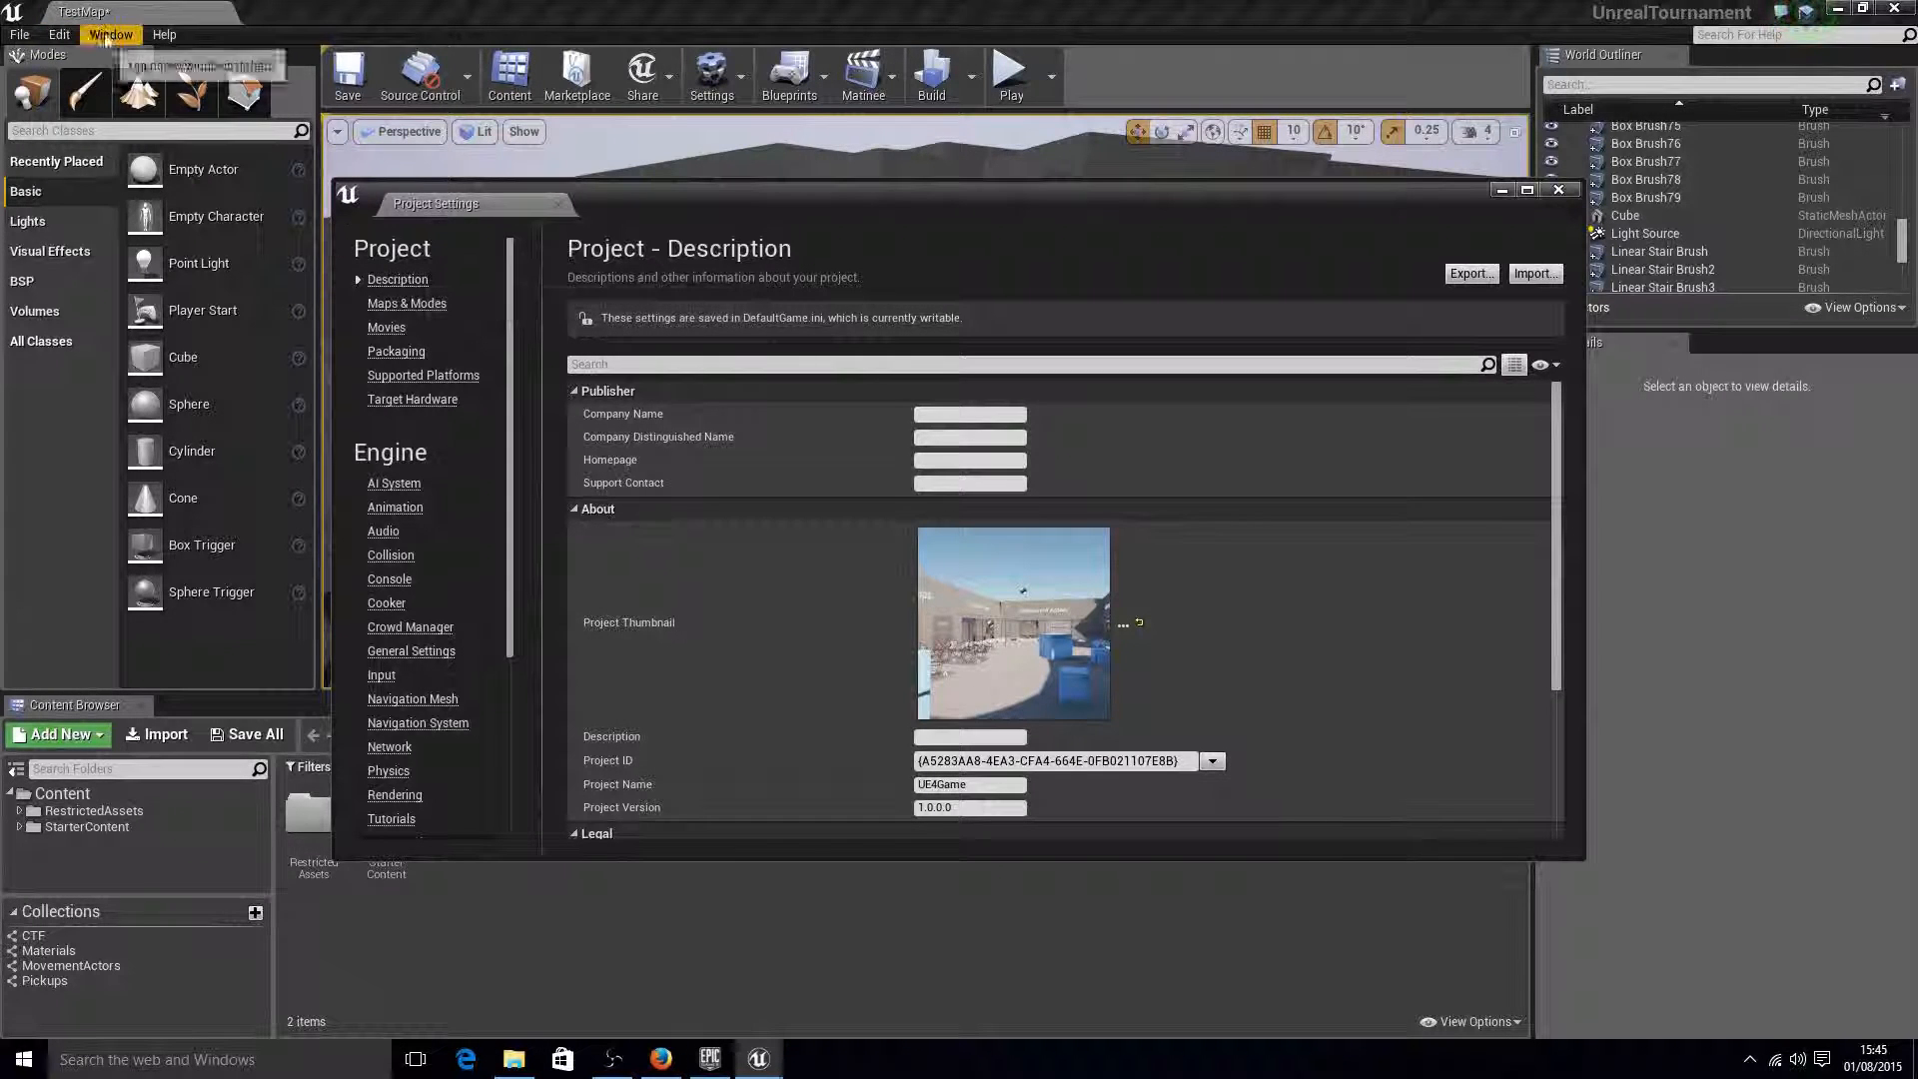
click(59, 34)
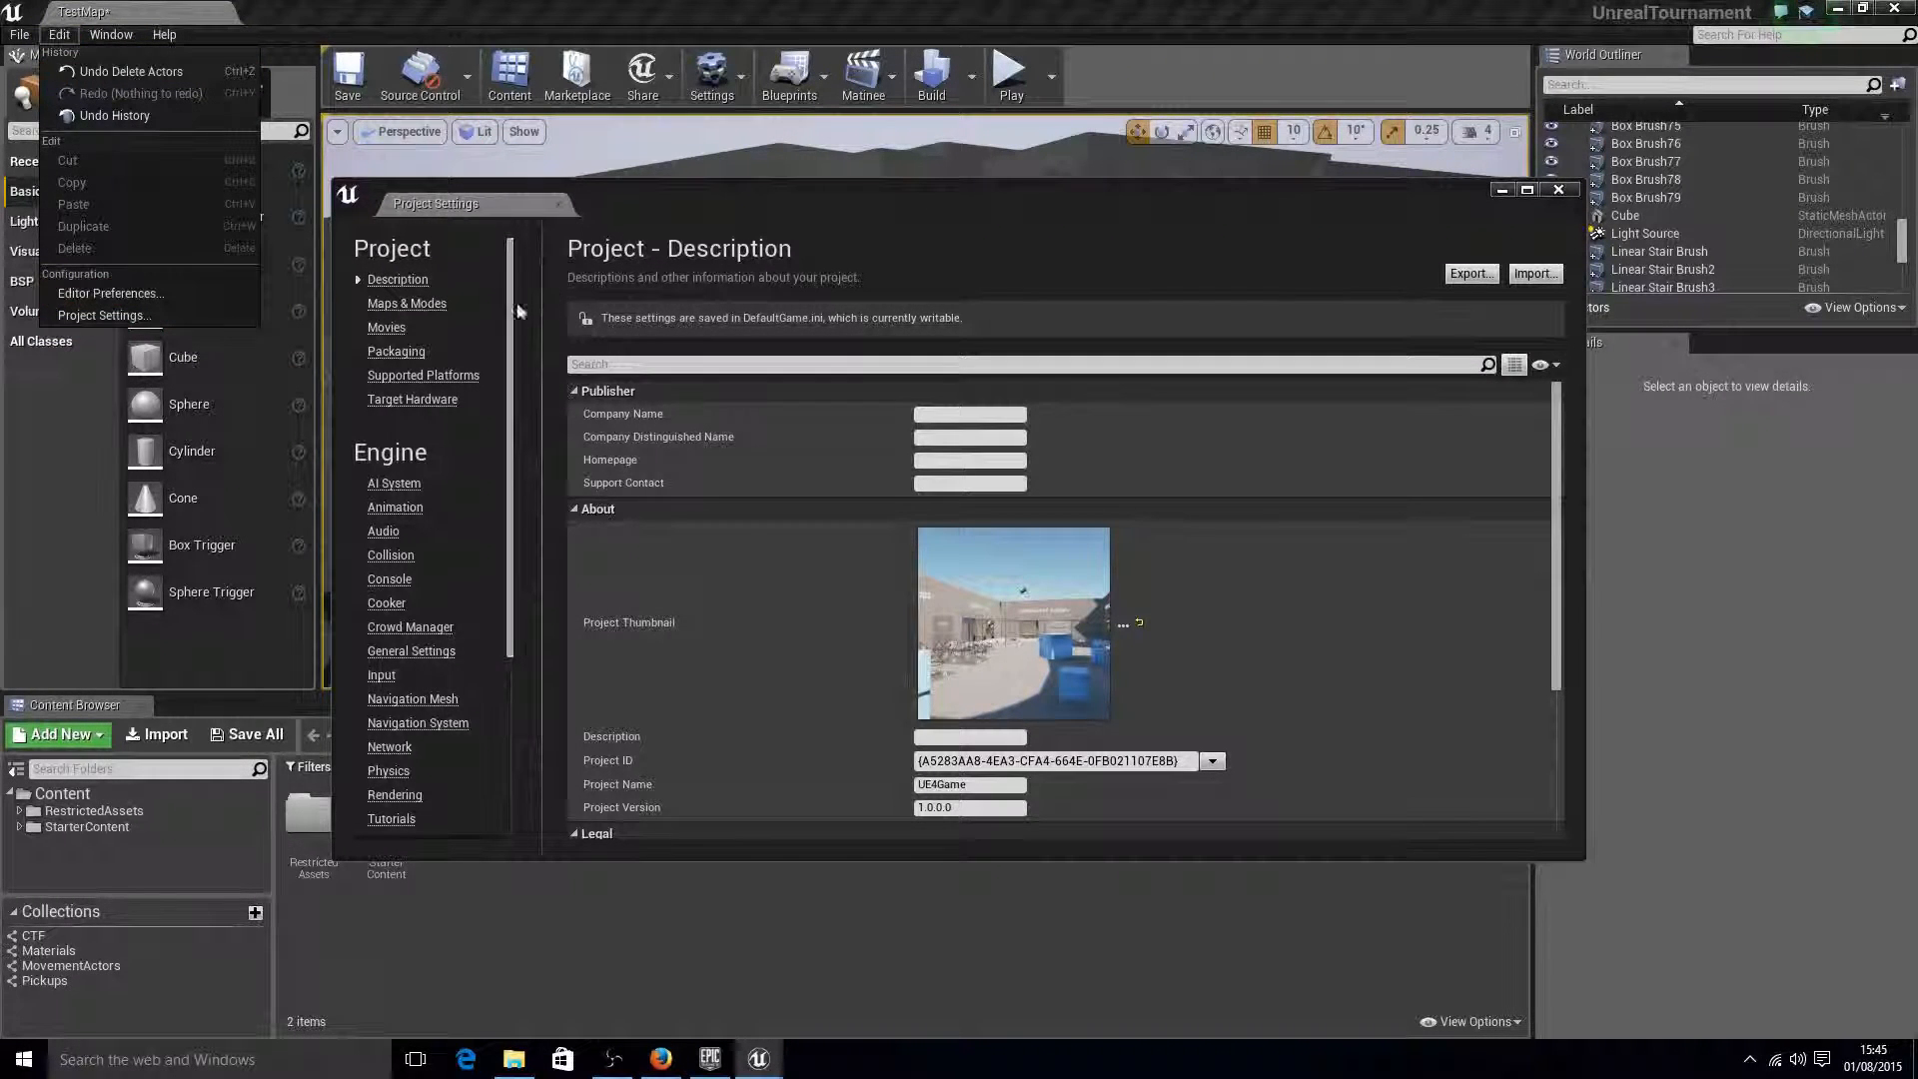
click(422, 316)
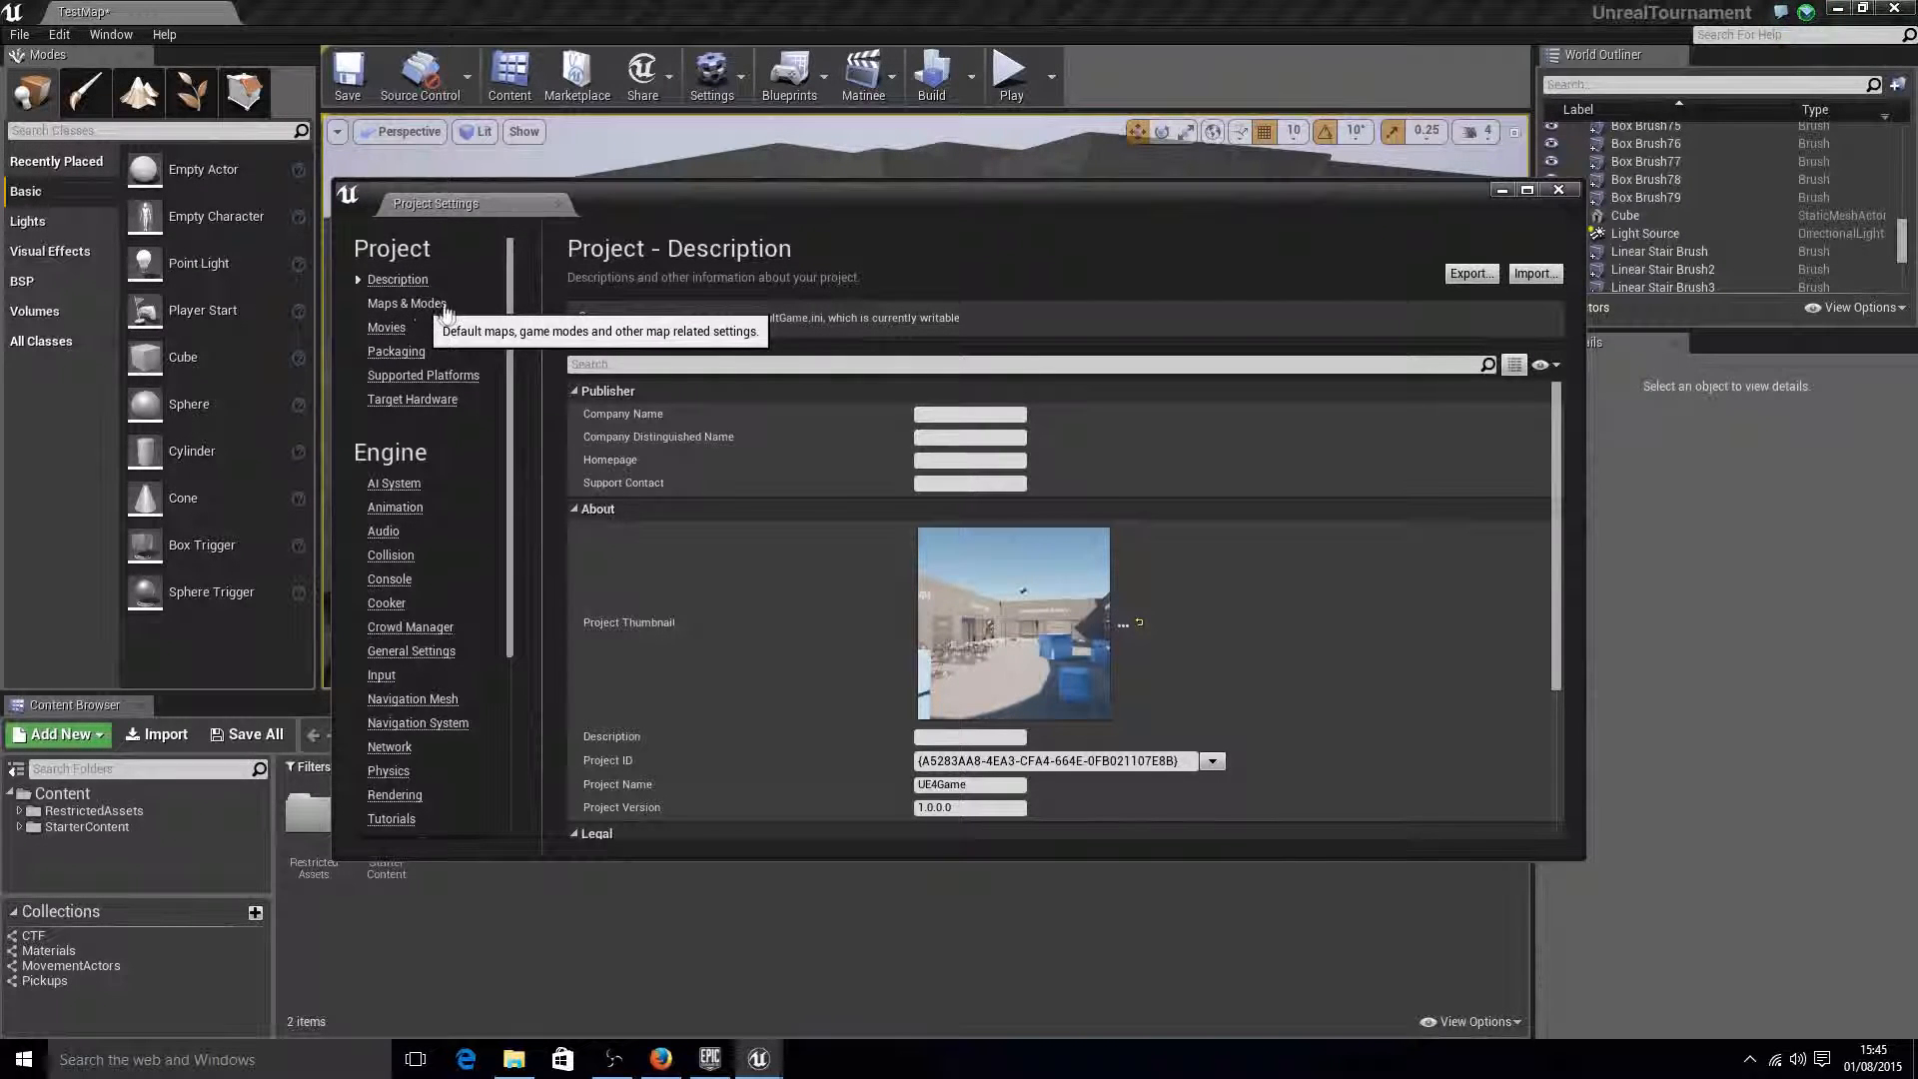
click(532, 312)
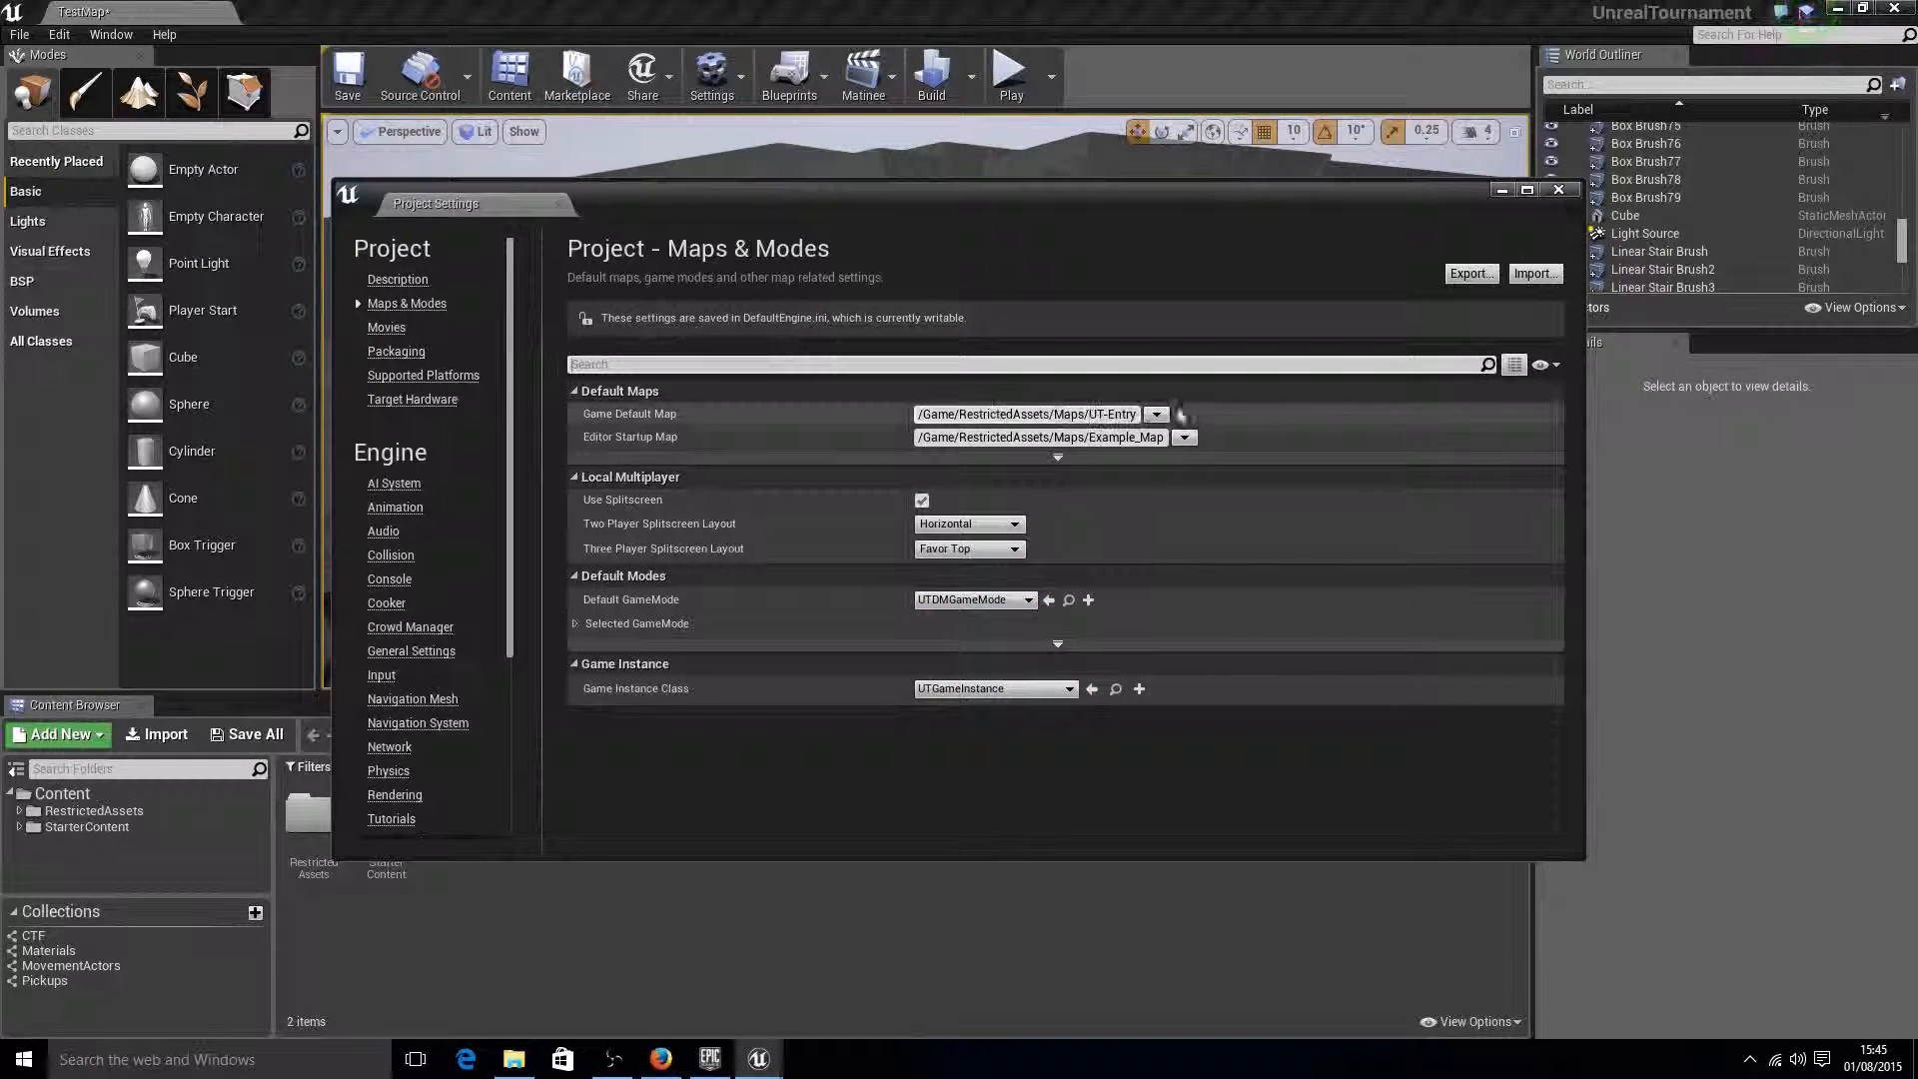
click(1157, 414)
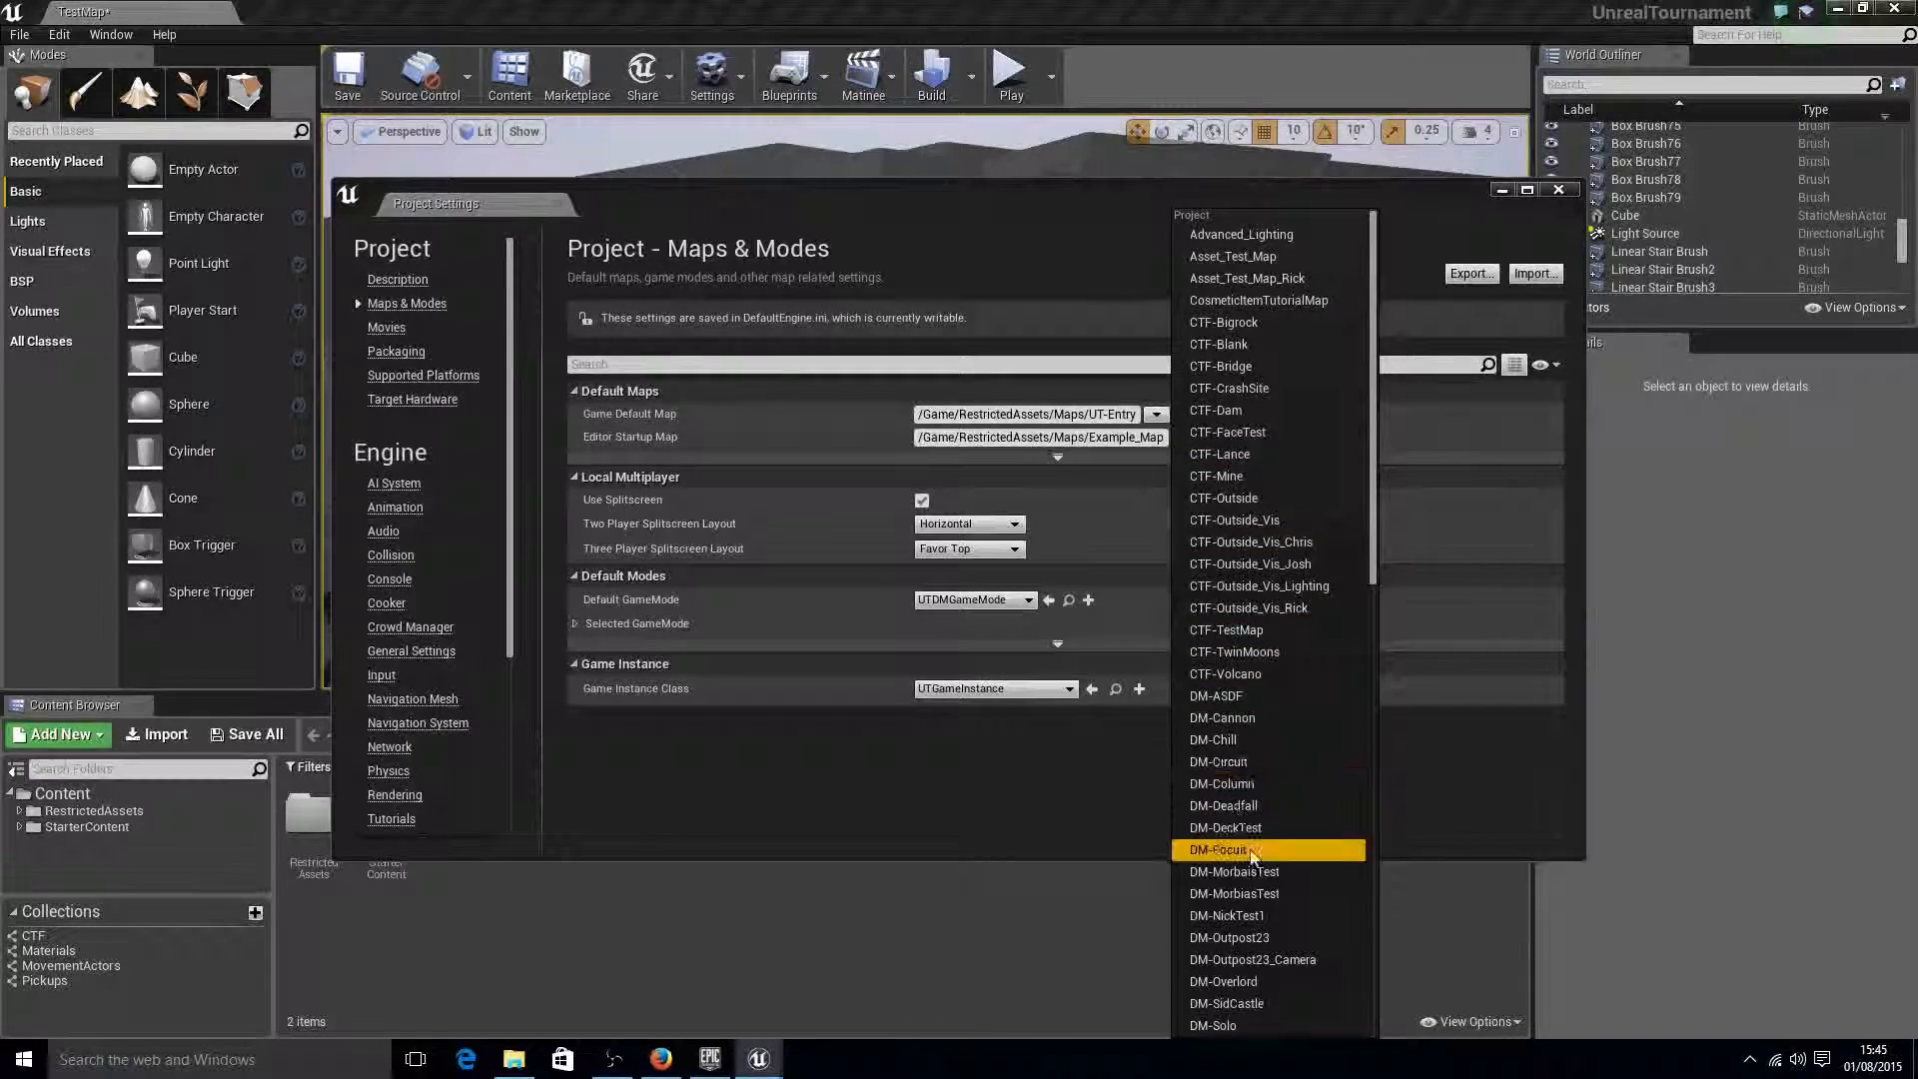
scroll(1256, 883, down, 3)
scroll(1365, 783, down, 1)
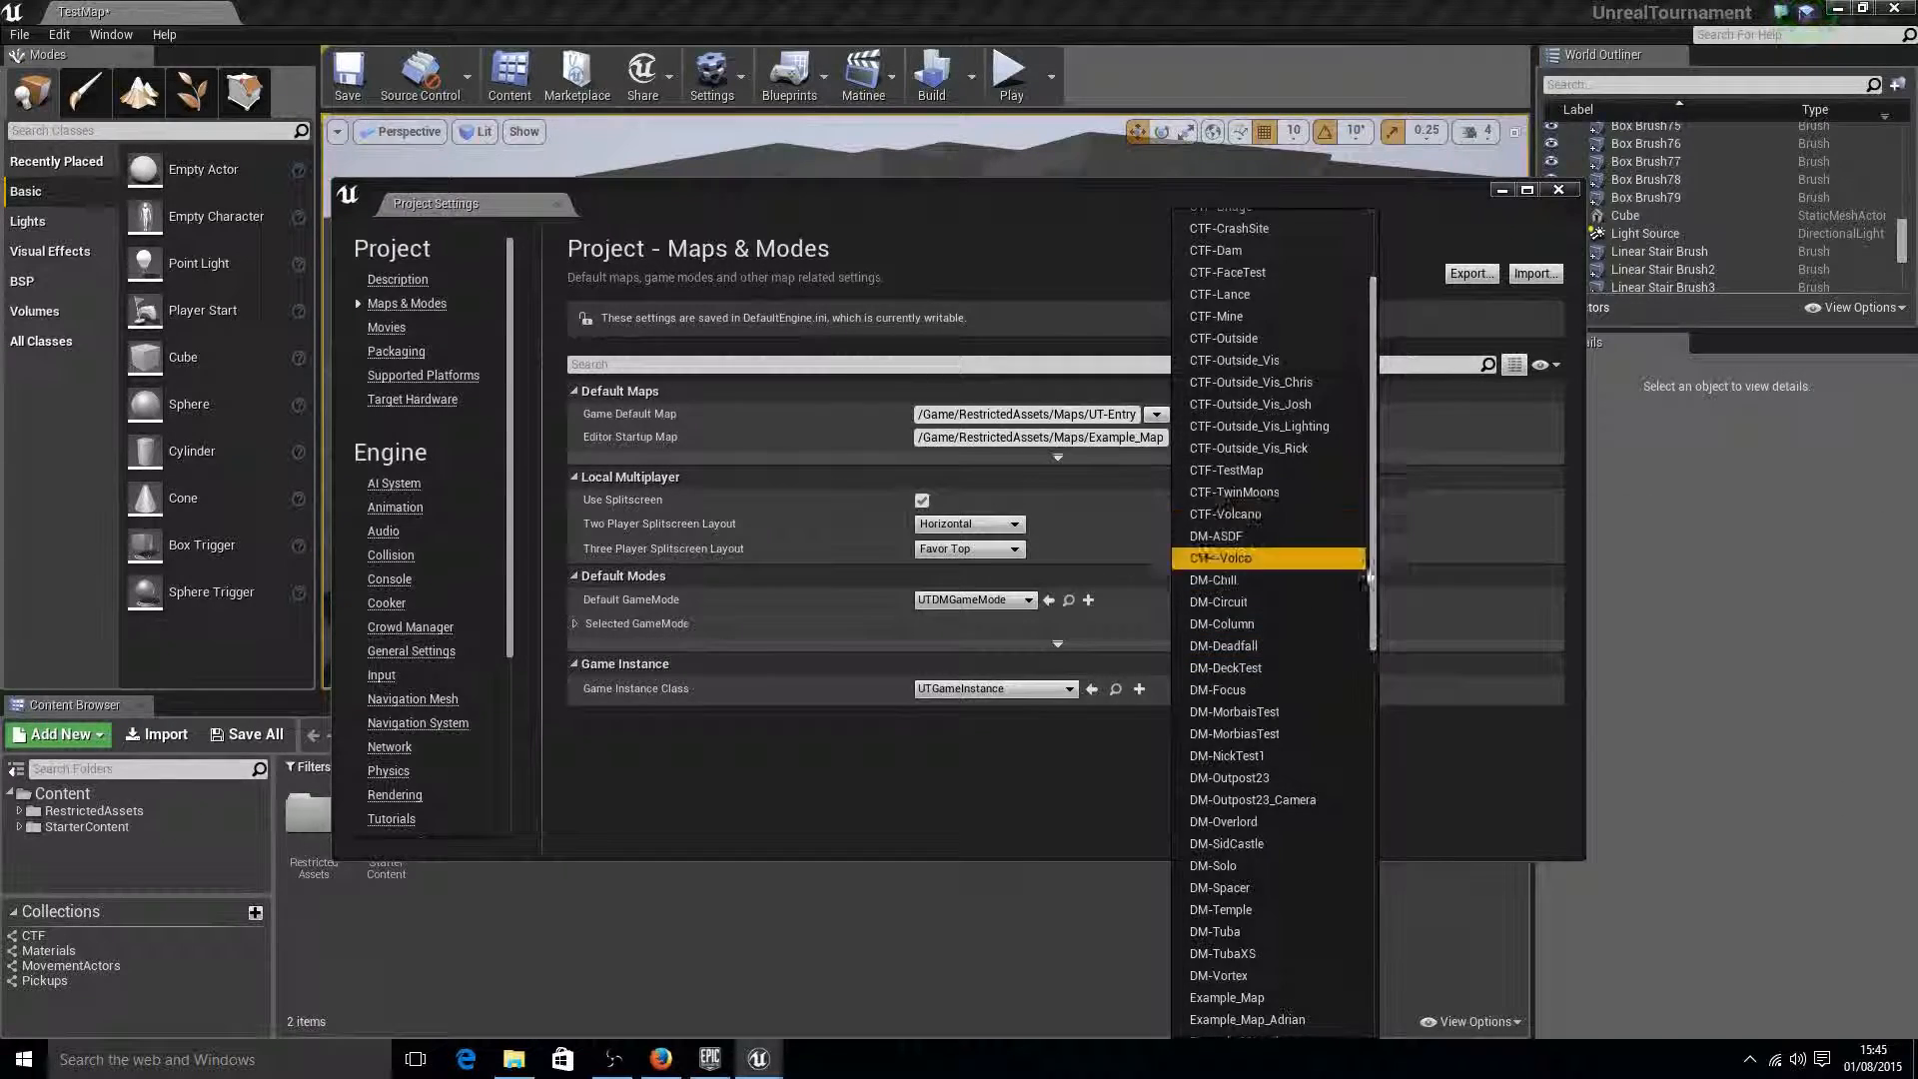
drag(1374, 604, 1389, 996)
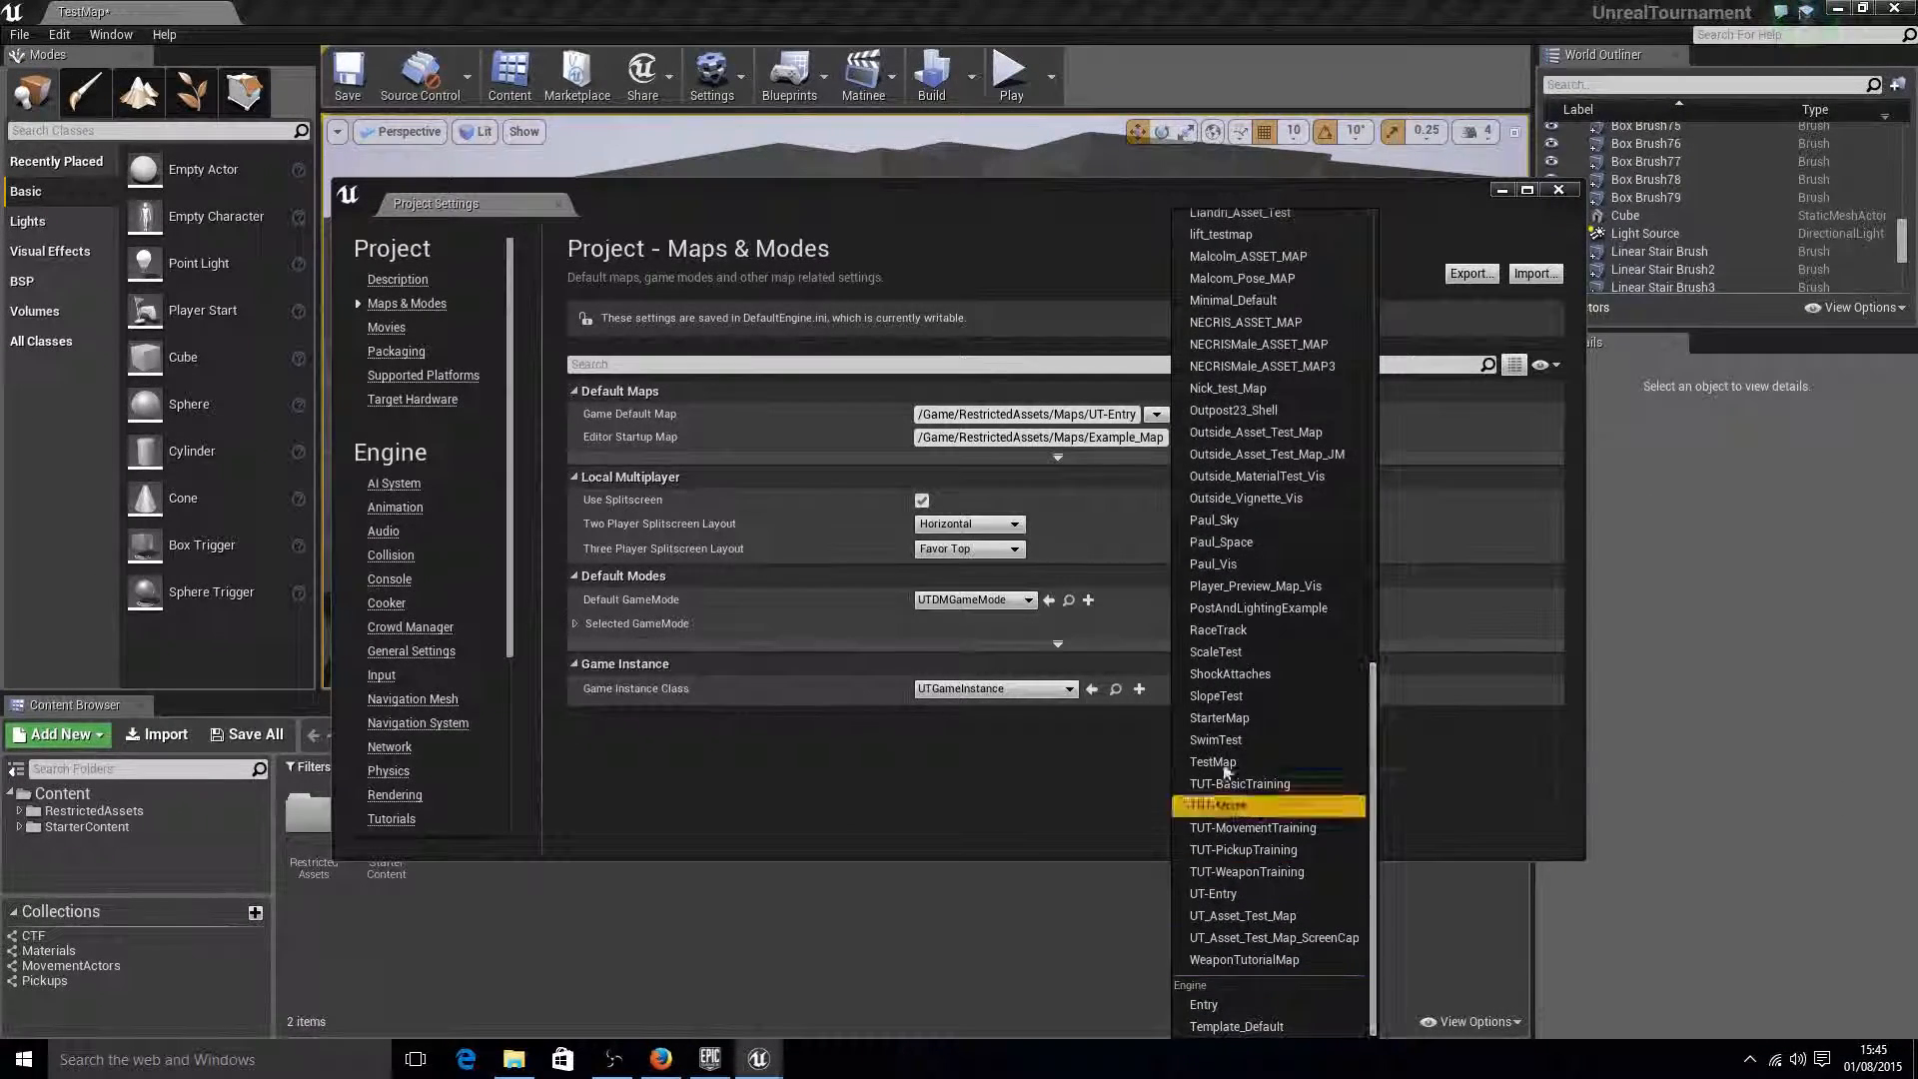
click(1223, 762)
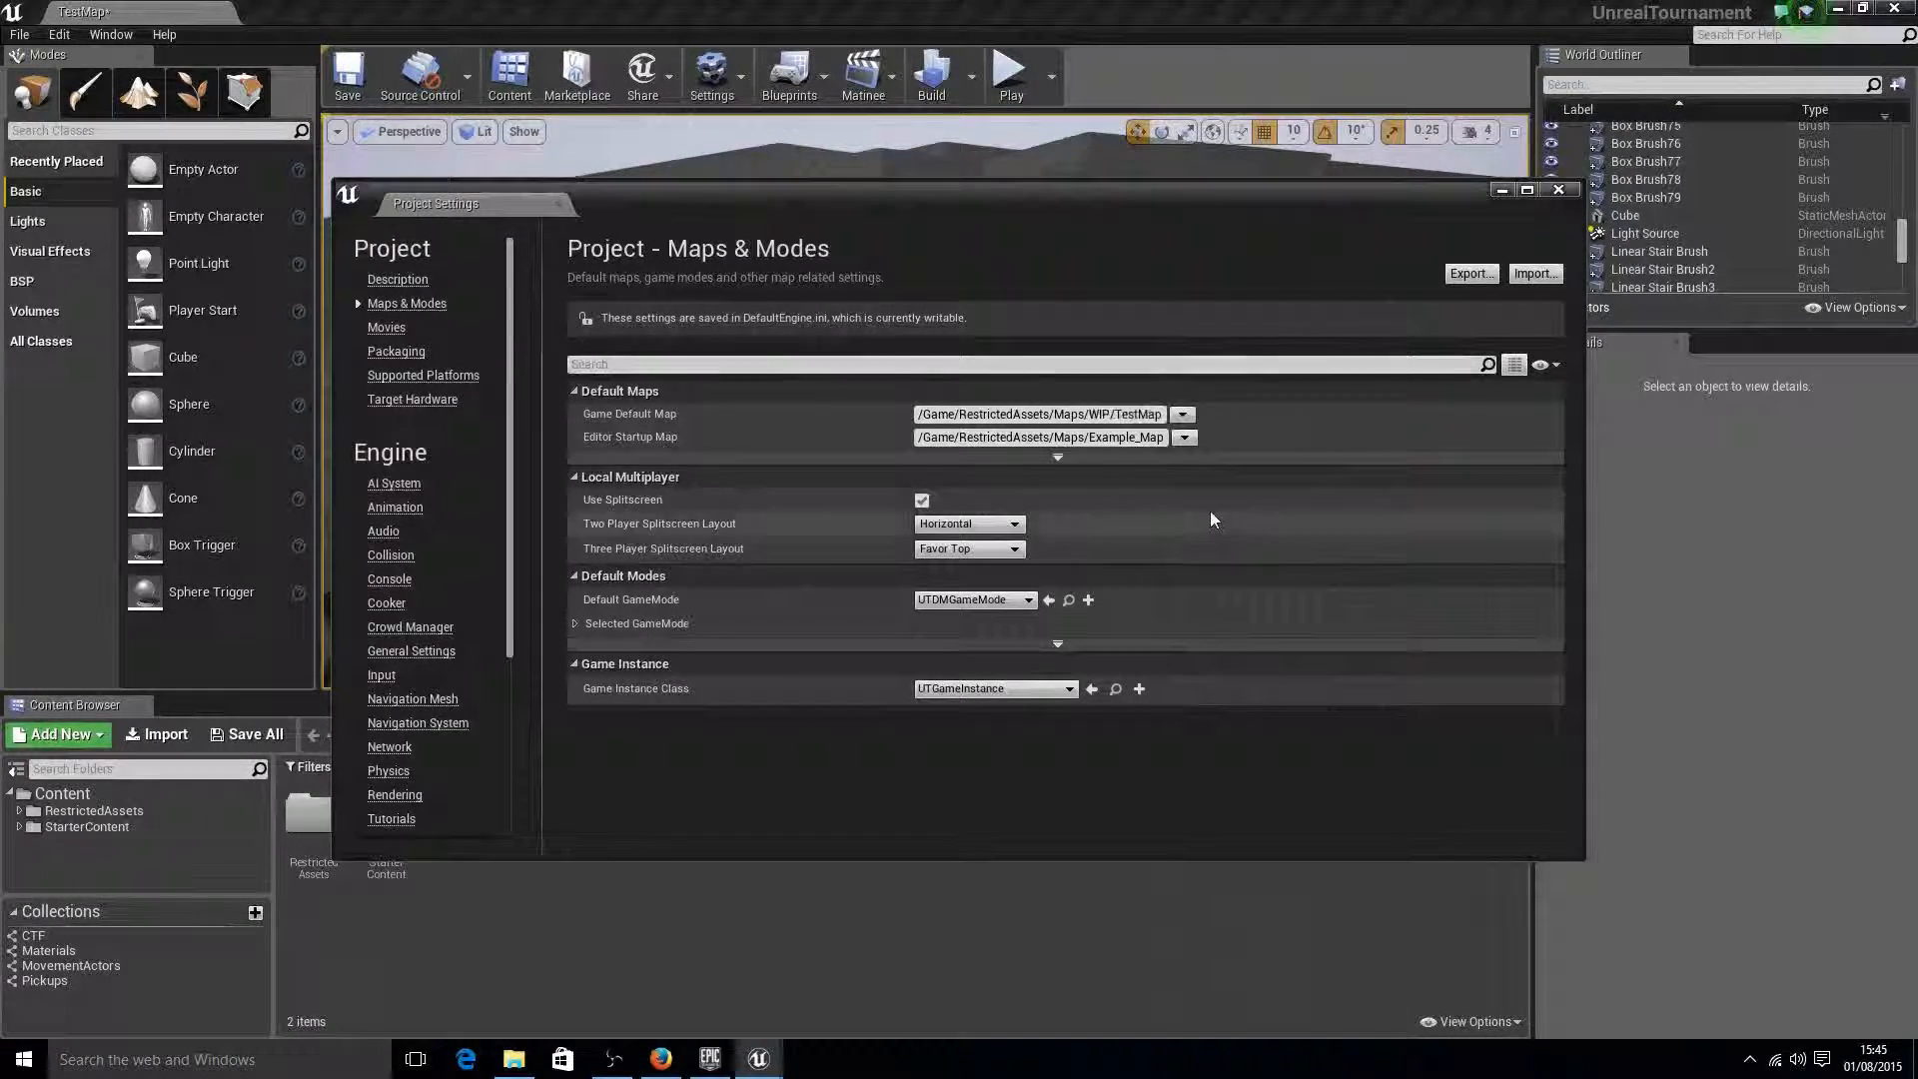
- Set the Editor Startup Map to TestMap as well and close the project settings
click(1183, 437)
drag(1396, 547, 1426, 961)
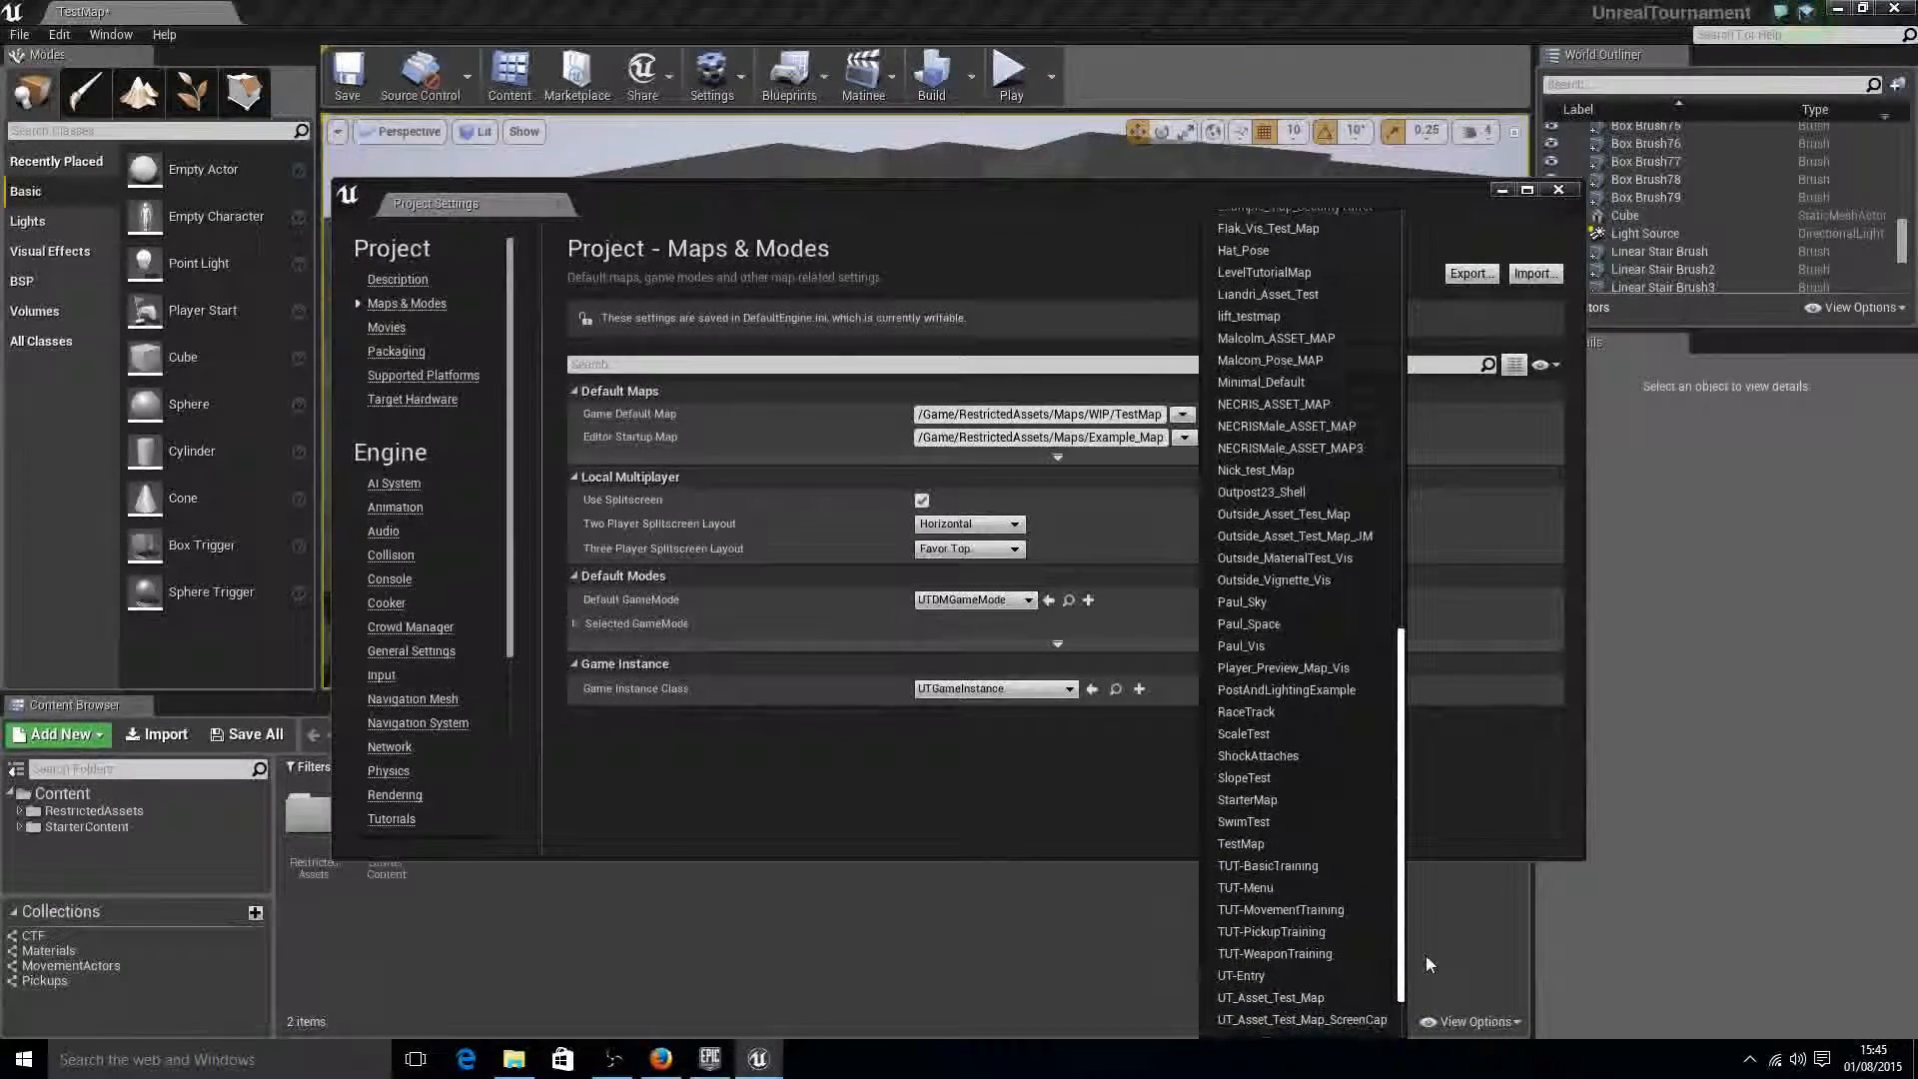
click(1286, 842)
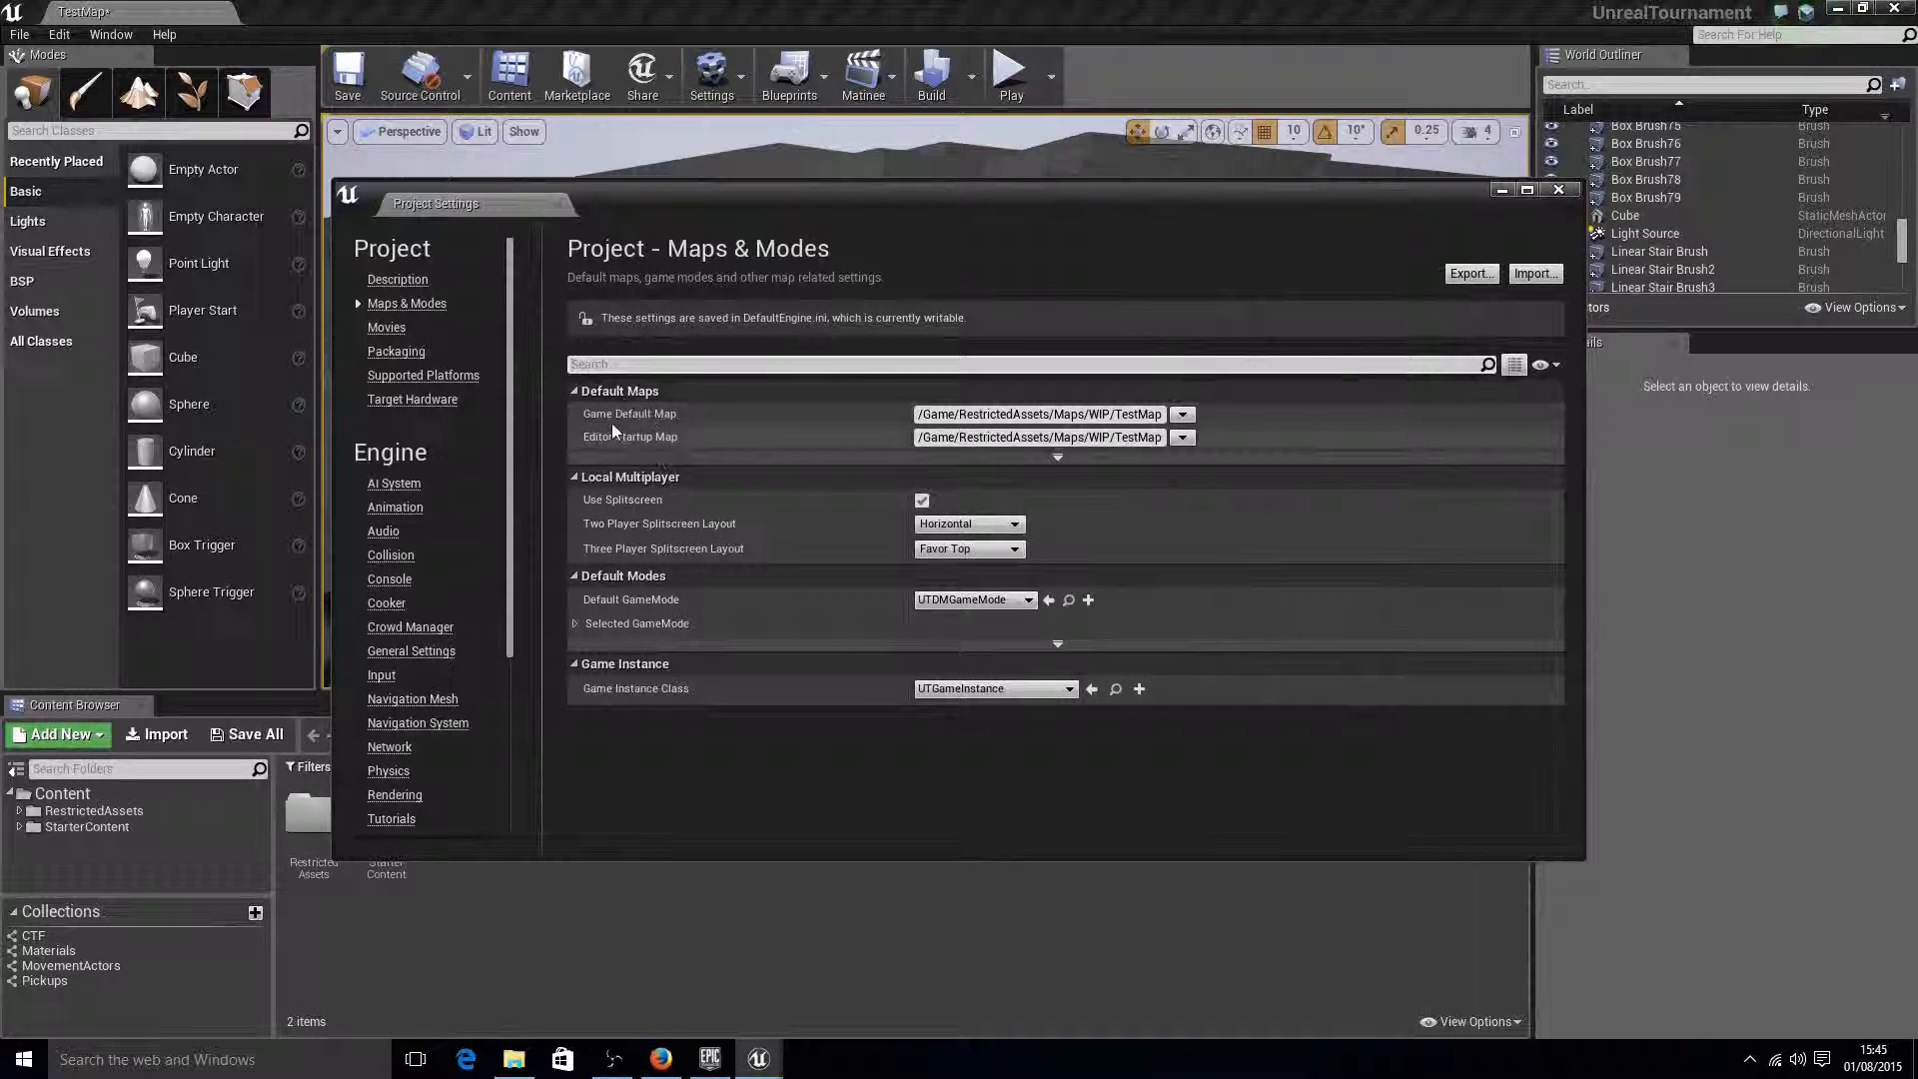
click(1559, 189)
- Examine the layout of TestMap from inside, including its rooms, doorways, stairs, weapon pickup and open areas
right_drag(998, 400, 884, 379)
key(w)
key(s)
key(w)
key(w)
key(w)
key(s)
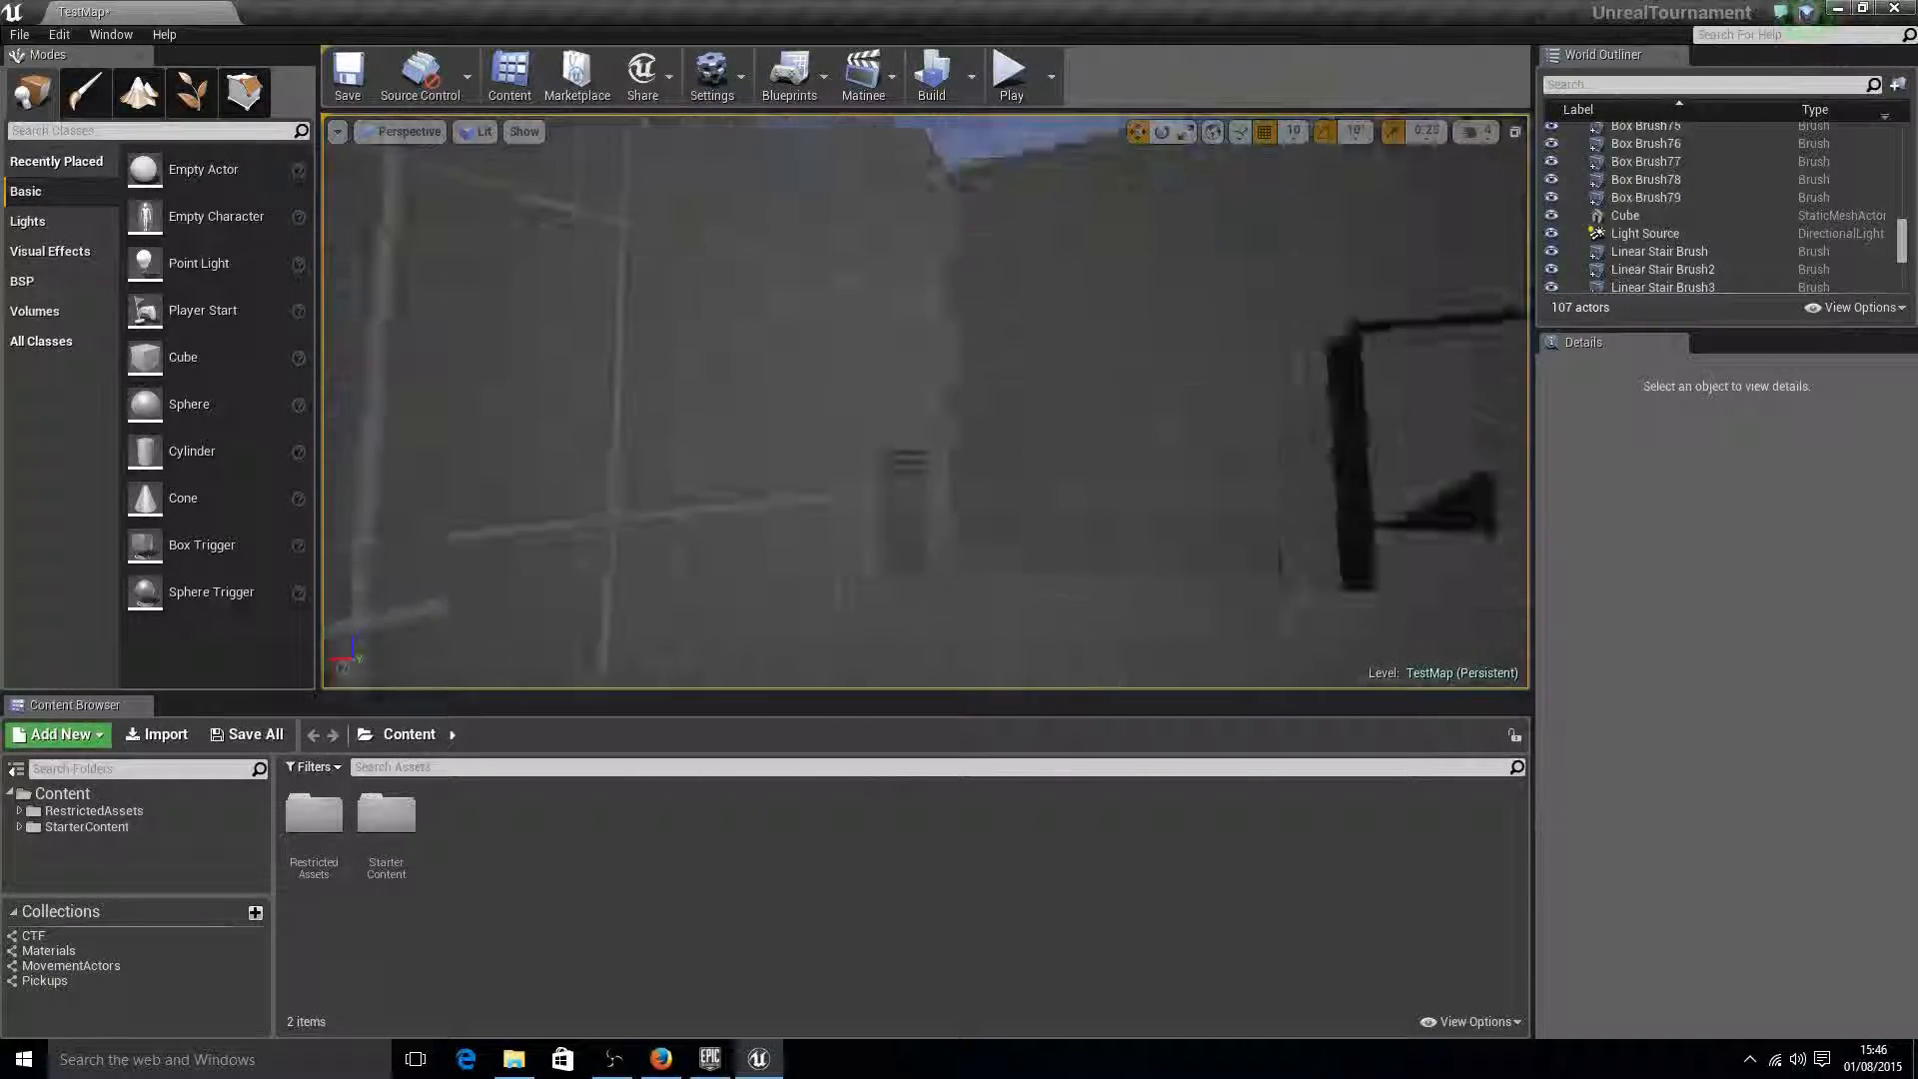
key(w)
right_drag(924, 400, 903, 309)
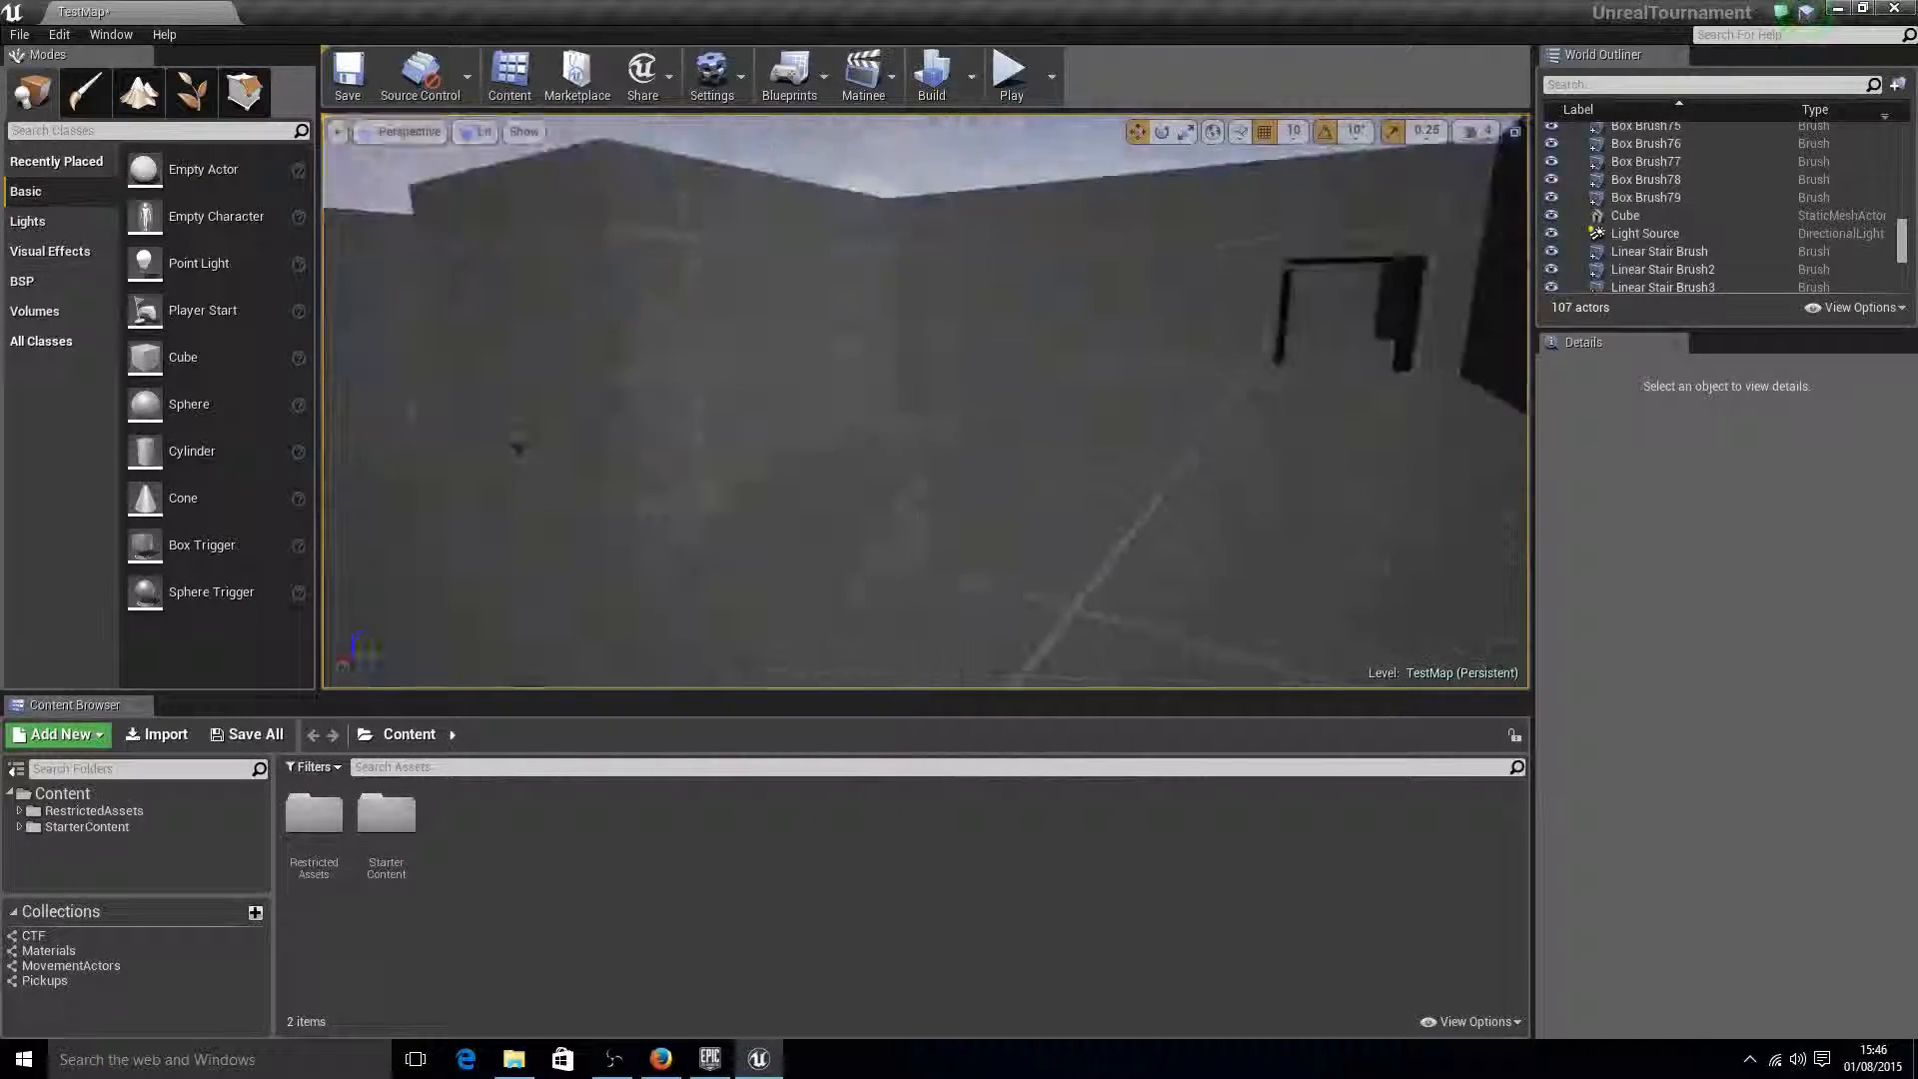
right_drag(924, 400, 914, 350)
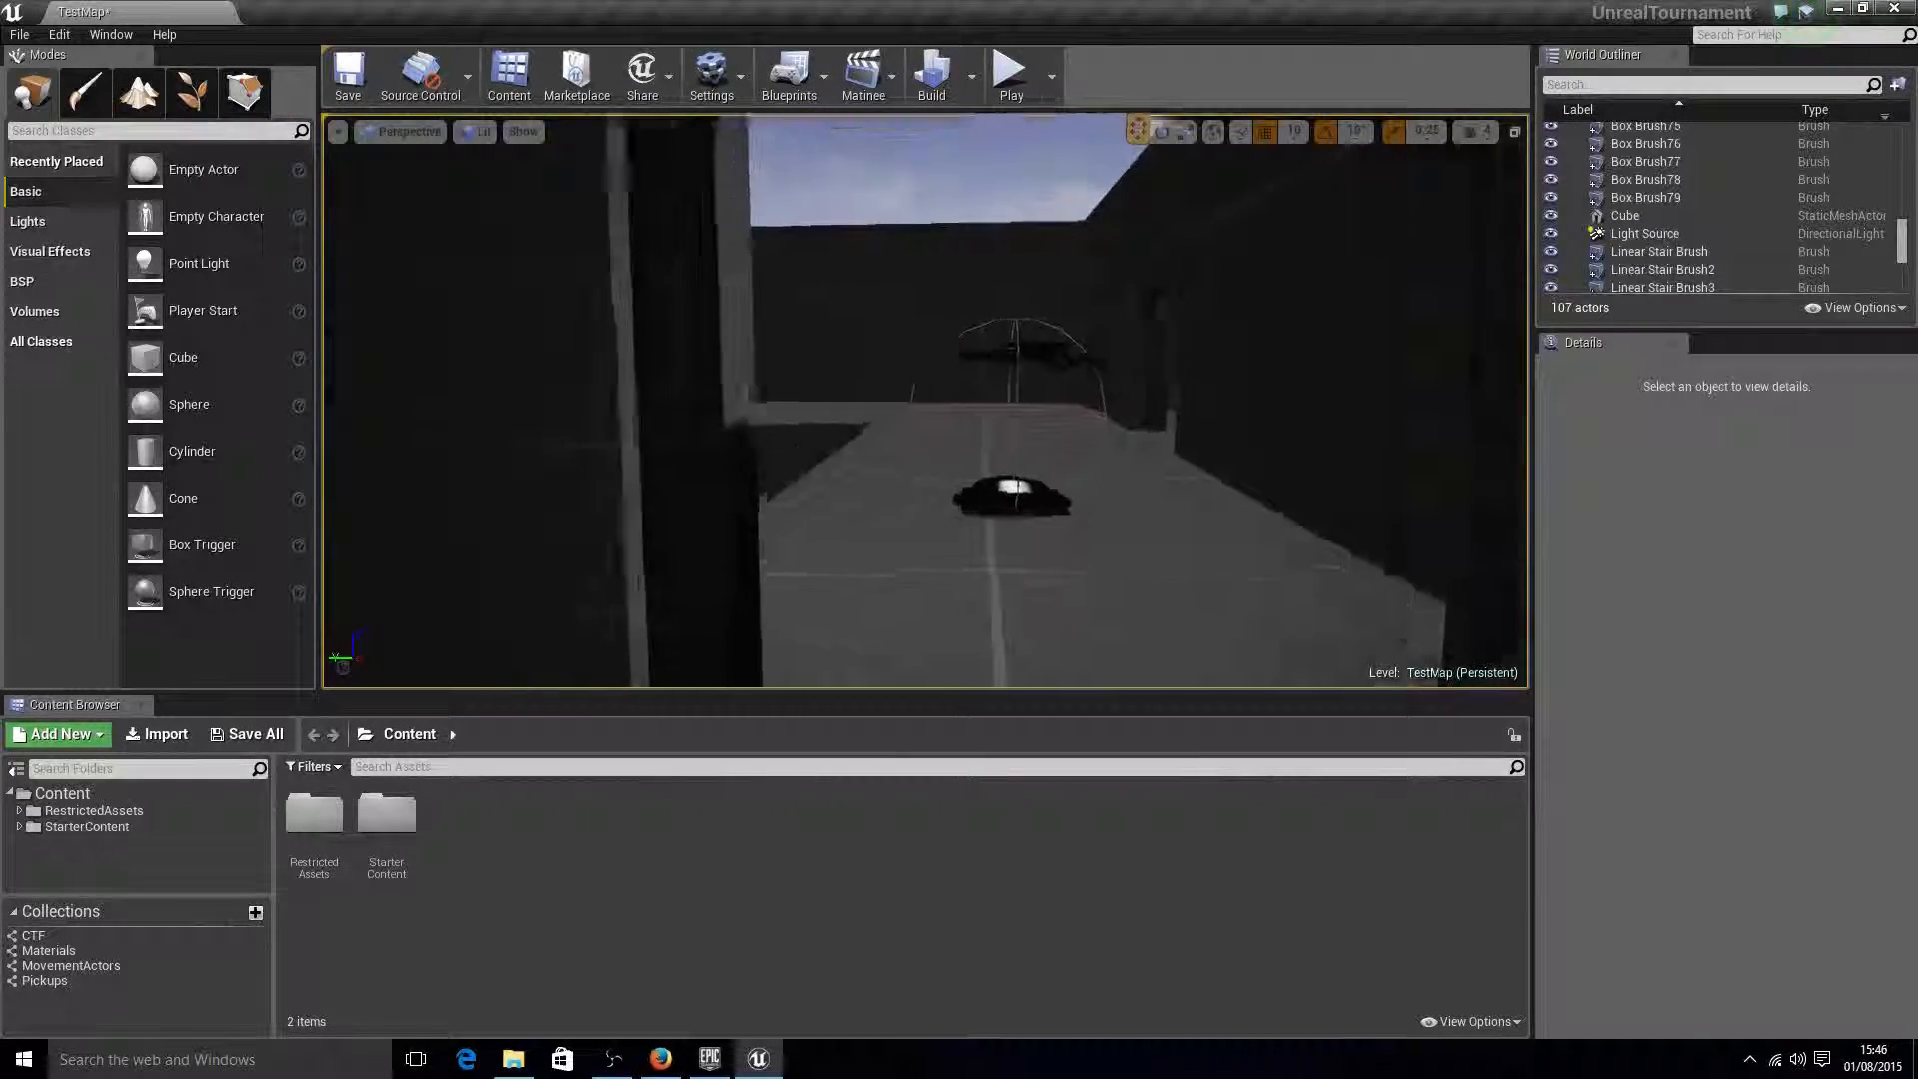
right_drag(924, 400, 729, 404)
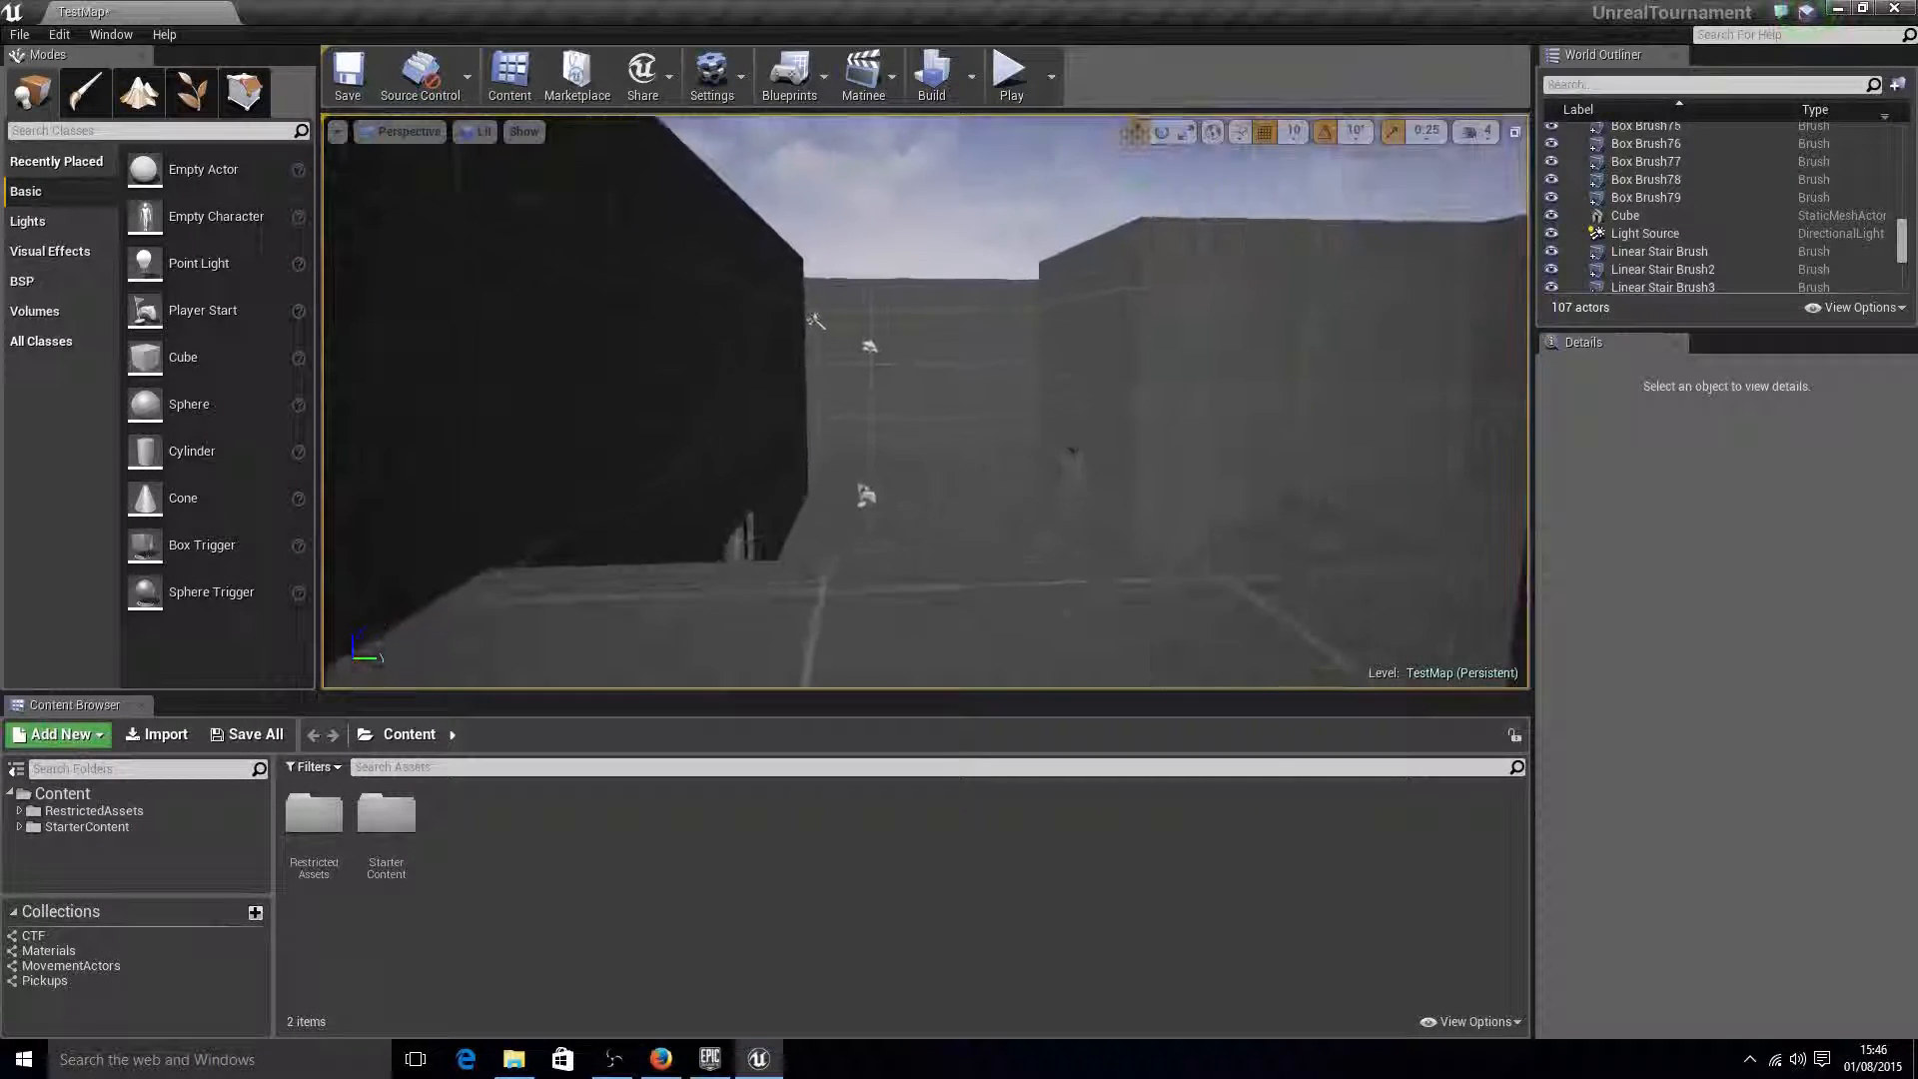
right_drag(1004, 409, 1129, 380)
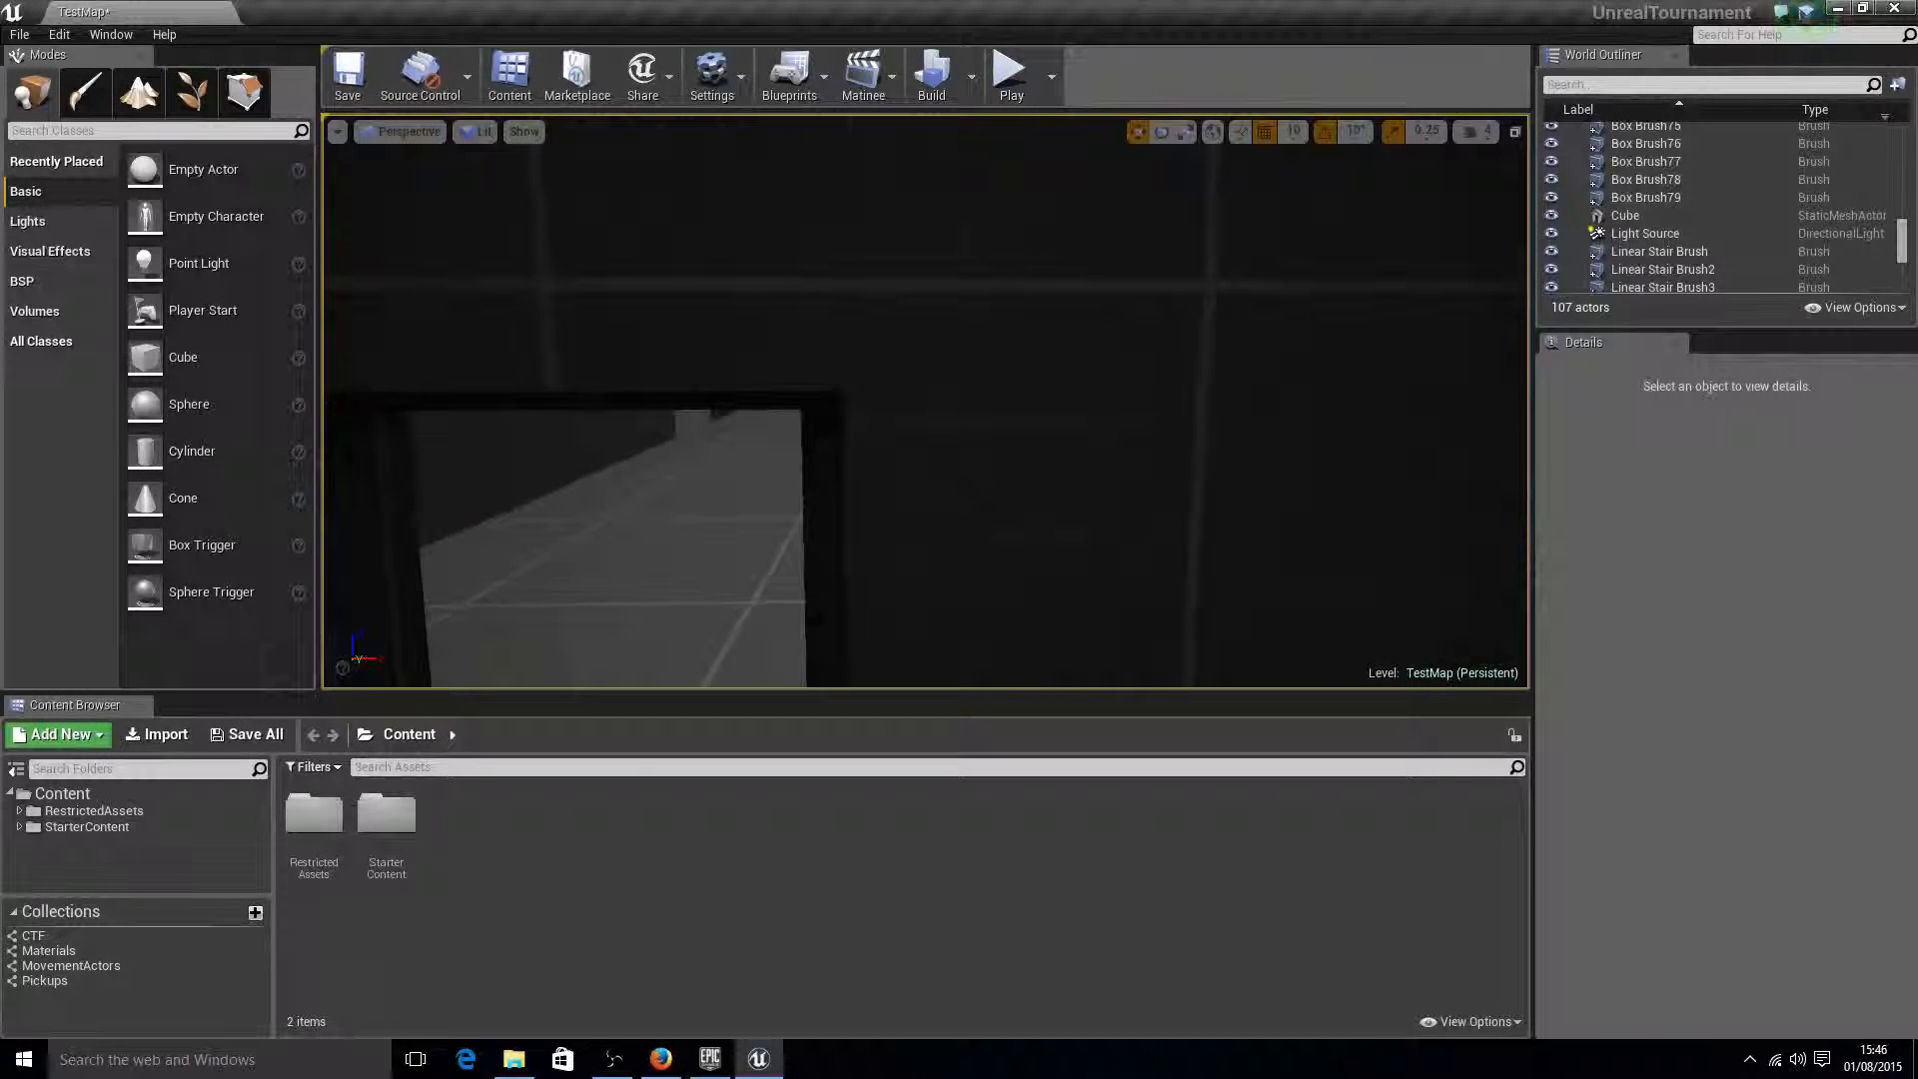
right_drag(924, 400, 1044, 404)
right_drag(924, 399, 1123, 425)
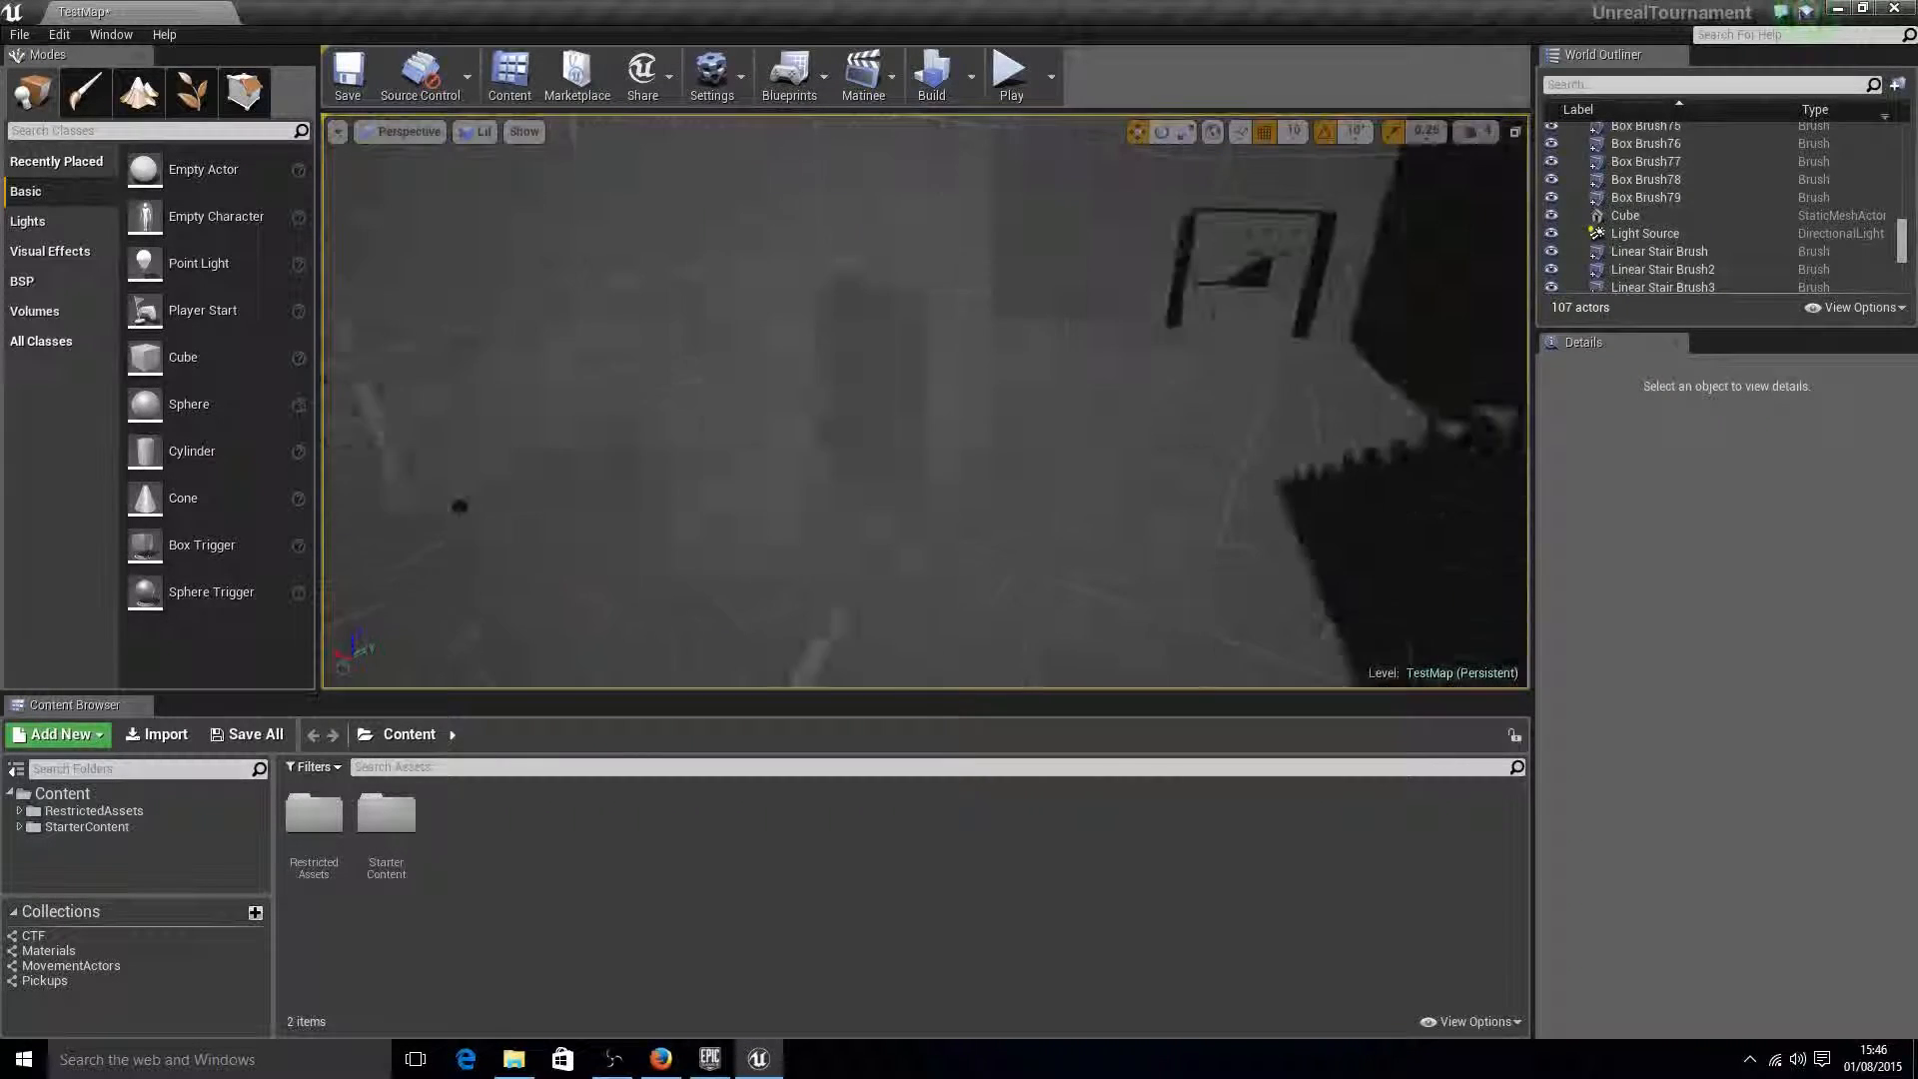
right_drag(924, 400, 784, 364)
key(w)
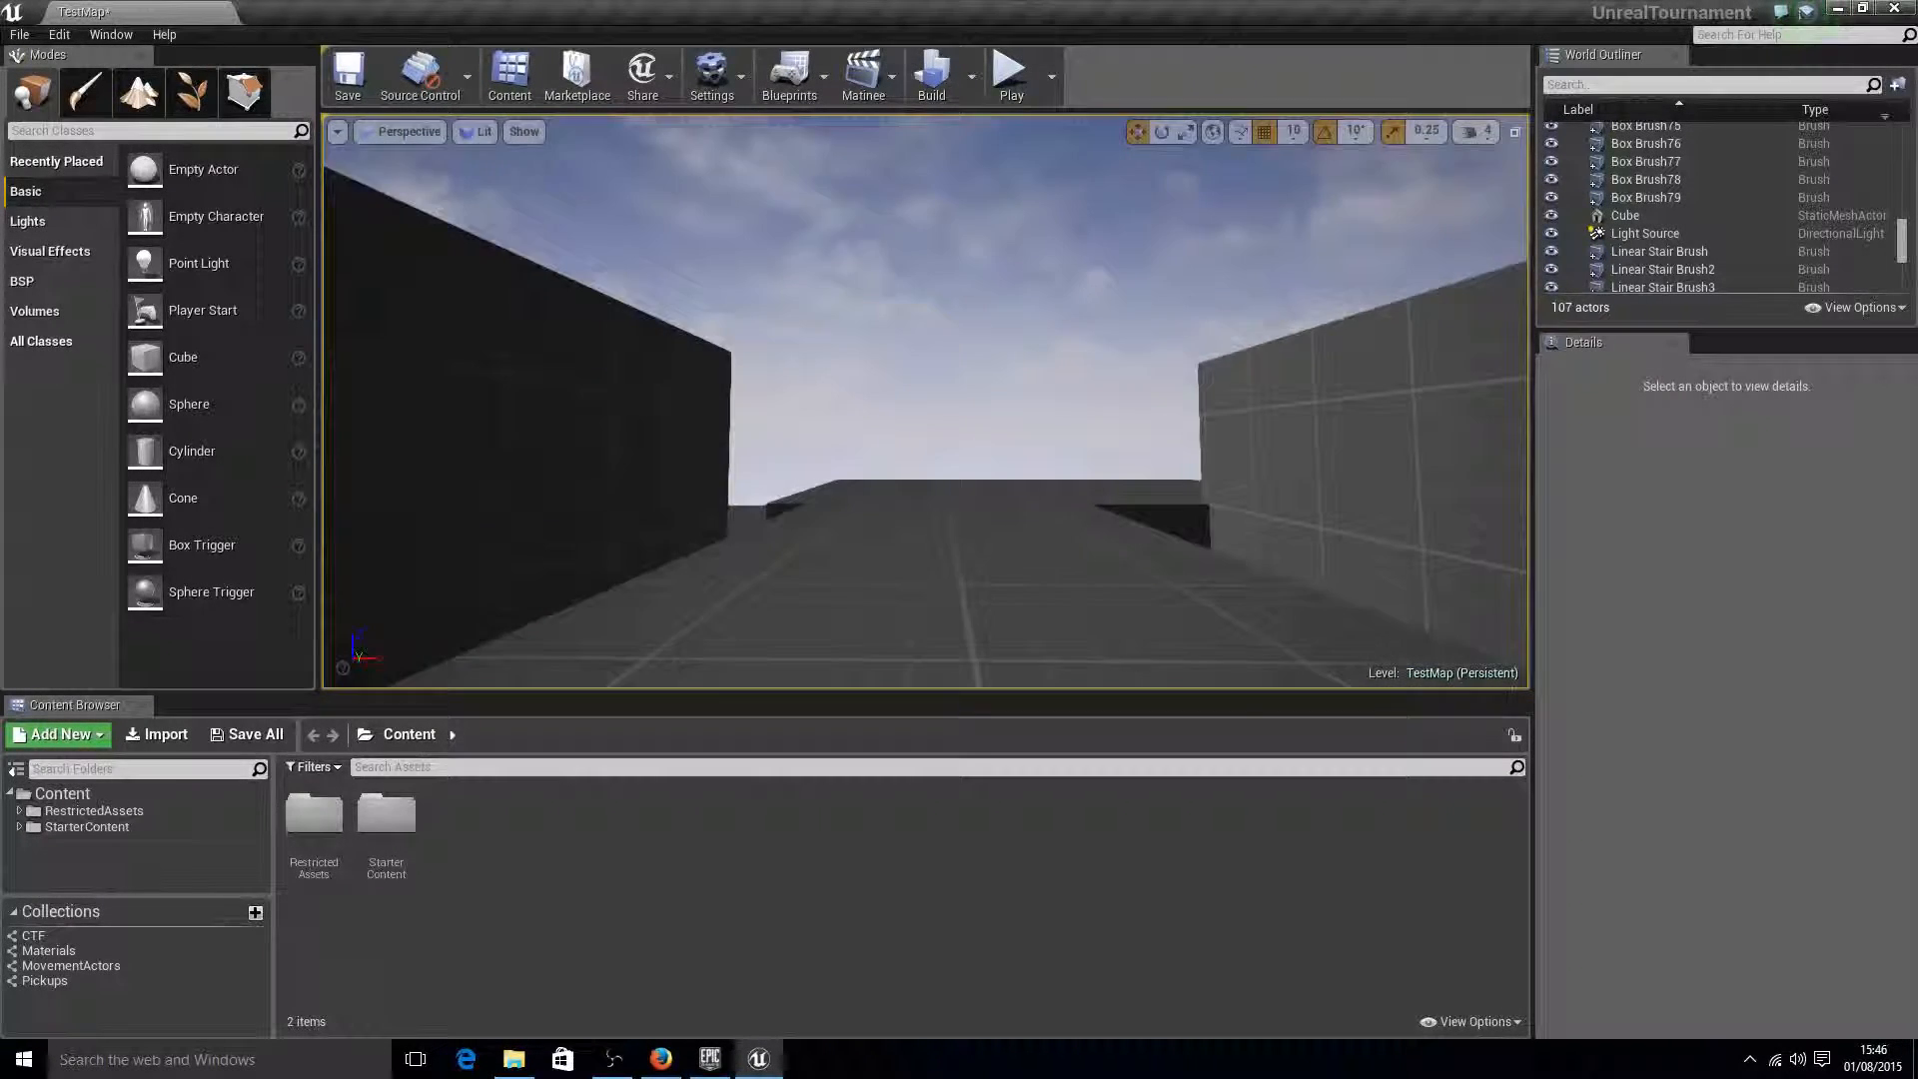
key(s)
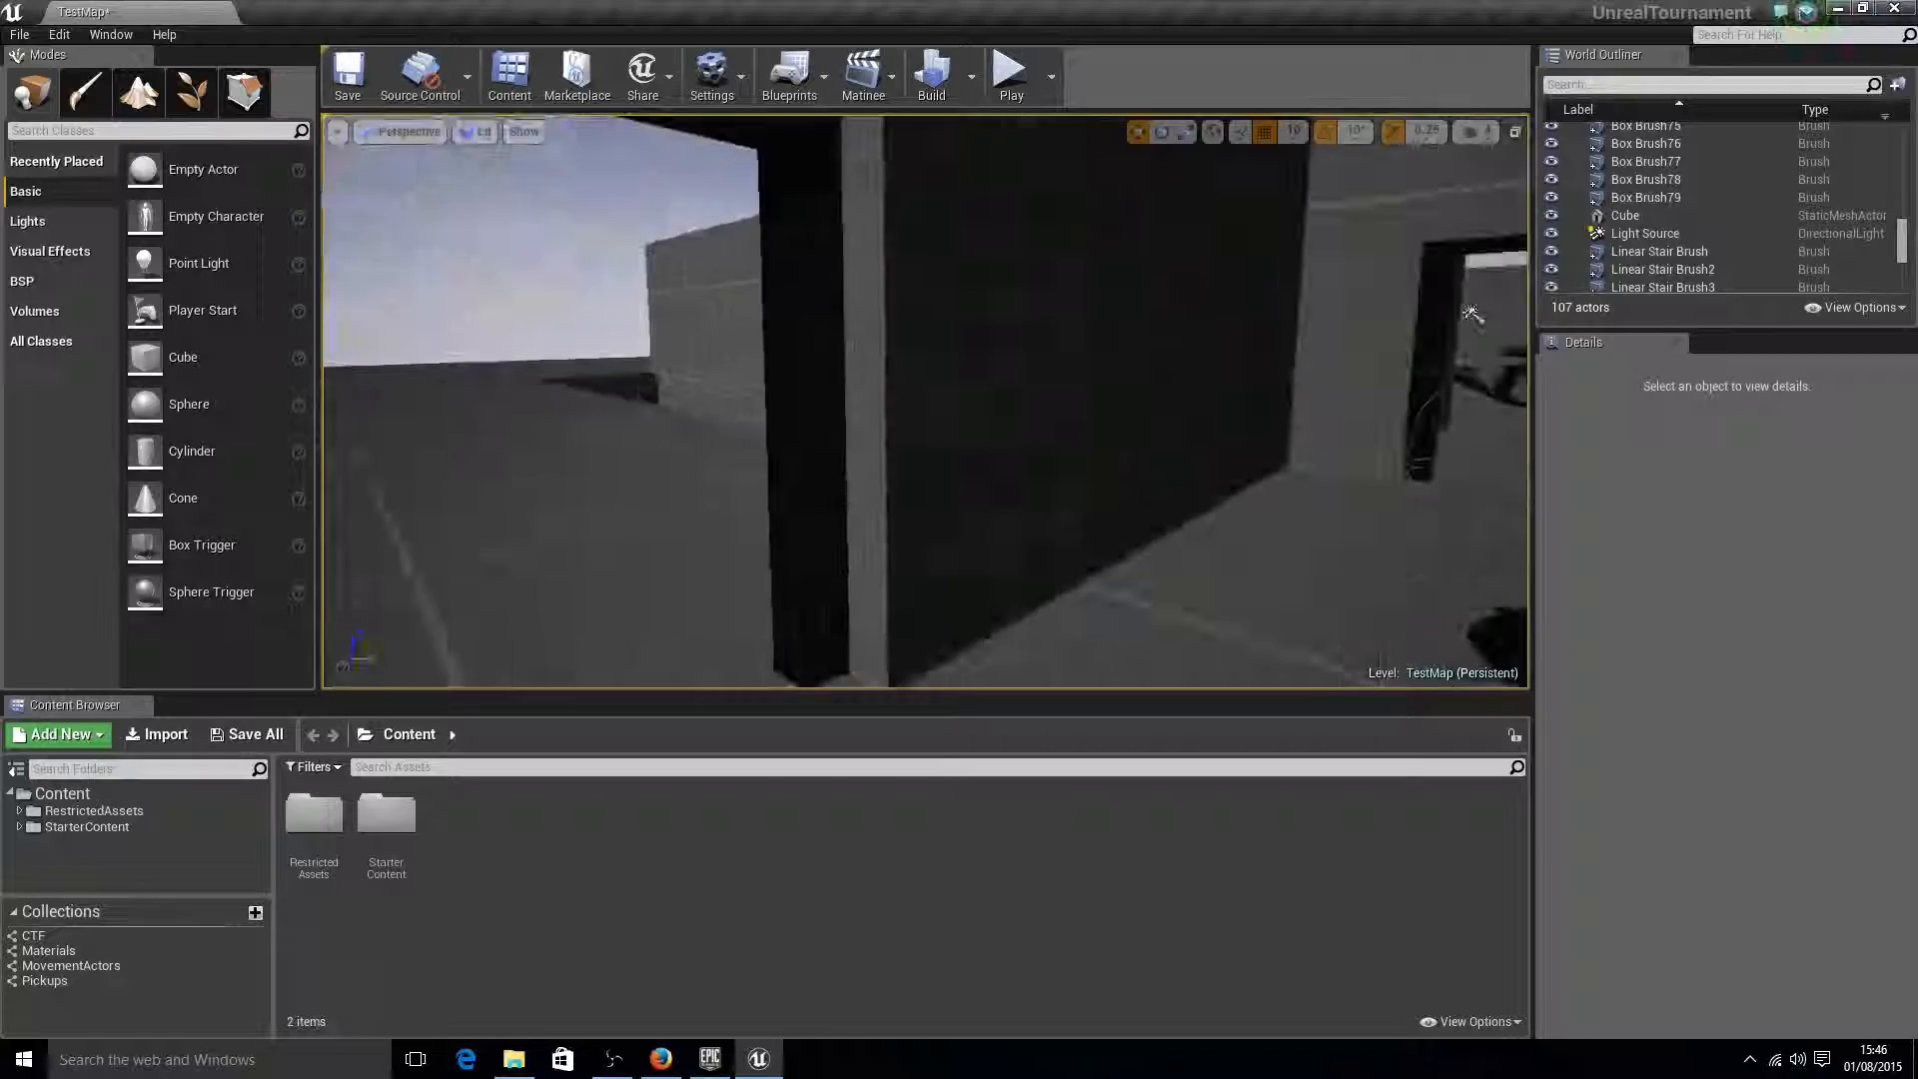
right_drag(924, 400, 804, 399)
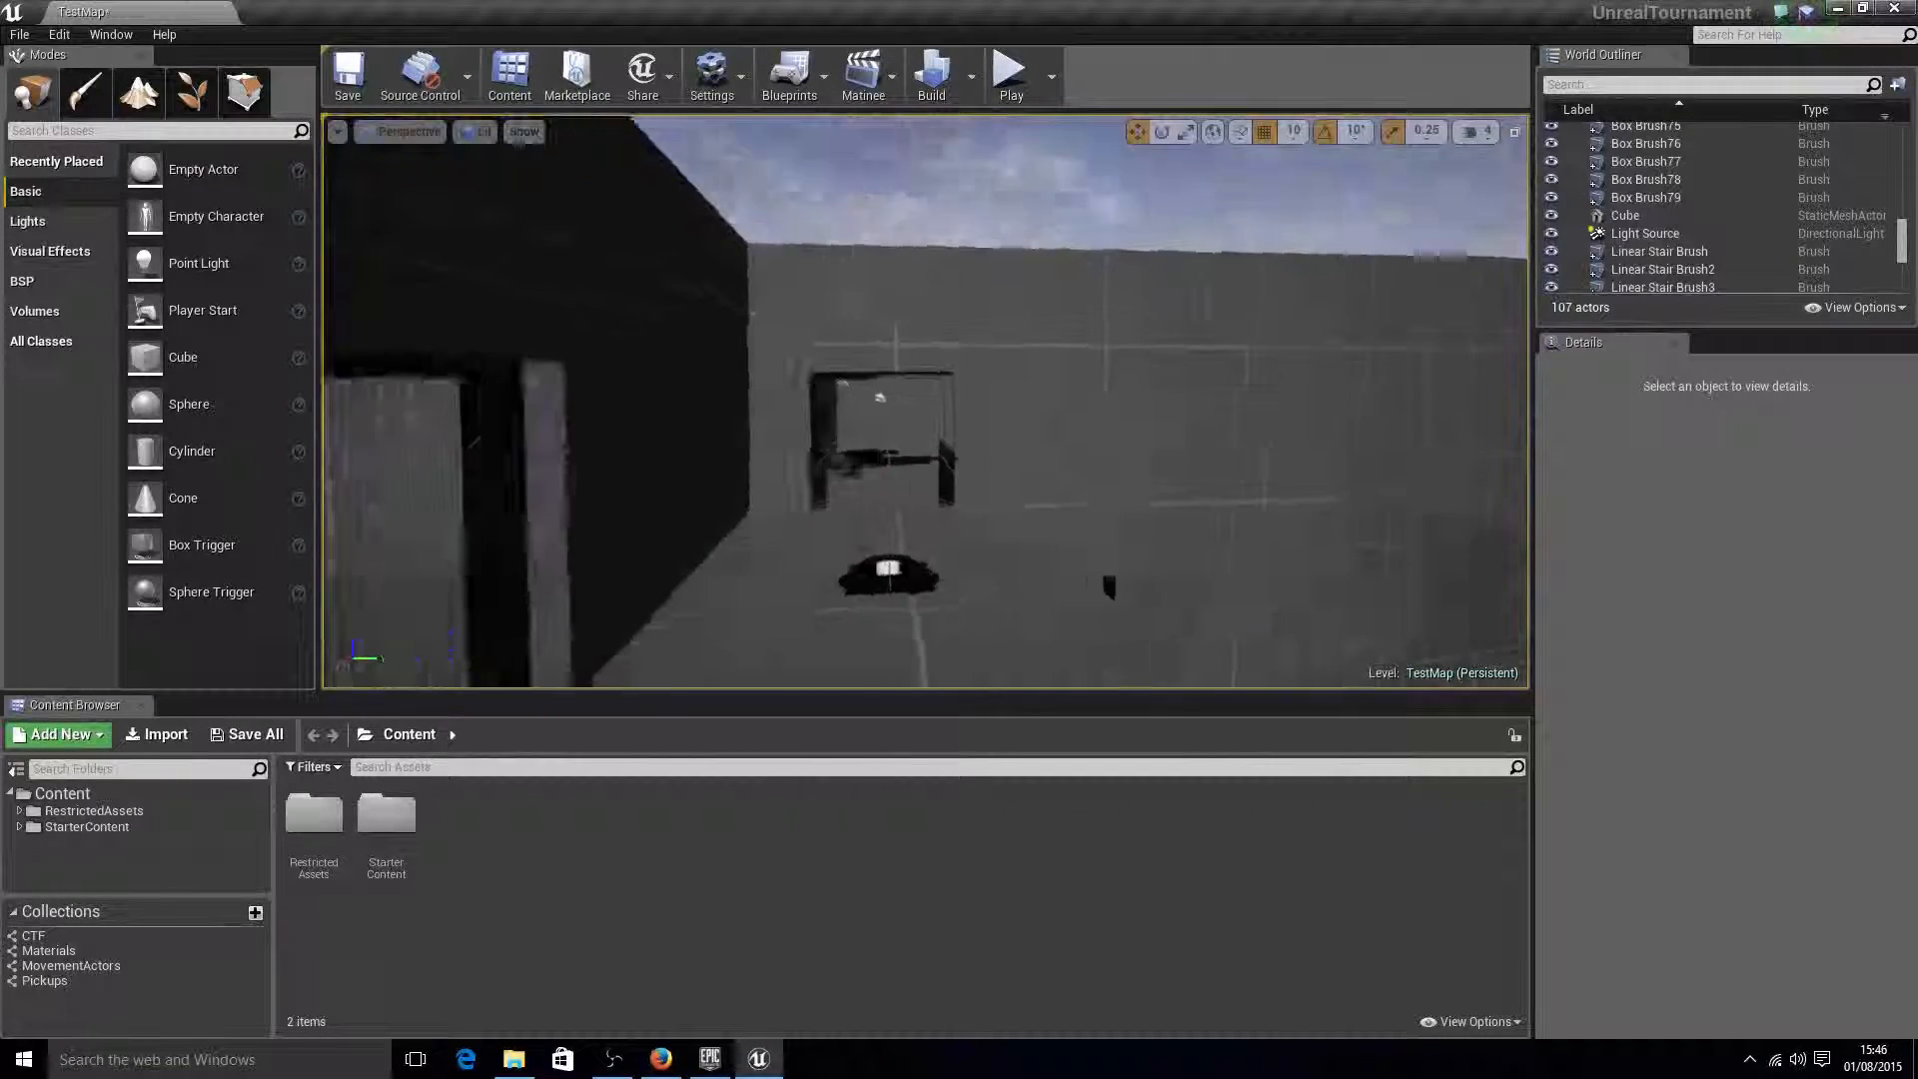
right_drag(925, 402, 799, 402)
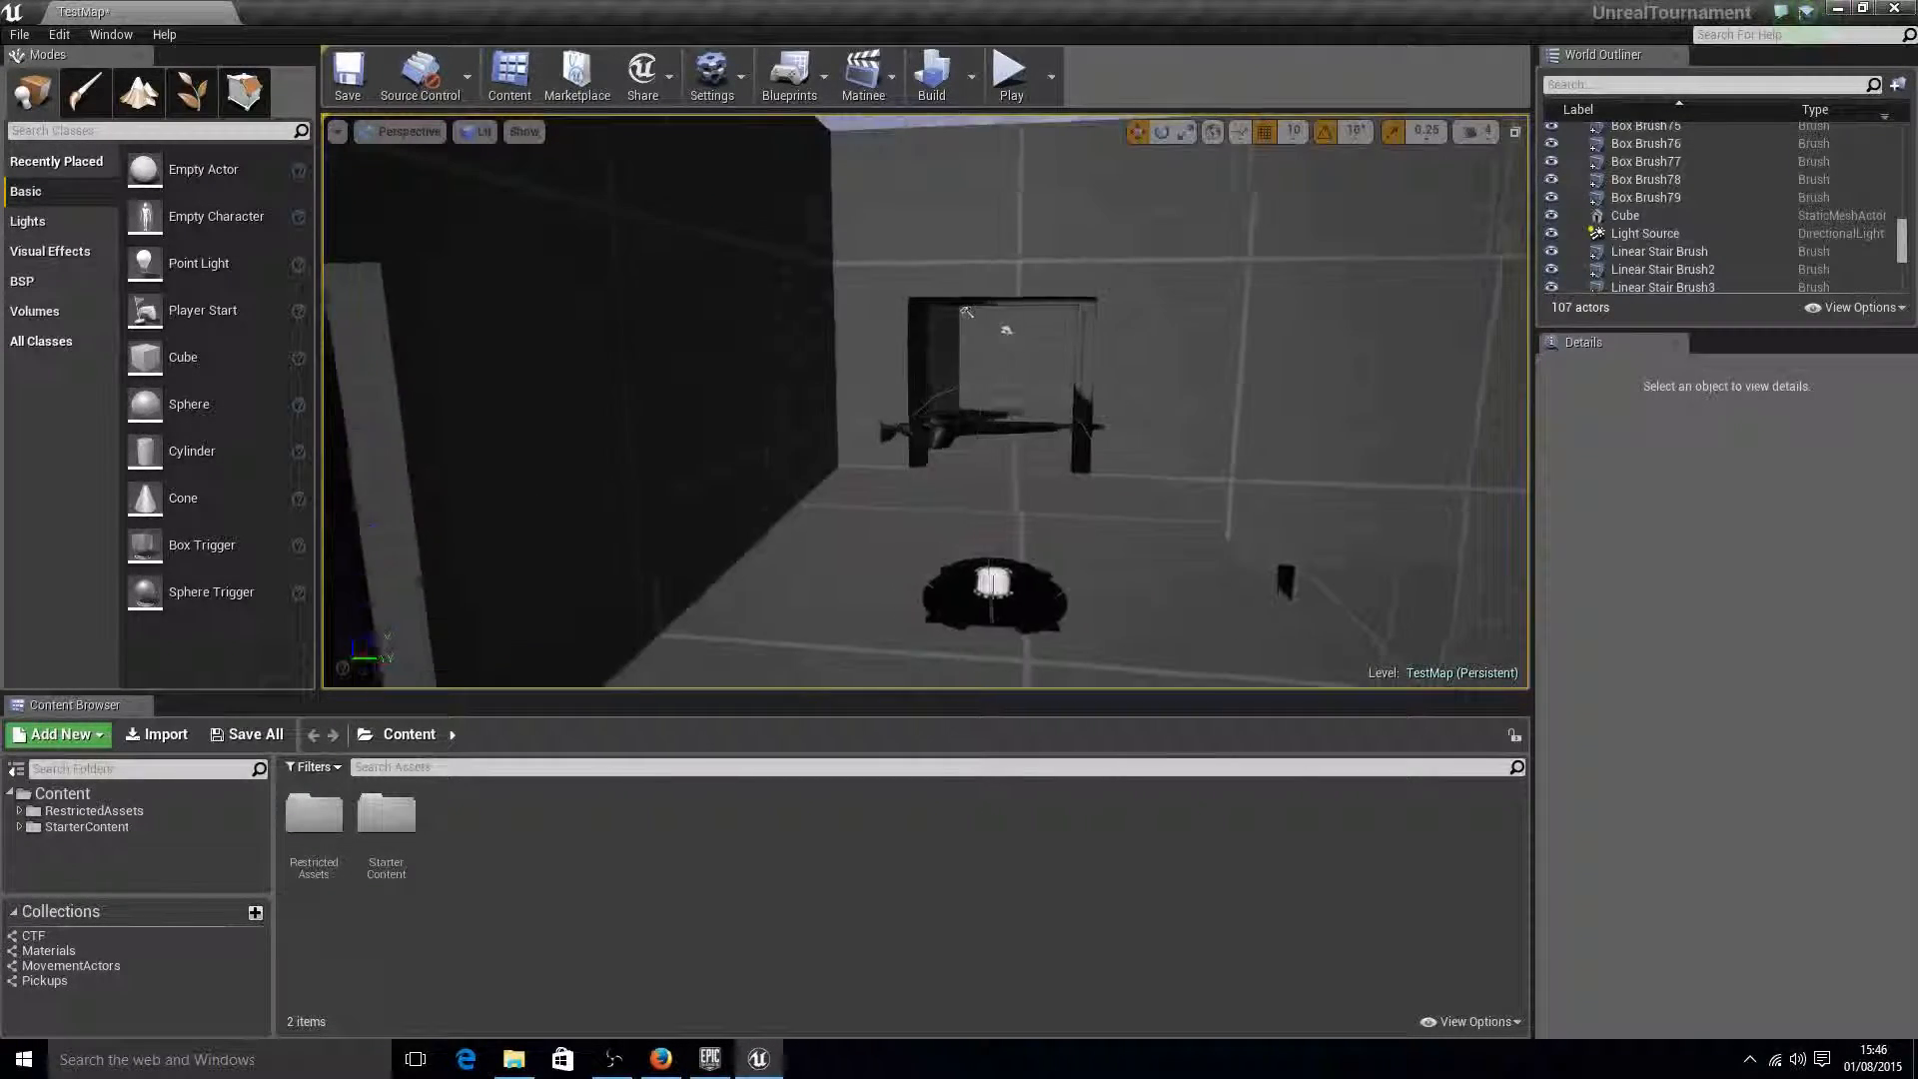
right_drag(925, 401, 1159, 446)
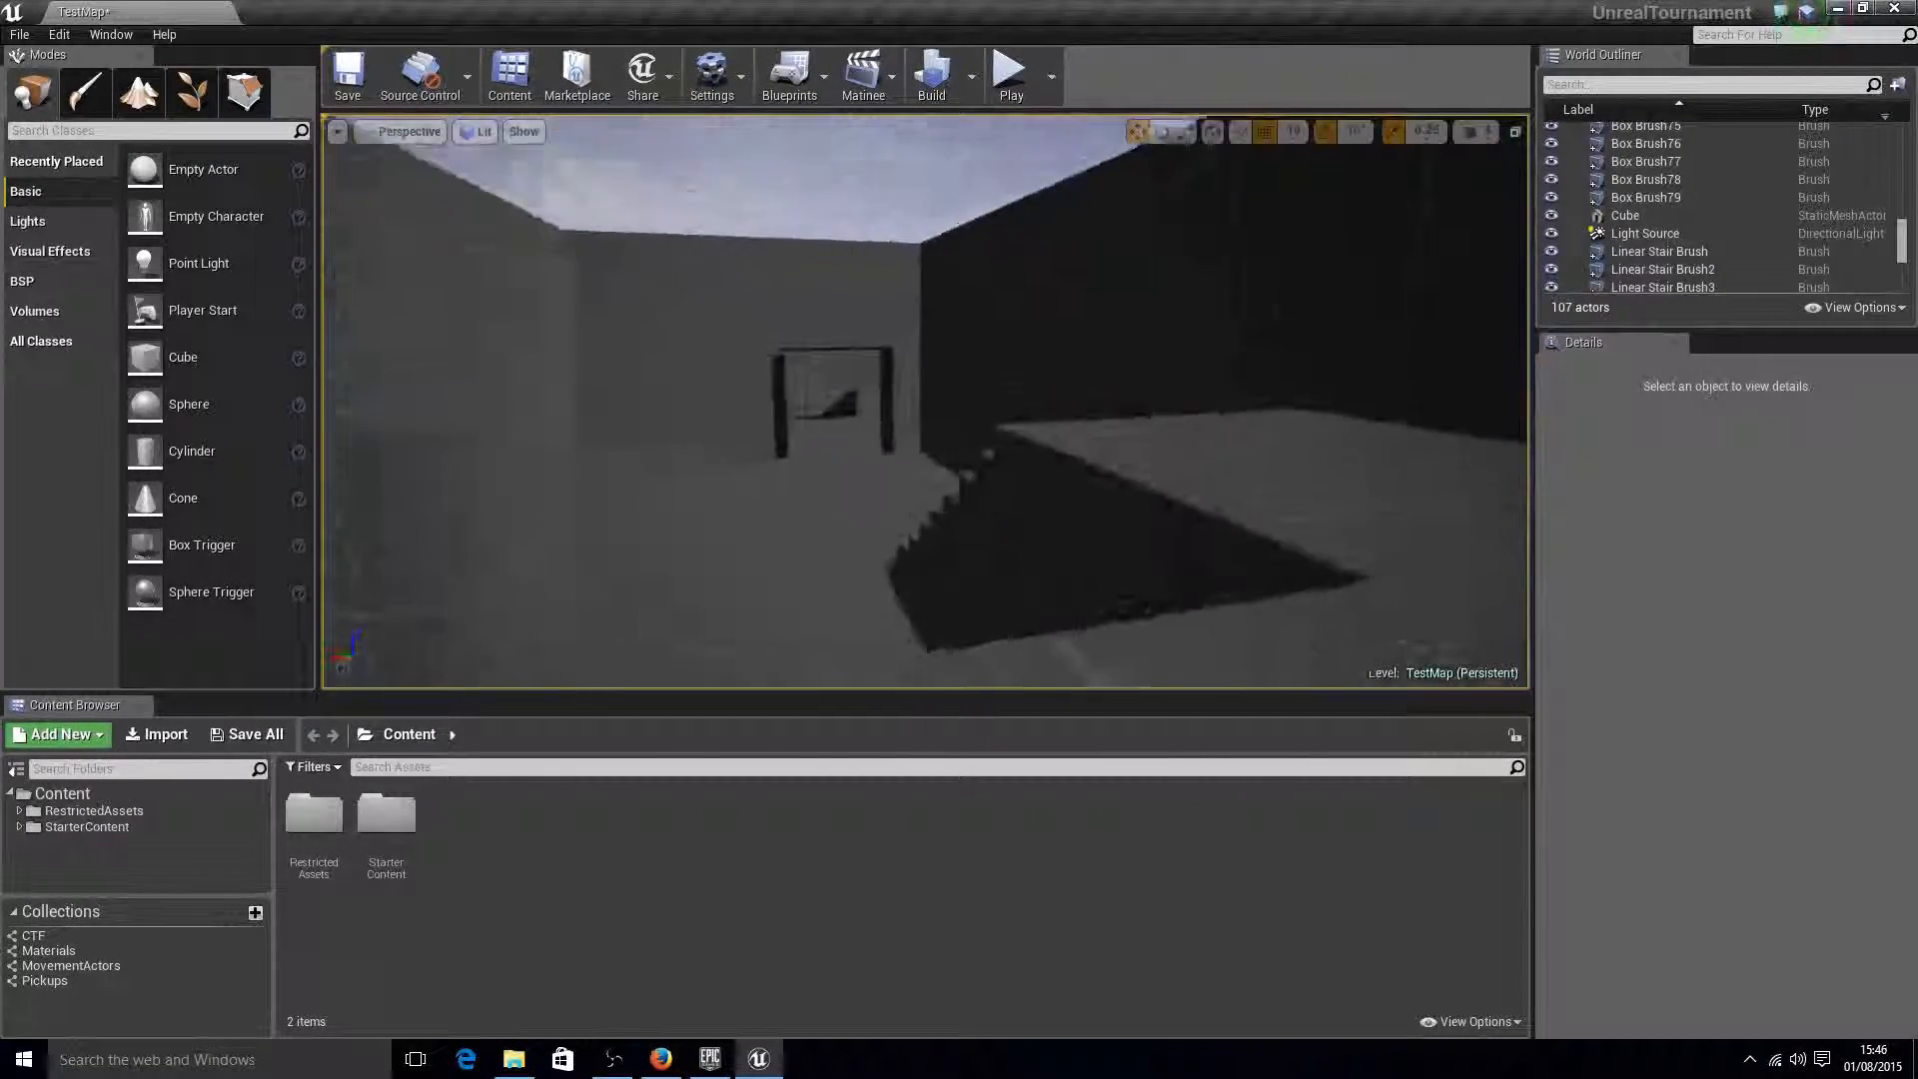
right_drag(925, 402, 1418, 409)
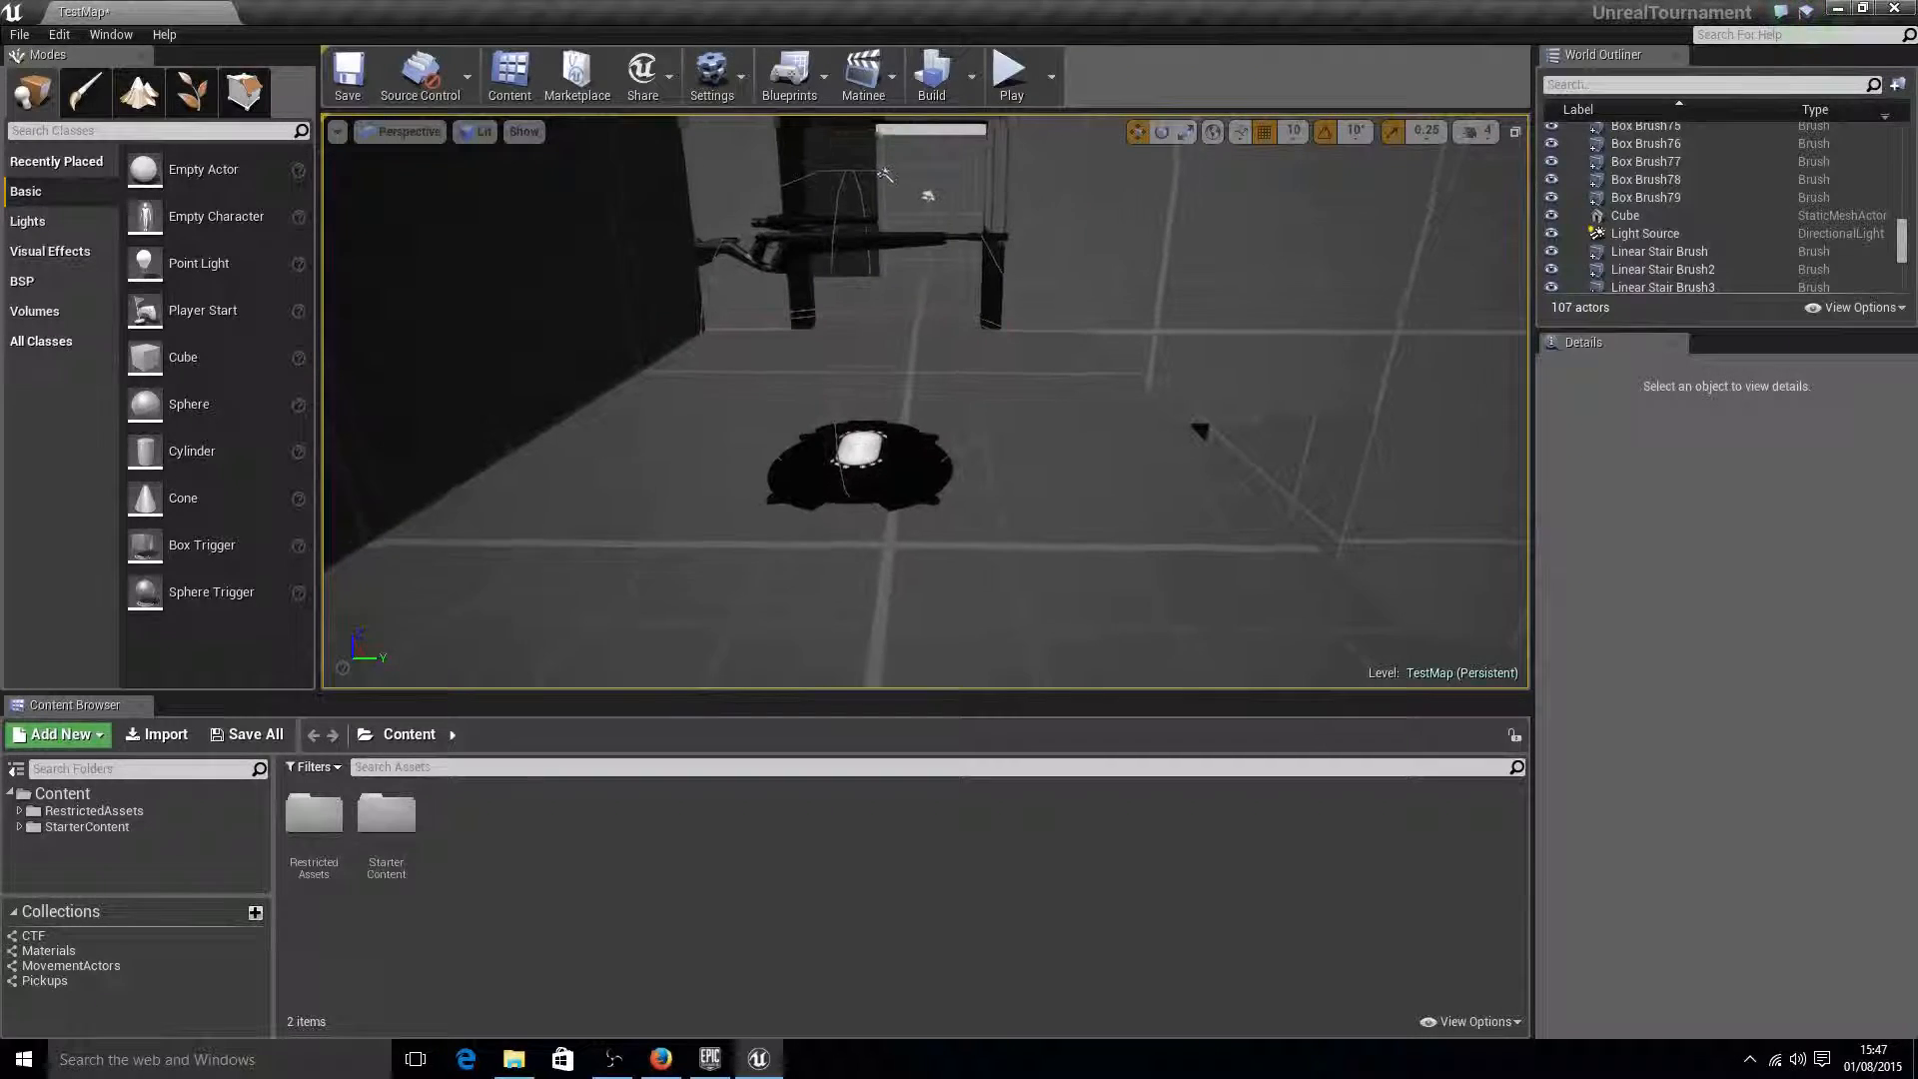
right_drag(925, 401, 559, 390)
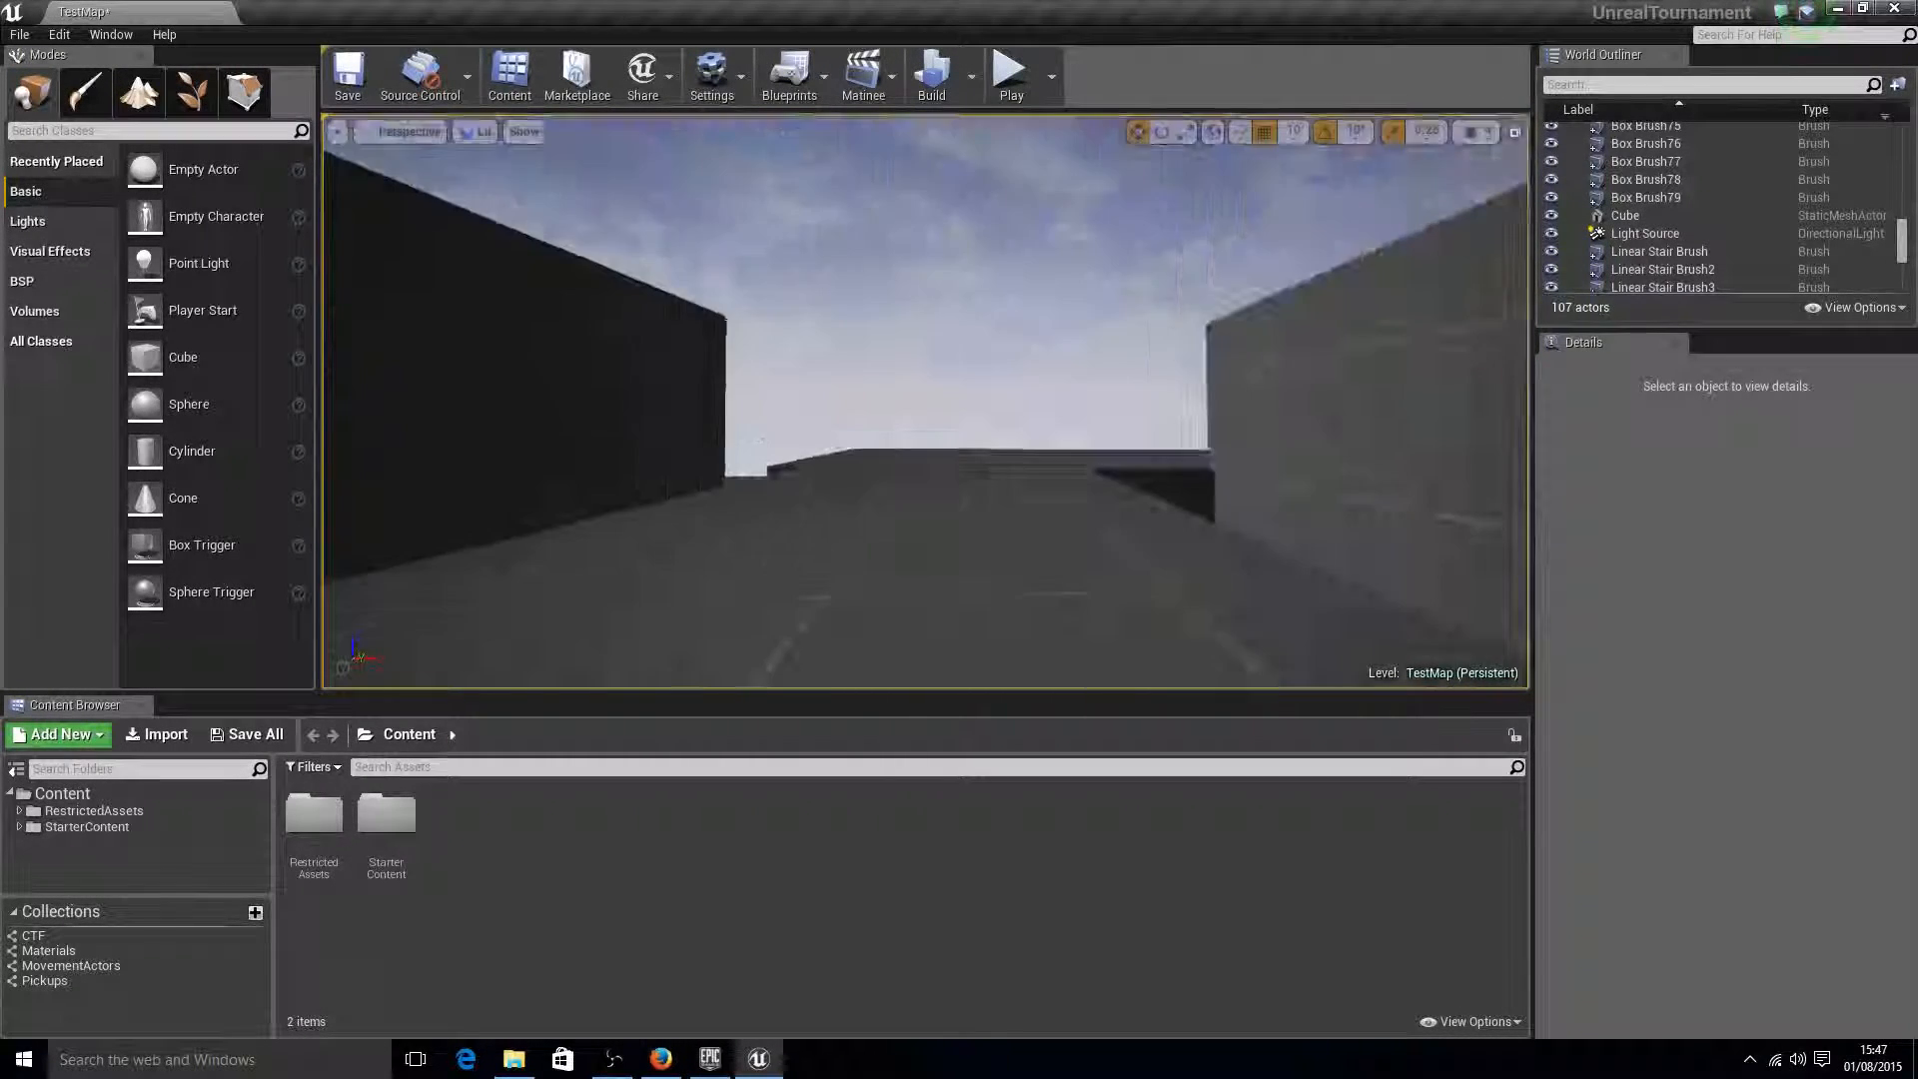
right_drag(925, 401, 1011, 397)
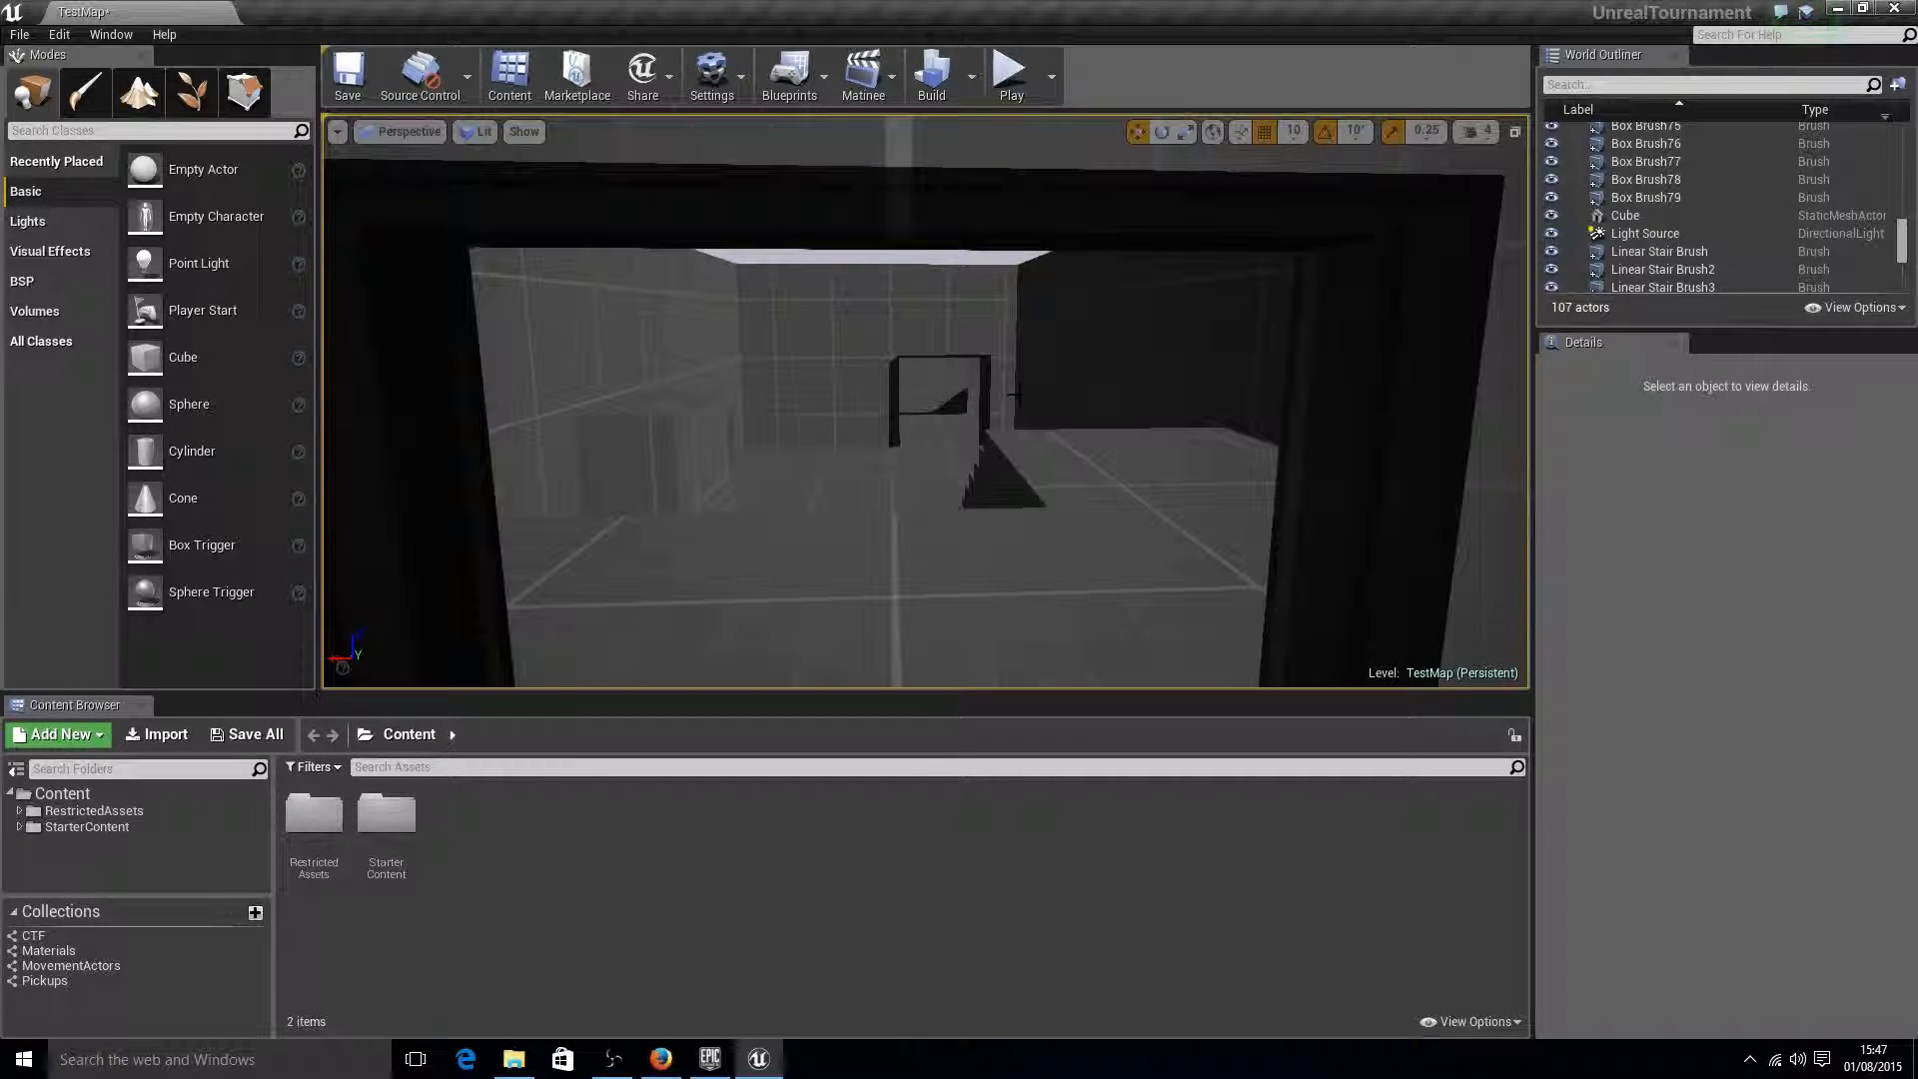
- Start a play test of TestMap in the level viewport and pick up the rocket launcher
mouse_move(1017, 394)
right_down()
mouse_move(679, 399)
mouse_move(1017, 392)
mouse_move(979, 397)
mouse_move(989, 419)
mouse_move(989, 398)
mouse_move(889, 399)
mouse_move(989, 401)
right_up()
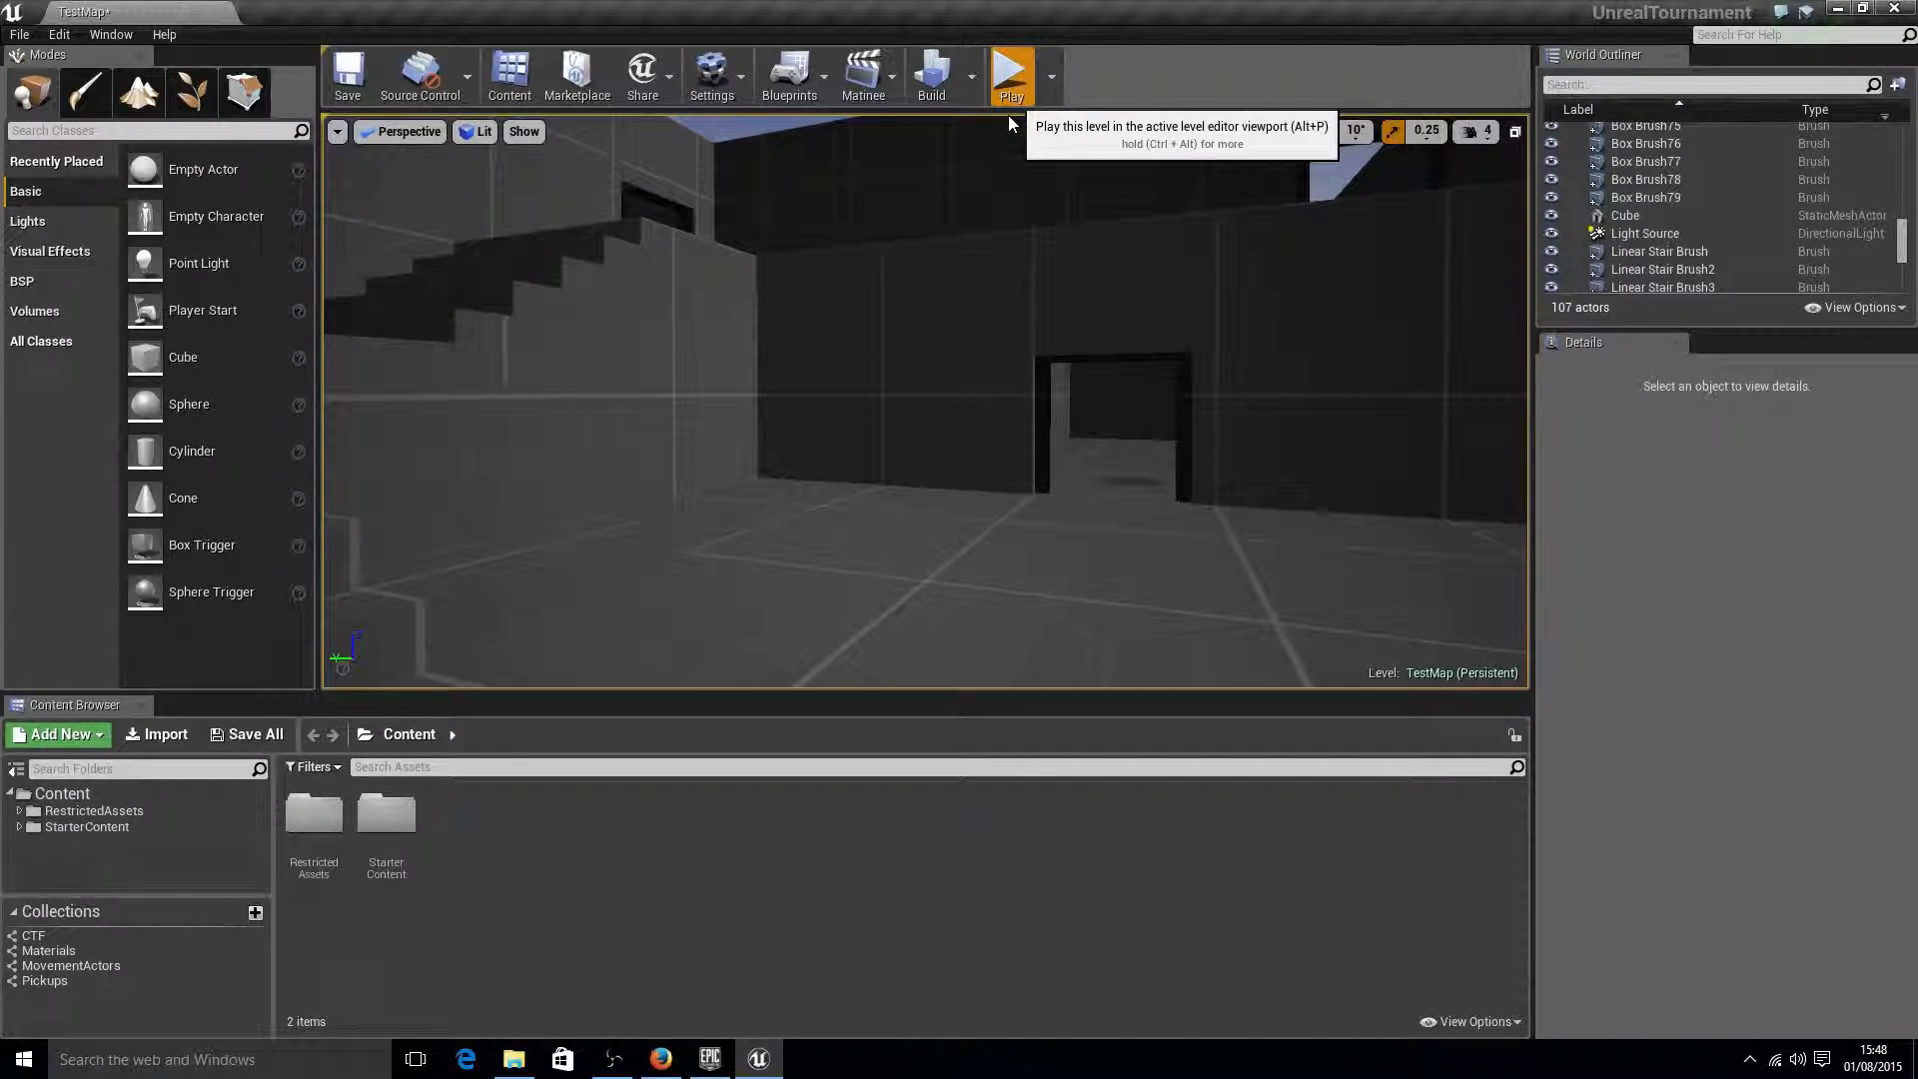
click(1009, 116)
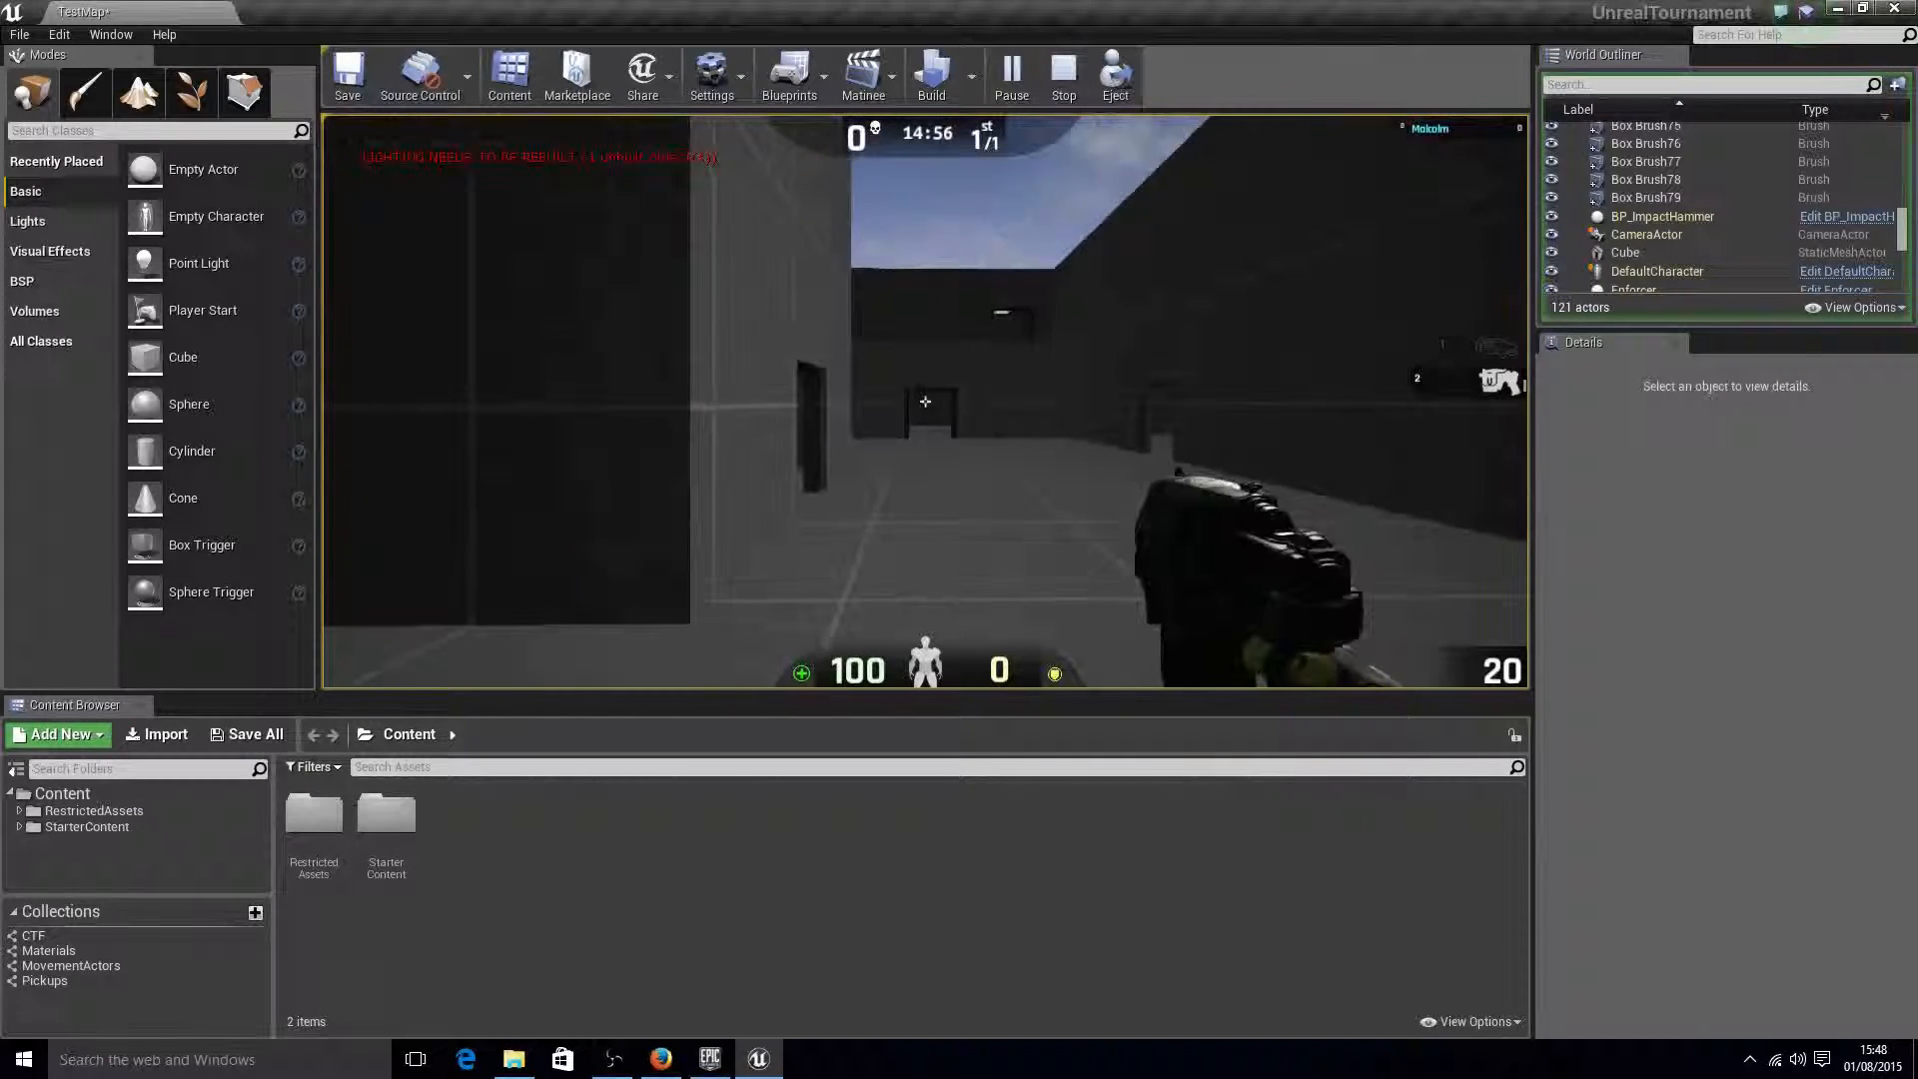
key(a)
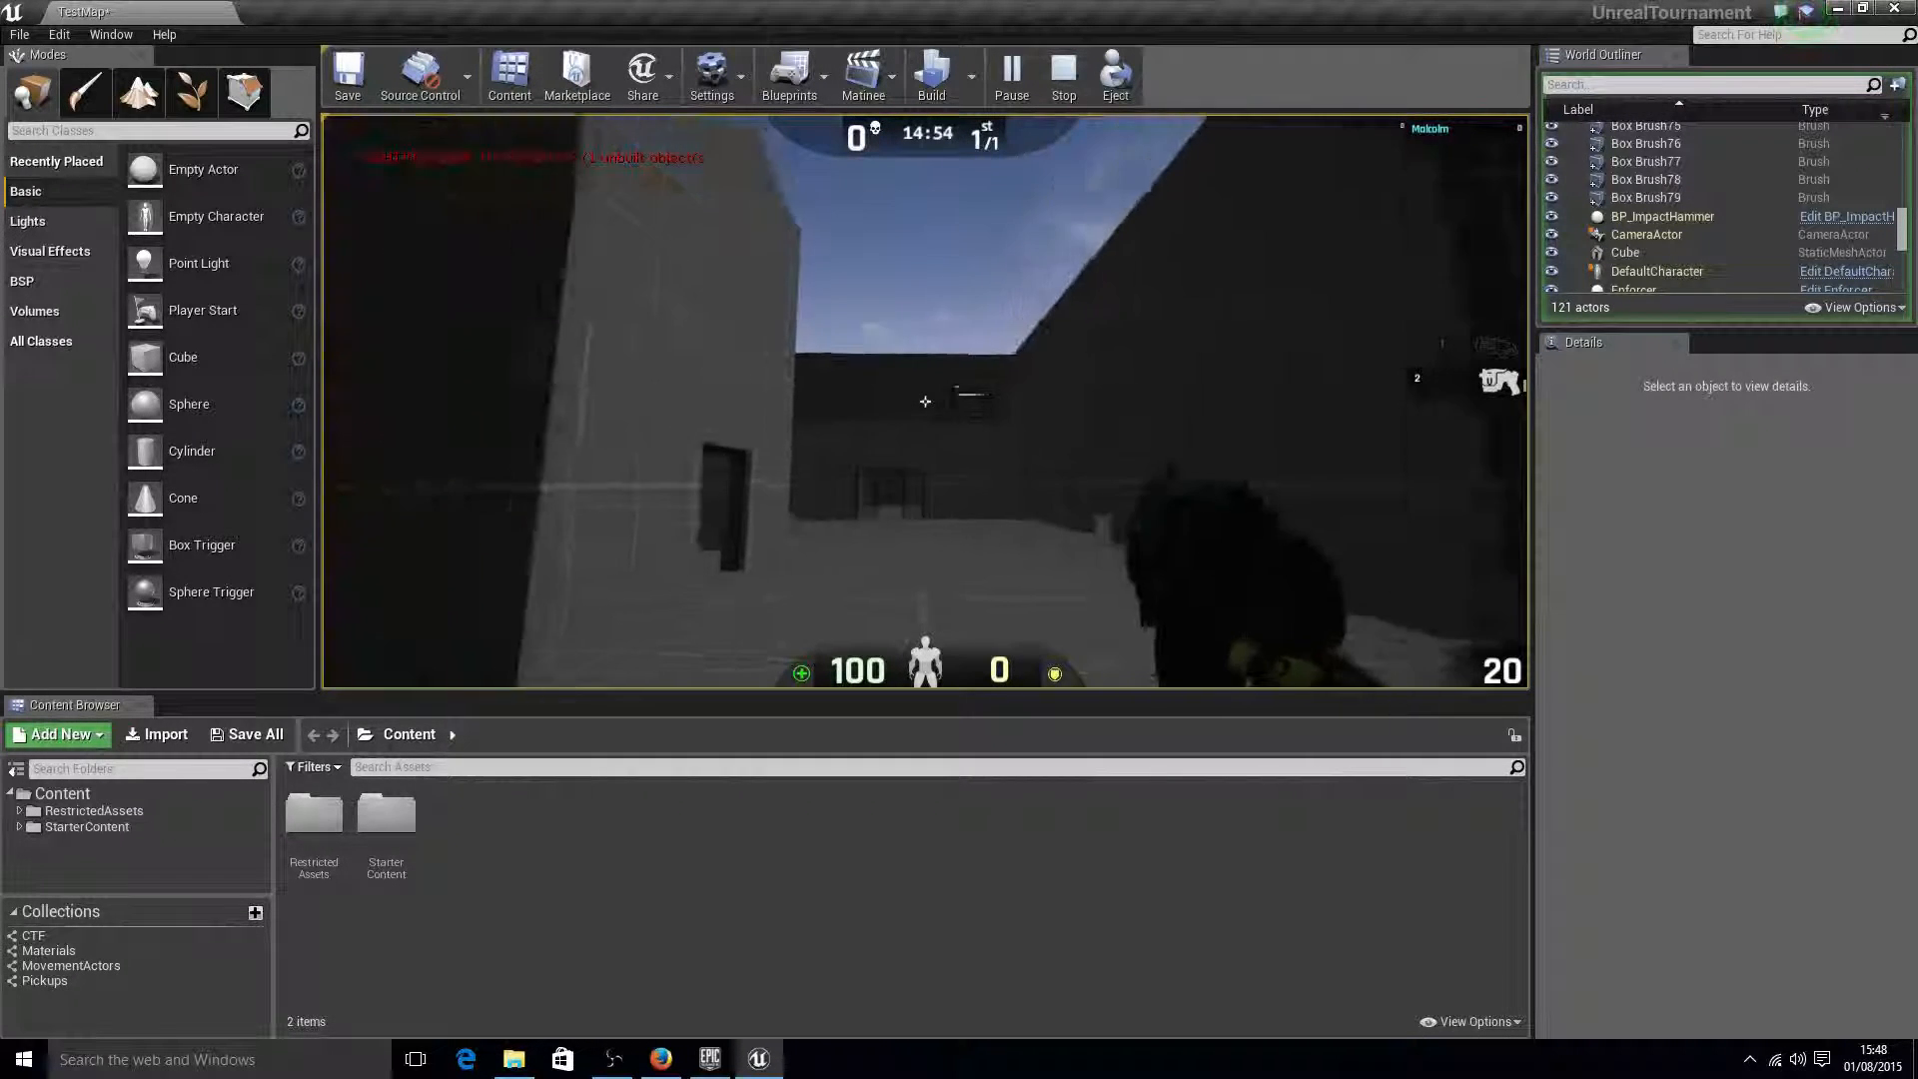
key(d)
key(w)
key(w)
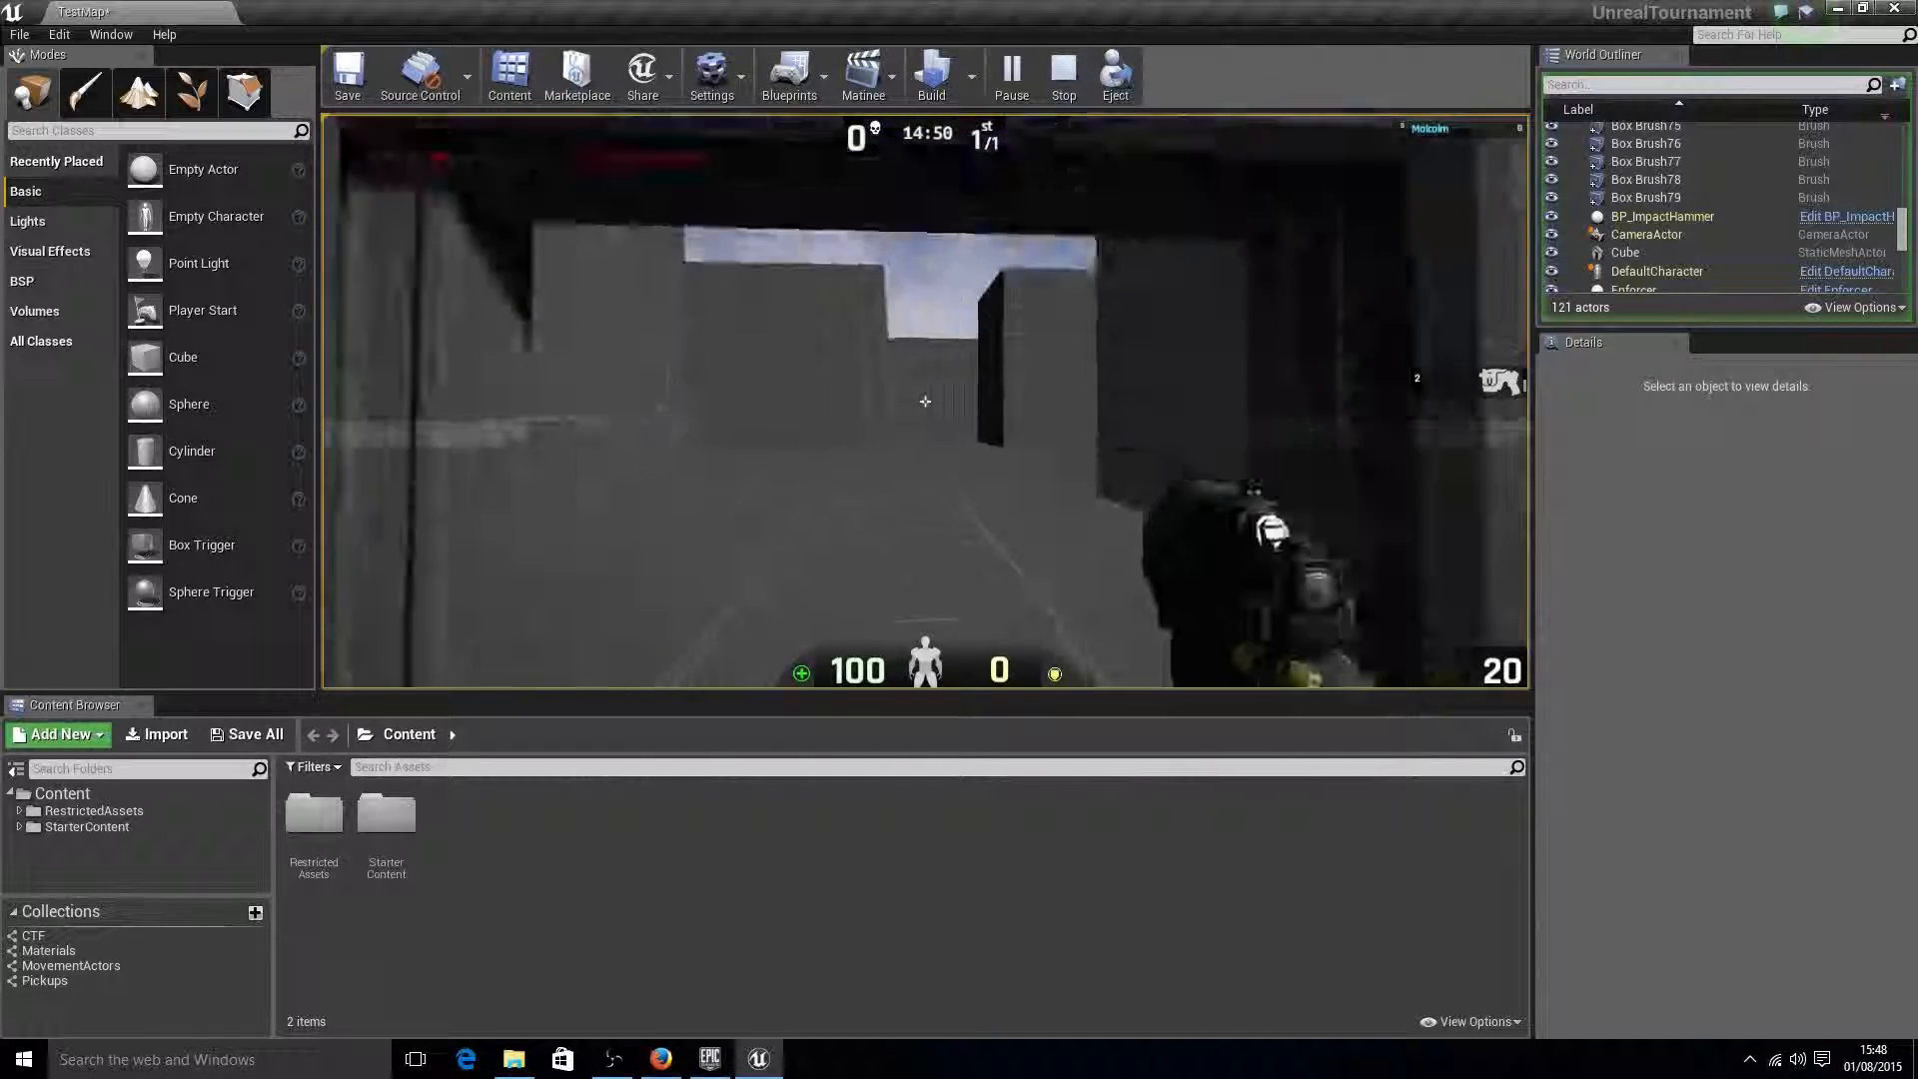
key(w)
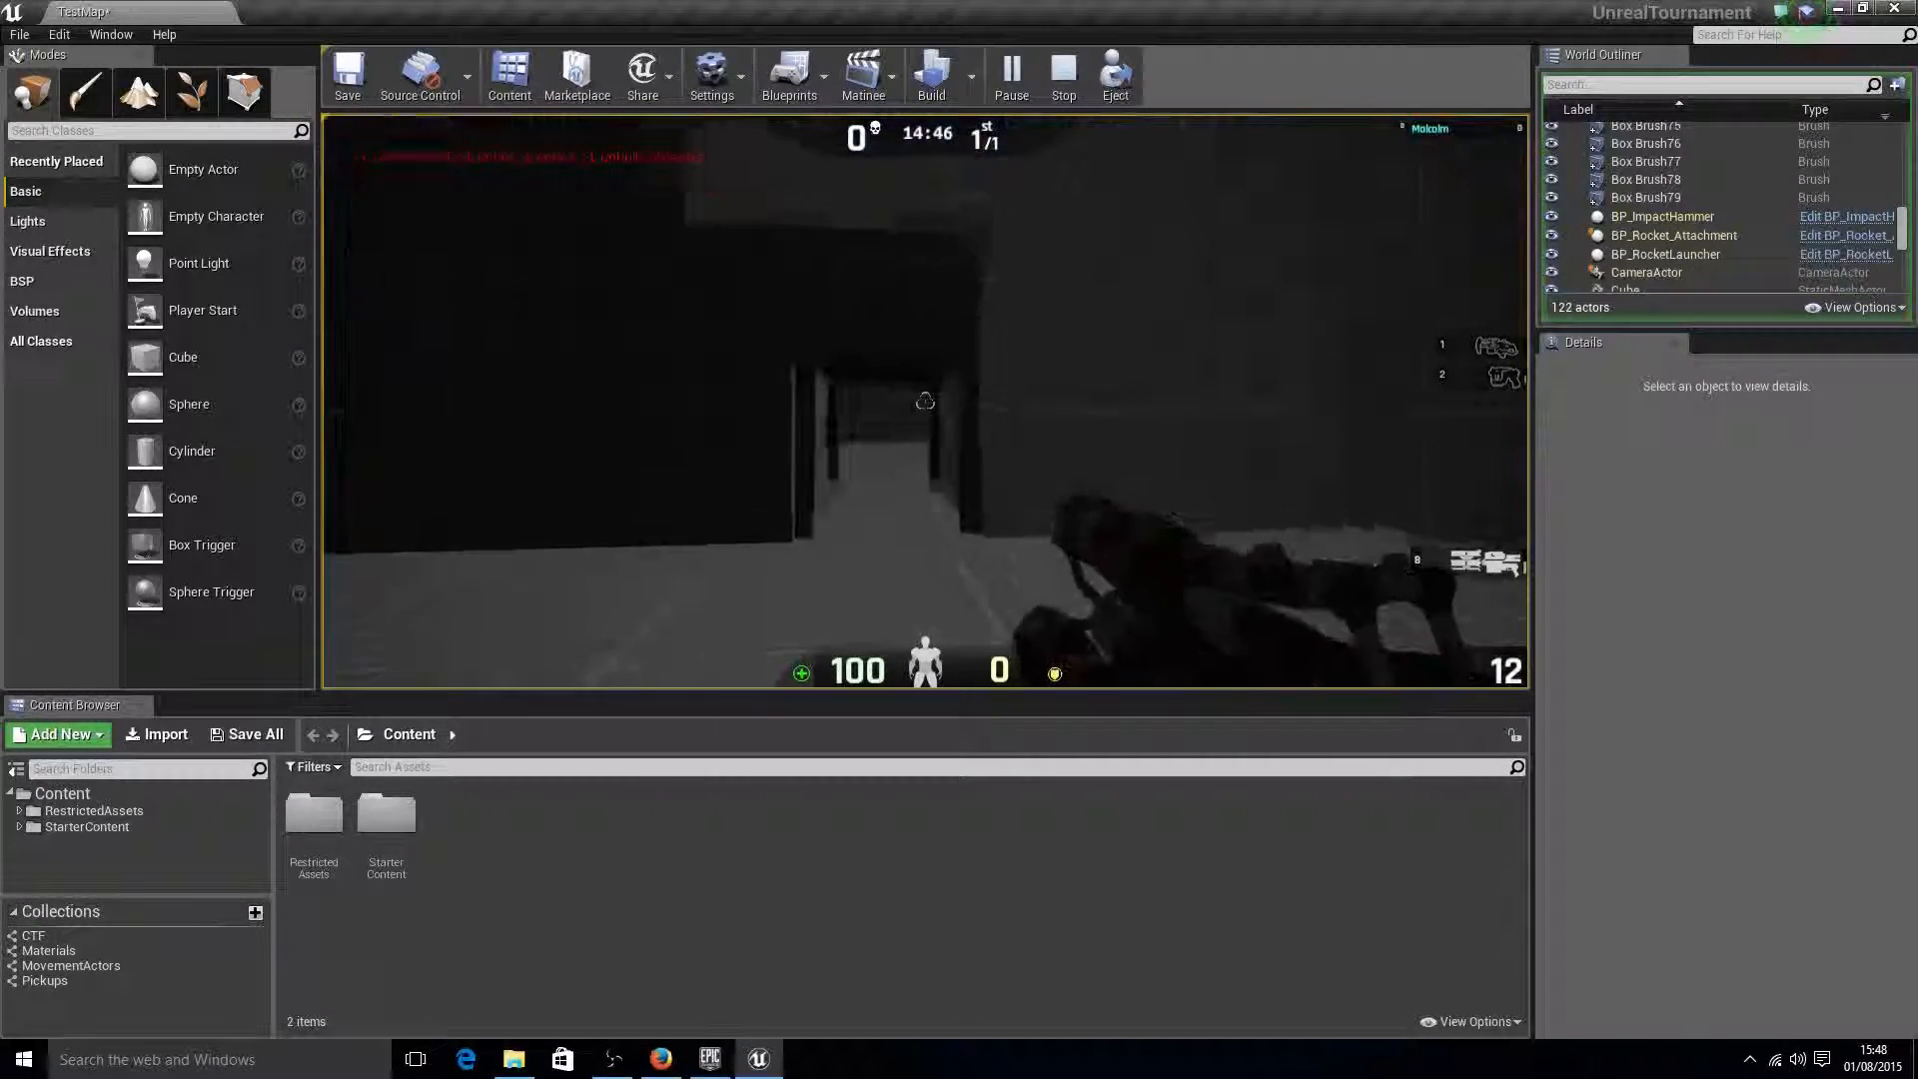
- Continue the play test through the doorway into the open area and collect the sniper rifle
key(w)
key(w)
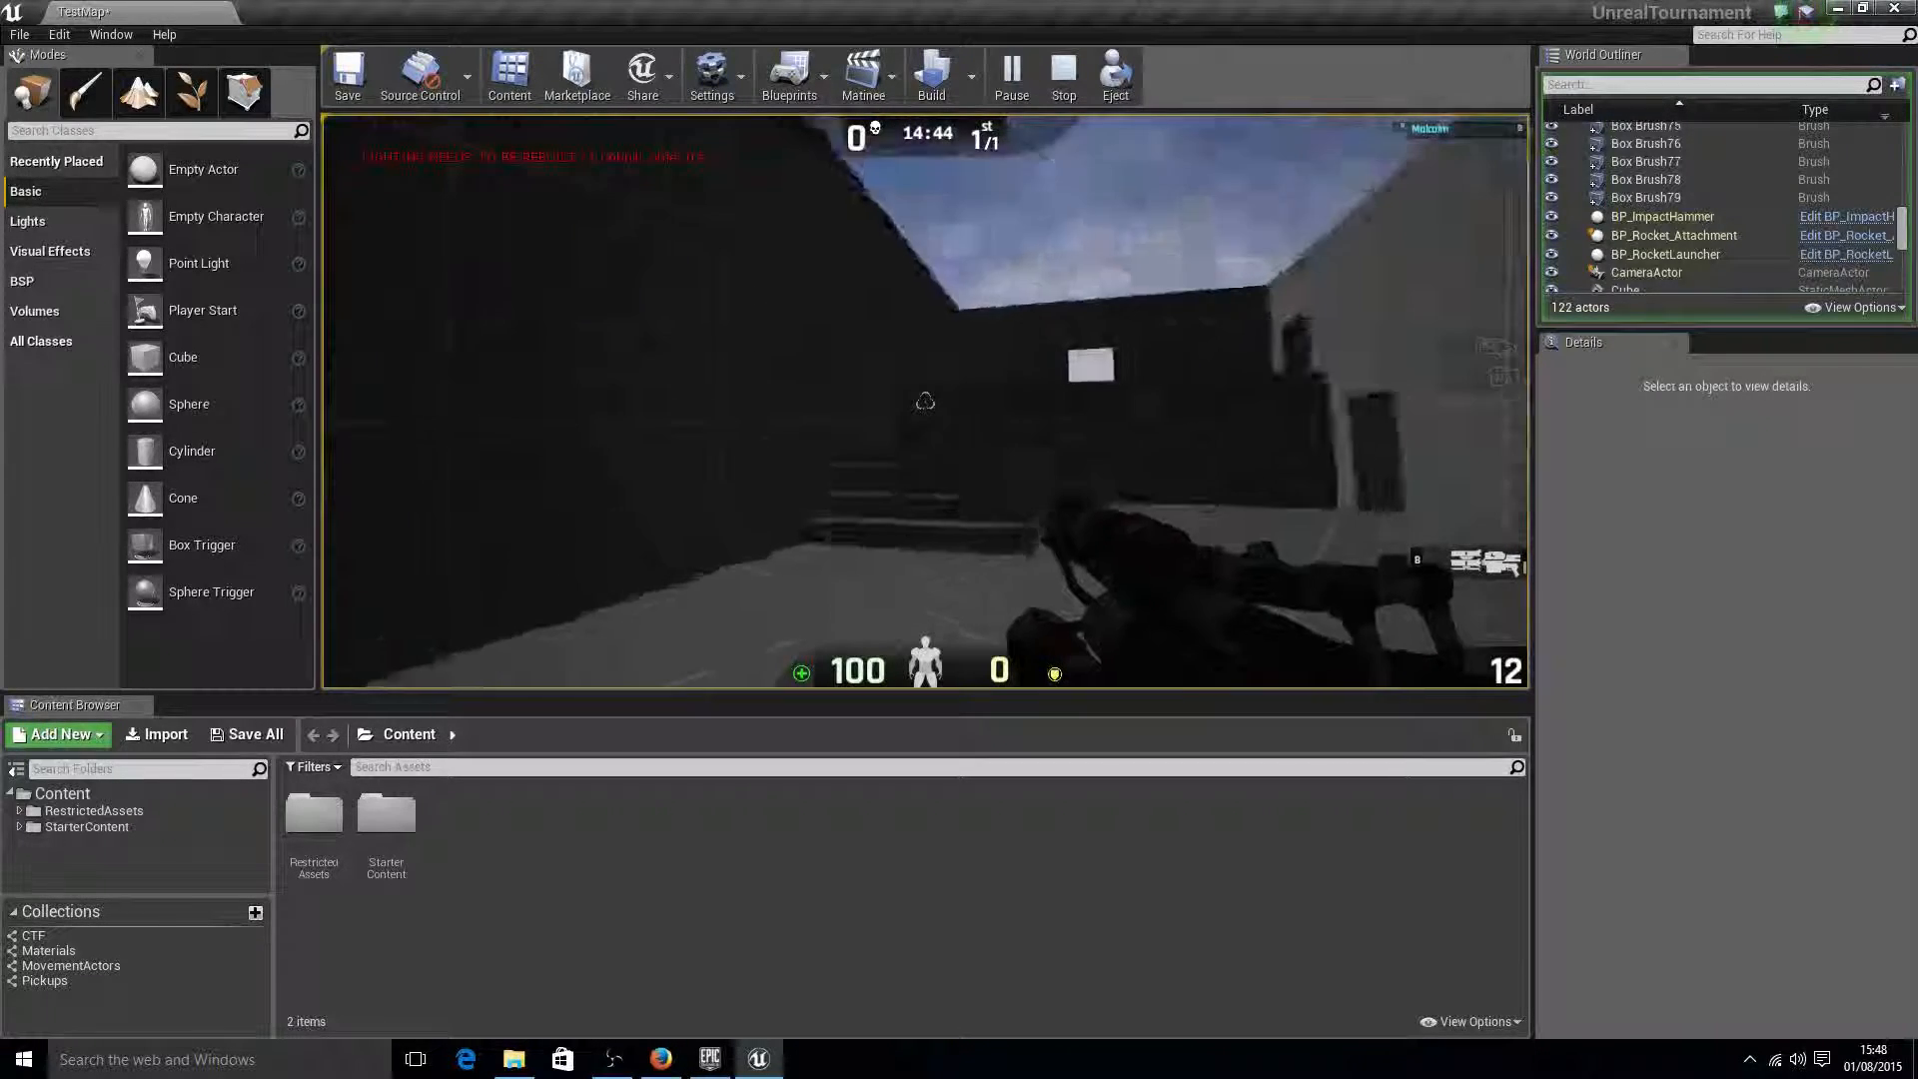
key(w)
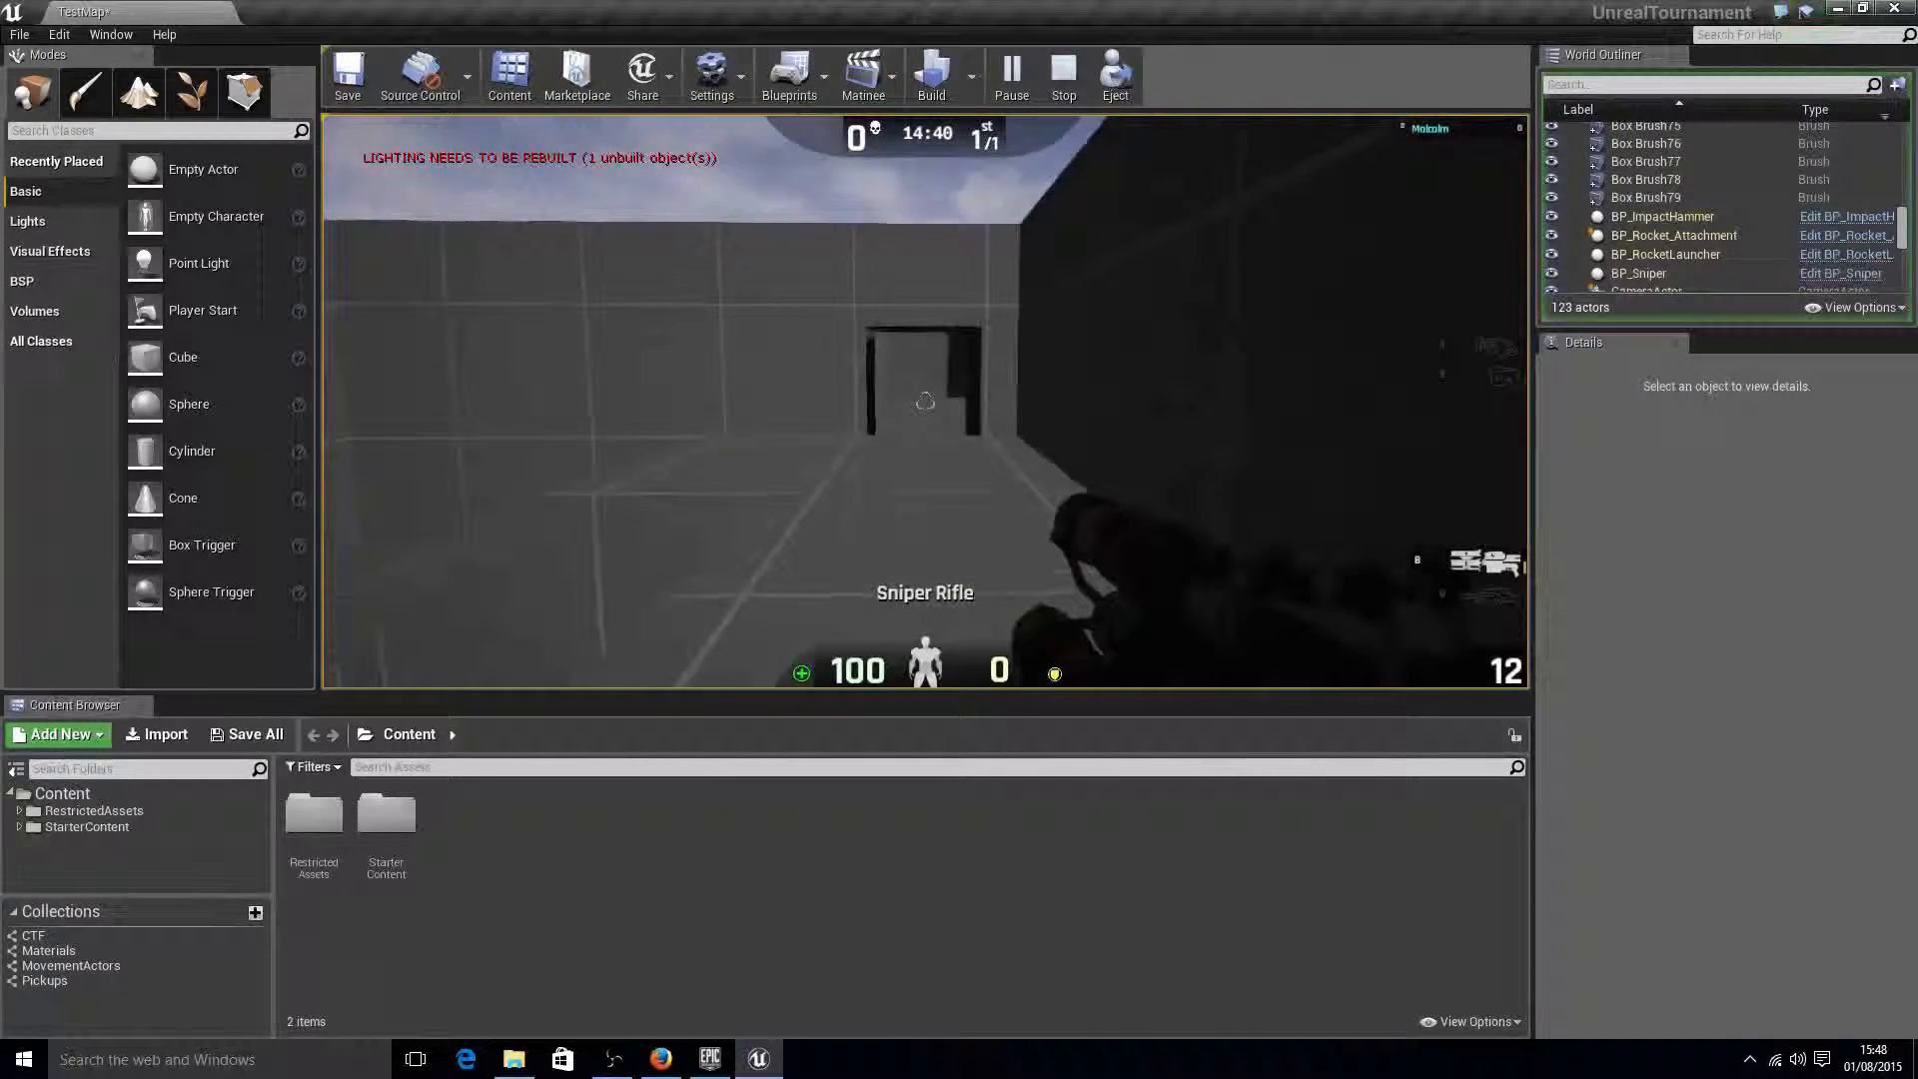
- Walk through the level's corridors, doorways, stairs and upper area in the play test to examine how they connect
key(w)
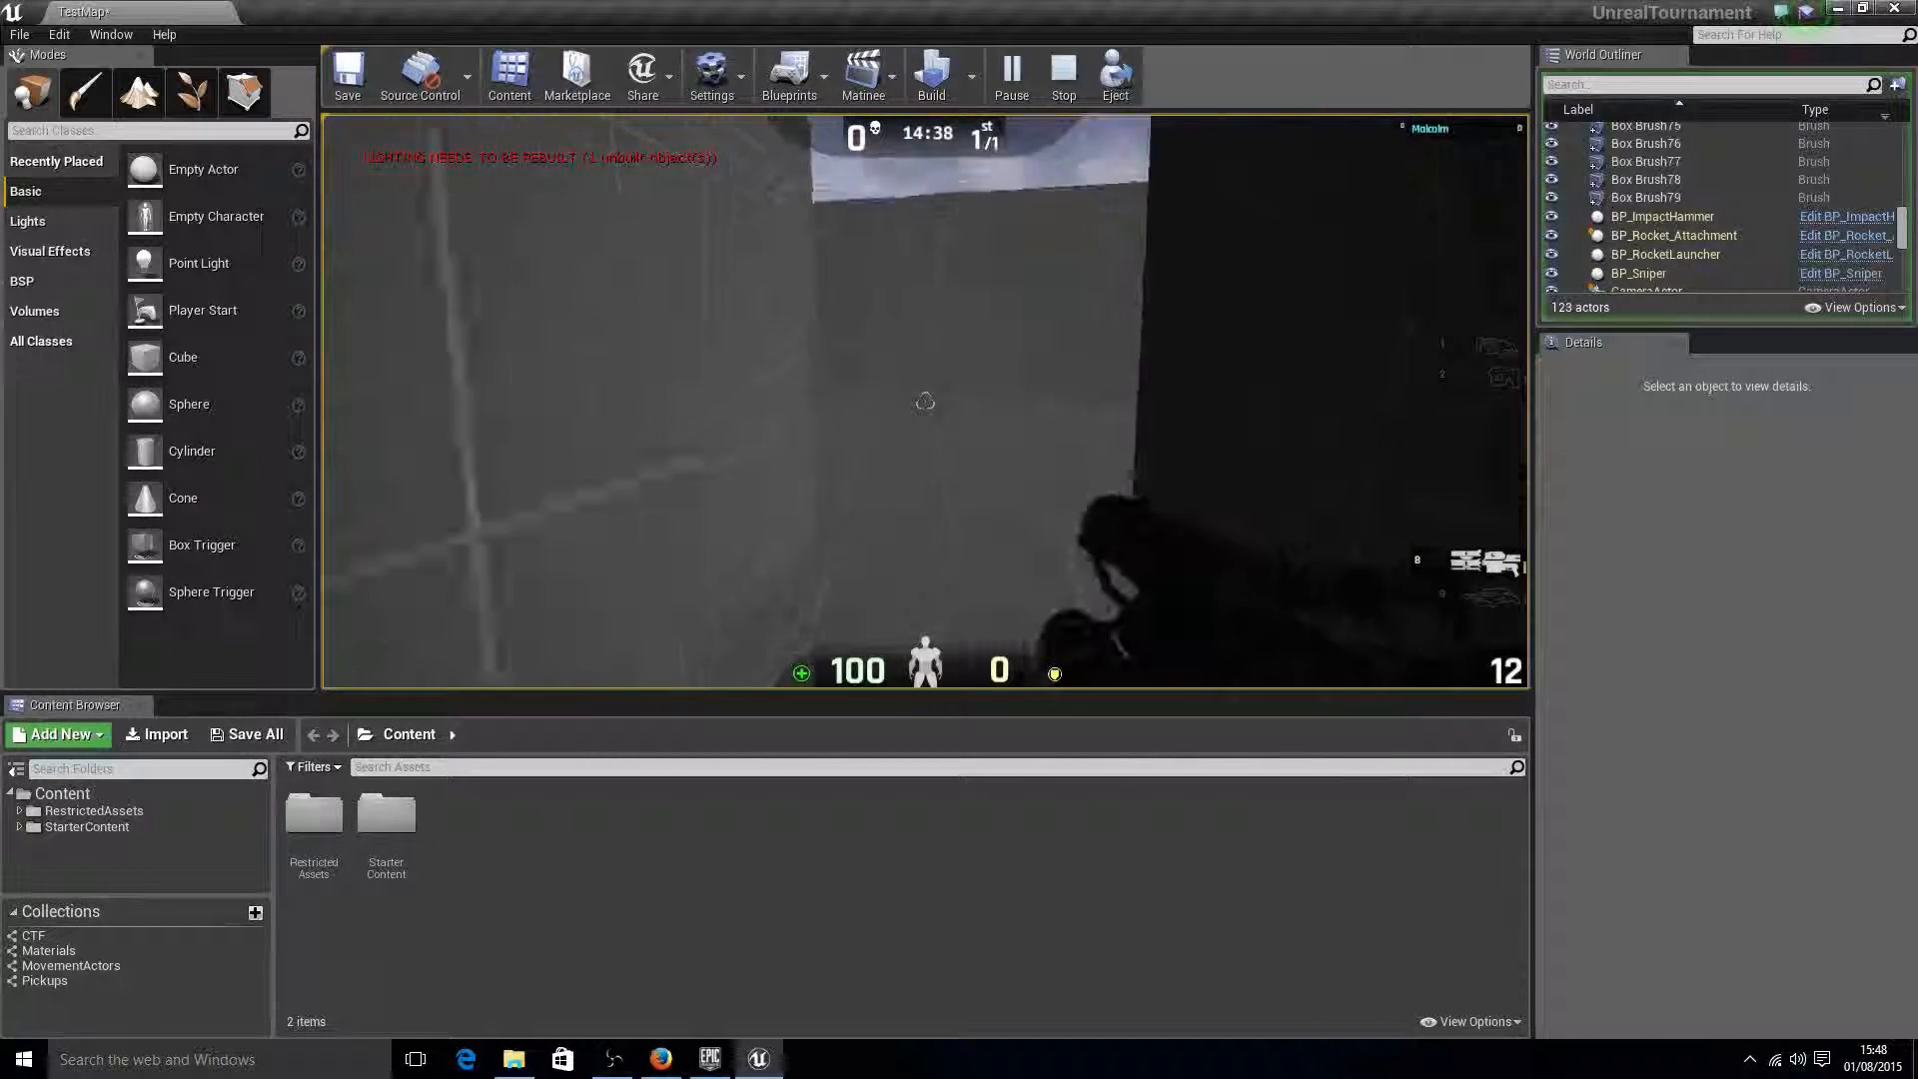
key(w)
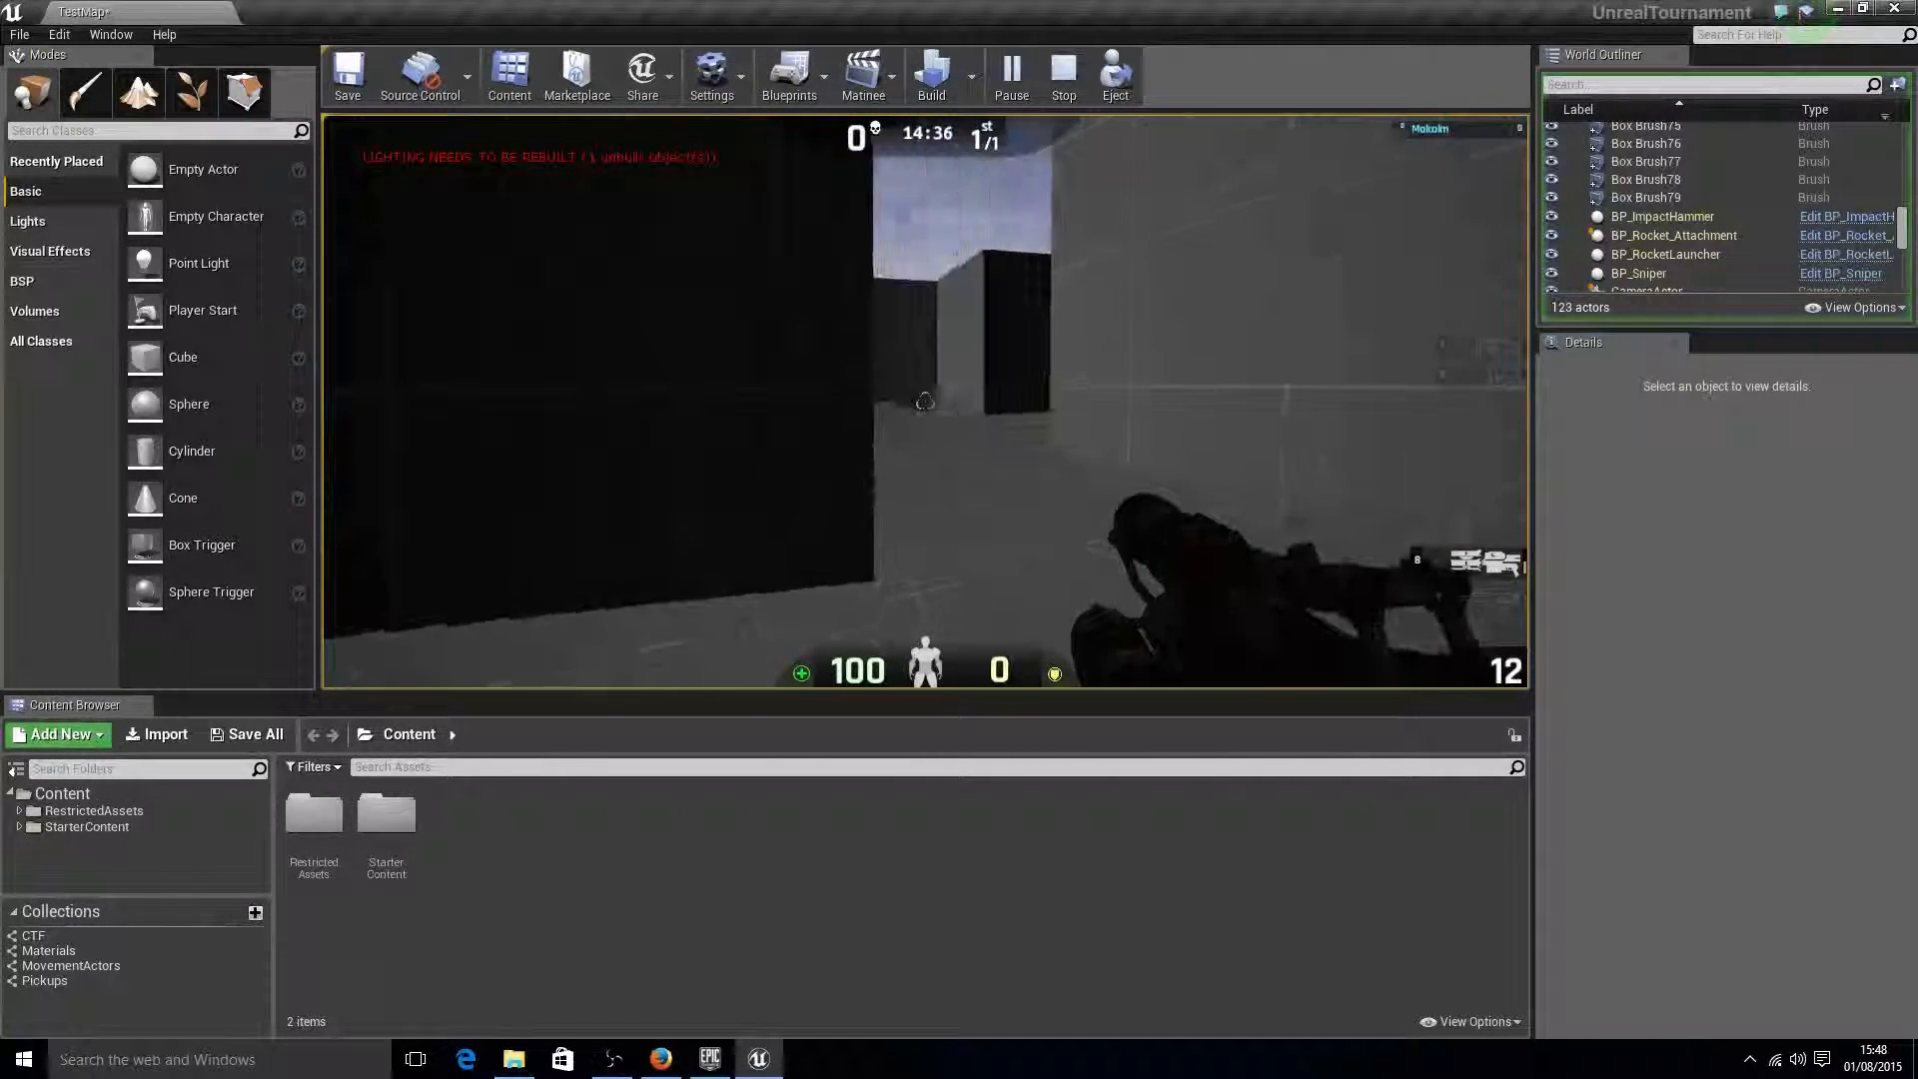
key(w)
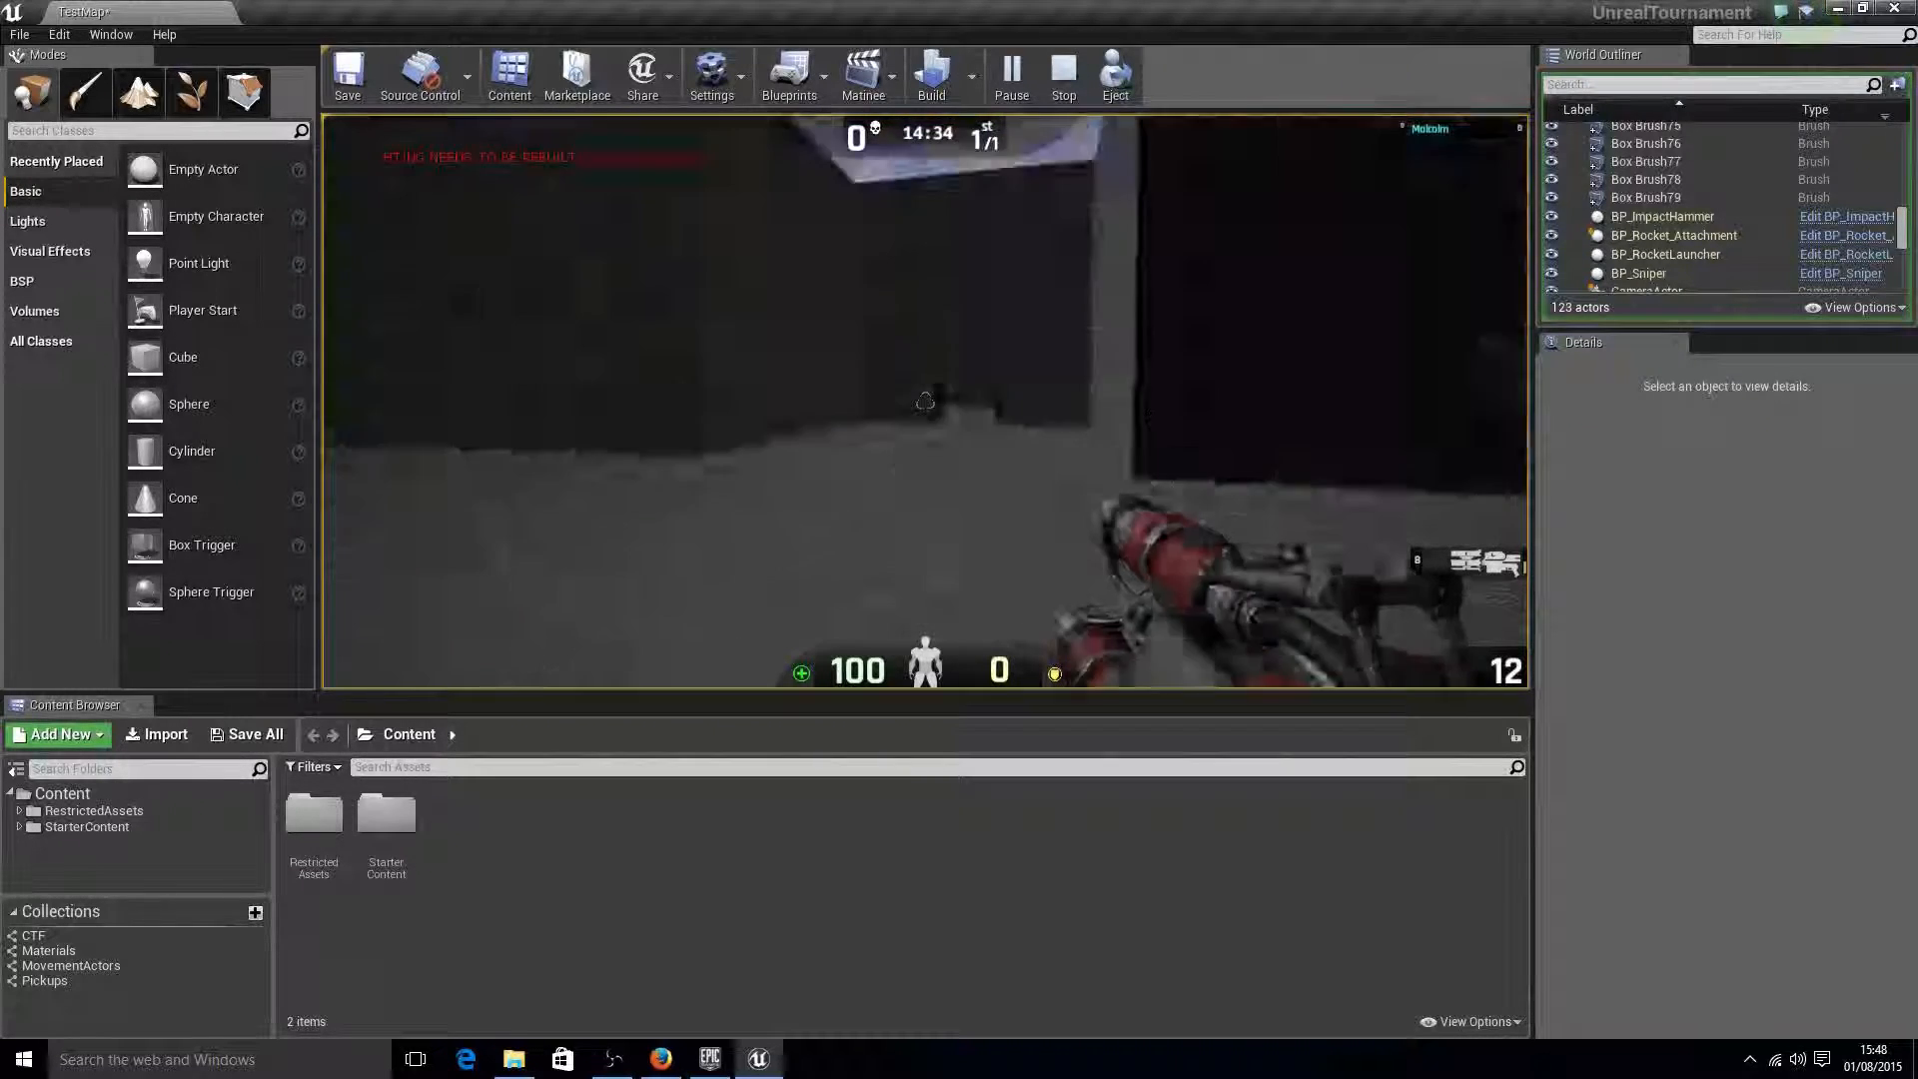
key(w)
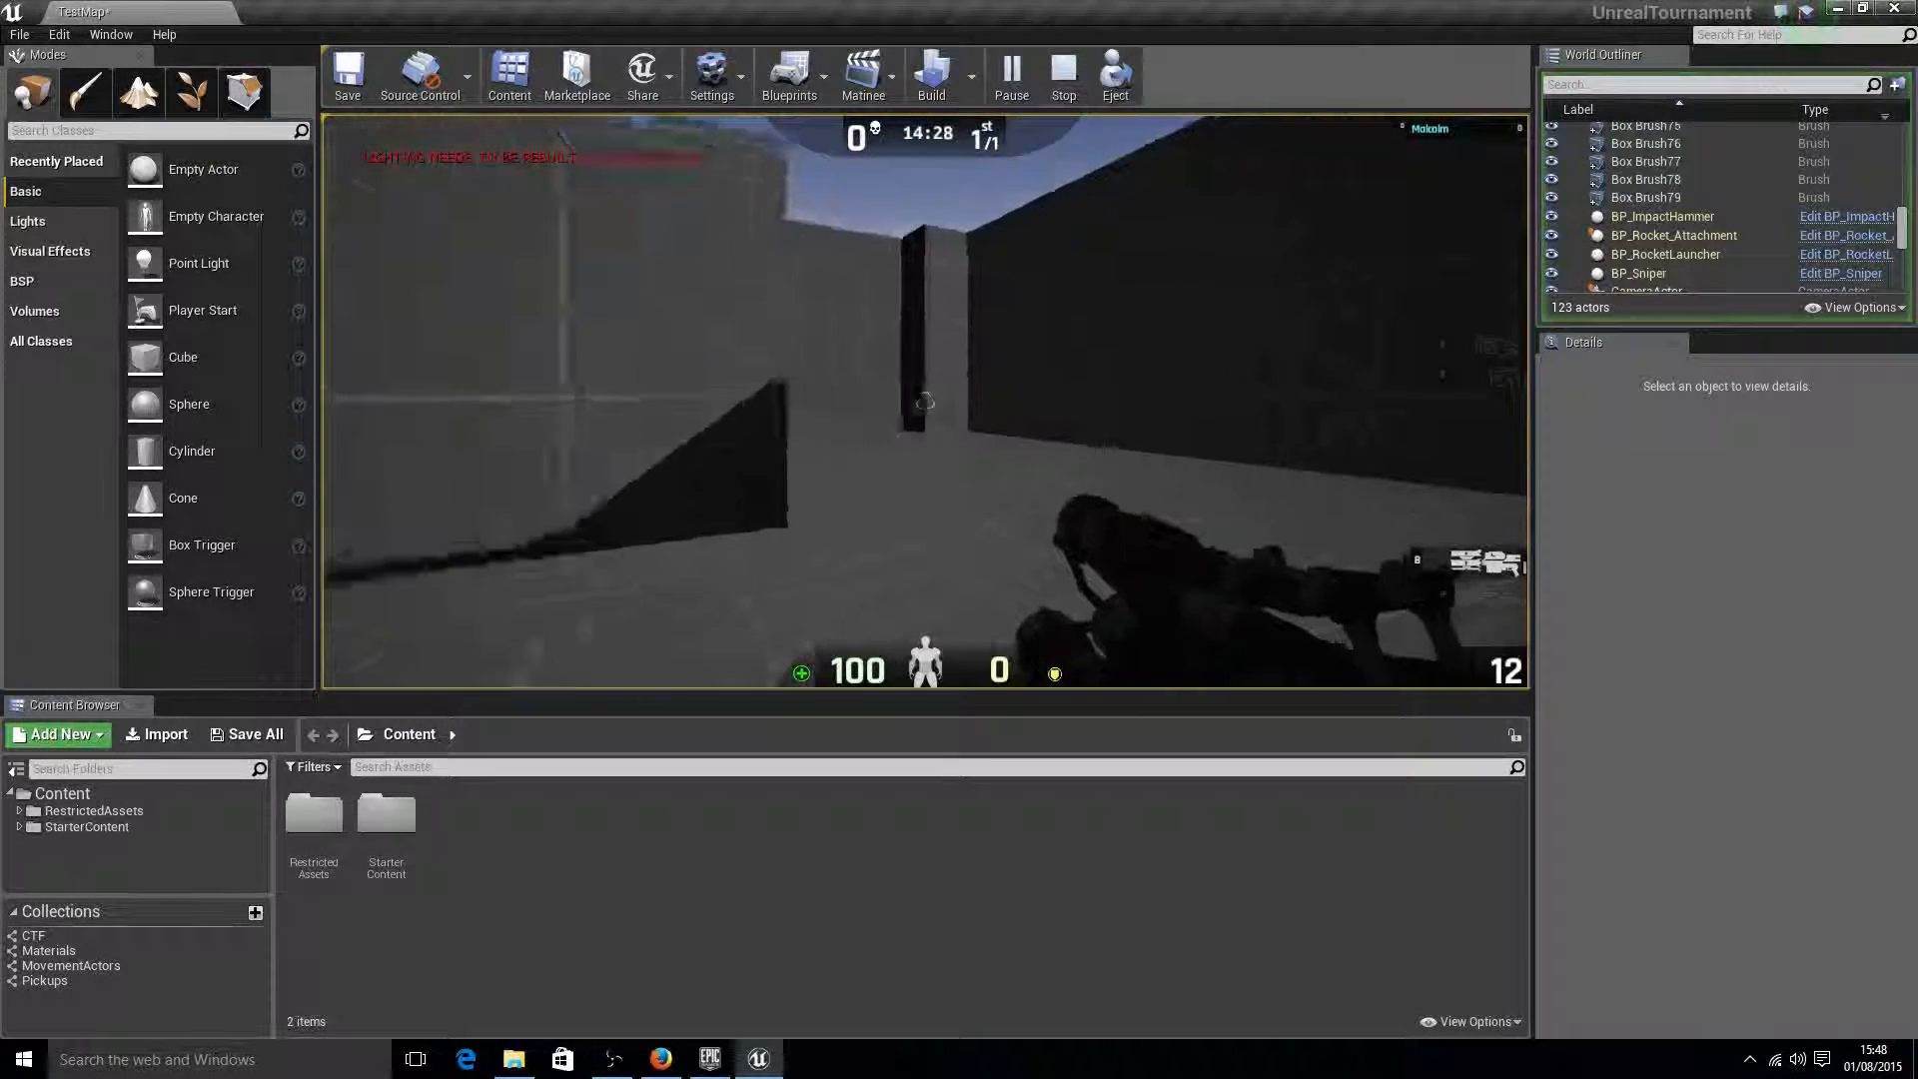
key(w)
key(w)
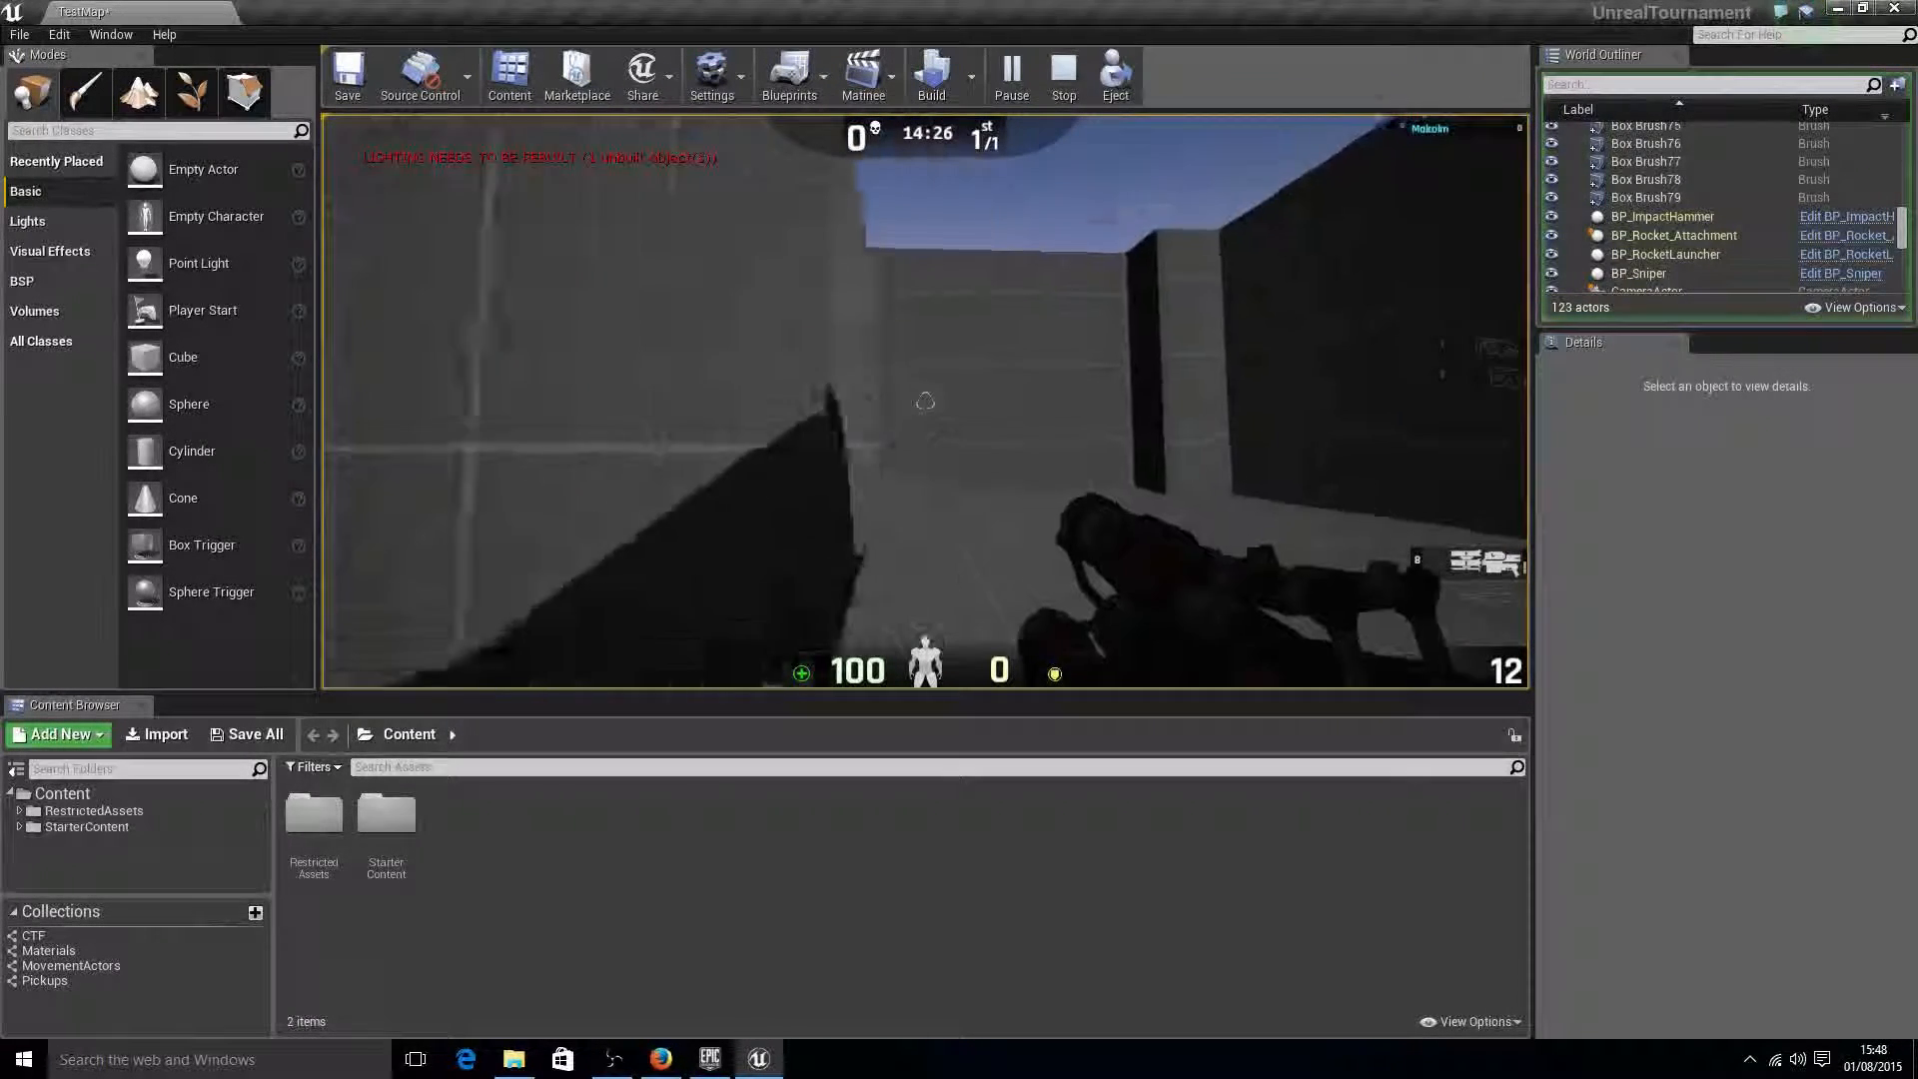
key(w)
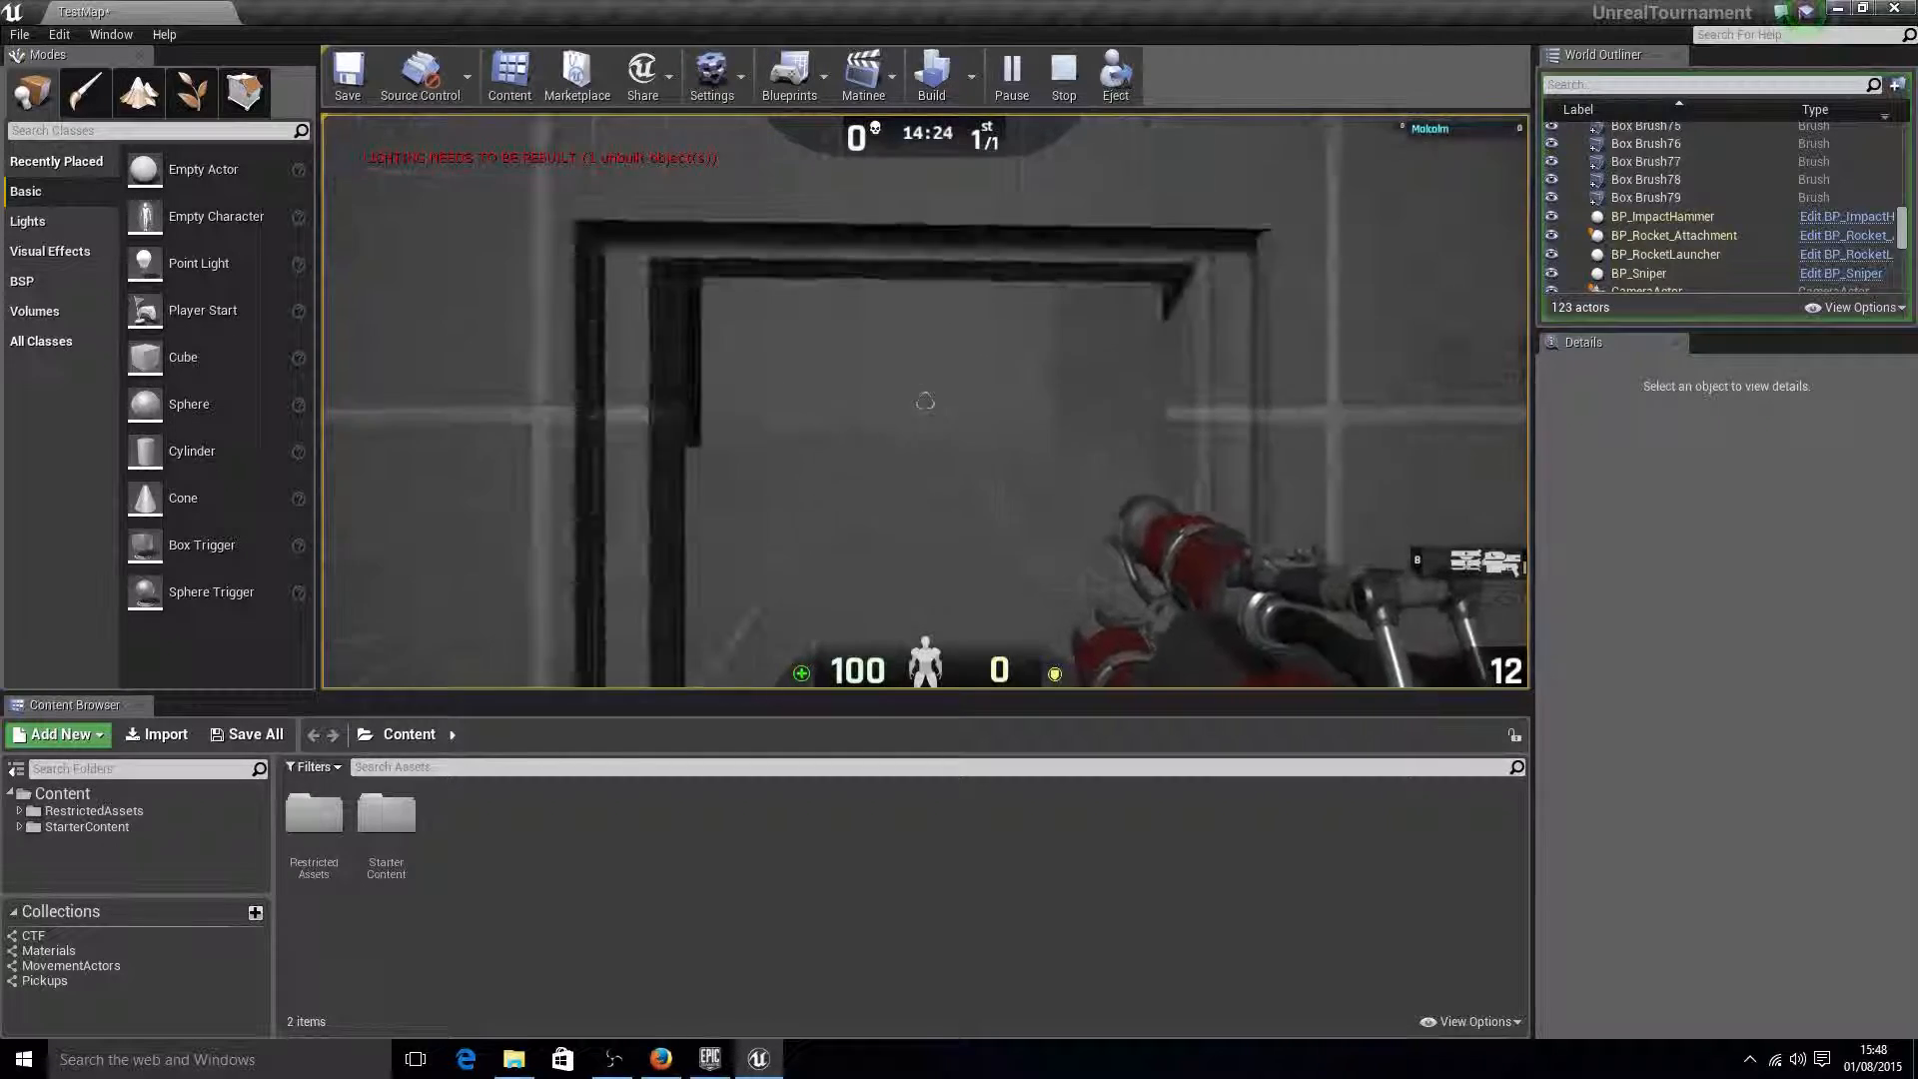
key(w)
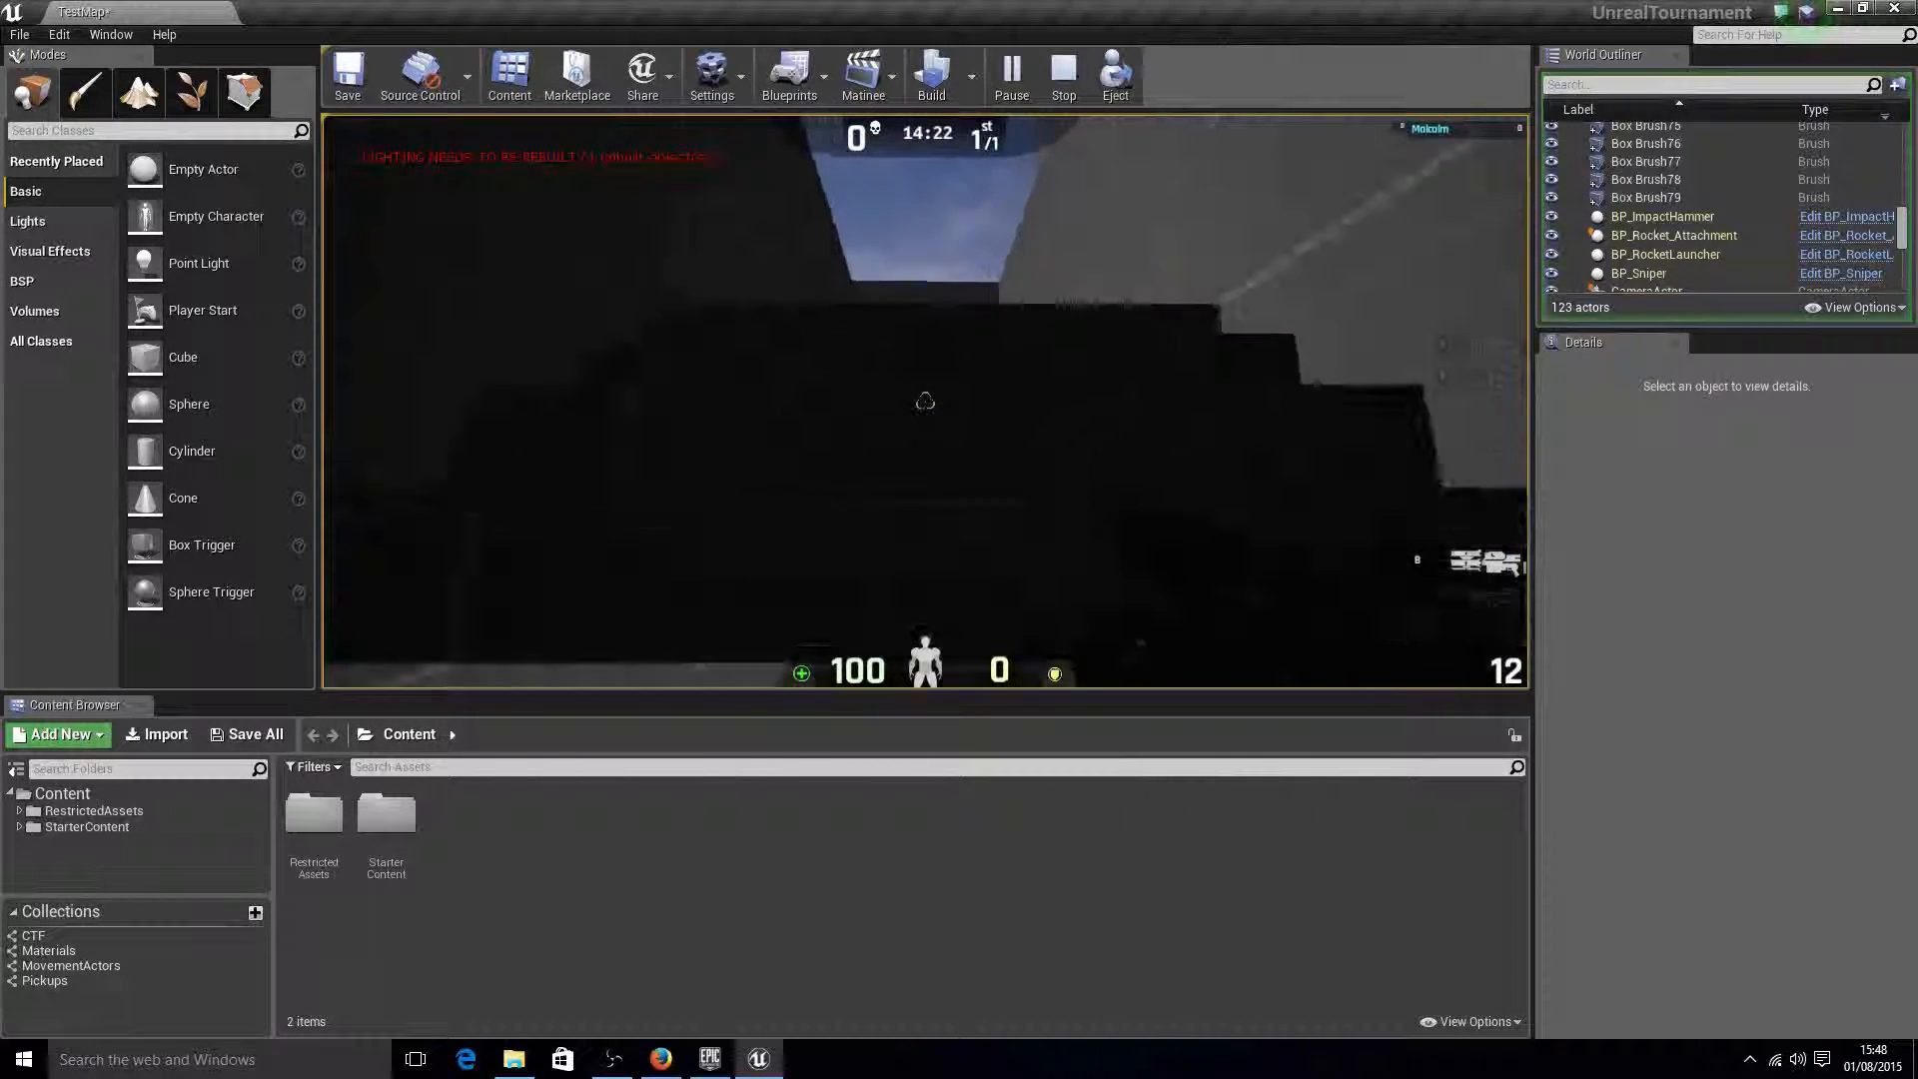
key(w)
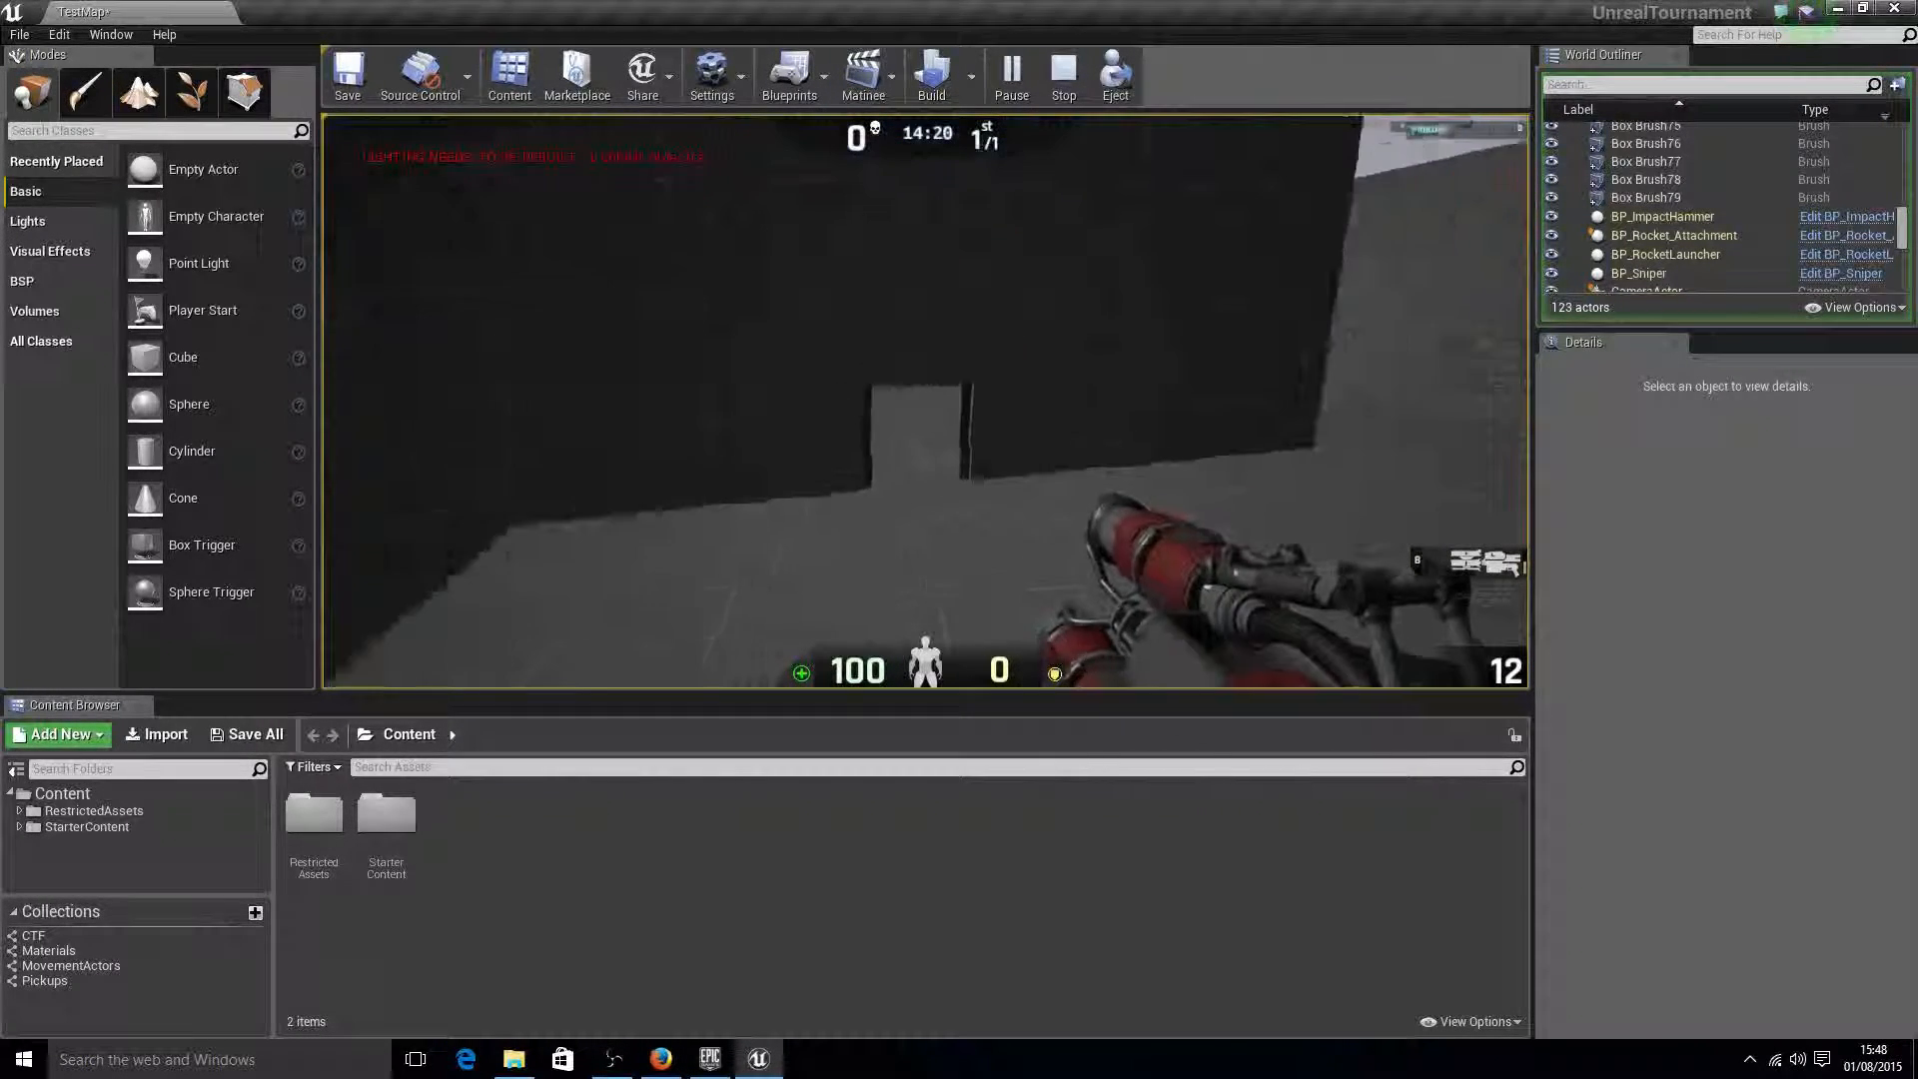
key(w)
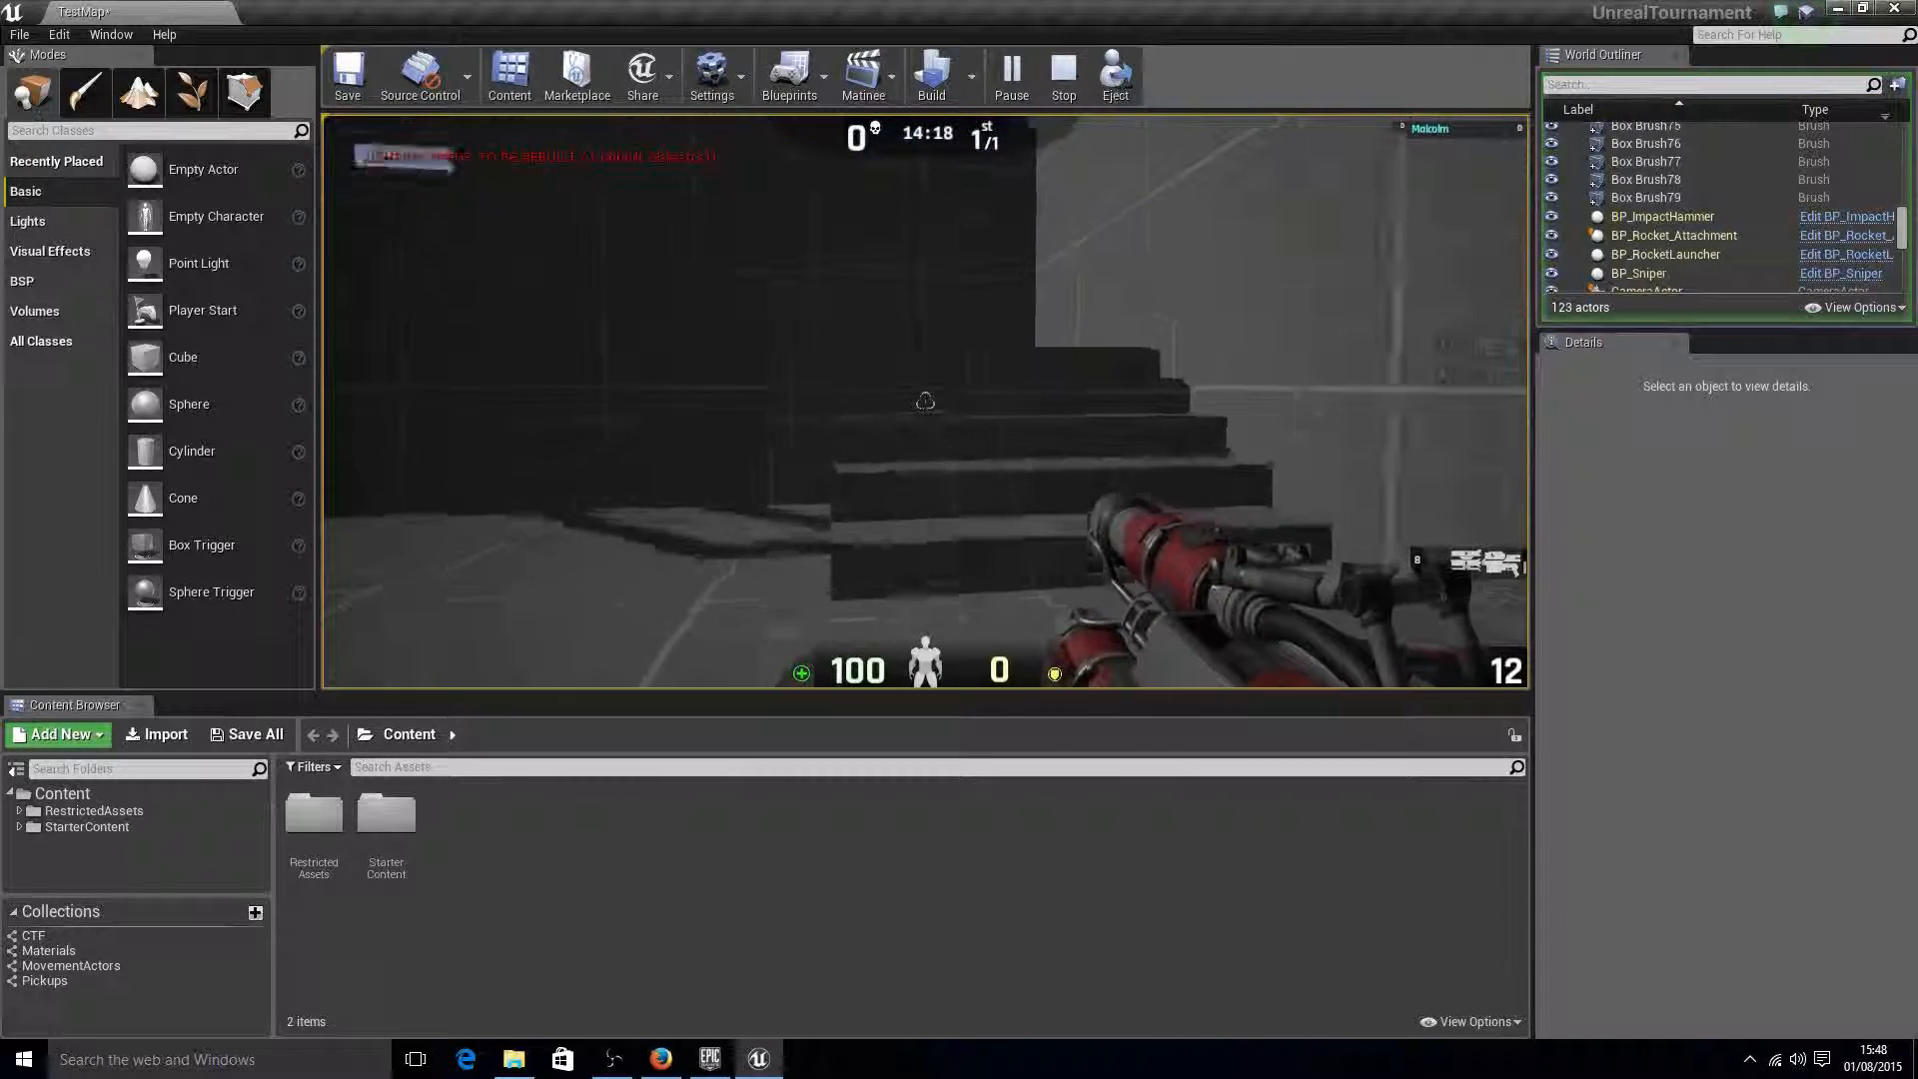
key(w)
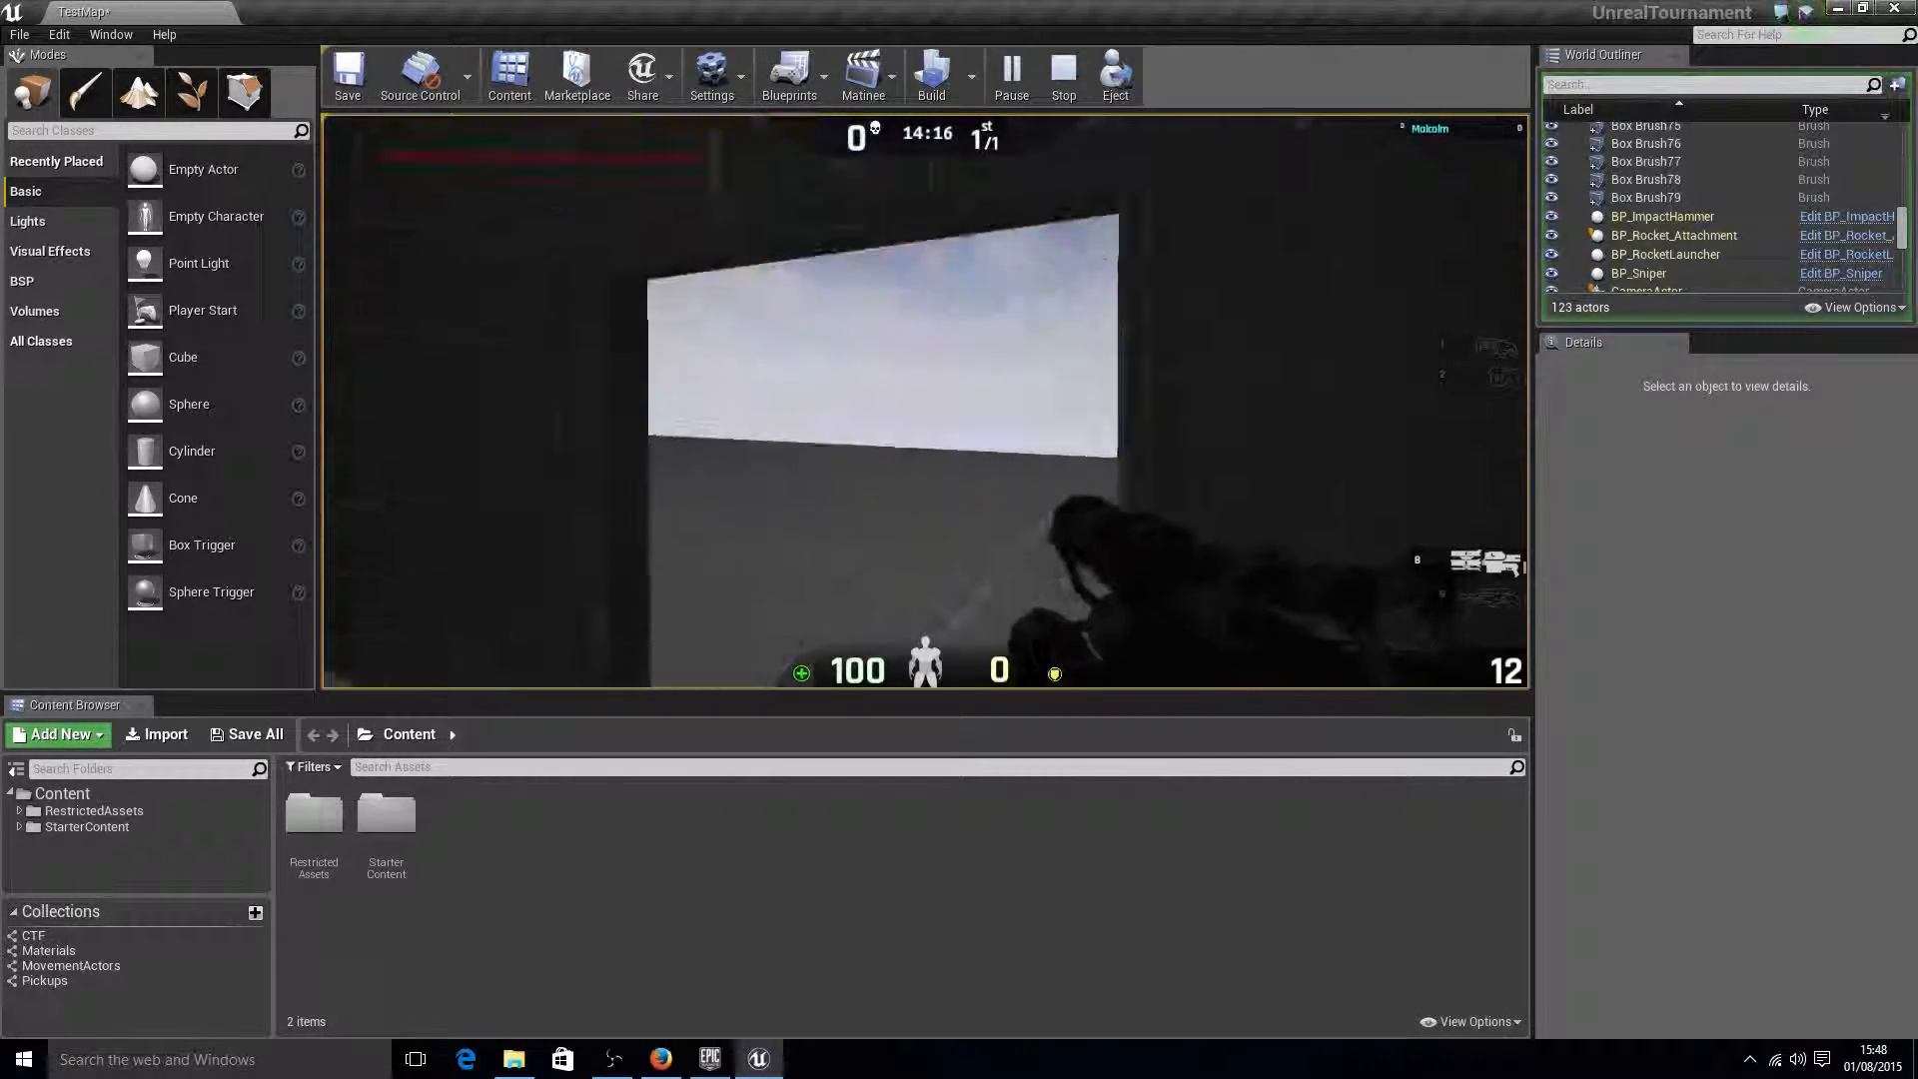
key(w)
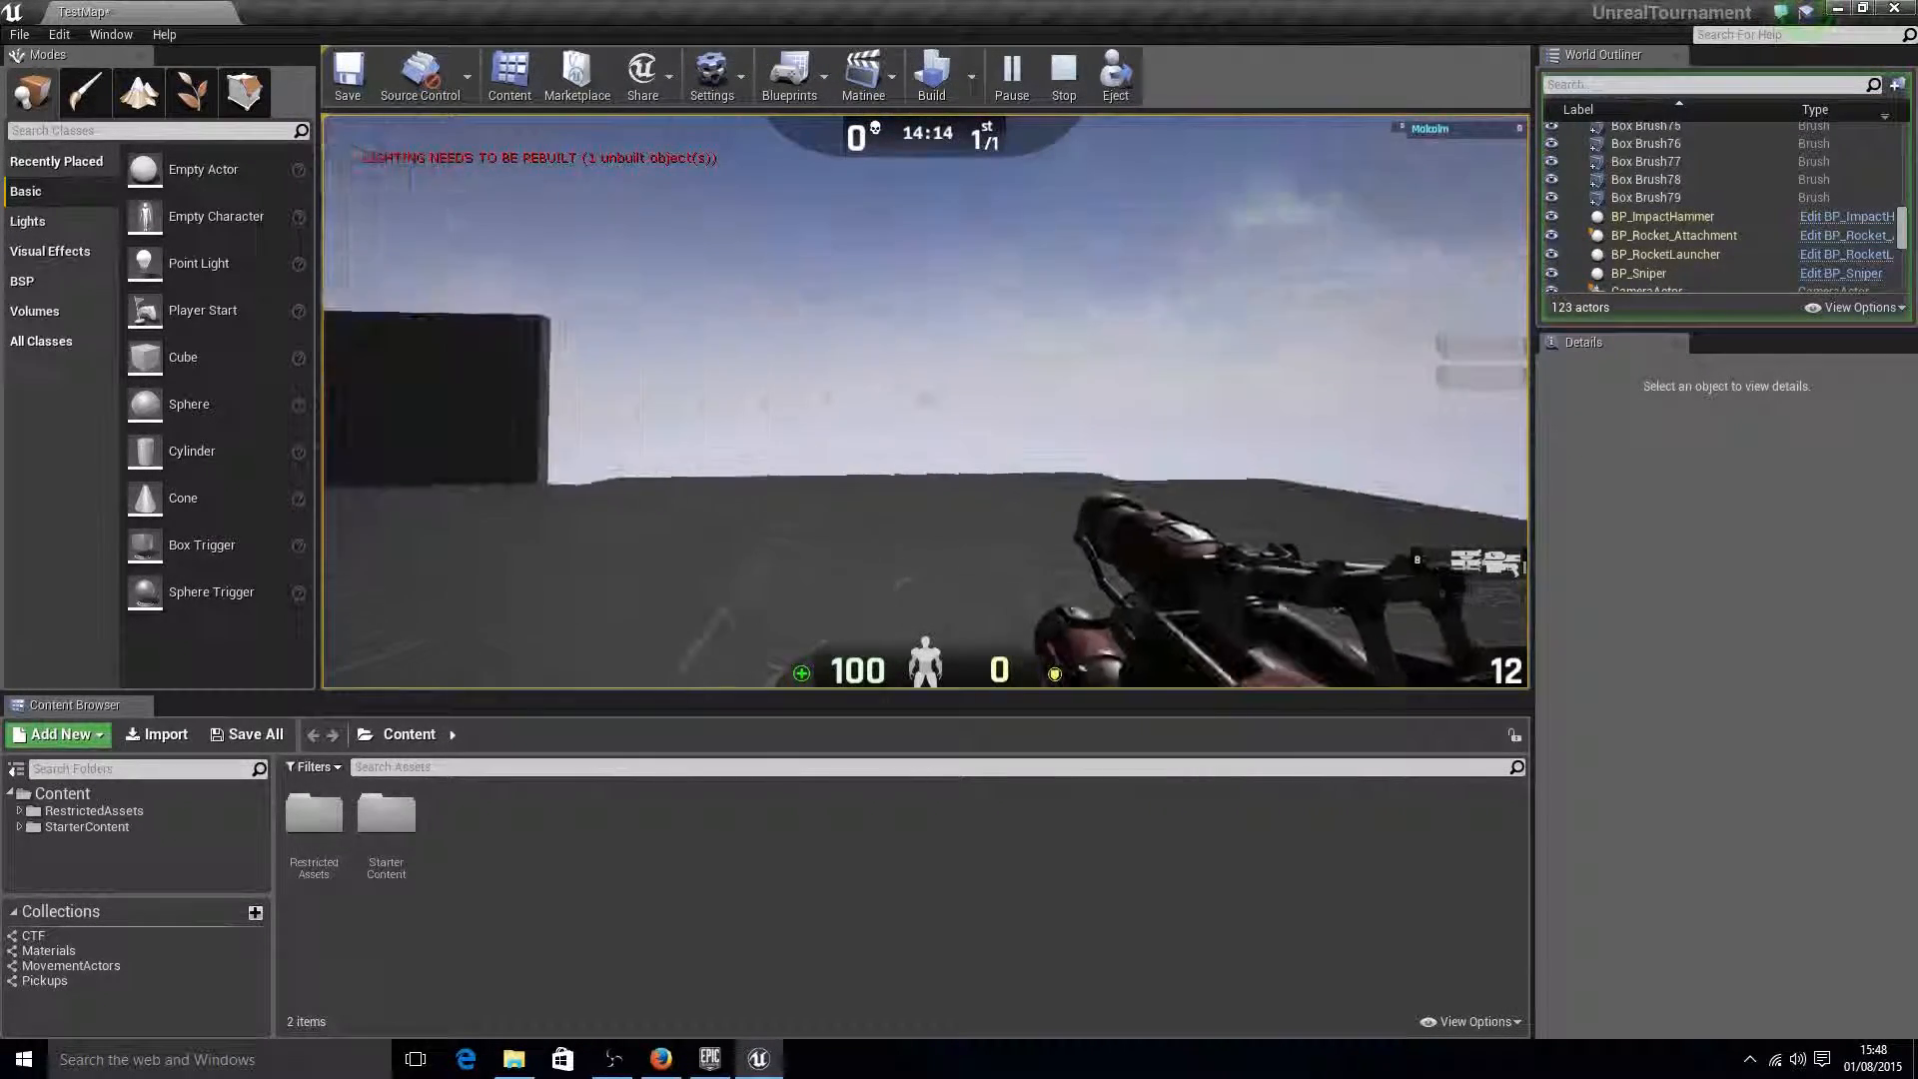
key(w)
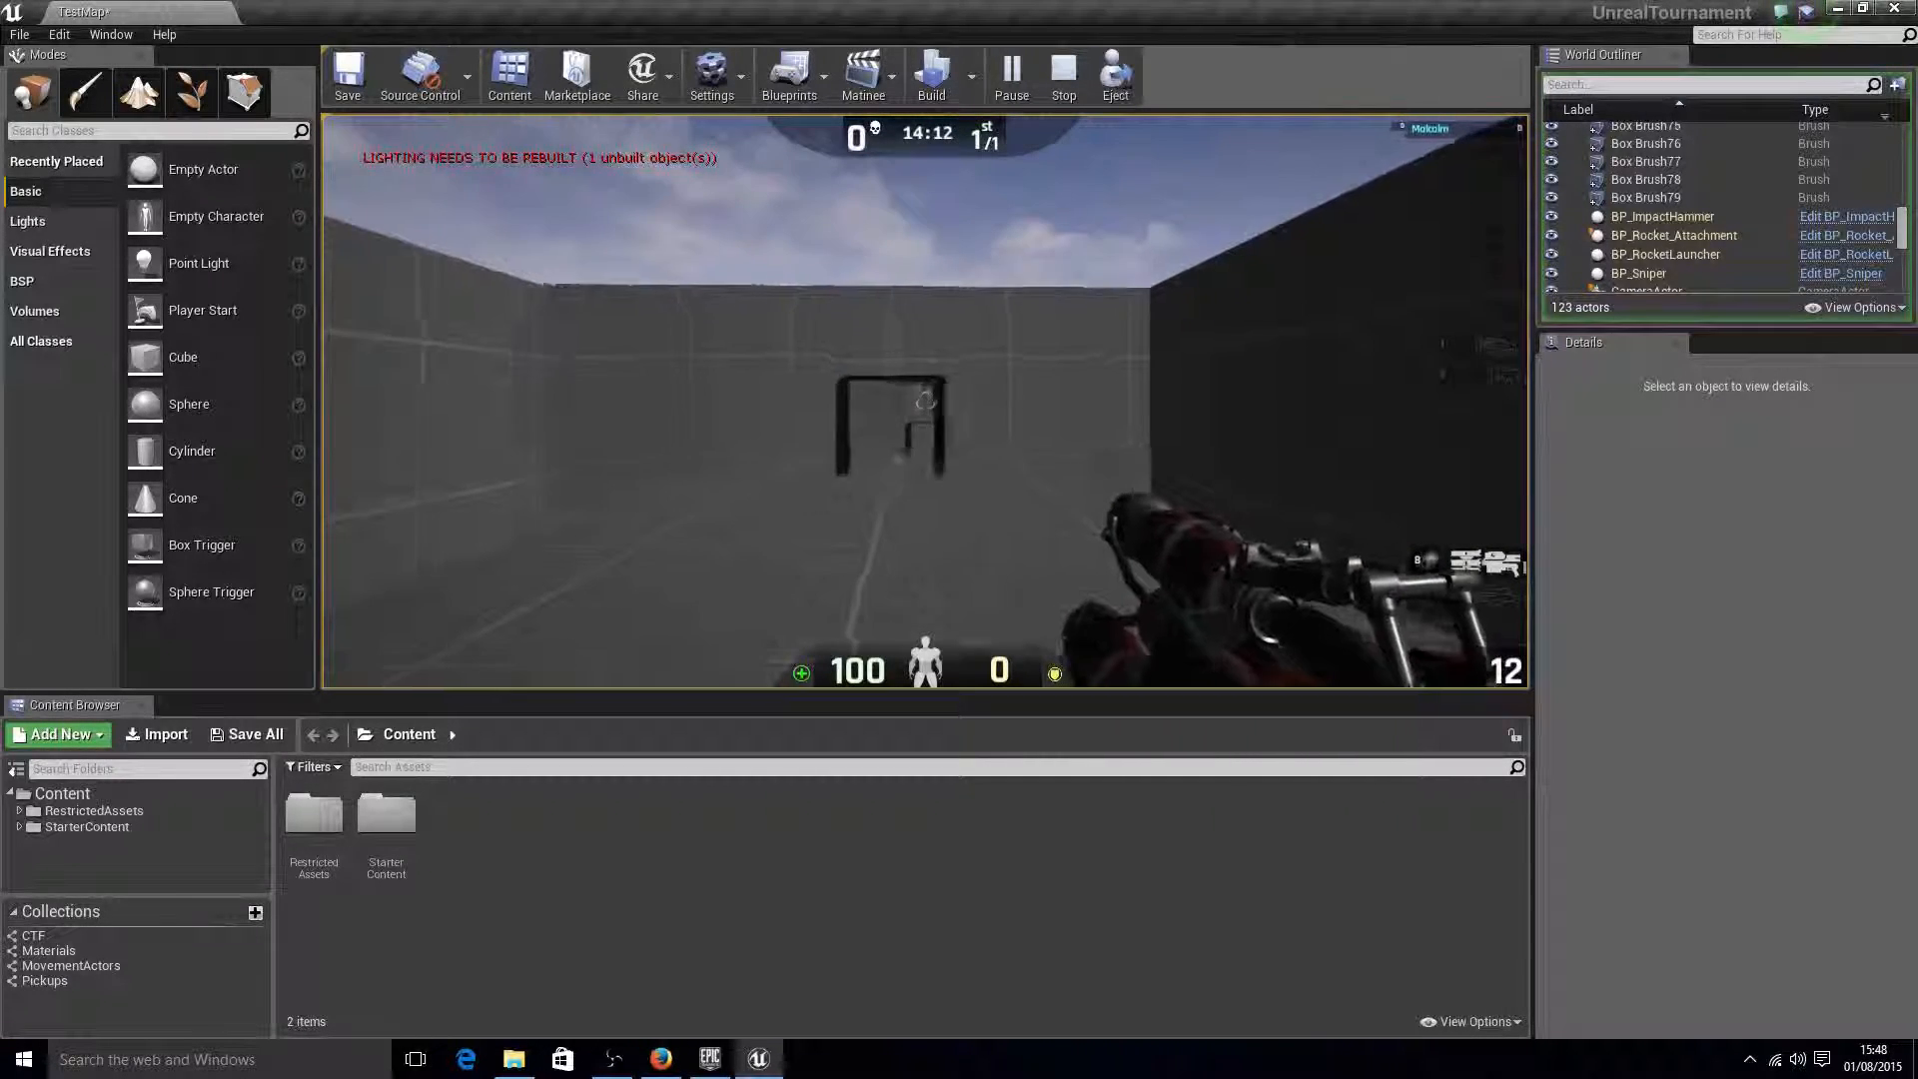
key(w)
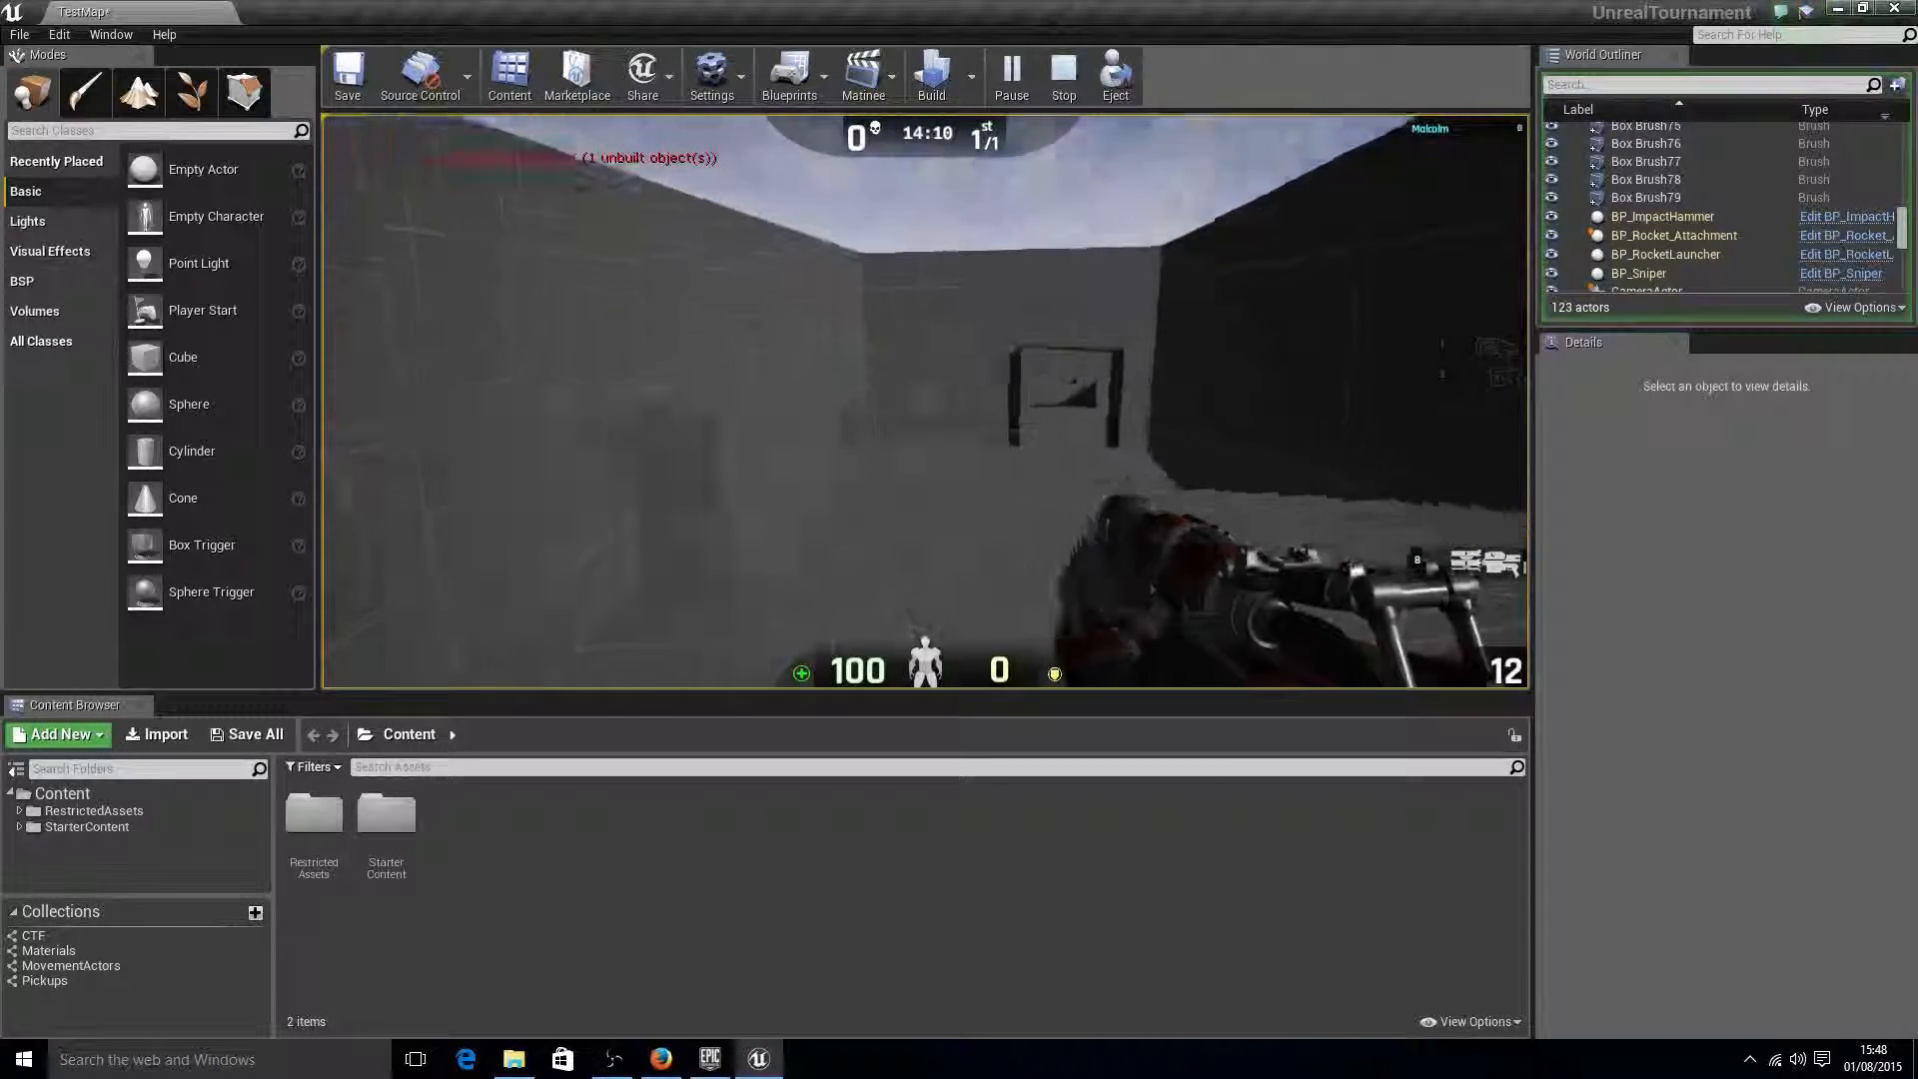
key(w)
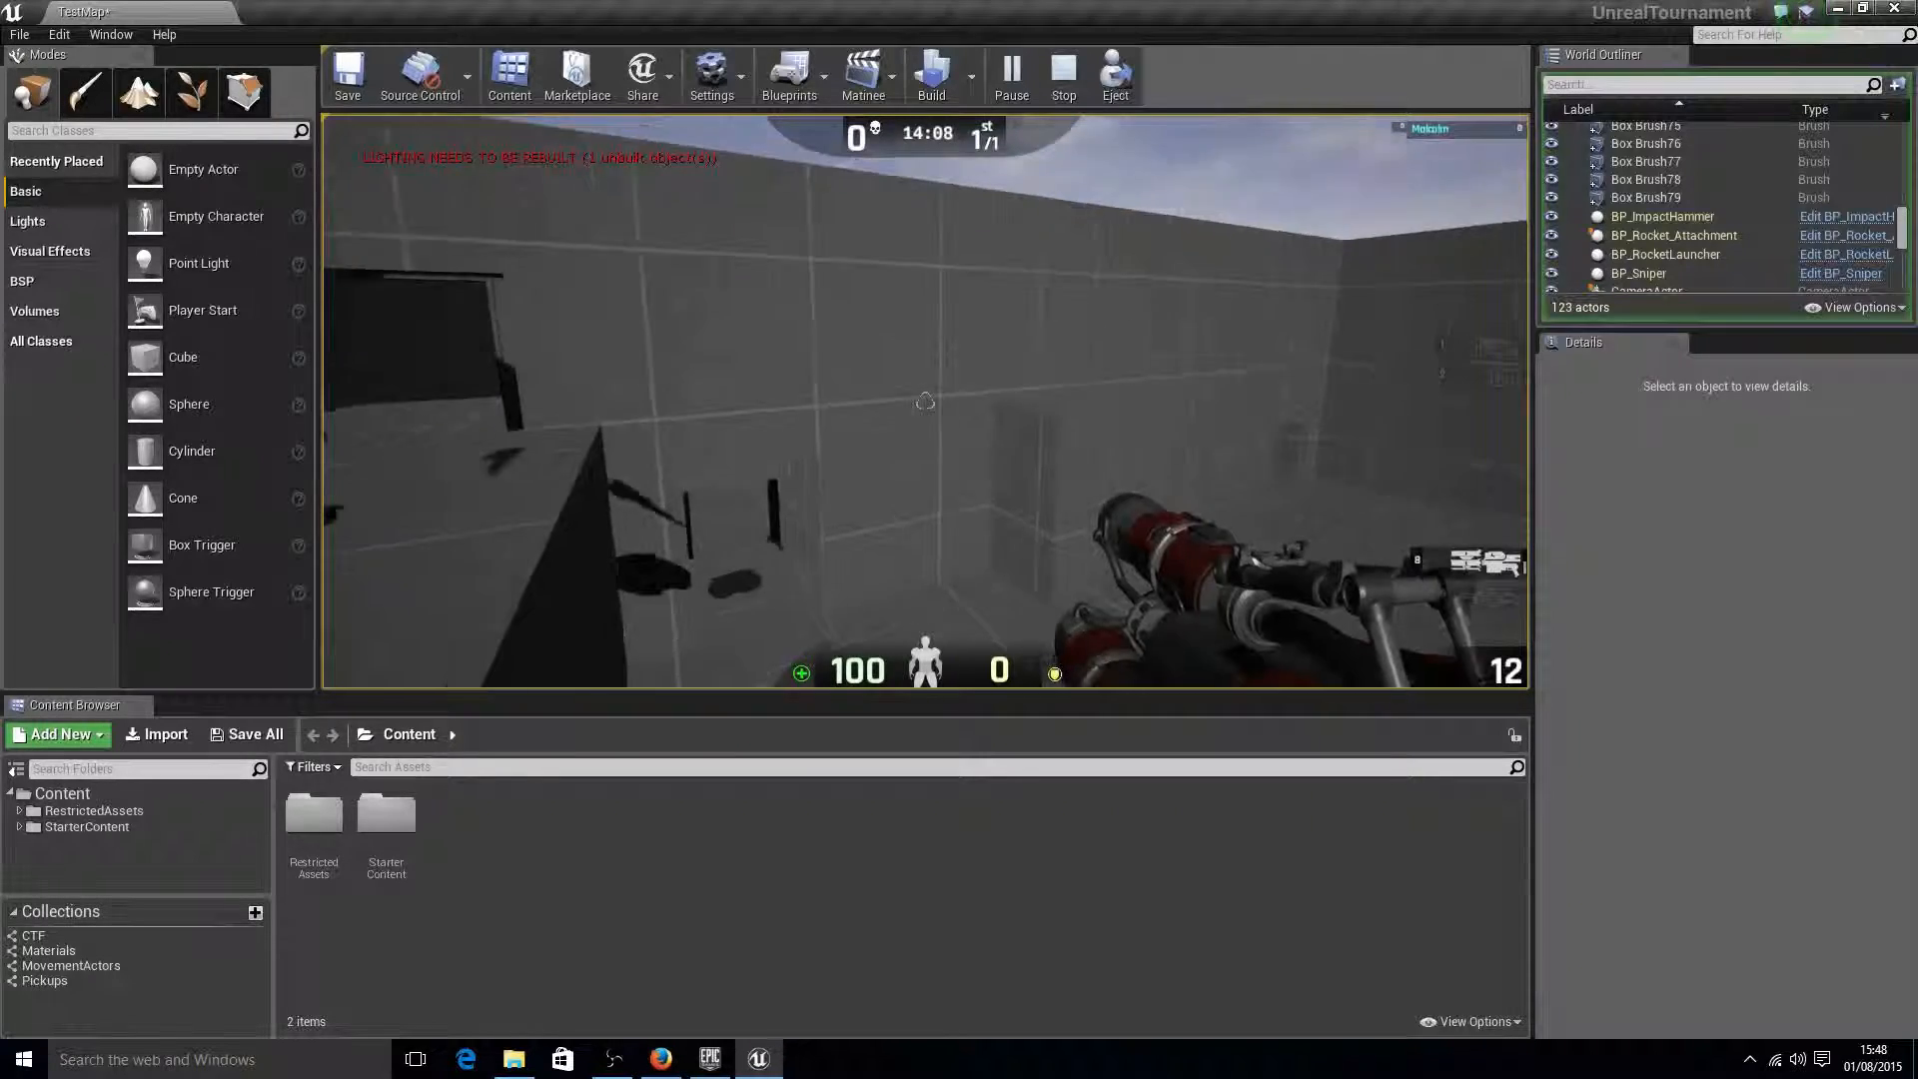
- Switch to the sniper rifle and check the sightline to the far doorway through its scope
key(w)
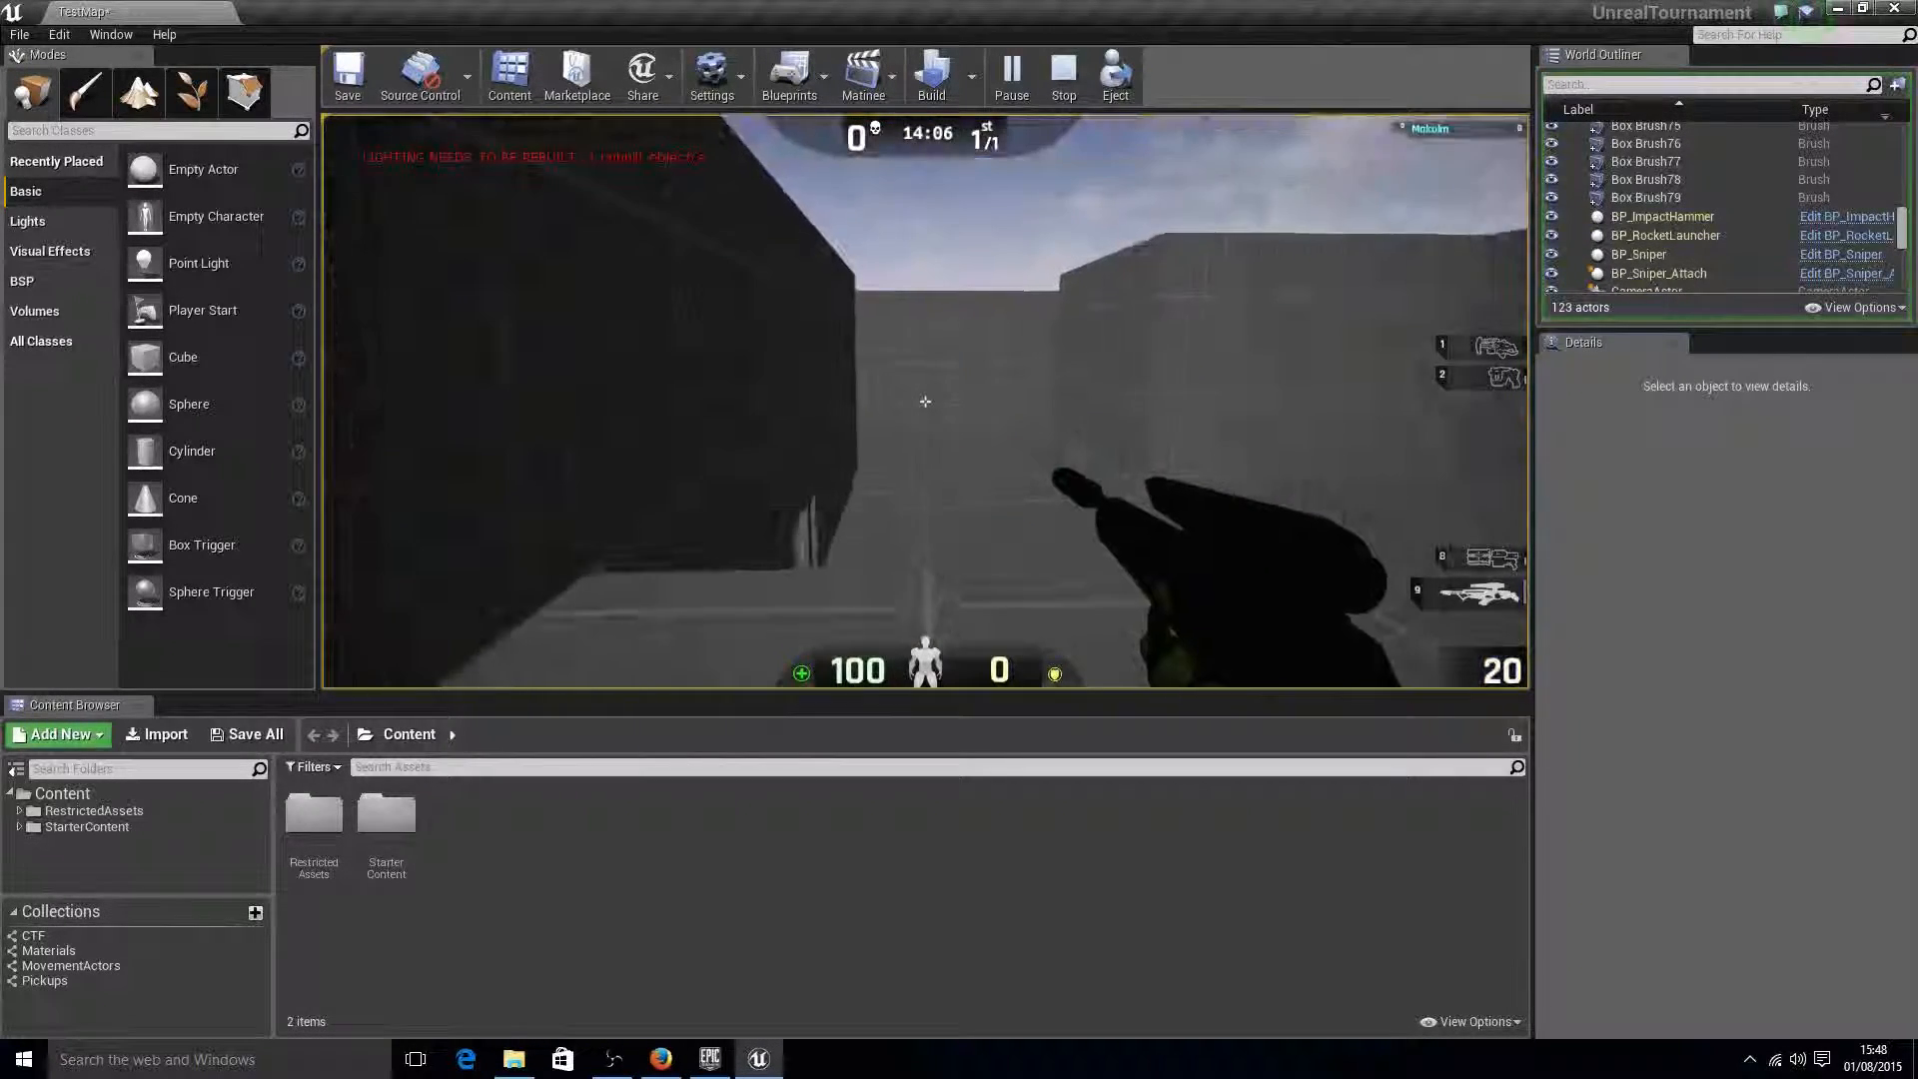
key(w)
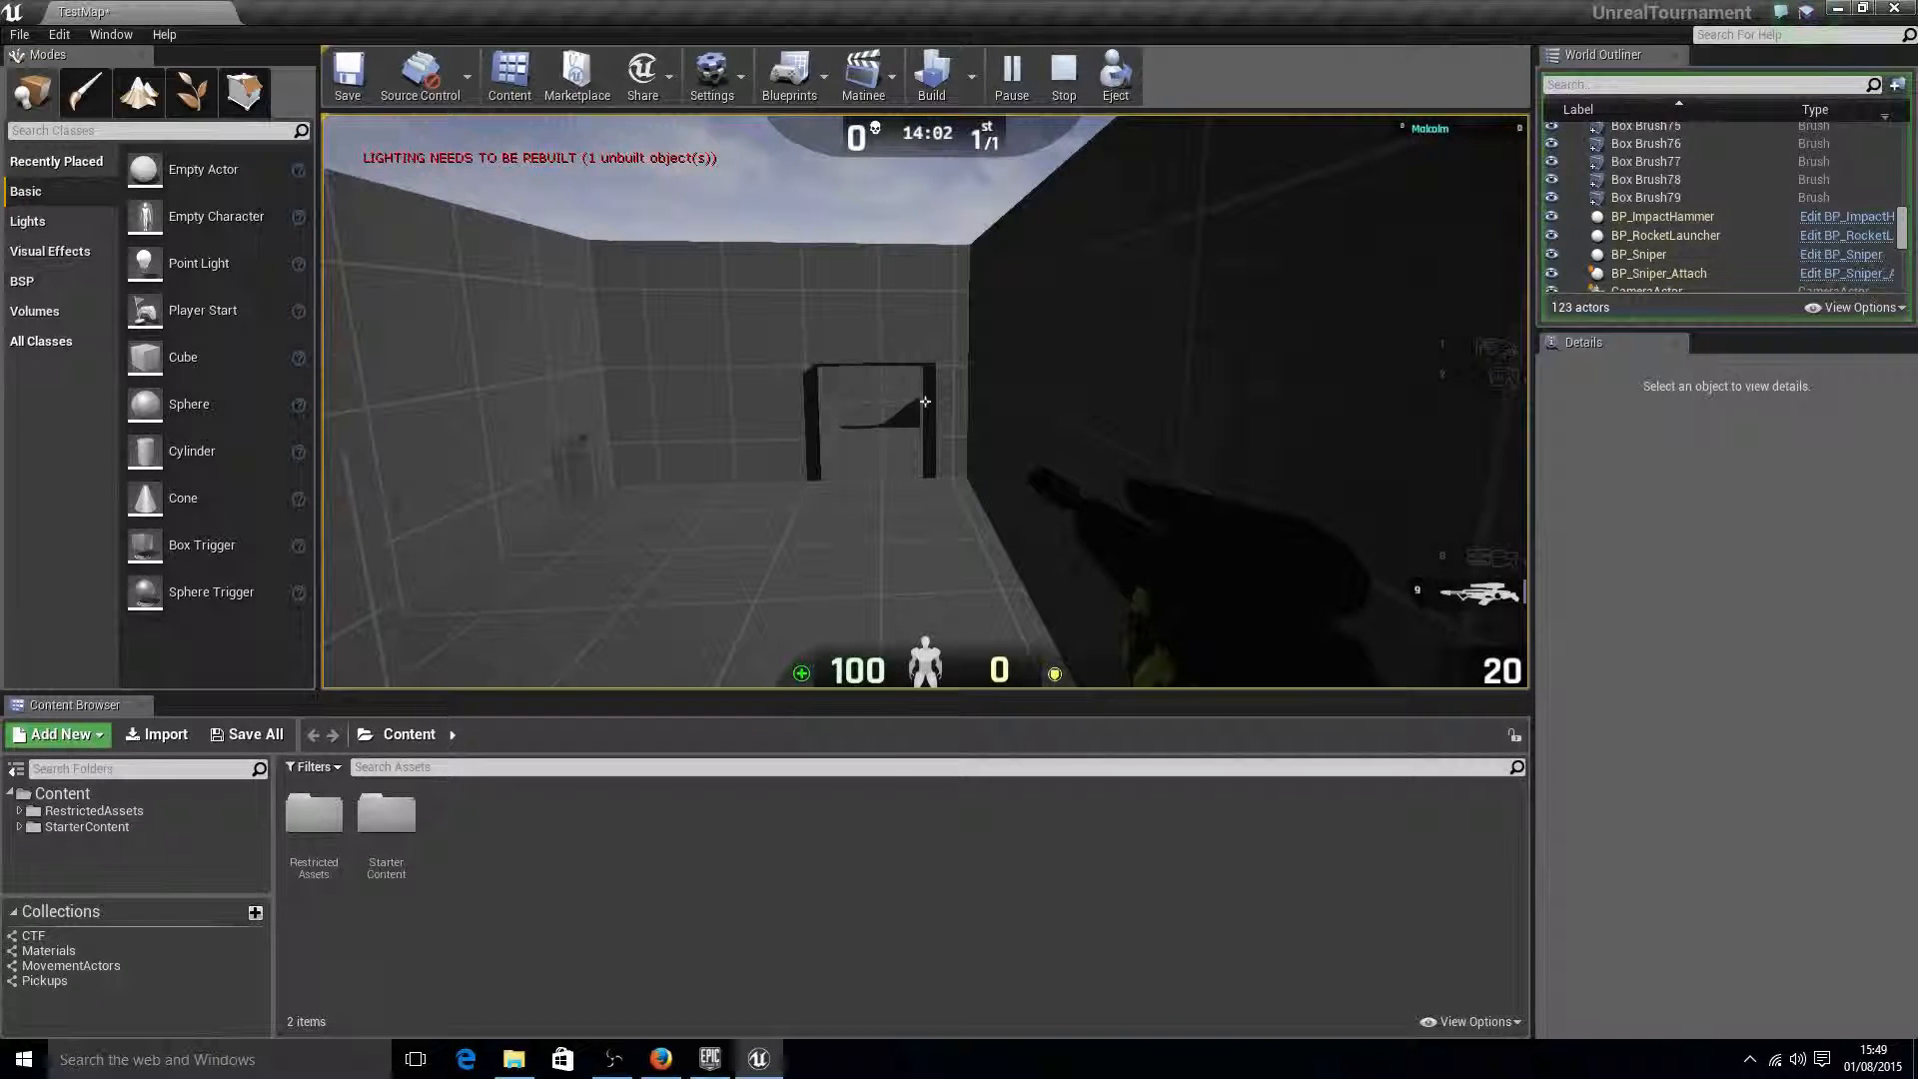
right_click(925, 401)
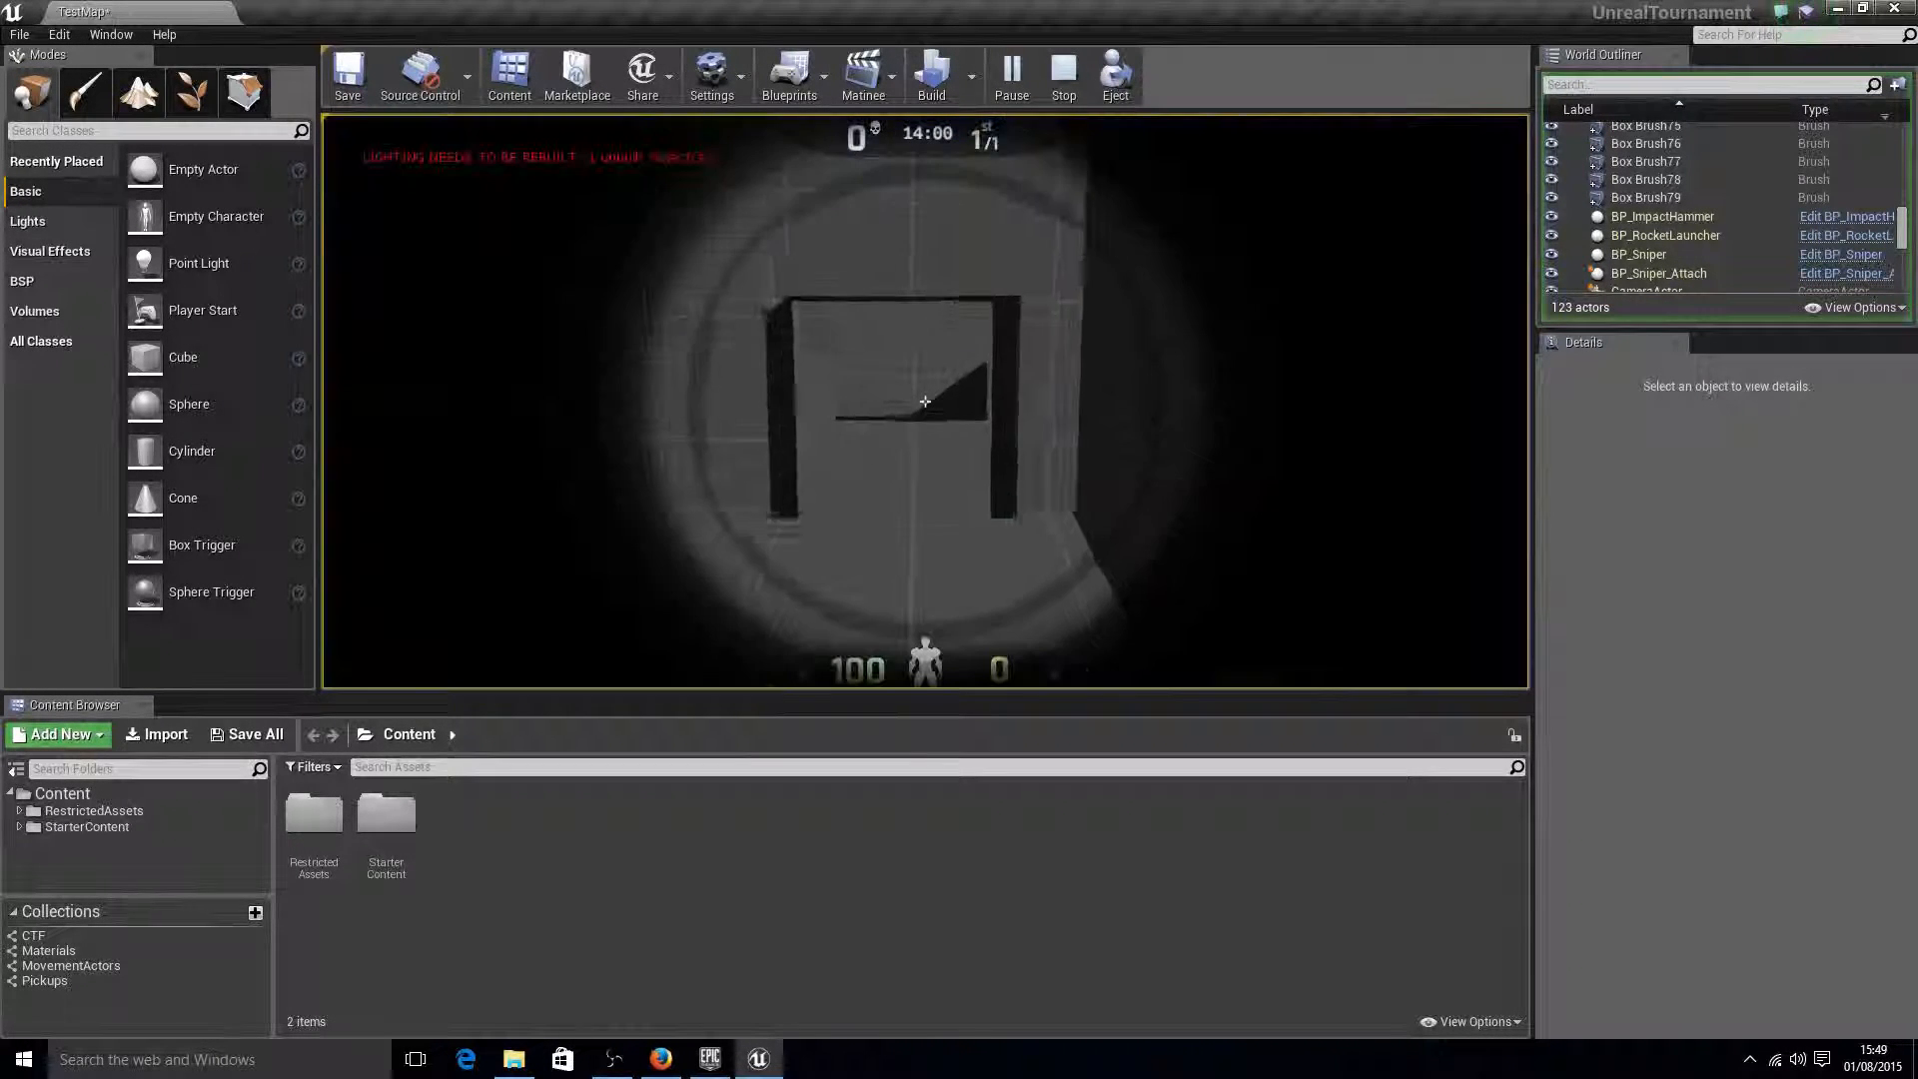
right_click(925, 401)
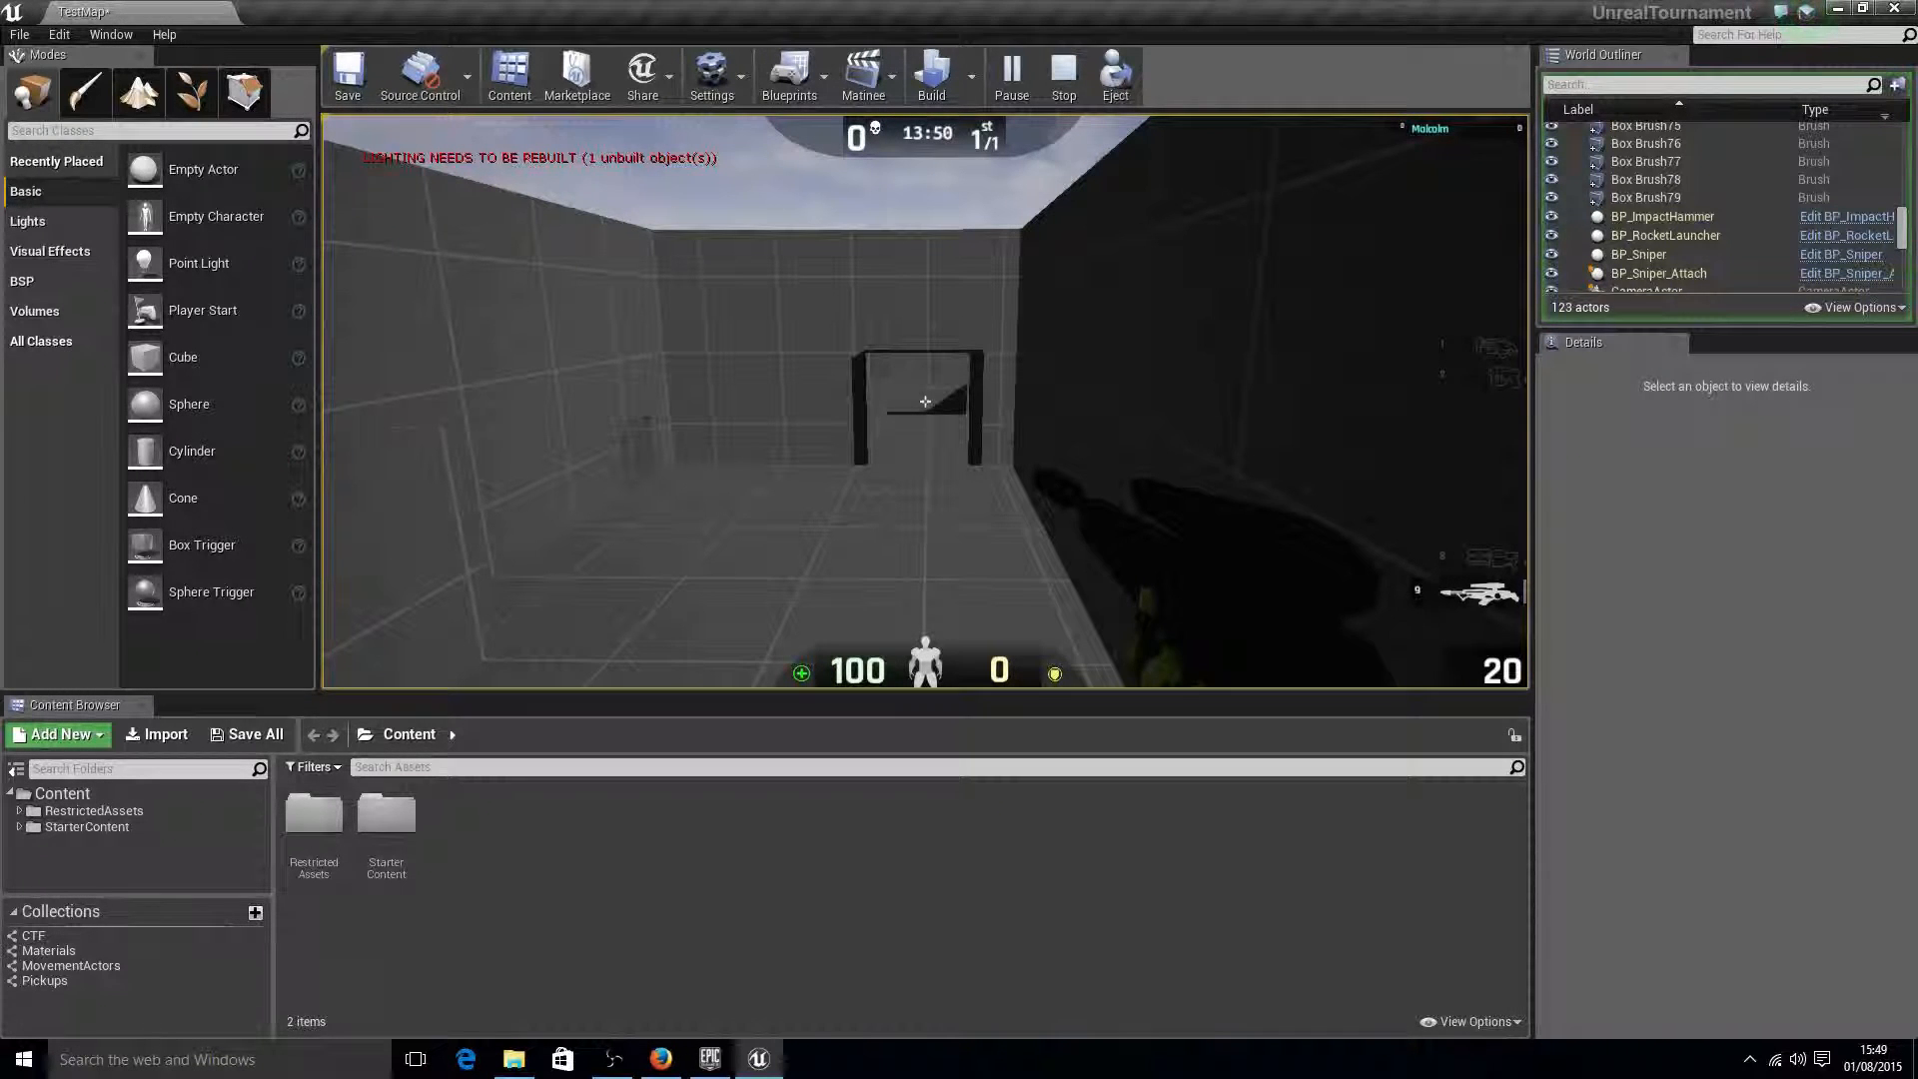
- Inspect the room around the weapon pickup and its doorways in the play test, and end the play session
key(w)
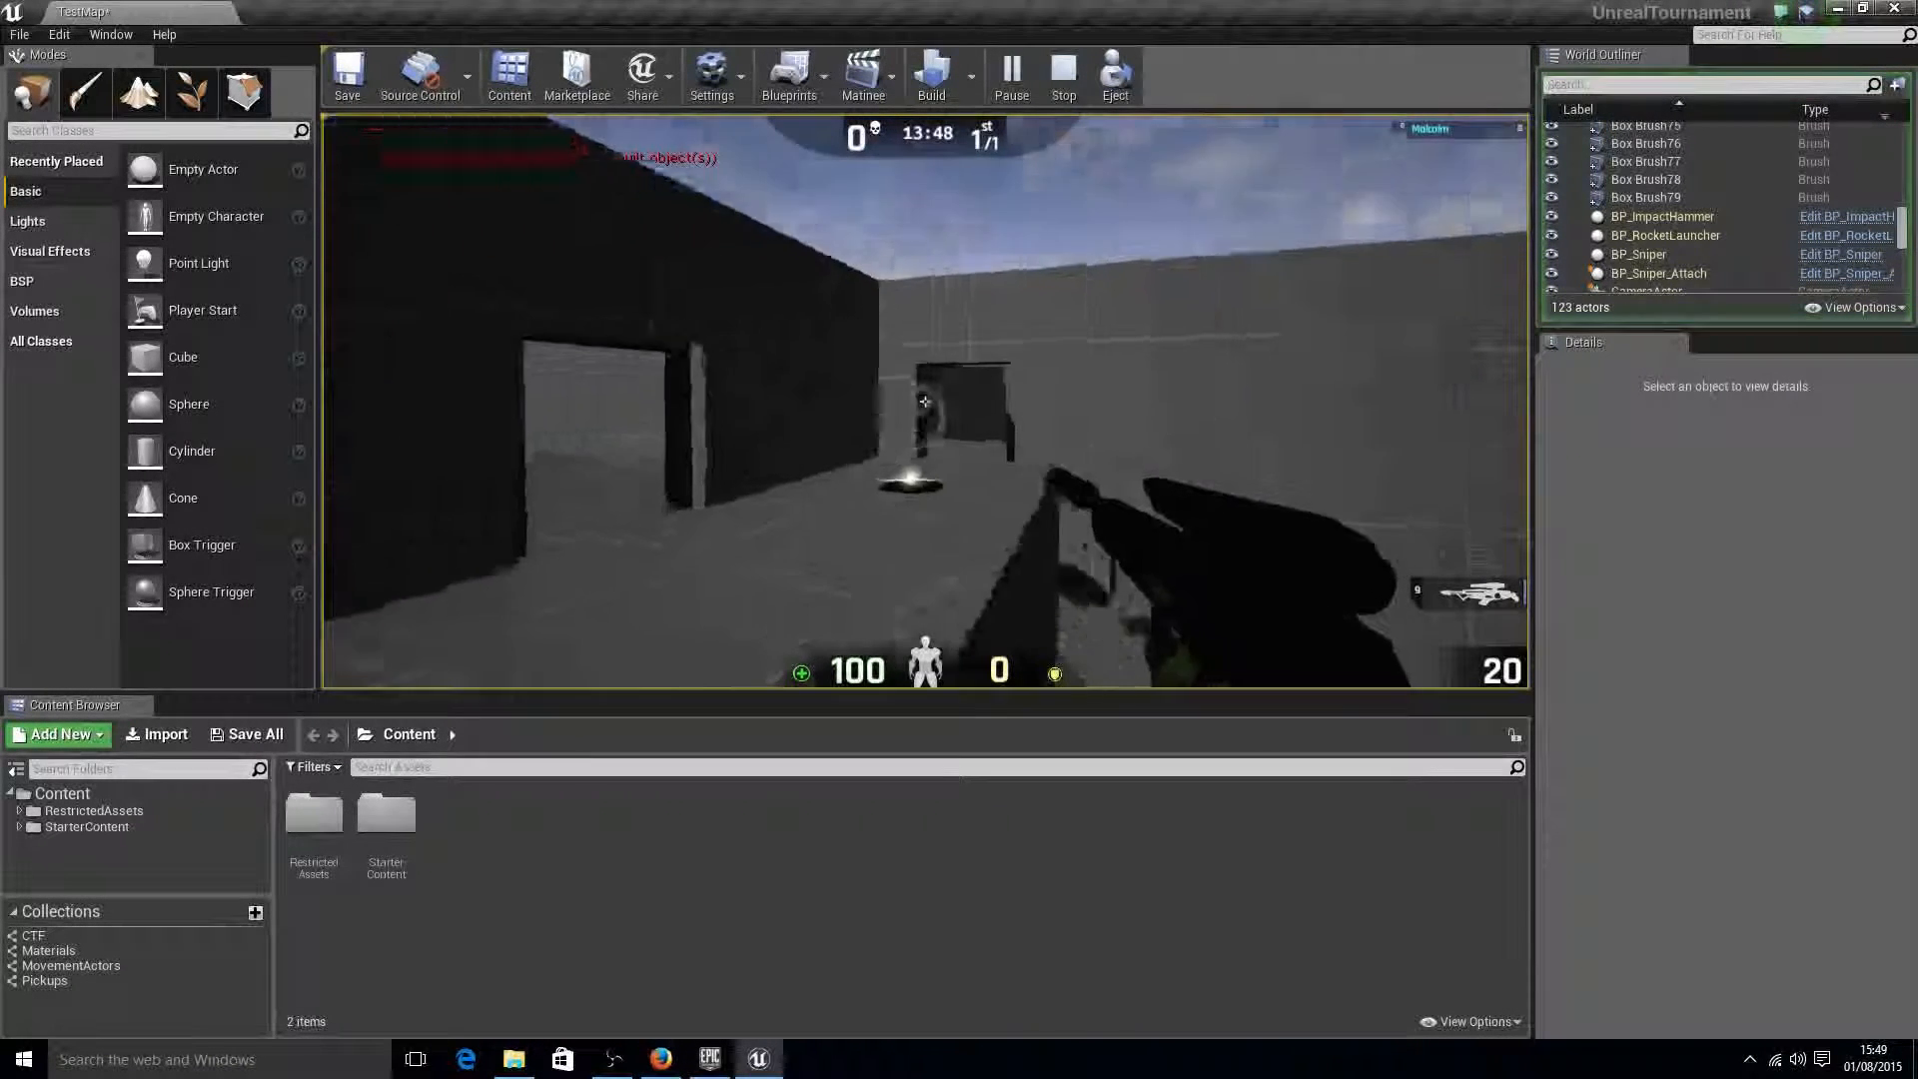
key(w)
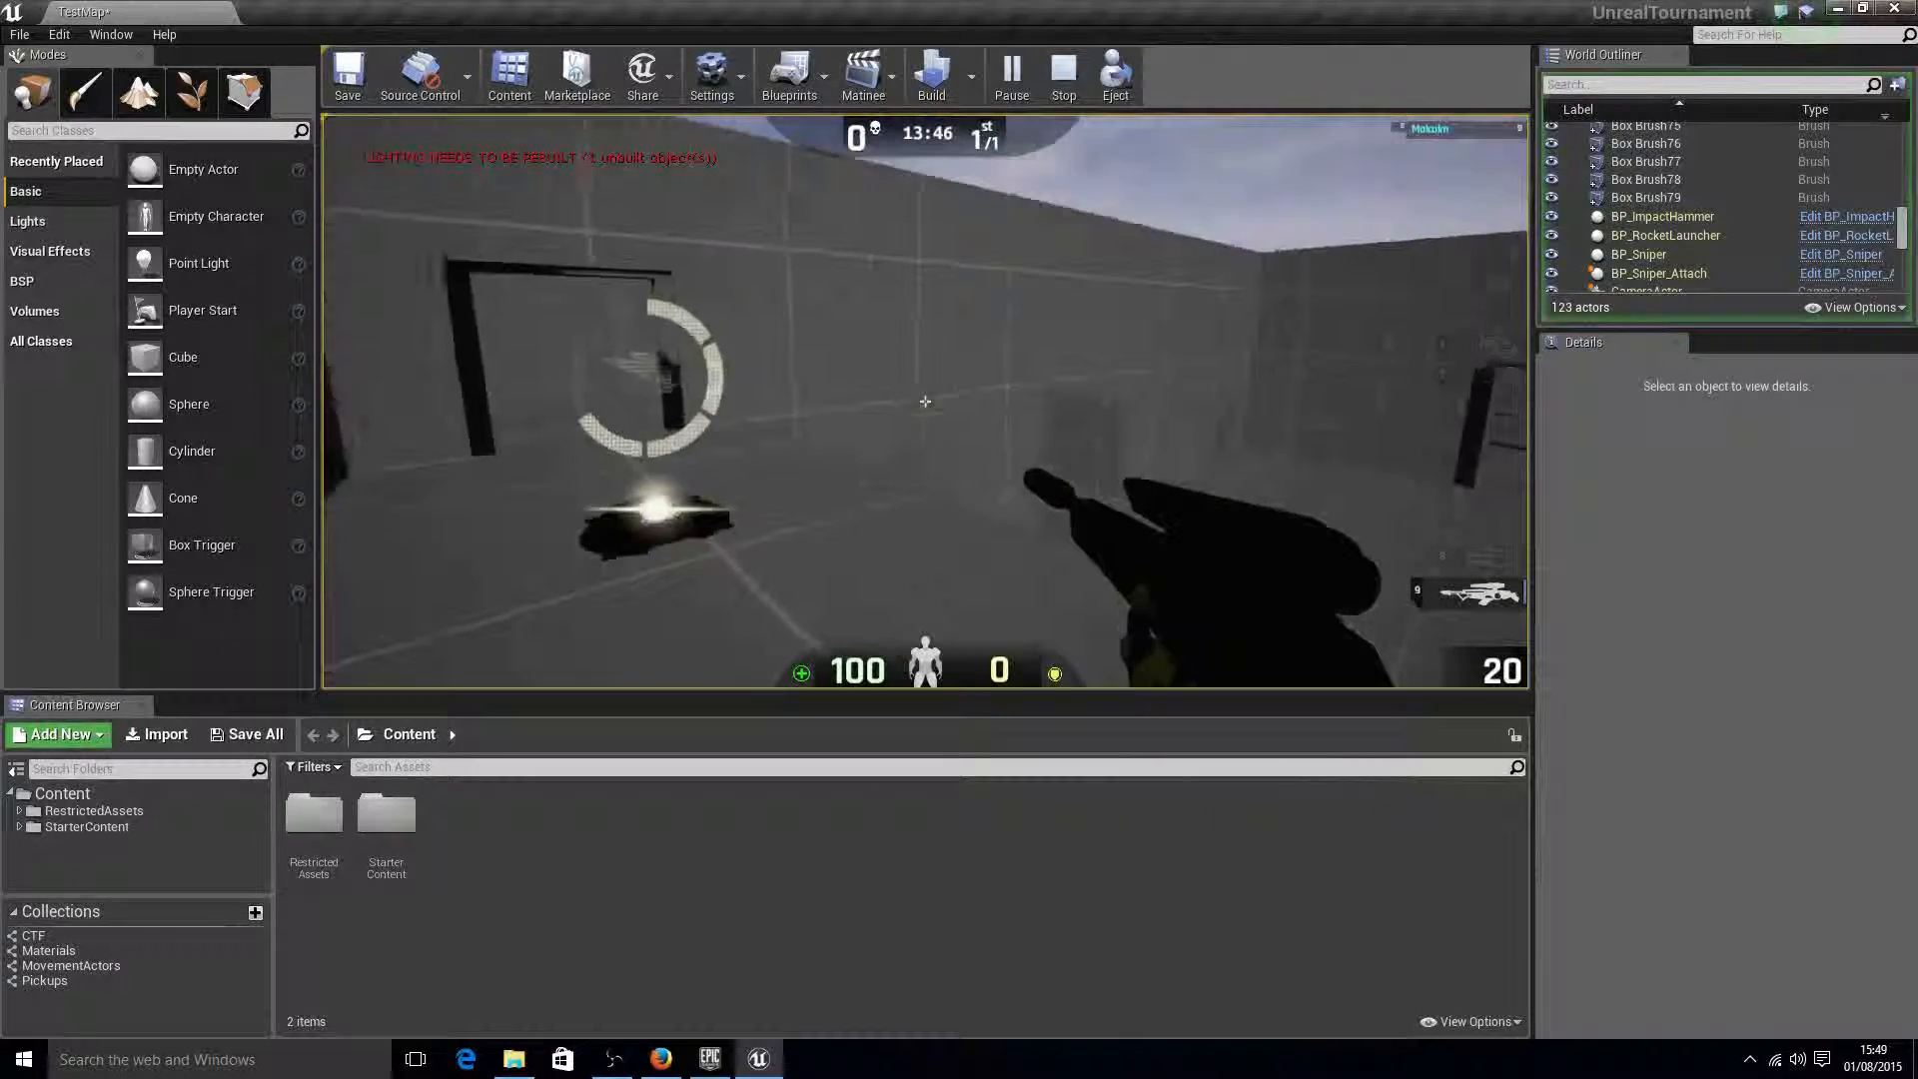
key(w)
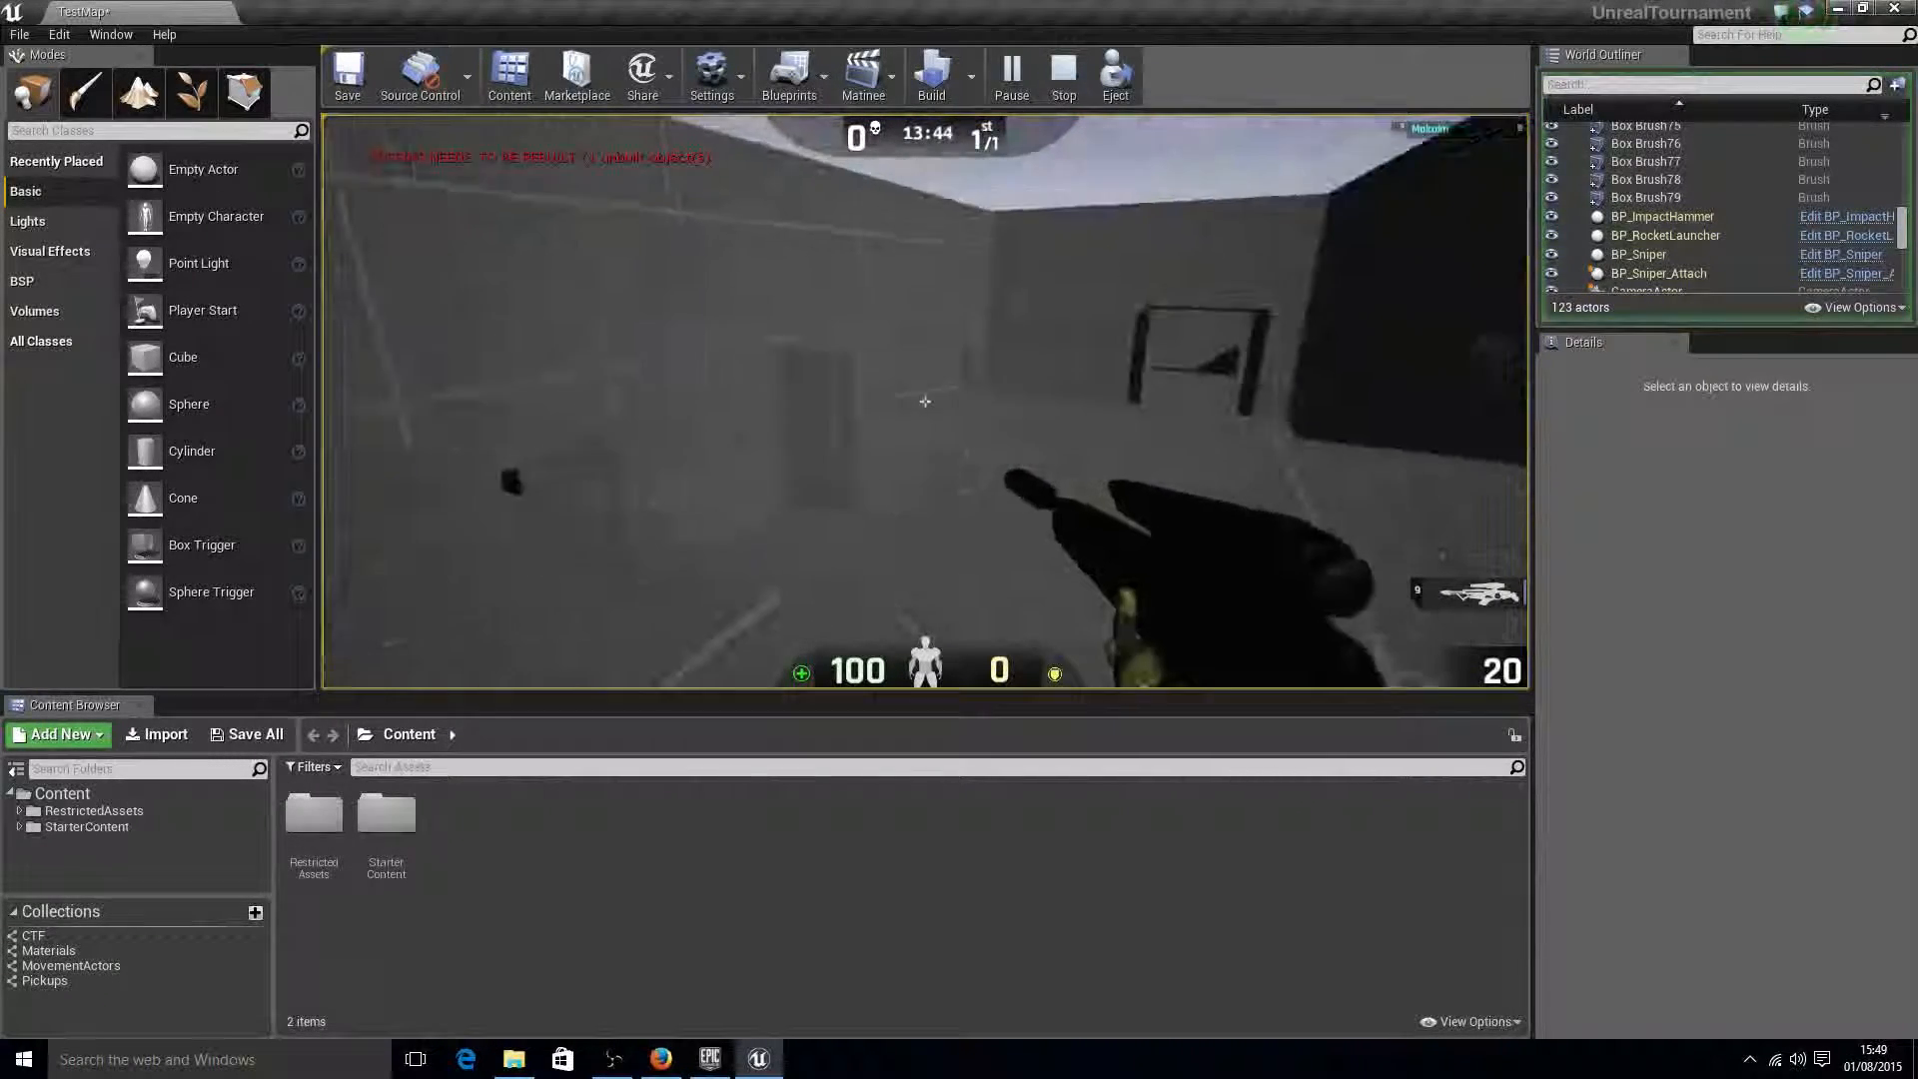
key(w)
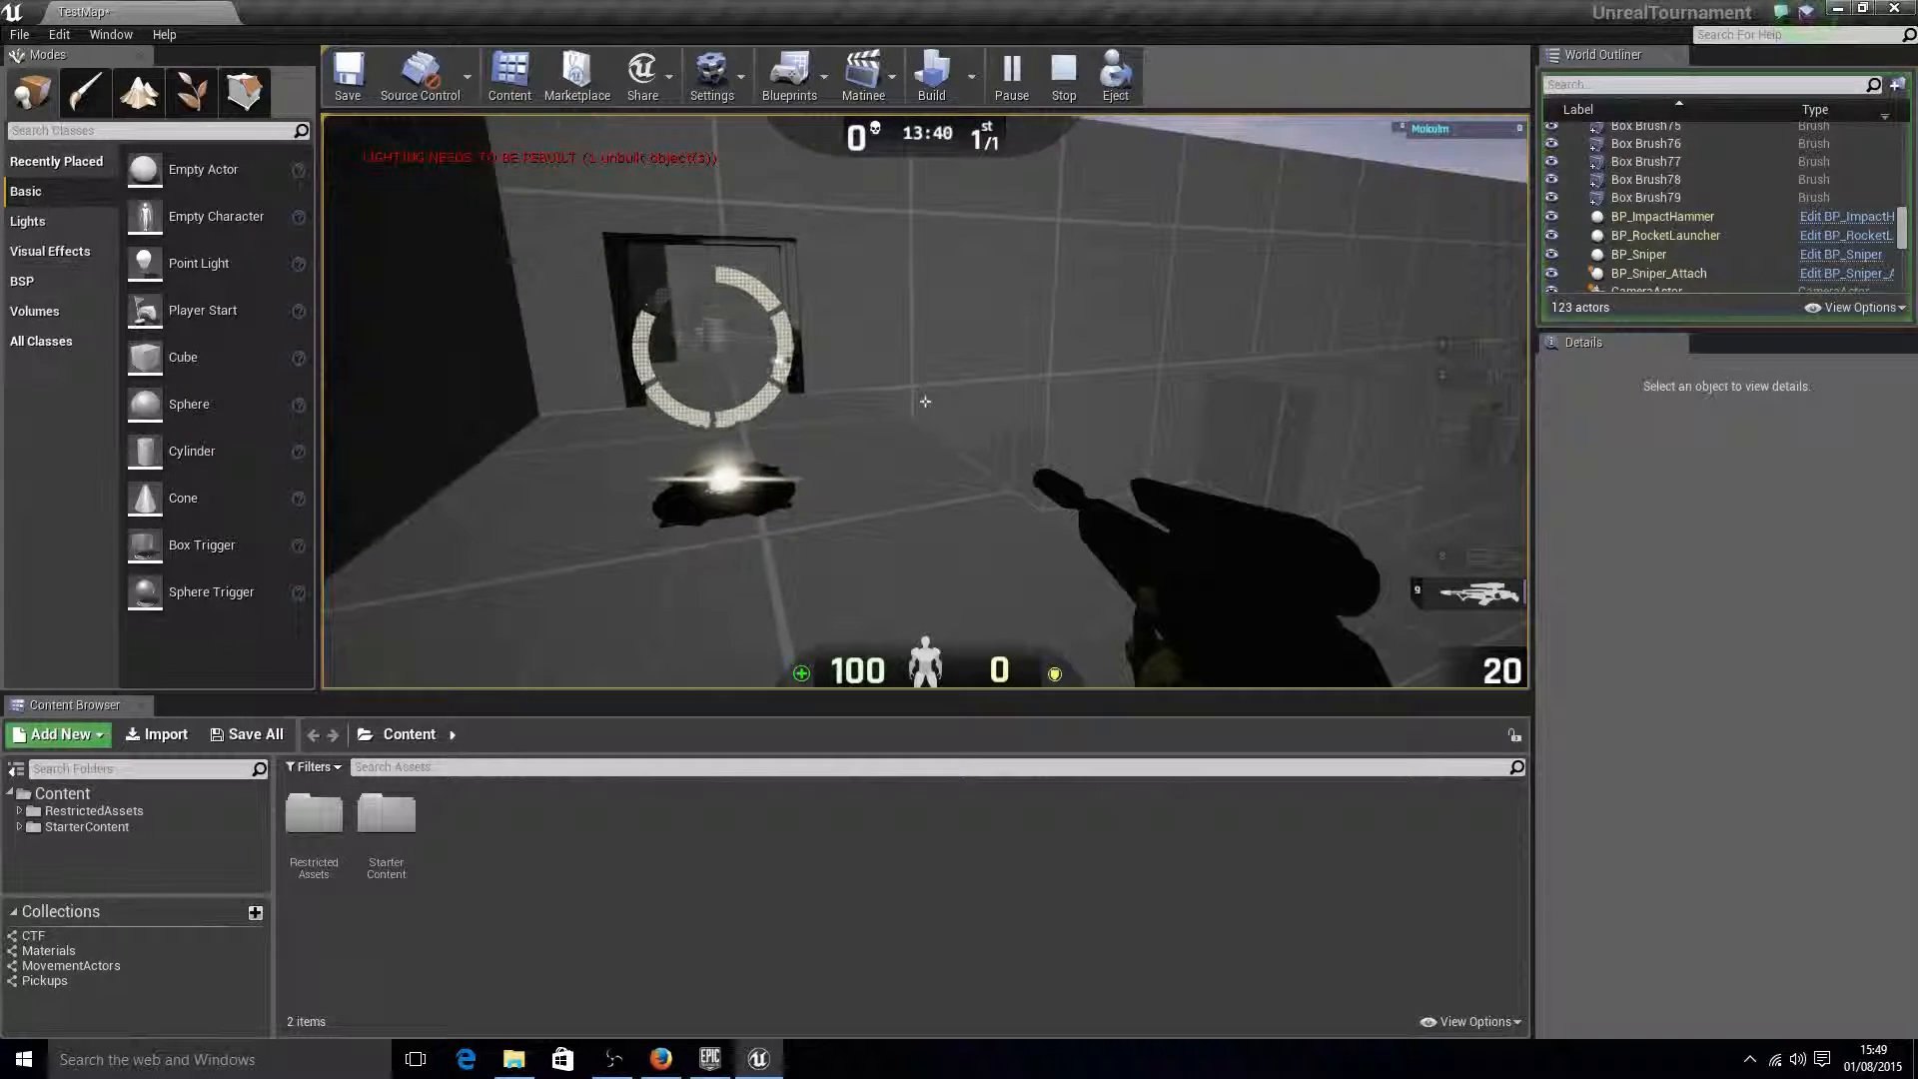
key(w)
key(w)
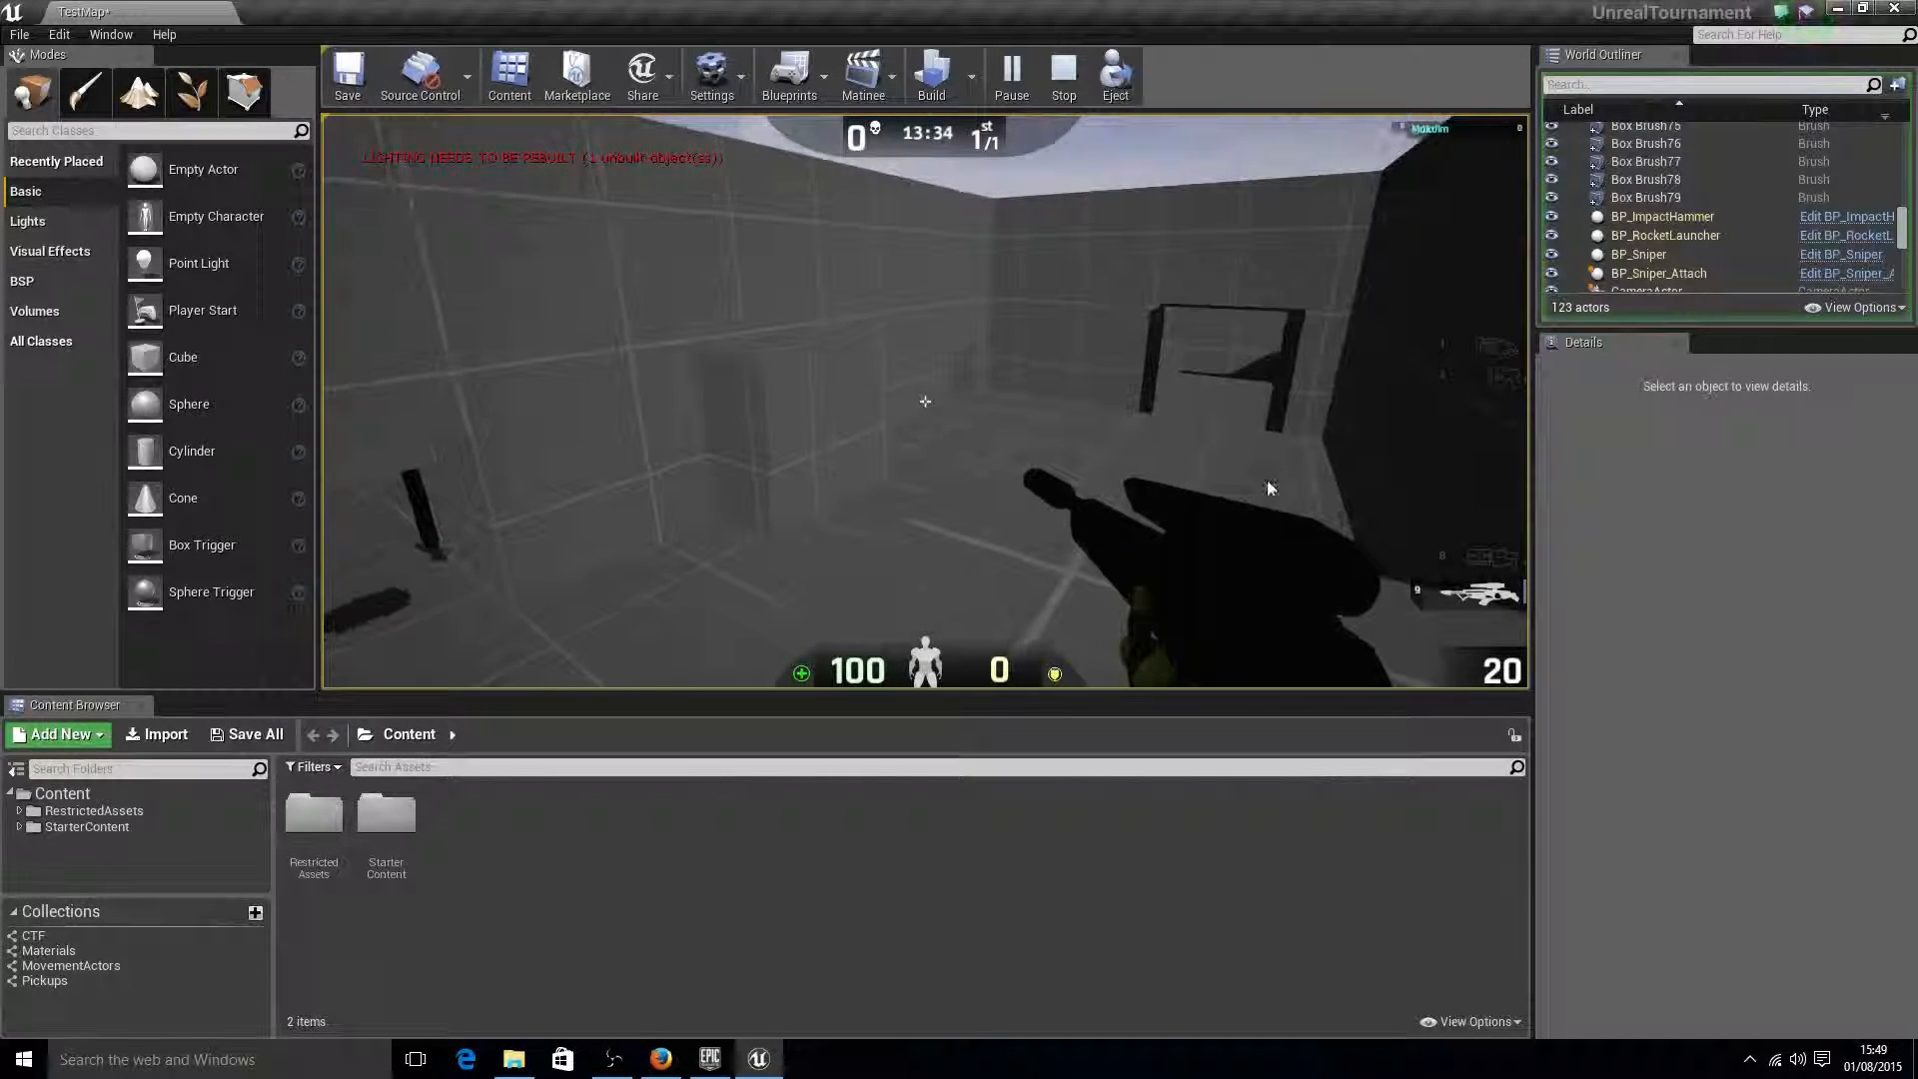
key(Escape)
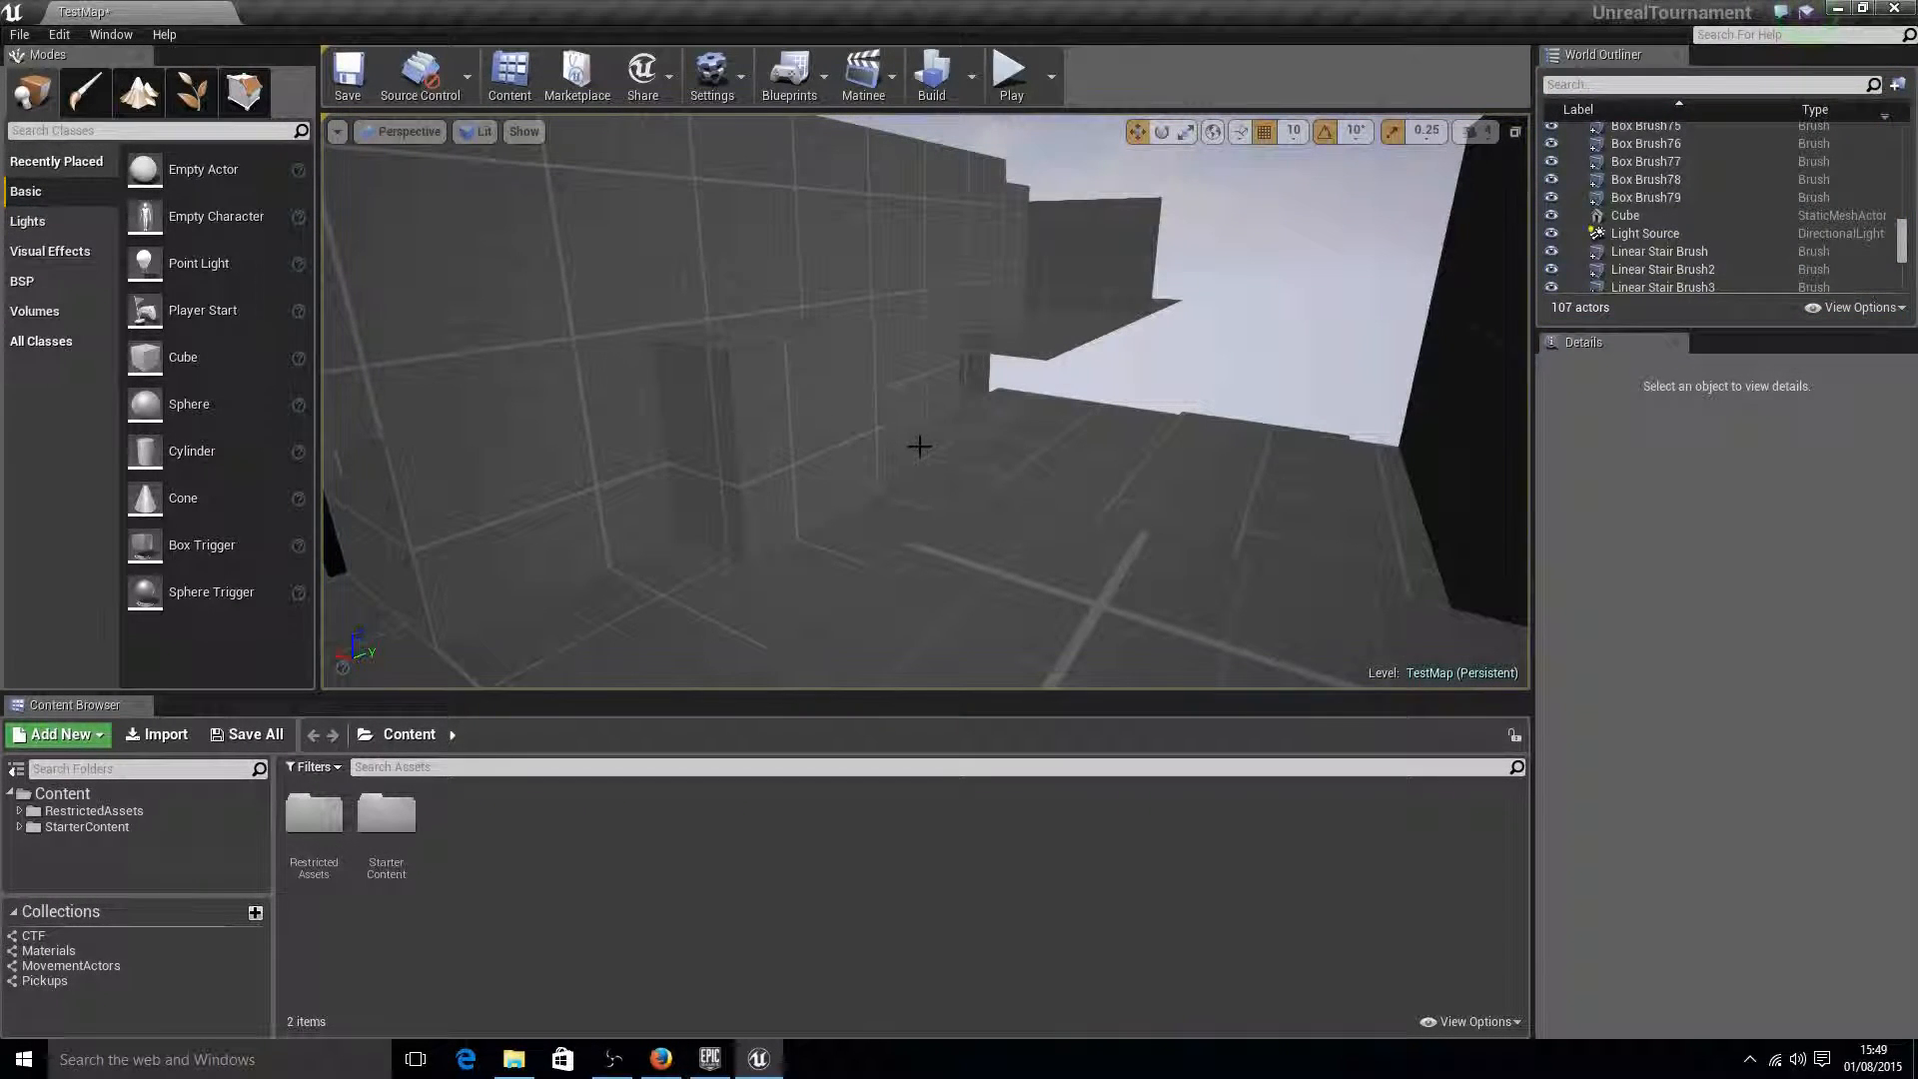
right_drag(987, 408, 1142, 409)
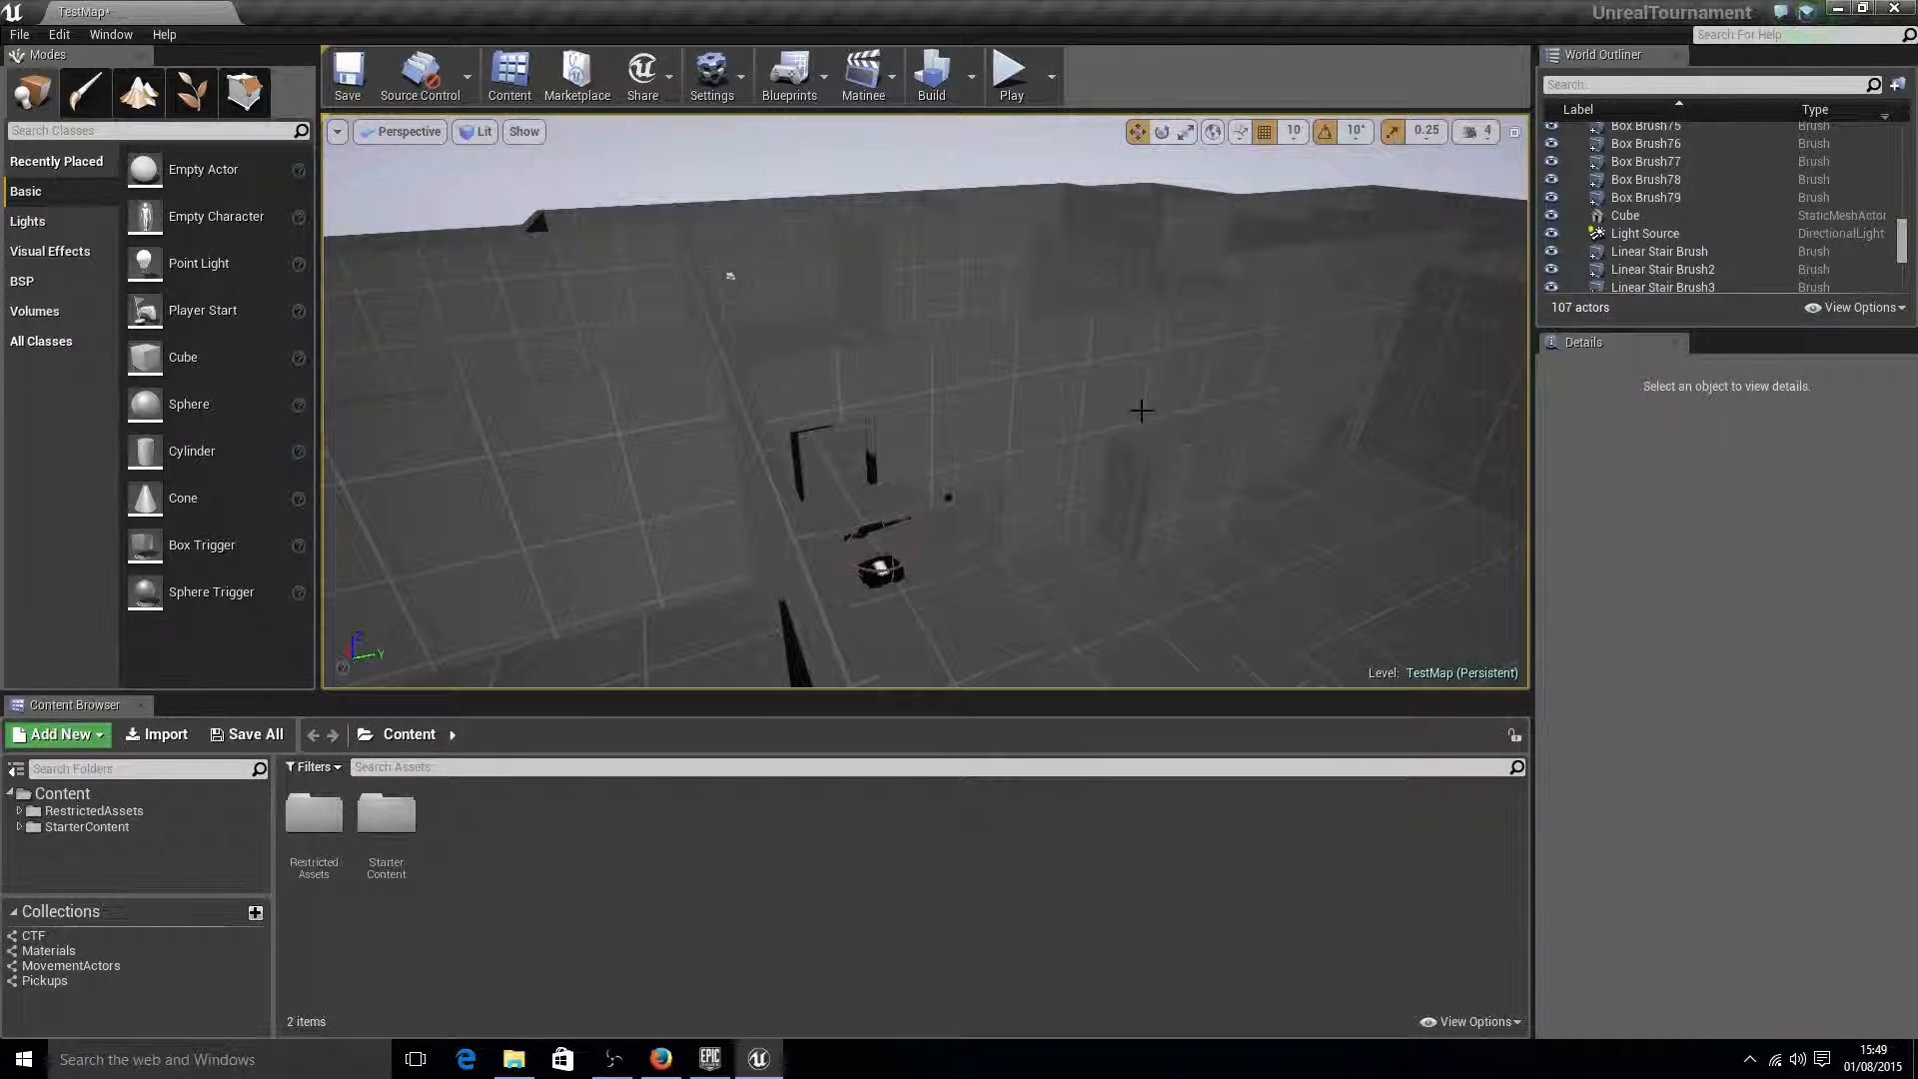
click(66, 36)
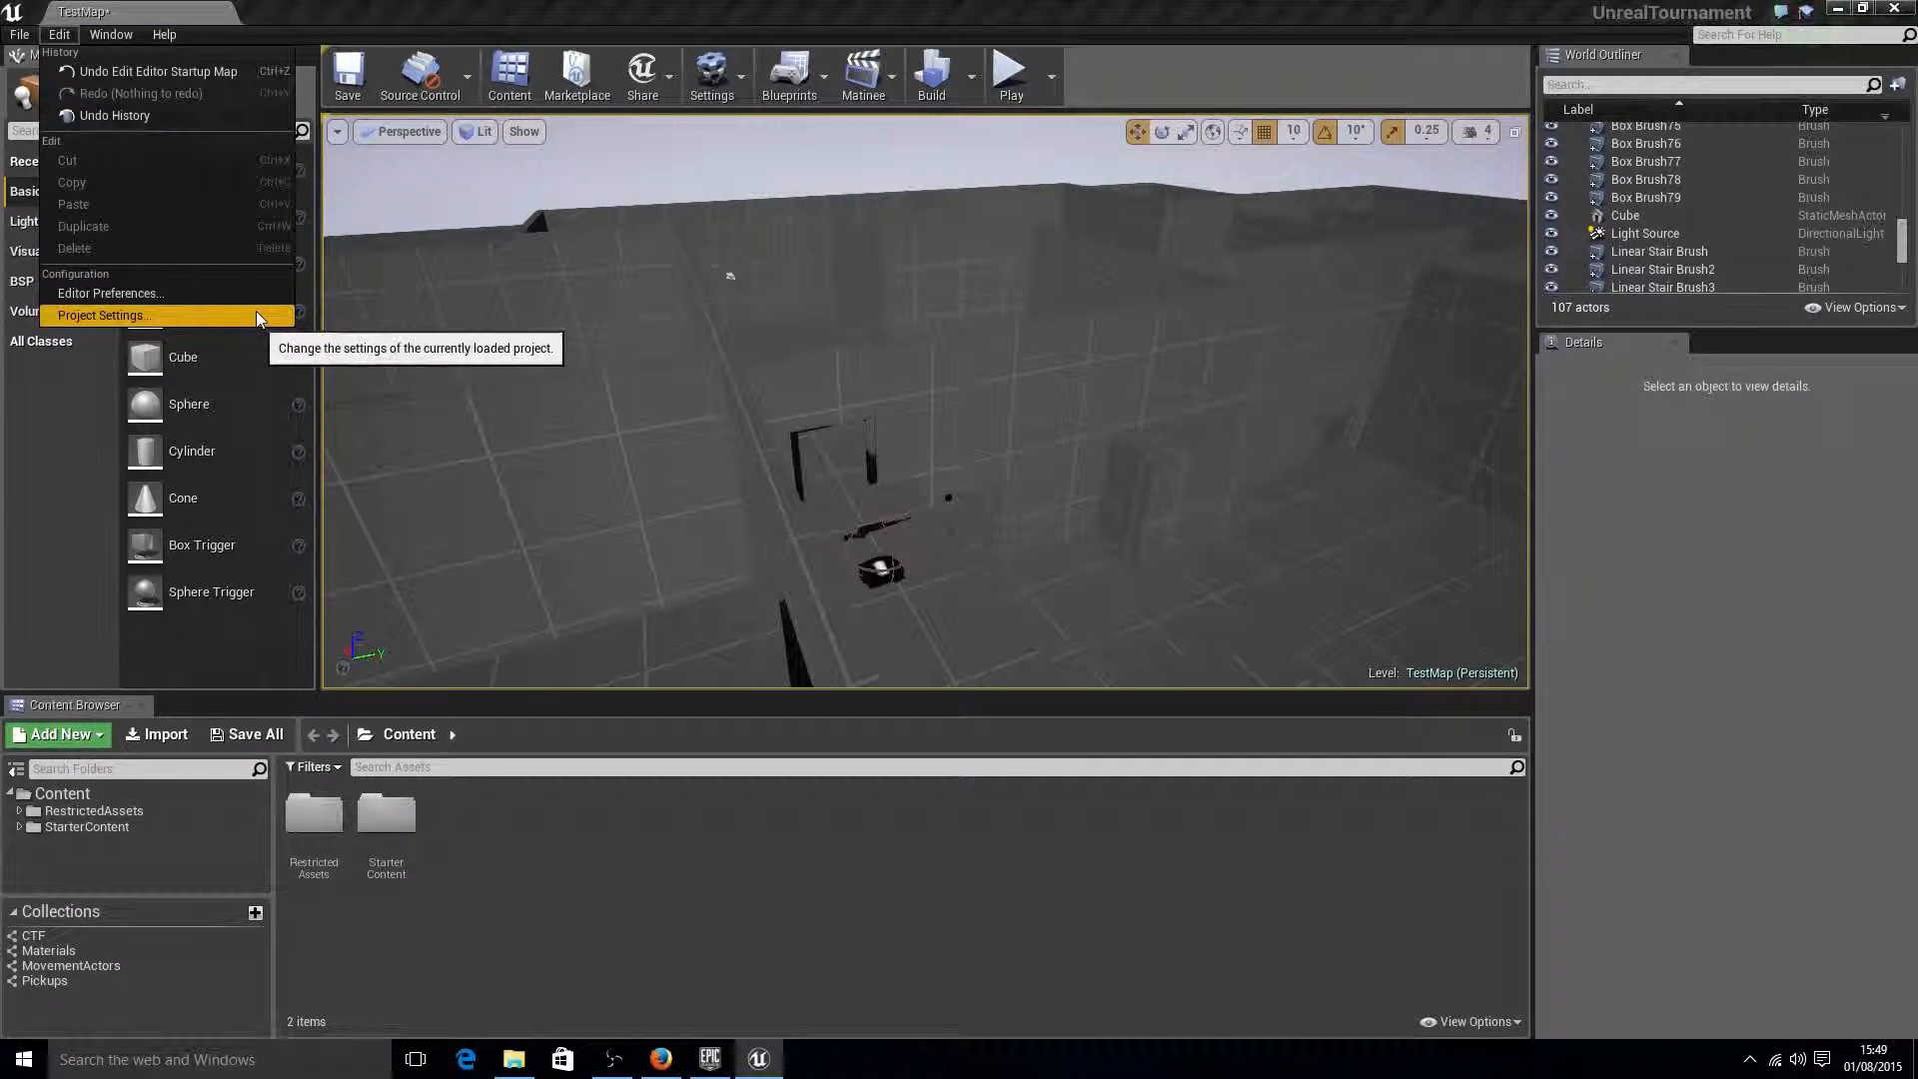
right_drag(729, 400, 821, 440)
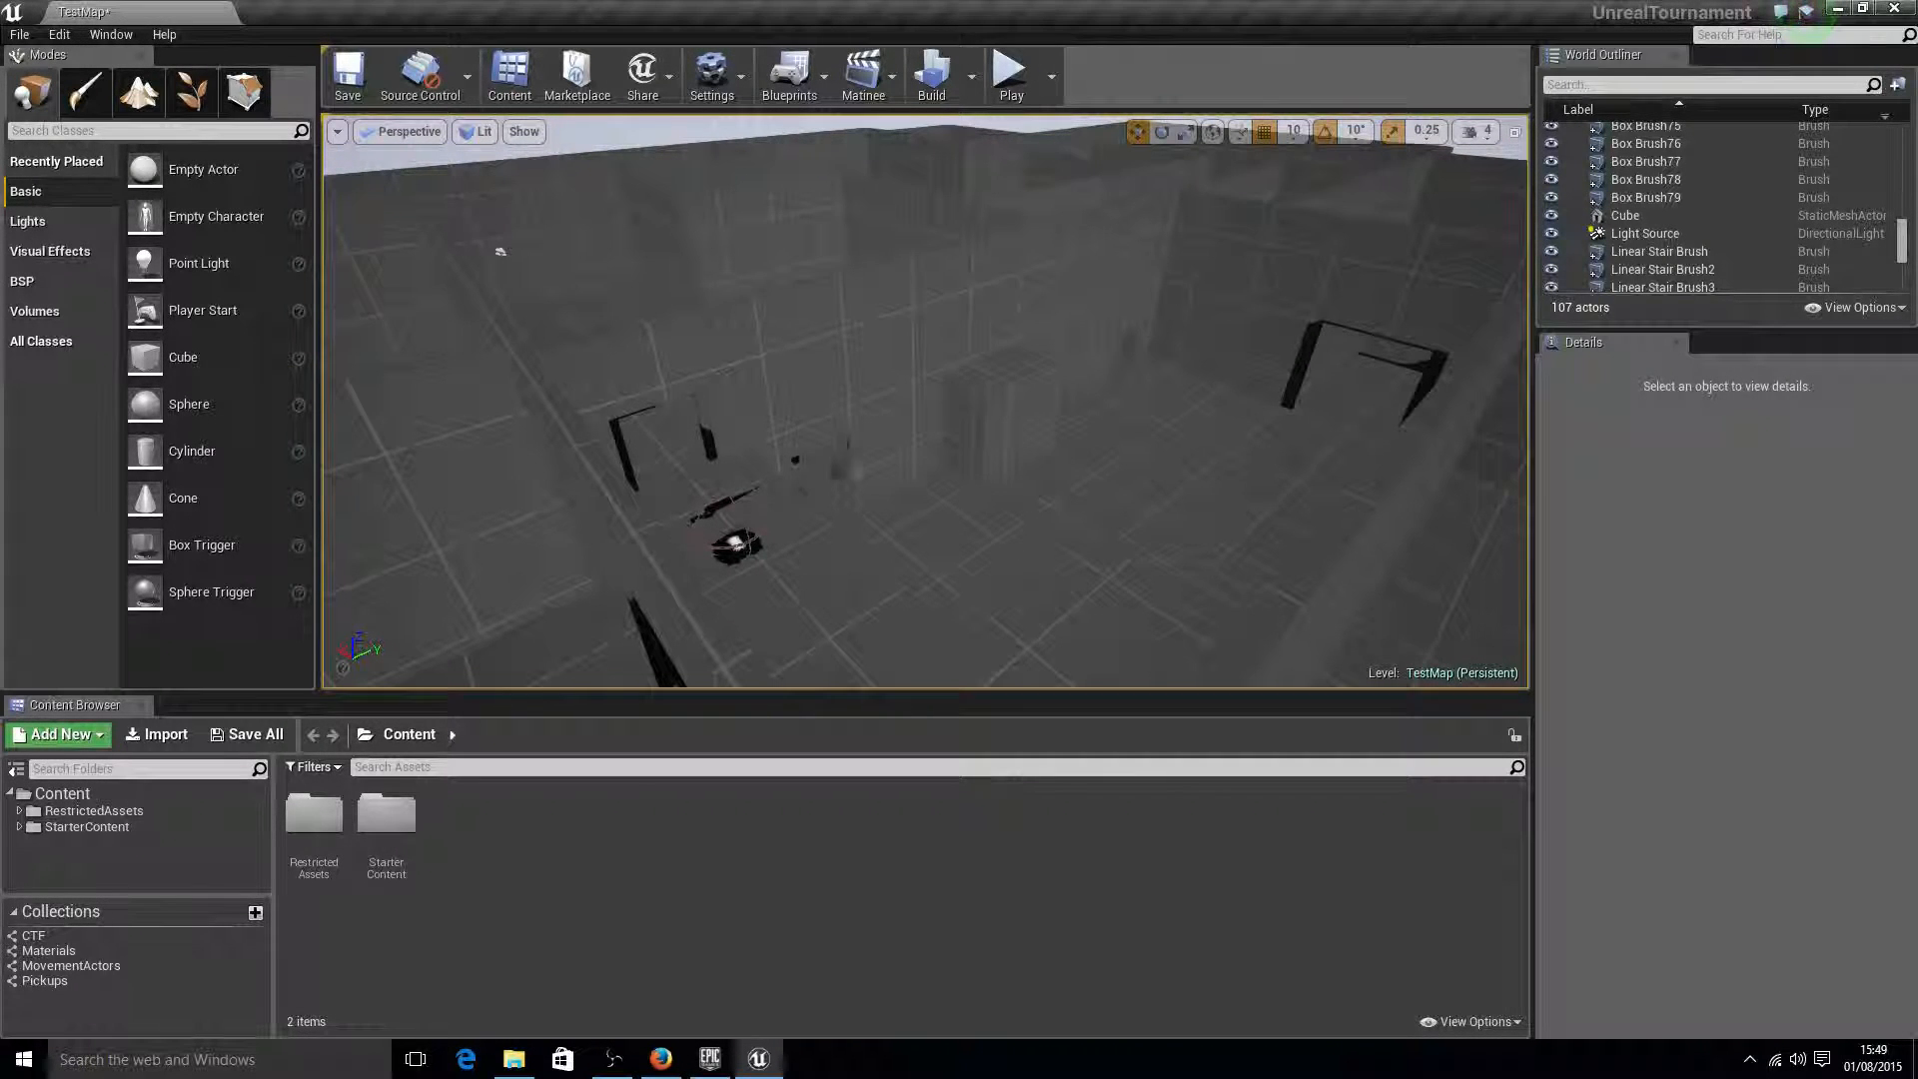